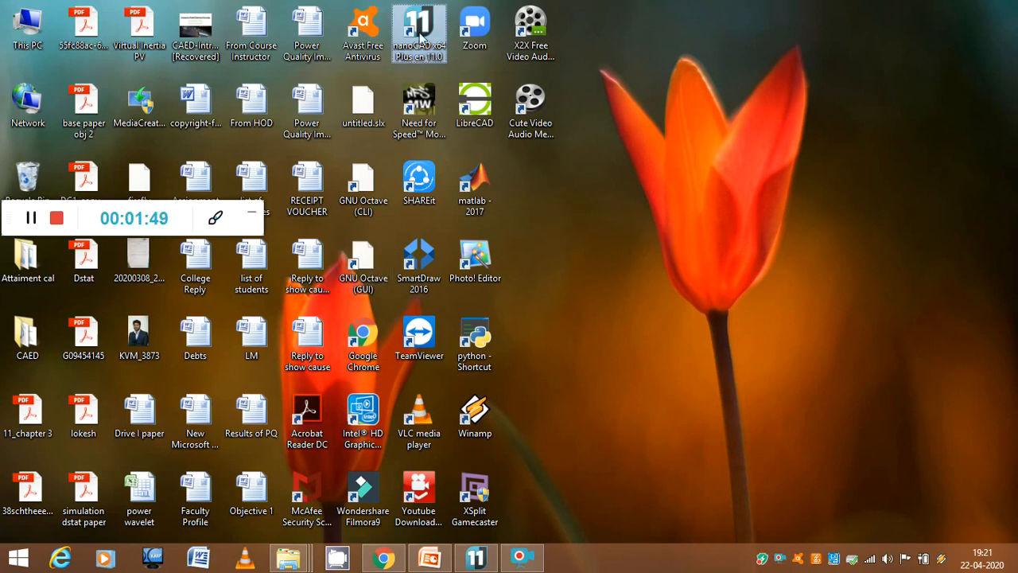
Step: Switch to the nanoCAD window with the empty drawing
{"action": "left_click", "coordinate": [476, 559]}
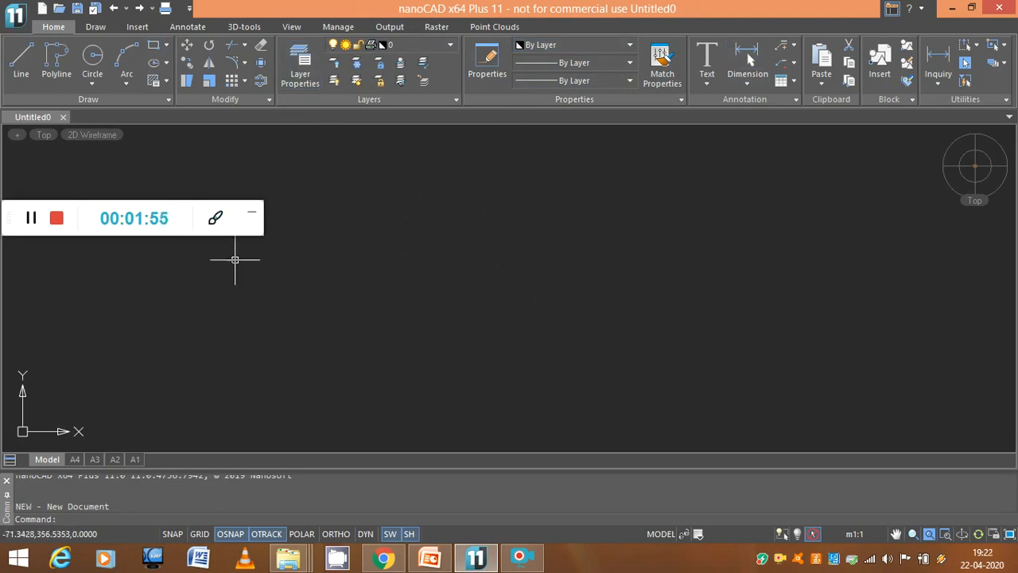
{"action": "left_click", "coordinate": [208, 211]}
{"action": "mouse_move", "coordinate": [196, 207]}
{"action": "left_mouse_down"}
{"action": "mouse_move", "coordinate": [212, 103]}
{"action": "mouse_move", "coordinate": [246, 8]}
{"action": "left_mouse_up"}
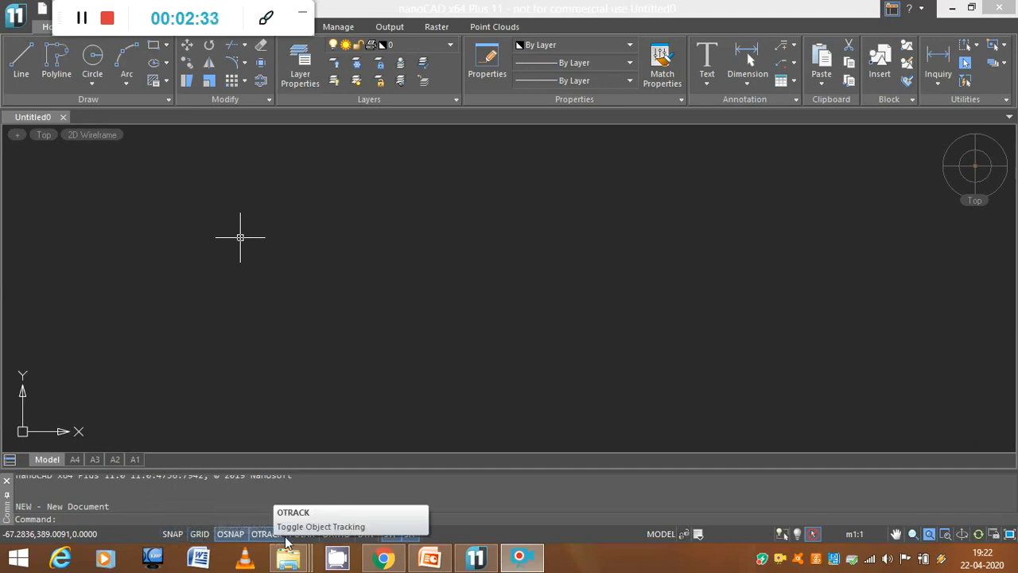
Step: Examine the options for object snap, object tracking and polar tracking, and the status bar configuration
{"action": "right_click", "coordinate": [259, 538]}
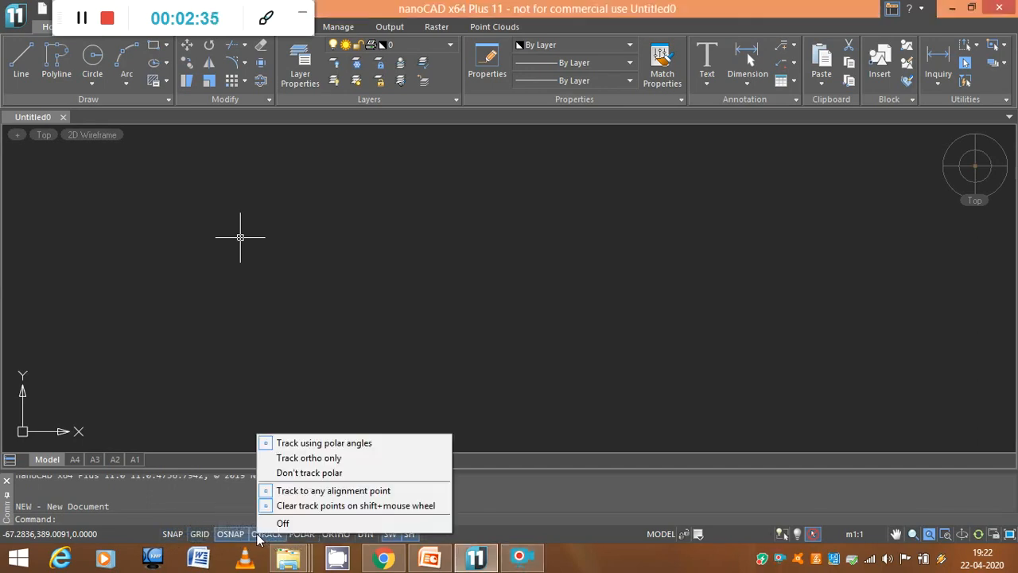
{"action": "right_click", "coordinate": [242, 539]}
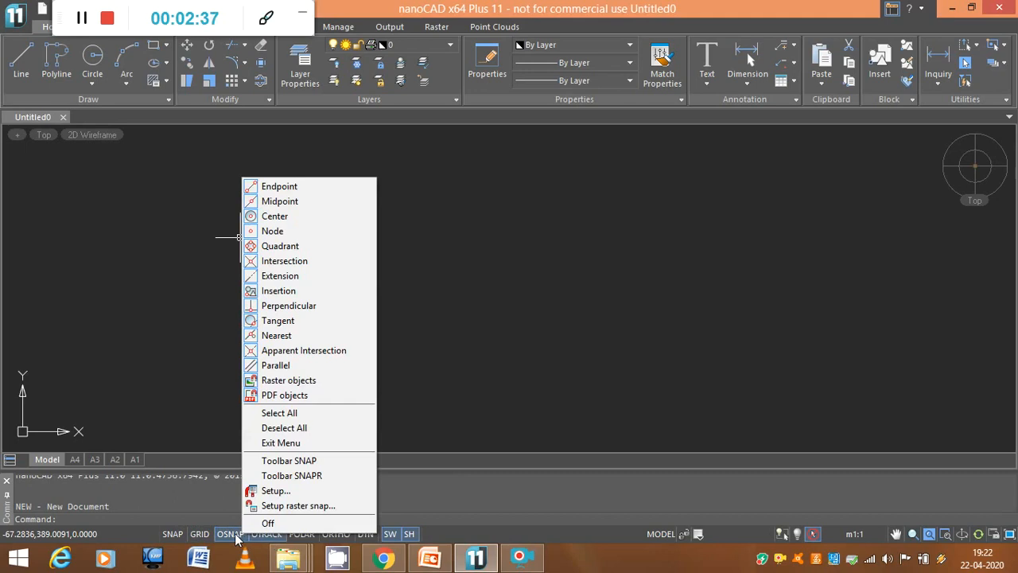
{"action": "right_click", "coordinate": [173, 535]}
{"action": "left_click", "coordinate": [278, 535]}
{"action": "right_click", "coordinate": [277, 535]}
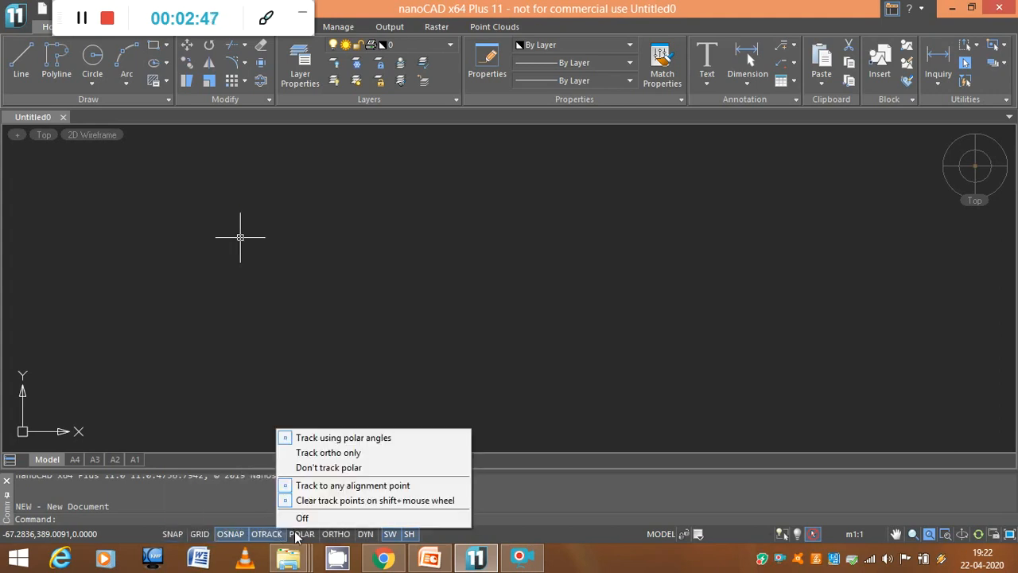
{"action": "right_click", "coordinate": [300, 535]}
{"action": "key", "text": "Escape"}
{"action": "right_click", "coordinate": [268, 535]}
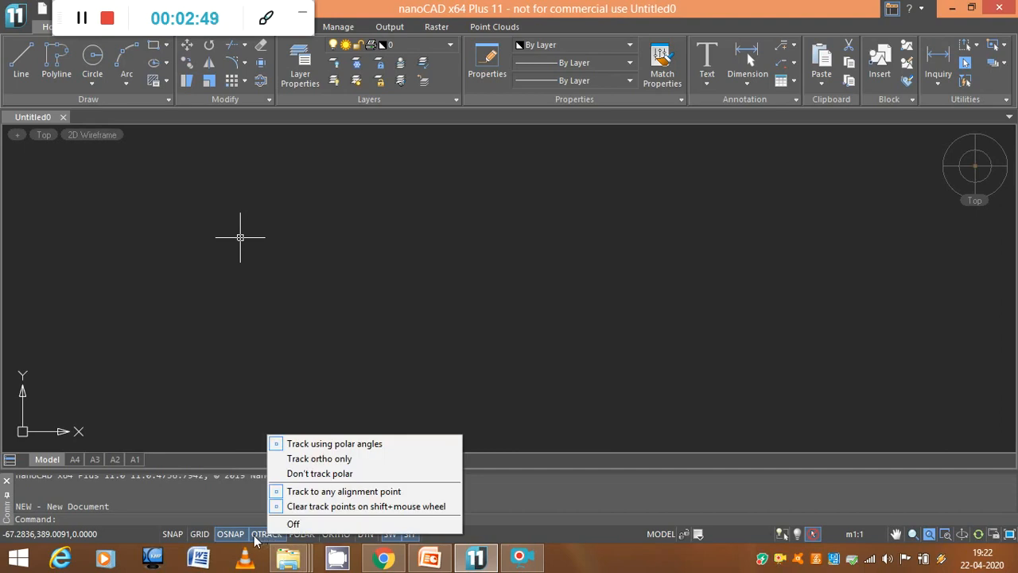
{"action": "right_click", "coordinate": [252, 536]}
{"action": "left_click", "coordinate": [489, 530]}
{"action": "right_click", "coordinate": [474, 541]}
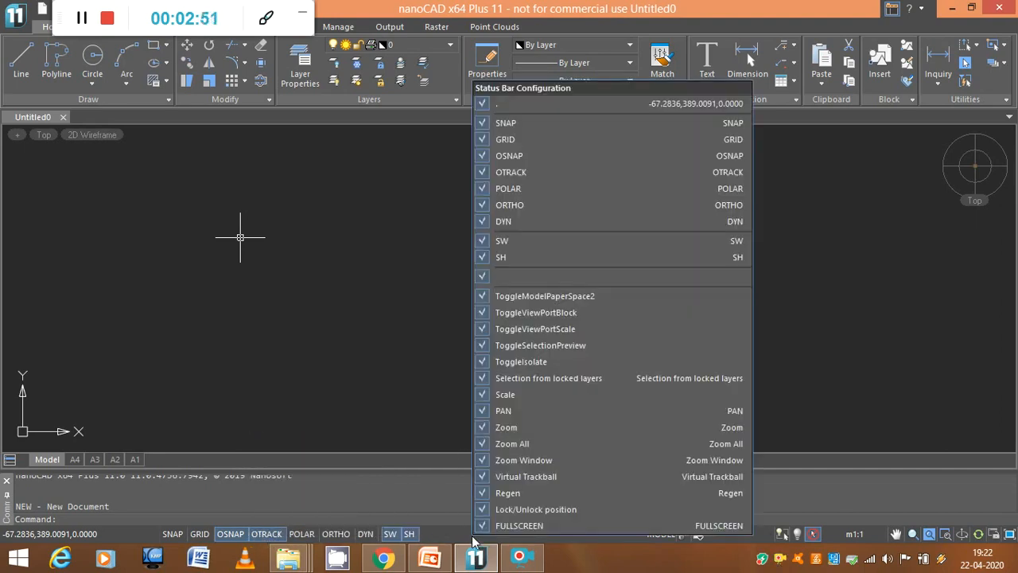
{"action": "right_click", "coordinate": [384, 536]}
{"action": "left_click", "coordinate": [360, 536]}
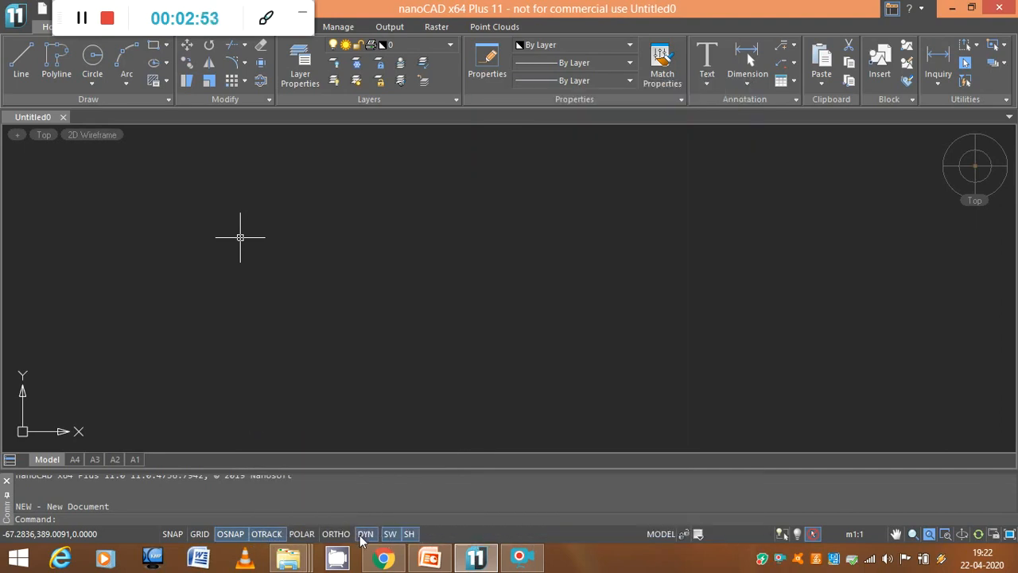
{"action": "right_click", "coordinate": [338, 538]}
{"action": "right_click", "coordinate": [307, 538]}
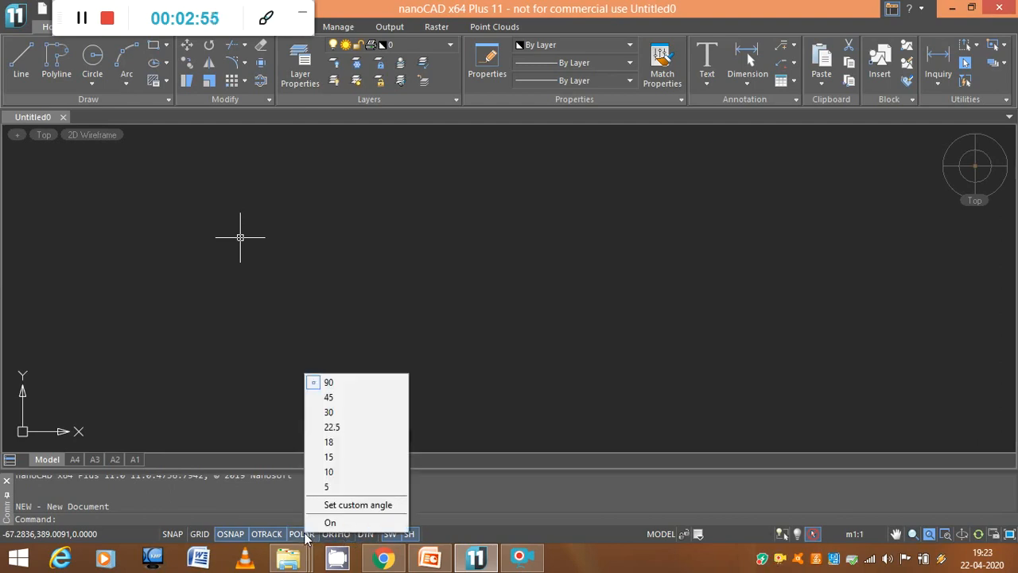
{"action": "right_click", "coordinate": [270, 537]}
{"action": "right_click", "coordinate": [233, 538]}
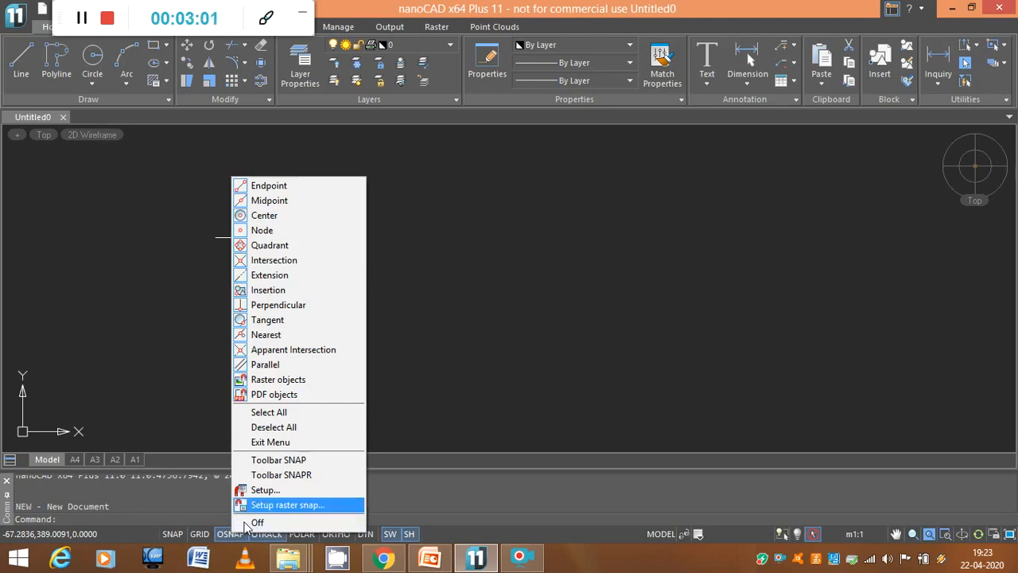
{"action": "left_click", "coordinate": [134, 531]}
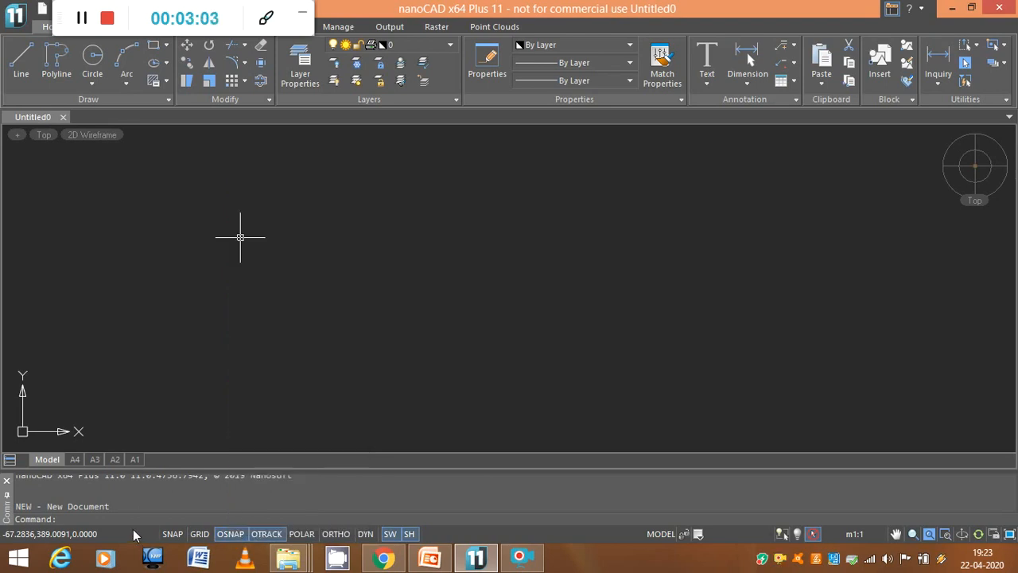
{"action": "right_click", "coordinate": [231, 537]}
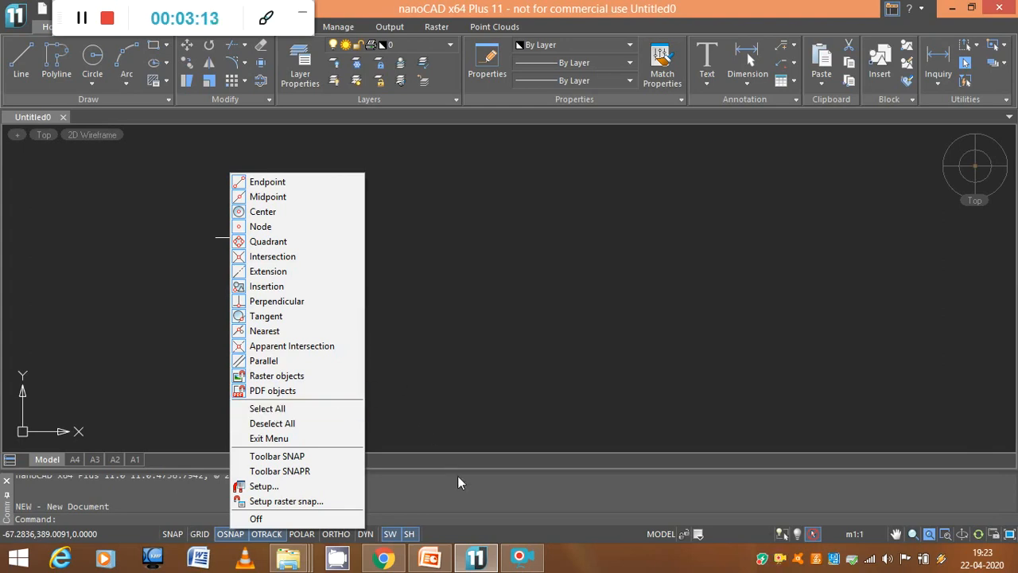
{"action": "left_click", "coordinate": [477, 487]}
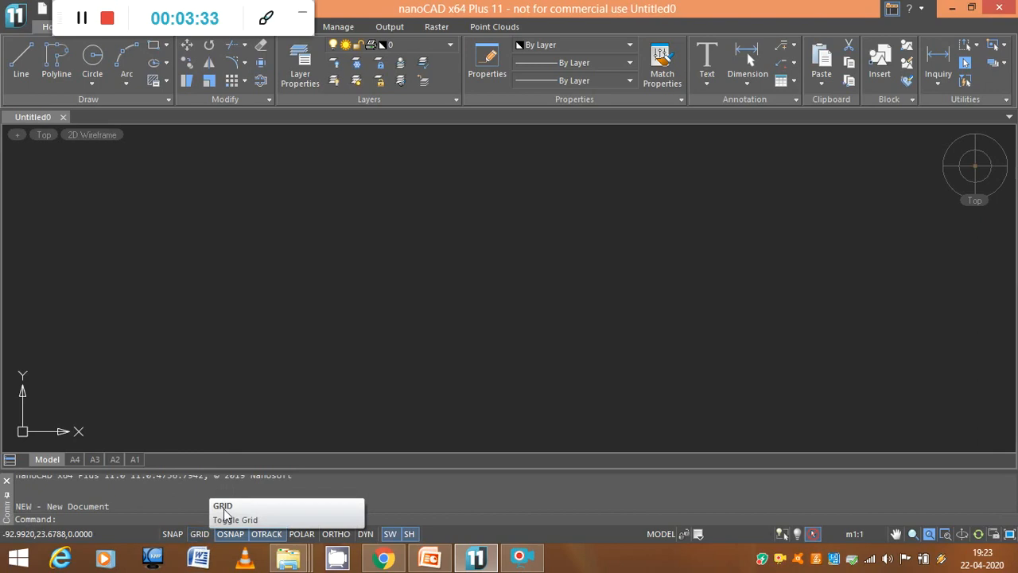
Step: Turn on the grid display in the drawing area
{"action": "left_click", "coordinate": [200, 534]}
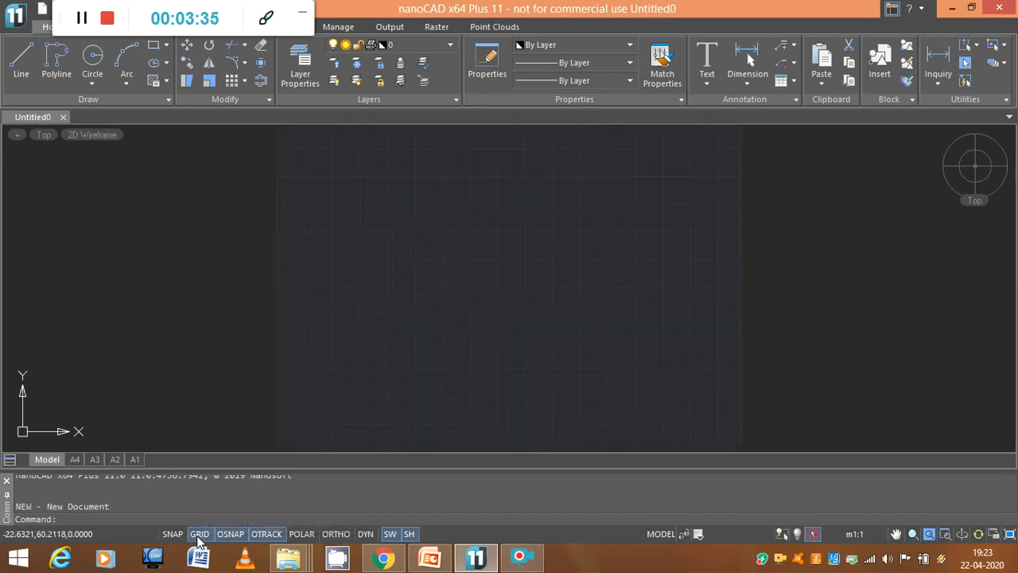
{"action": "scroll", "coordinate": [279, 362], "scroll_direction": "down", "scroll_amount": 1}
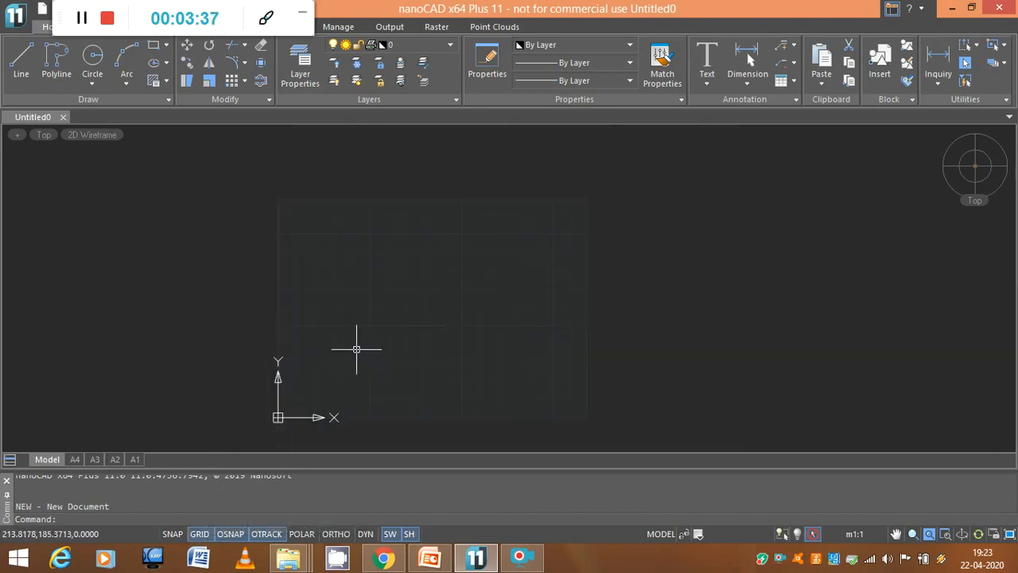
{"action": "scroll", "coordinate": [353, 345], "scroll_direction": "up", "scroll_amount": 2}
{"action": "scroll", "coordinate": [376, 349], "scroll_direction": "up", "scroll_amount": 2}
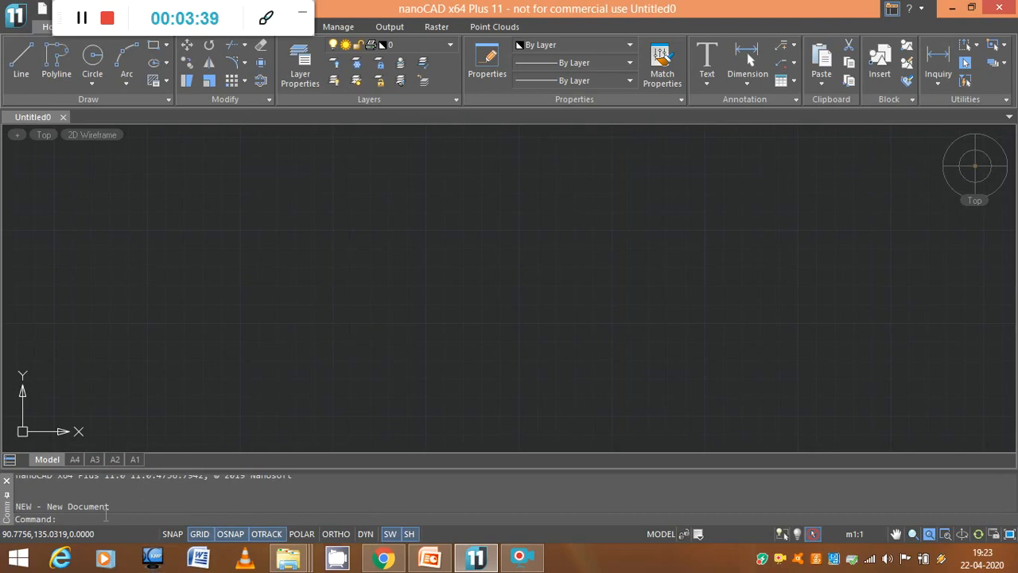
Step: Set the drawing units' insertion scale to Millimeters with the UNITS command
{"action": "type", "text": "unit"}
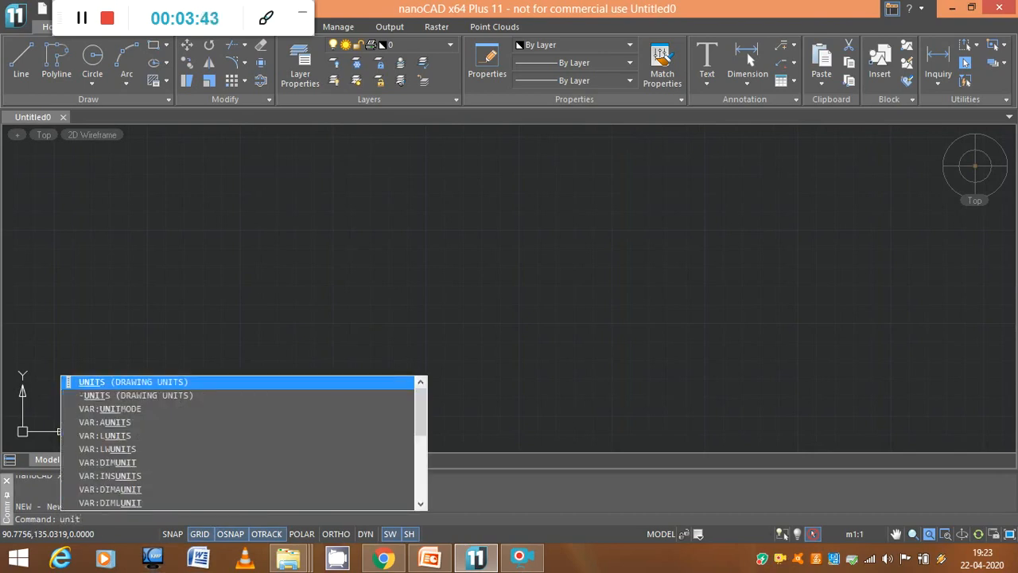
{"action": "key", "text": "Return"}
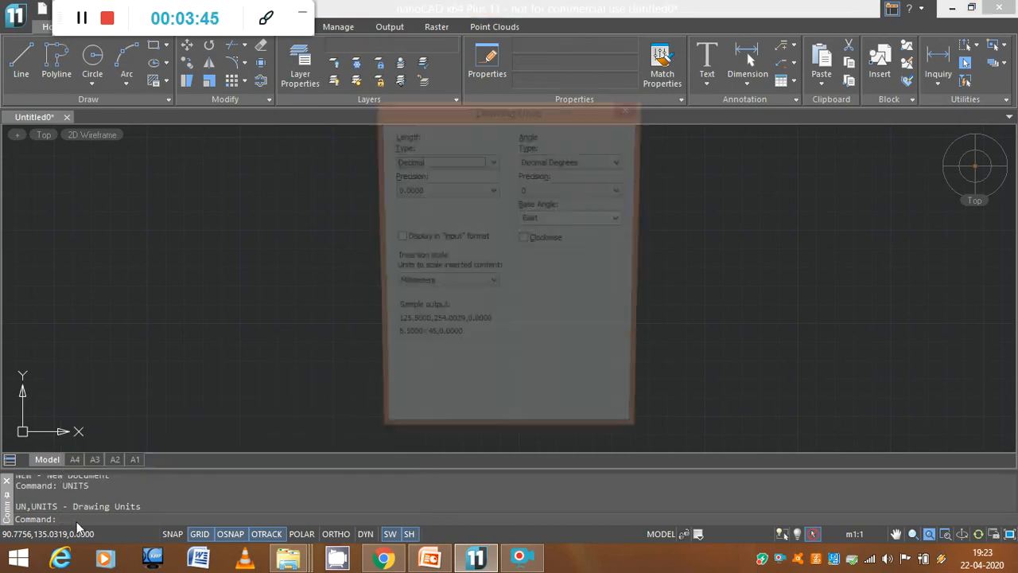
{"action": "left_click", "coordinate": [441, 286]}
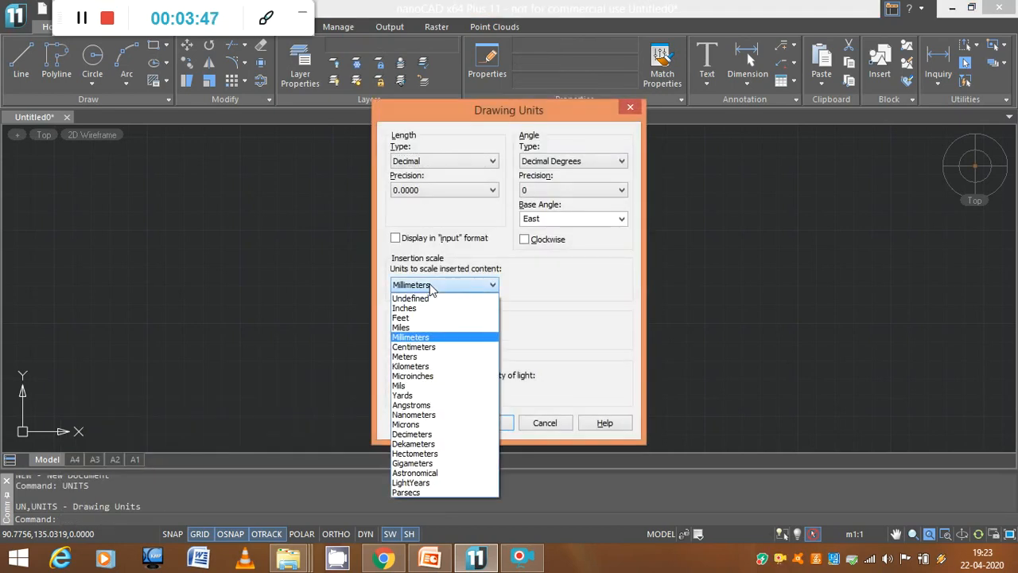
{"action": "left_click", "coordinate": [422, 337]}
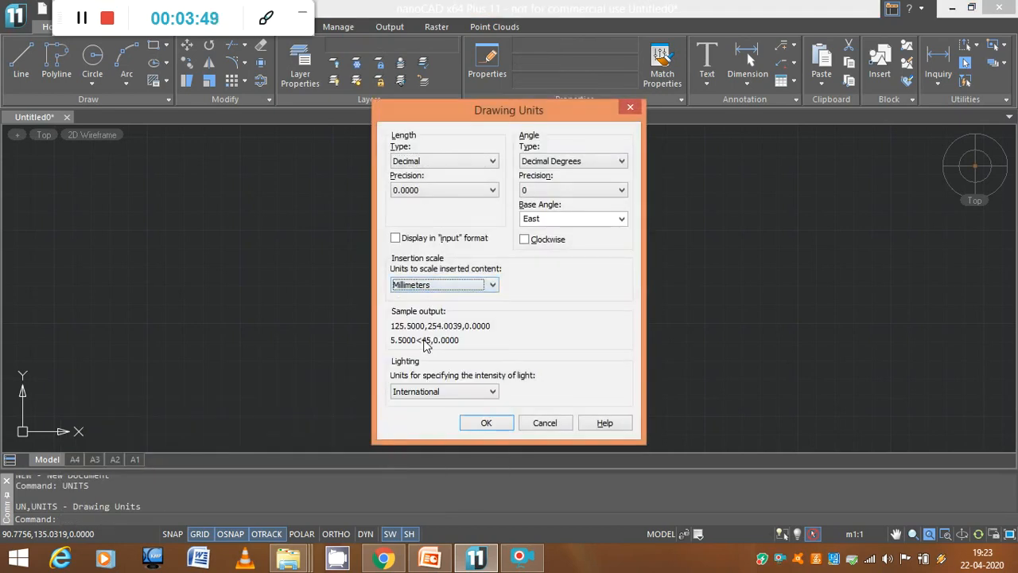
{"action": "left_click", "coordinate": [486, 422]}
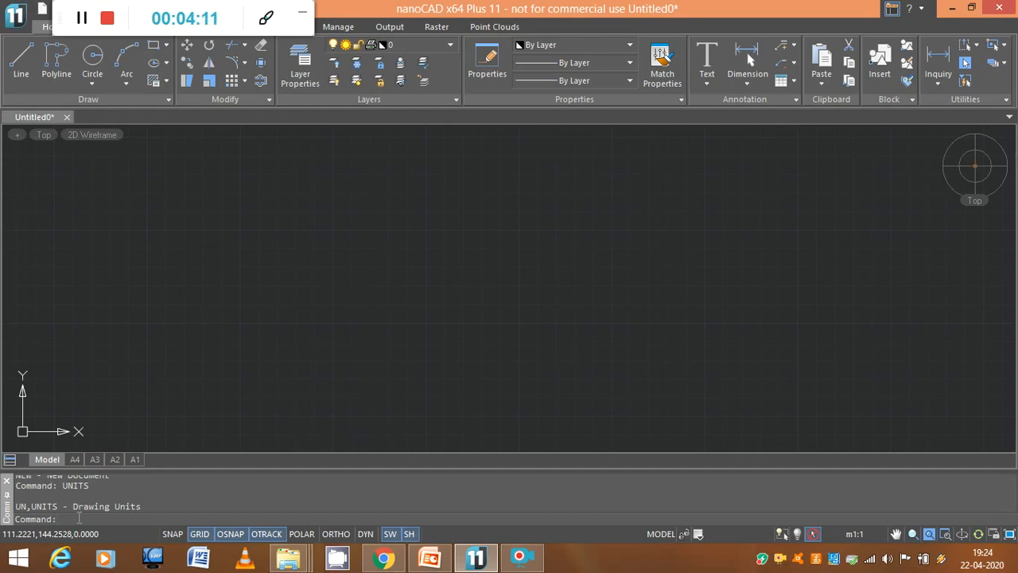
Step: Draw a vertical line 100 mm upward from a free point near the drawing's lower-left area, using relative coordinates @0,100
{"action": "left_click", "coordinate": [22, 70]}
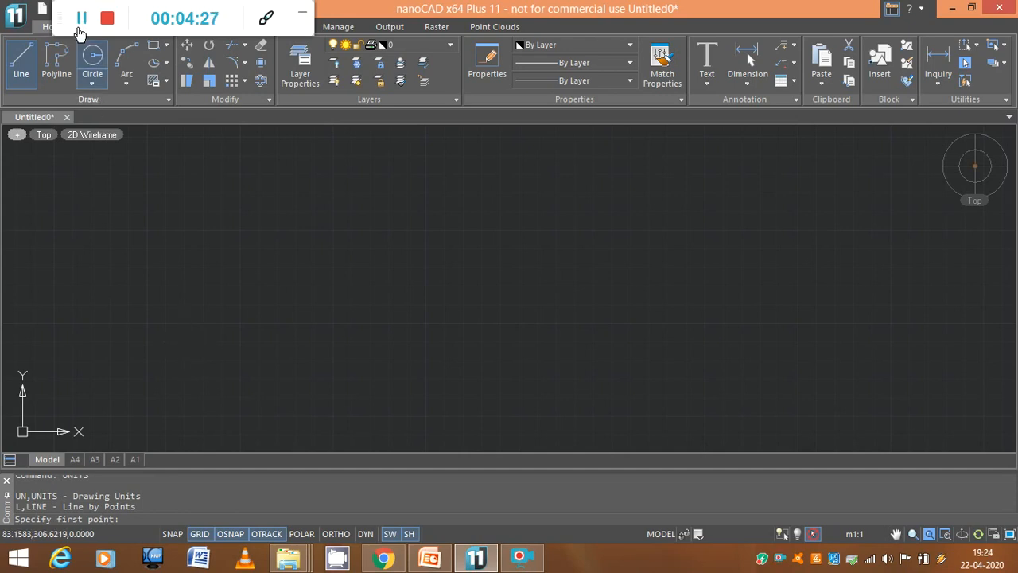
{"action": "left_click", "coordinate": [81, 18]}
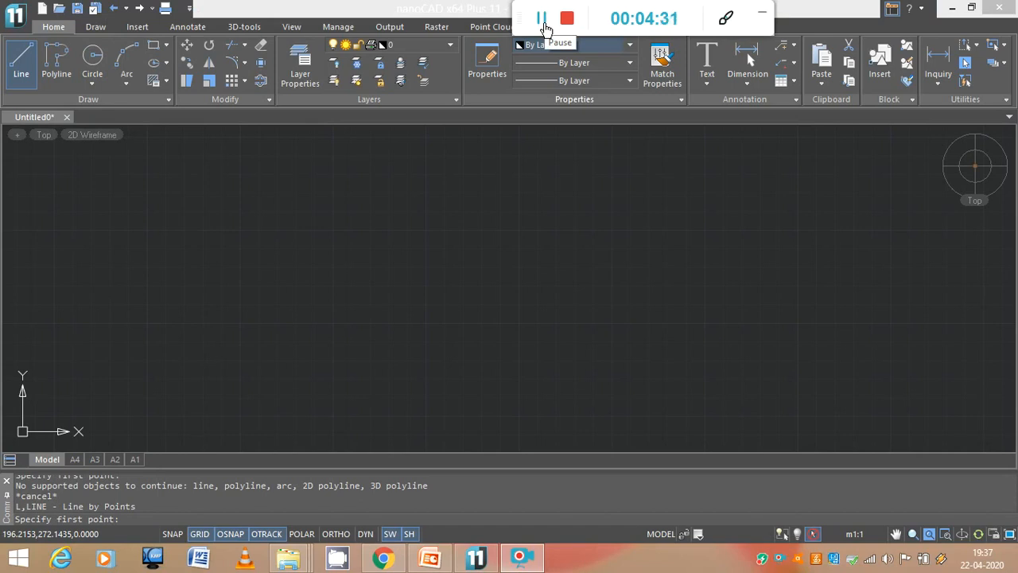
{"action": "left_click", "coordinate": [137, 352]}
{"action": "left_click", "coordinate": [152, 364]}
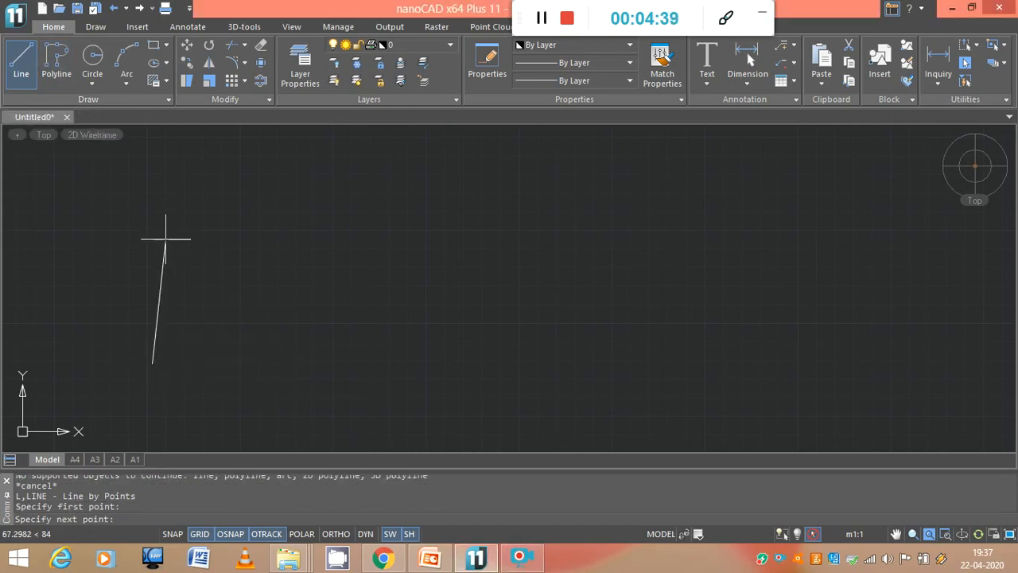
{"action": "type", "text": "@0,100"}
{"action": "key", "text": "Return"}
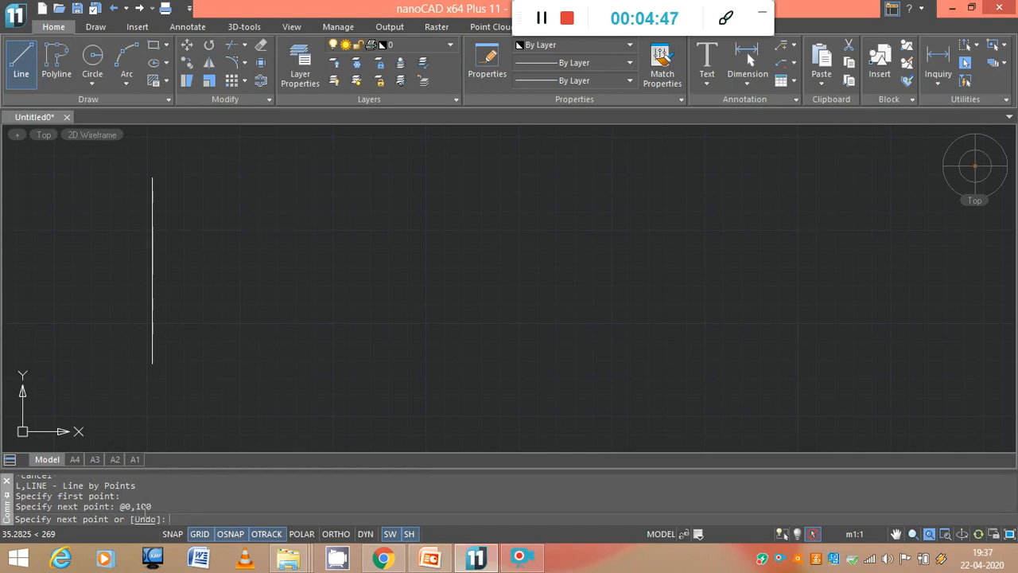
{"action": "key", "text": "Escape"}
Step: Create a rectangular array of the vertical line with 1 row, 16 columns and a column offset of 30
{"action": "scroll", "coordinate": [191, 238], "scroll_direction": "down", "scroll_amount": 2}
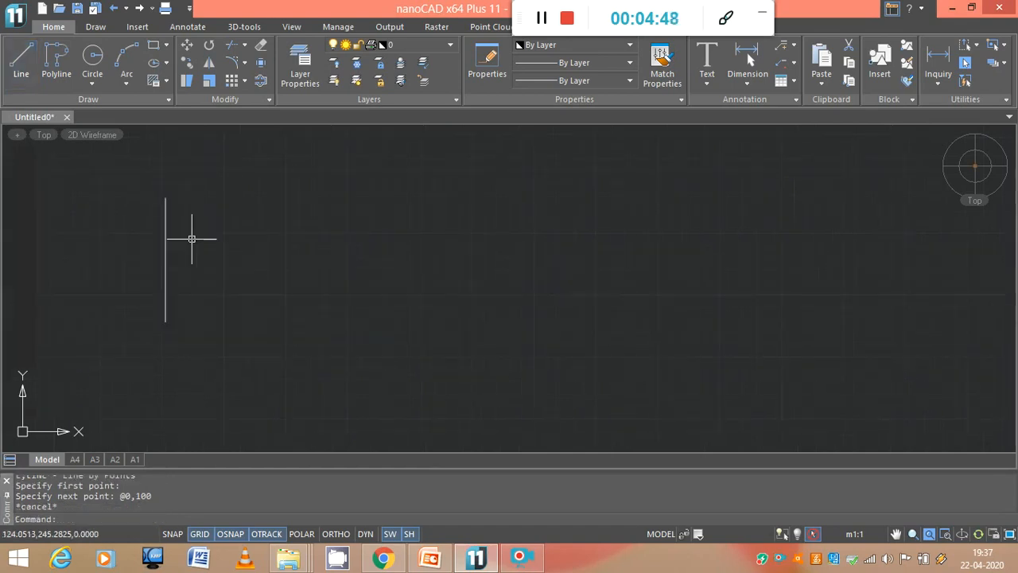
{"action": "middle_click_drag", "start_coordinate": [211, 256], "coordinate": [206, 274]}
{"action": "scroll", "coordinate": [168, 269], "scroll_direction": "up", "scroll_amount": 2}
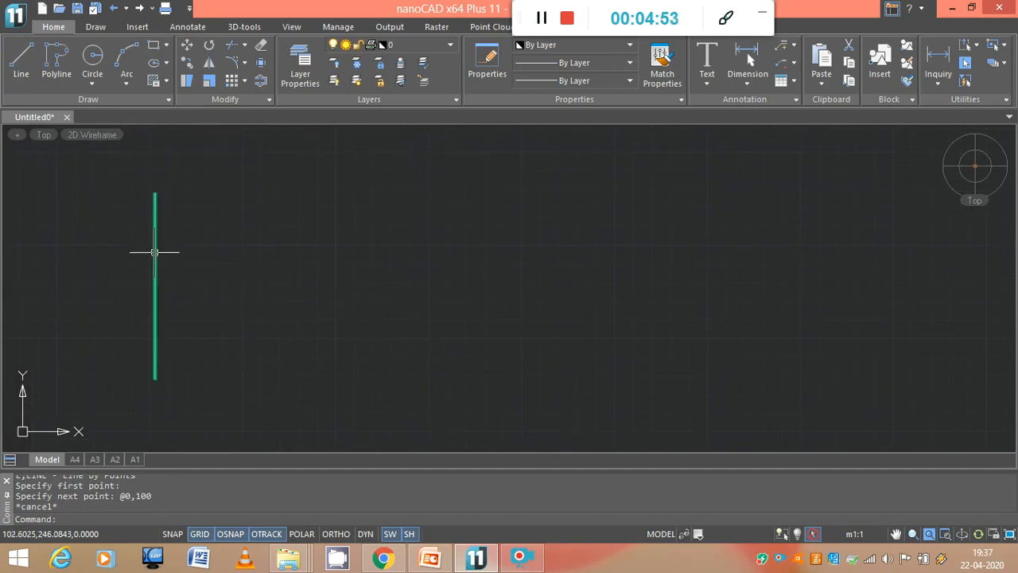
{"action": "left_click", "coordinate": [154, 253]}
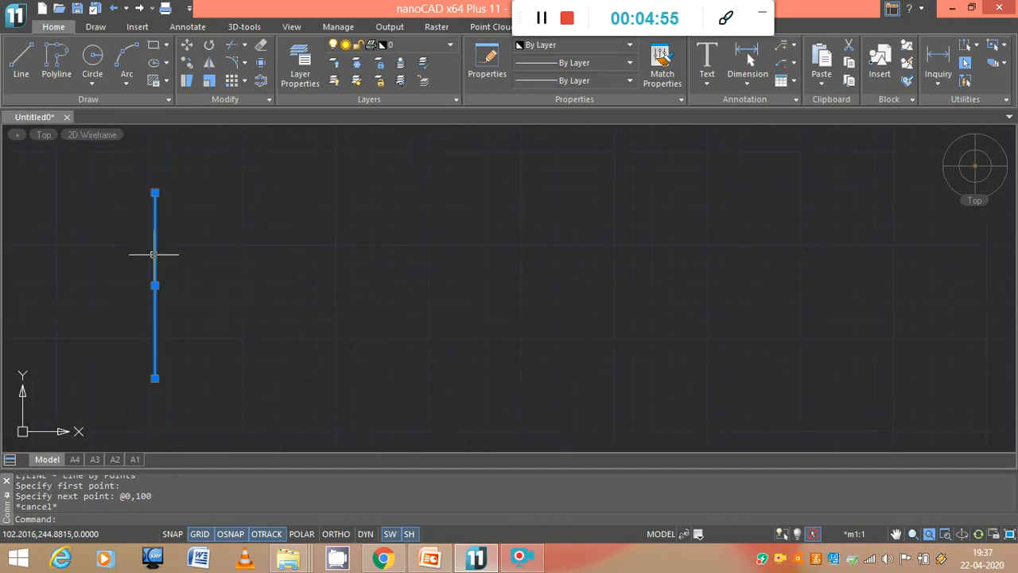
{"action": "left_click", "coordinate": [245, 81]}
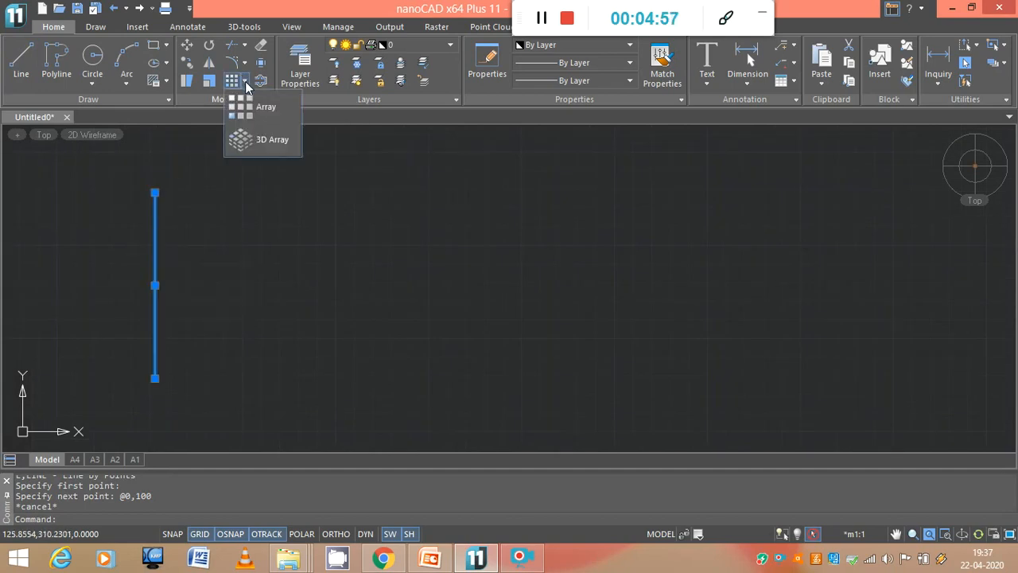
{"action": "left_click", "coordinate": [262, 111]}
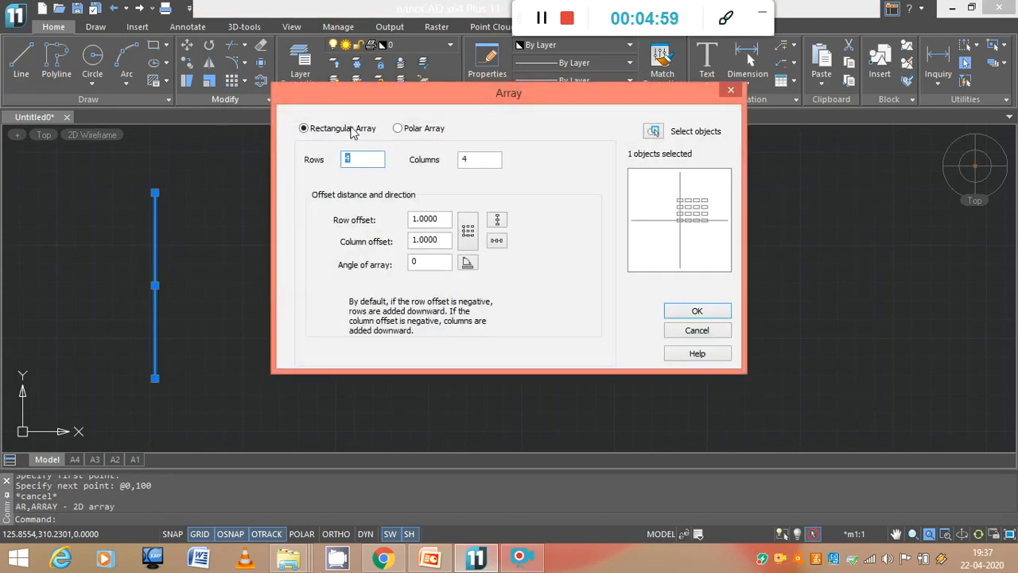
{"action": "type", "text": "1"}
{"action": "left_click", "coordinate": [479, 160]}
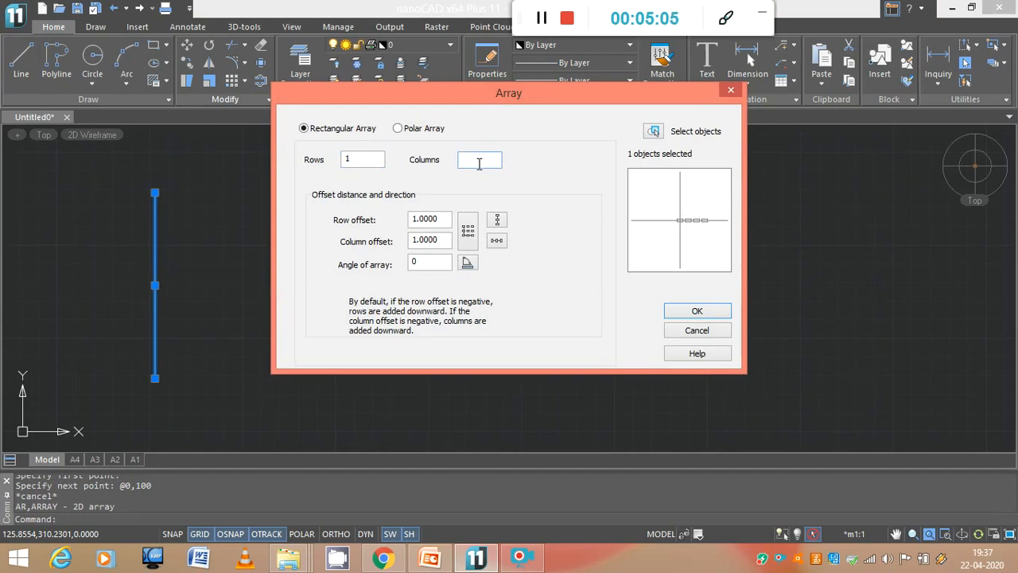
{"action": "type", "text": "16"}
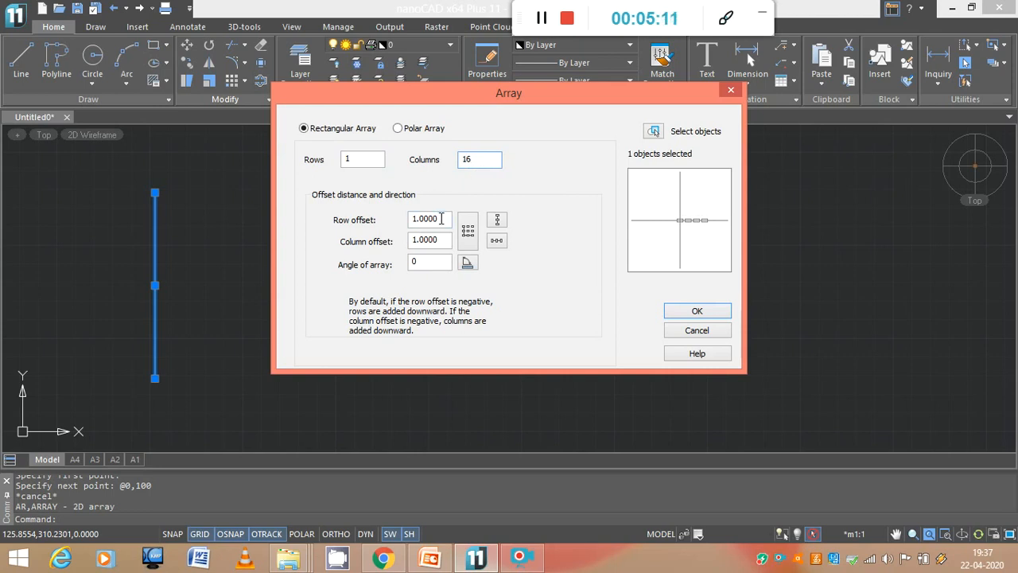
{"action": "double_click", "coordinate": [430, 241]}
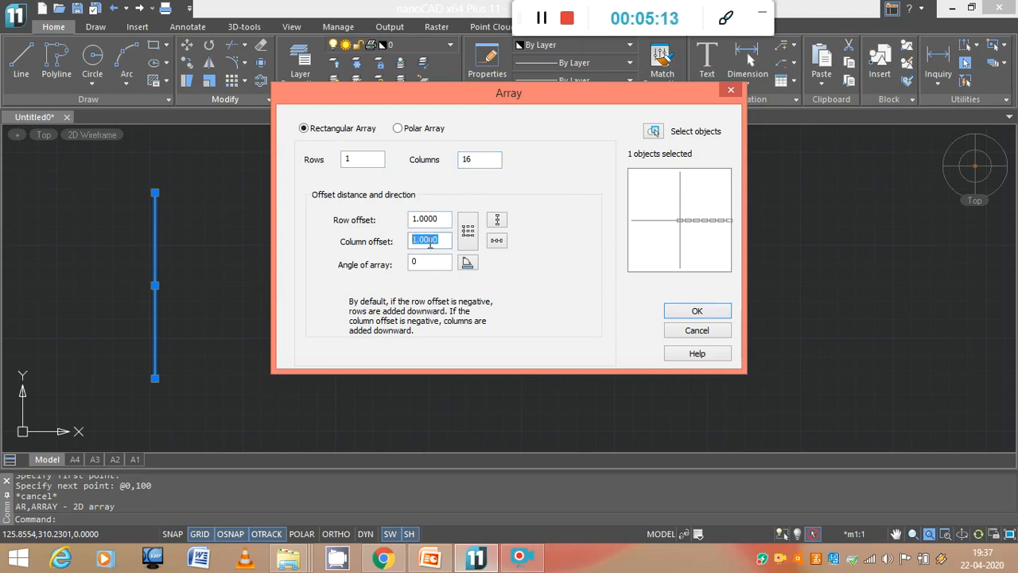
{"action": "key", "text": "BackSpace"}
{"action": "type", "text": "30"}
{"action": "left_click", "coordinate": [695, 313]}
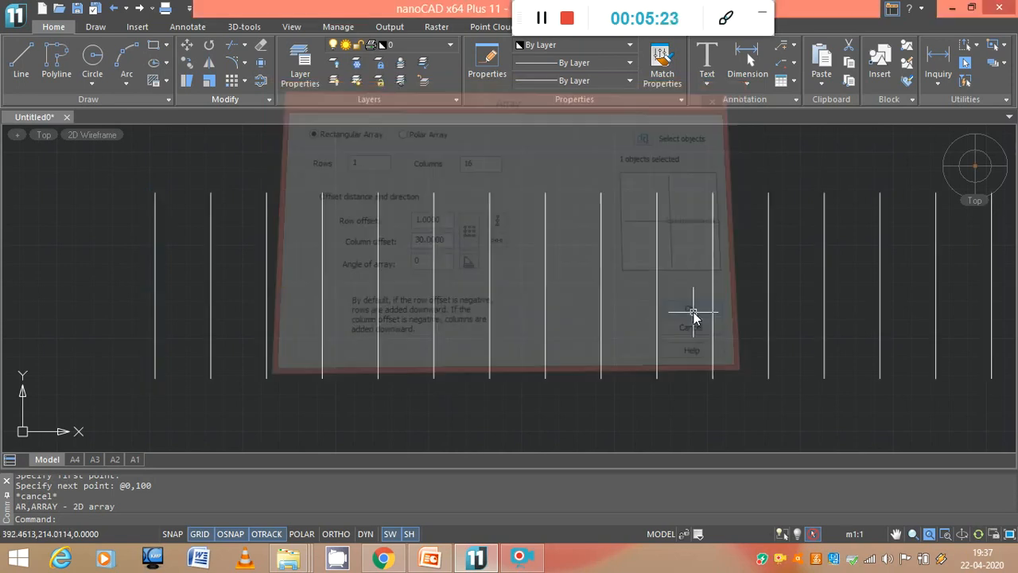
{"action": "scroll", "coordinate": [663, 316], "scroll_direction": "down", "scroll_amount": 2}
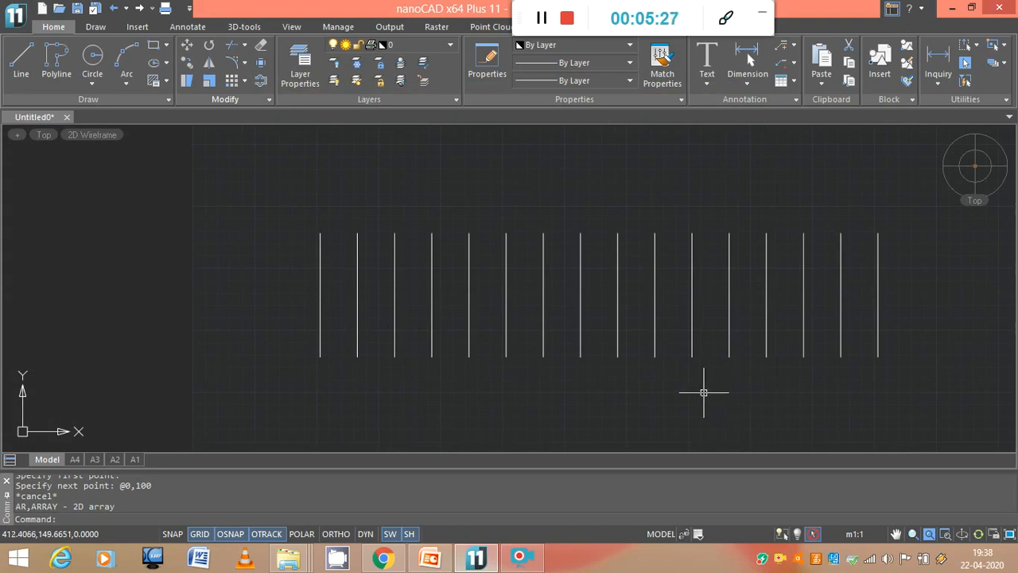
Step: Start a single-line text just beside the upper end of the first vertical line, picking its height on screen and setting rotation to 0
{"action": "left_click", "coordinate": [706, 81]}
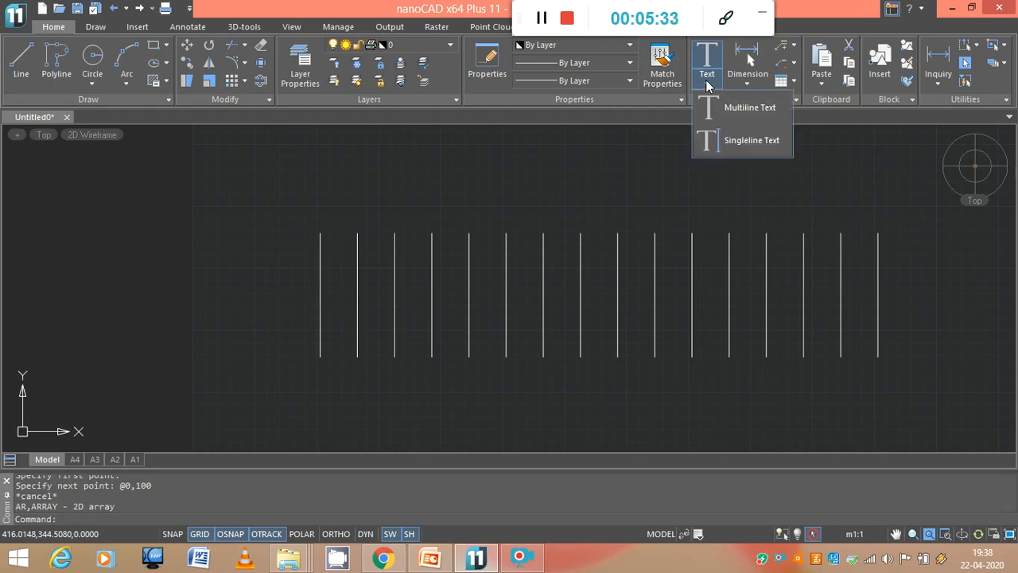
{"action": "left_click", "coordinate": [744, 140]}
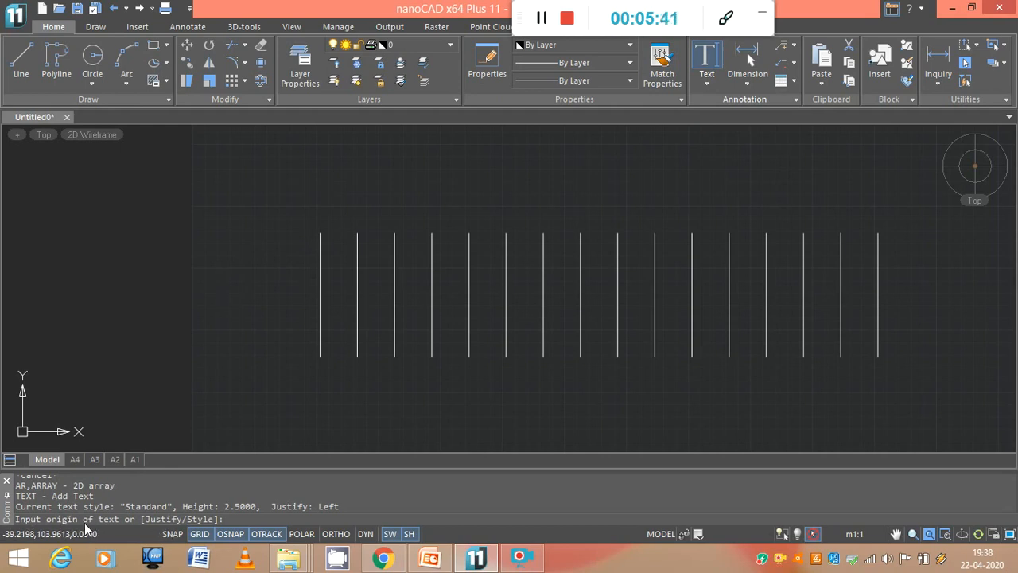
{"action": "left_click", "coordinate": [305, 247]}
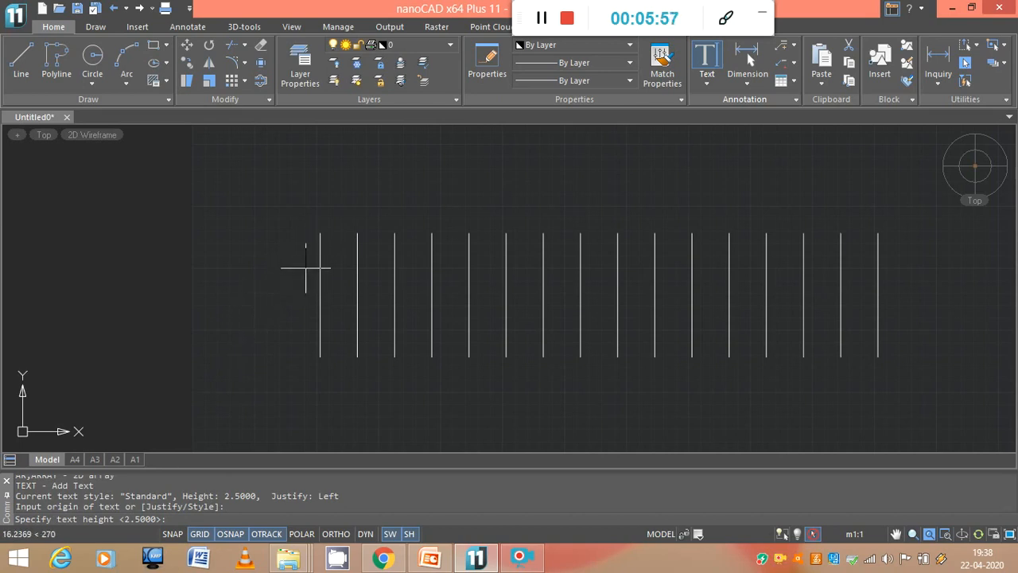
{"action": "left_click", "coordinate": [305, 264]}
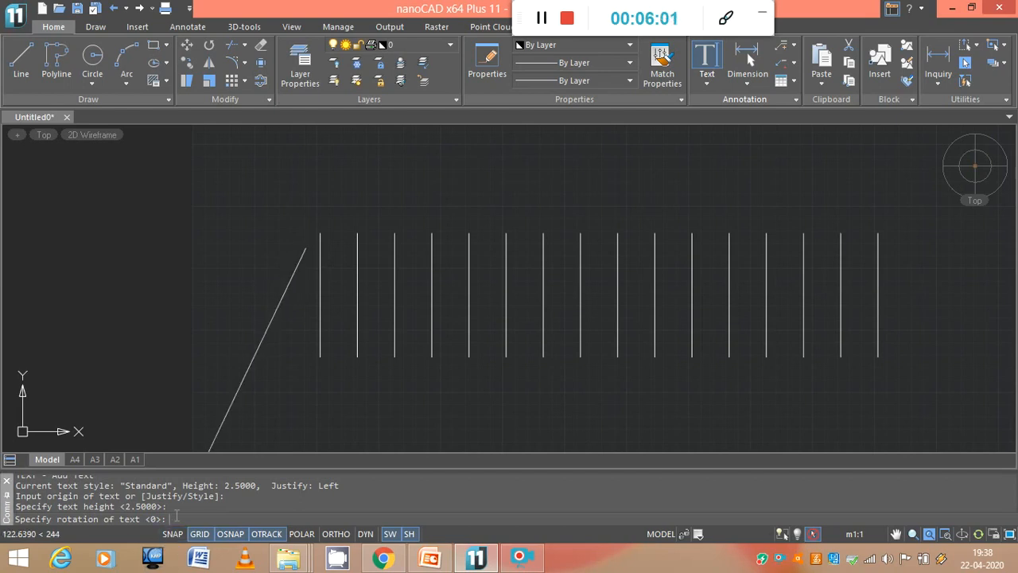
{"action": "type", "text": "0"}
{"action": "key", "text": "Return"}
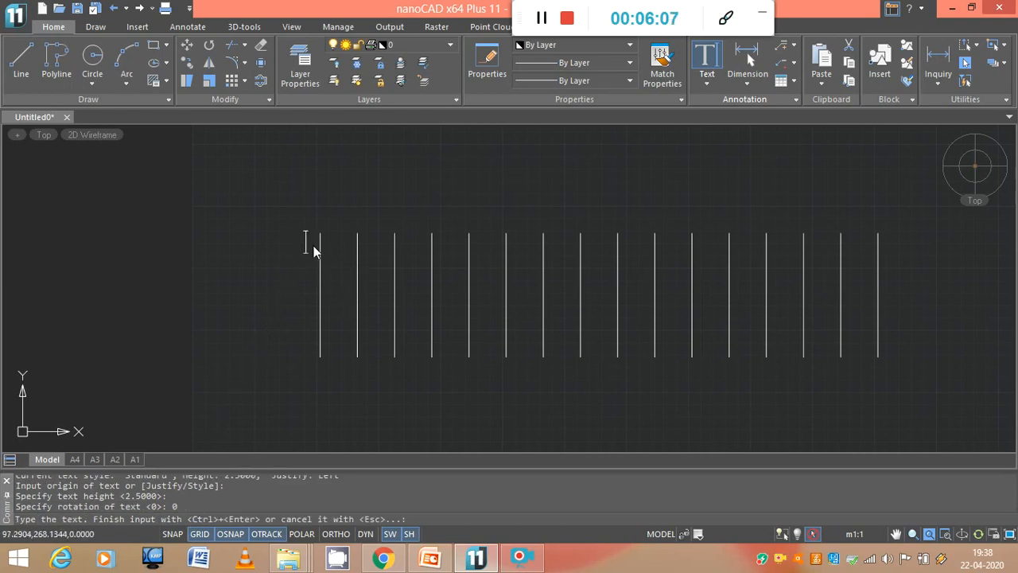
Step: Enter the numbers 1 to 10 in the single-line text, spacing each number to sit beside its vertical line
{"action": "type", "text": "1"}
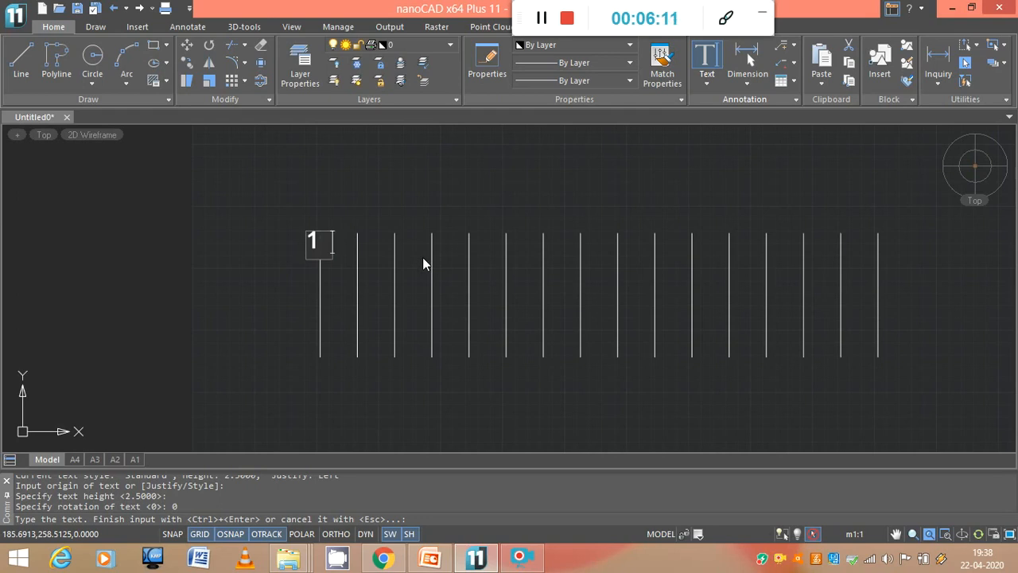
{"action": "type", "text": " 2 3"}
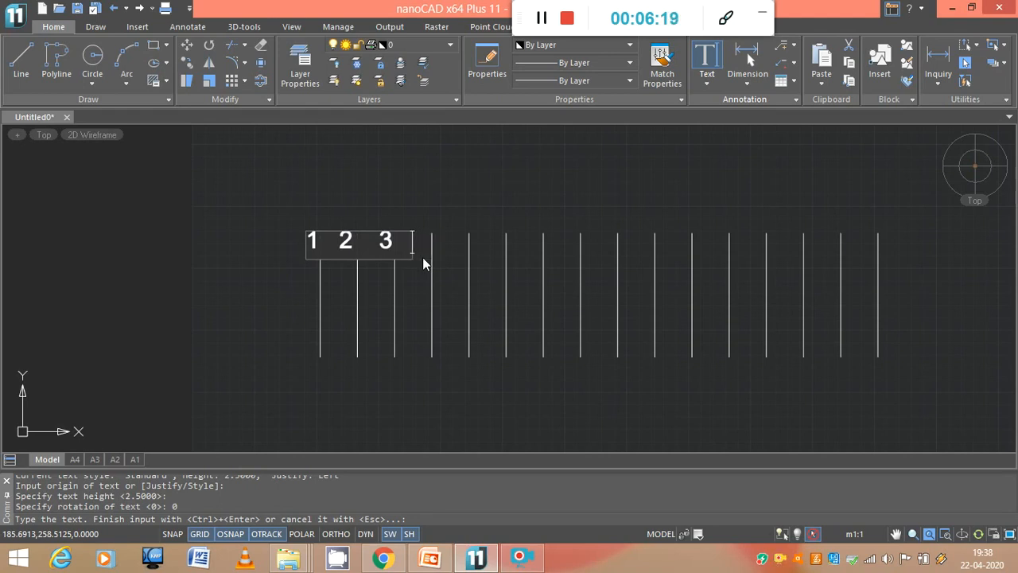
{"action": "type", "text": "5 "}
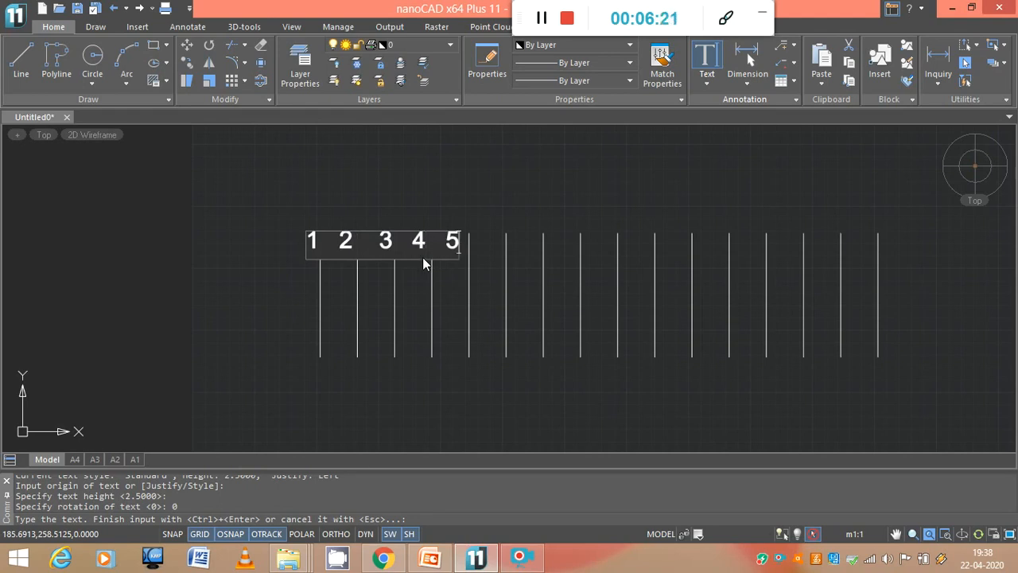
{"action": "type", "text": "6"}
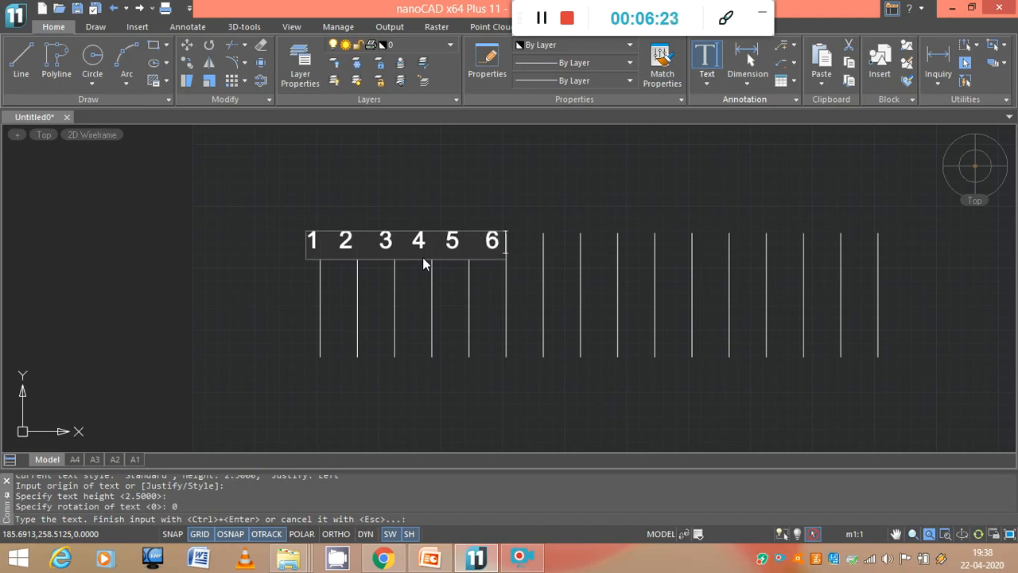
{"action": "type", "text": " 7 8 "}
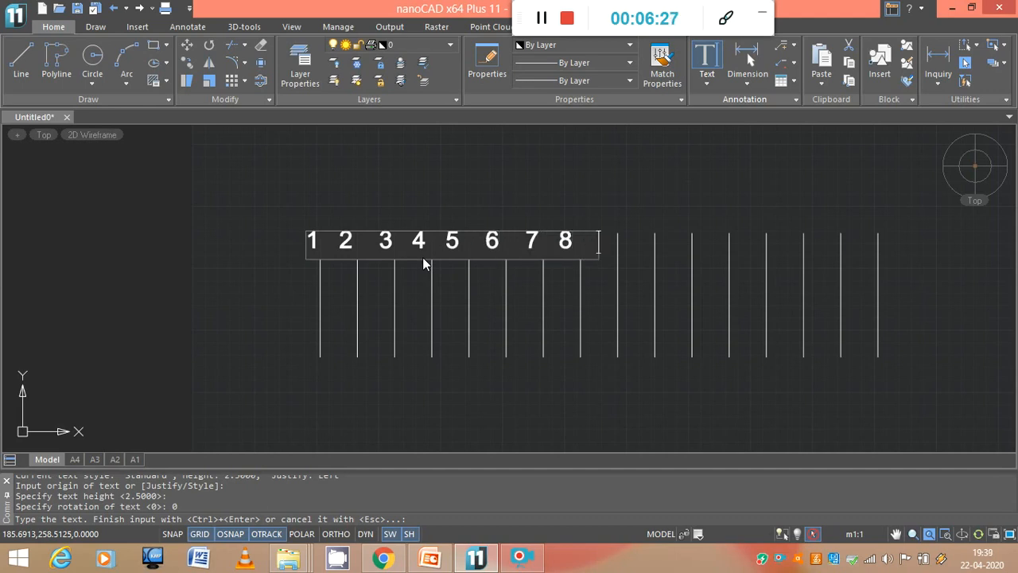
{"action": "type", "text": " 9 "}
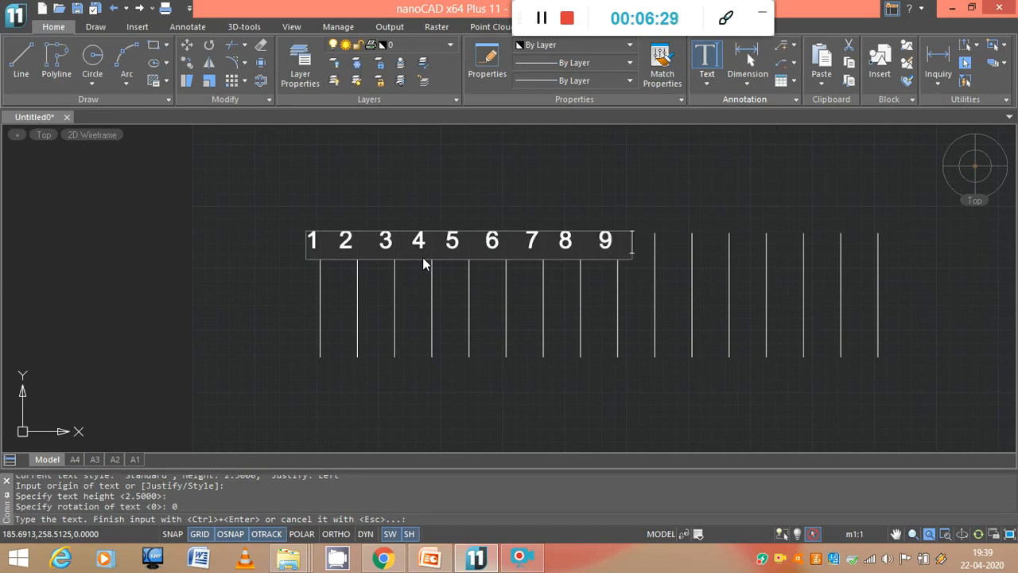
{"action": "type", "text": "10"}
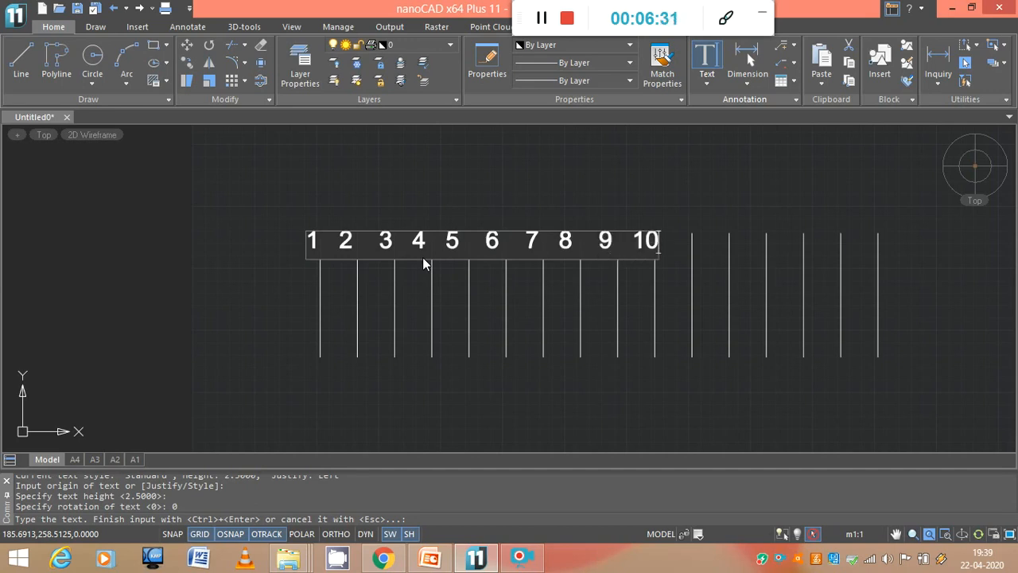
{"action": "key", "text": "Left"}
{"action": "key", "text": "Left"}
{"action": "key", "text": "BackSpace"}
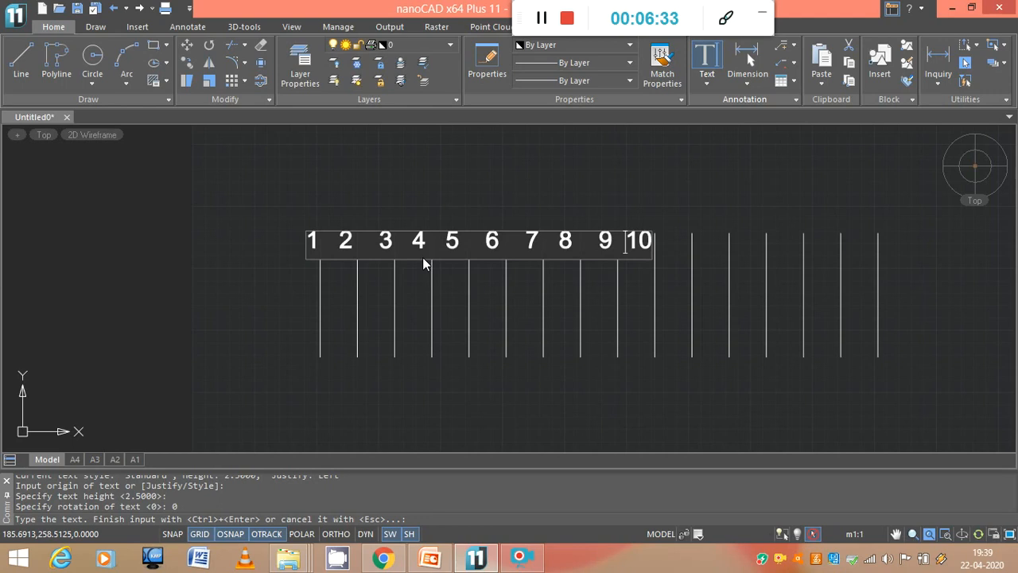
{"action": "key", "text": "Right"}
{"action": "key", "text": "Right"}
Step: Continue the number row with 11 and 12, reducing the space before 12 to align it with its line
{"action": "type", "text": "11"}
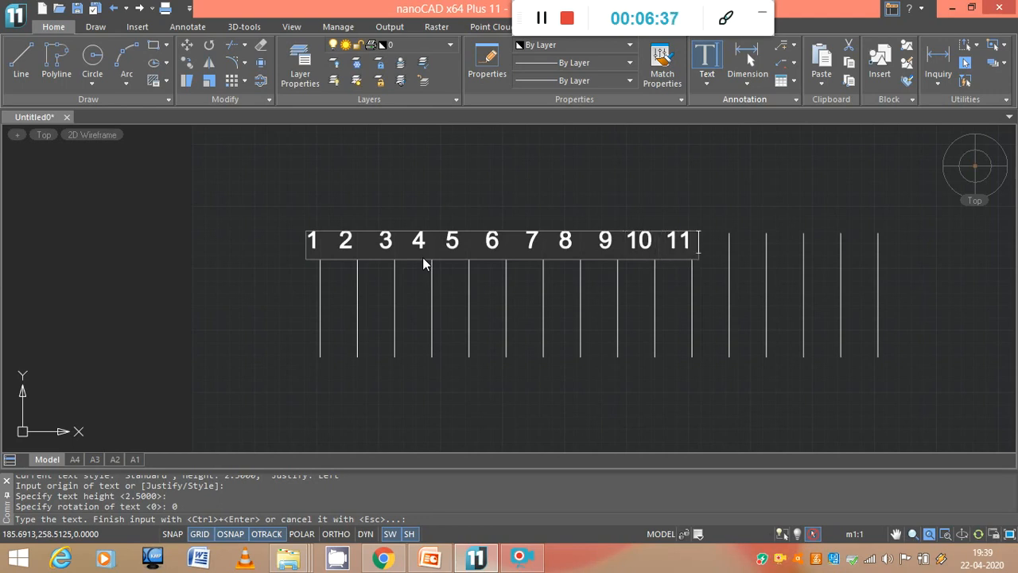
{"action": "type", "text": " 12"}
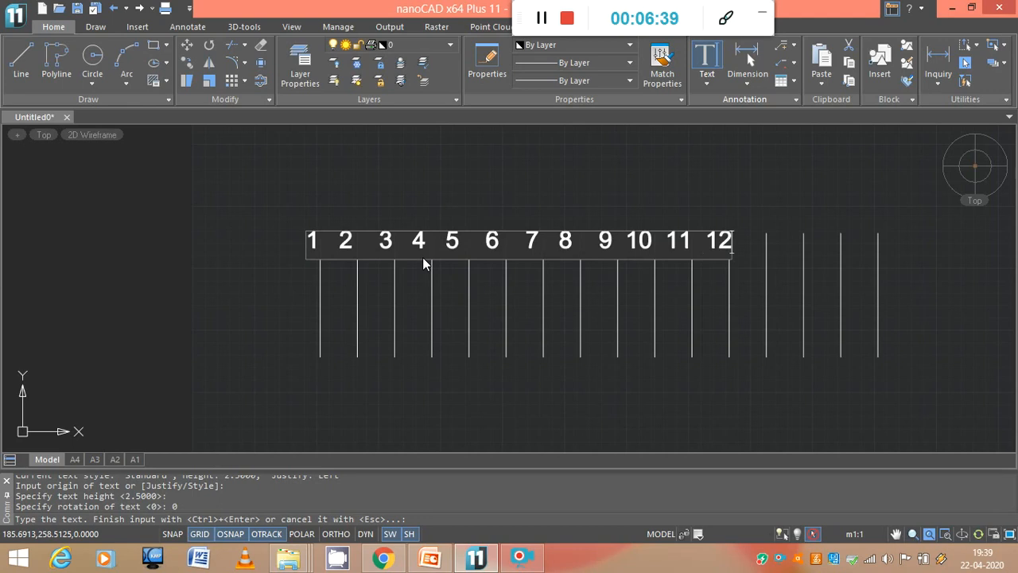
{"action": "key", "text": "Left"}
{"action": "key", "text": "Left"}
{"action": "key", "text": "BackSpace"}
{"action": "key", "text": "Right"}
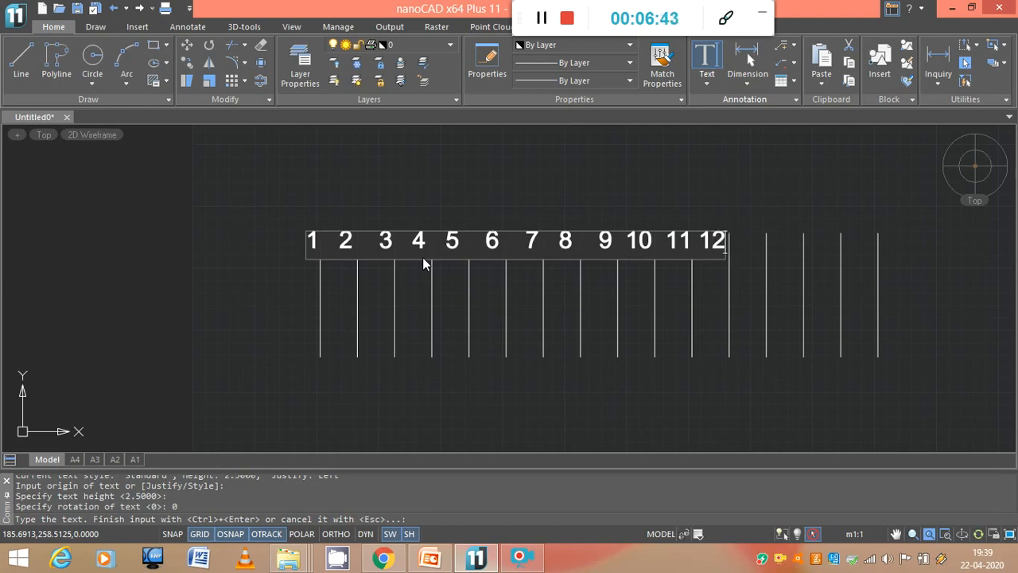
Step: Add 13 to 16 to the number row, adjusting the spacing before 15, and finish the text command
{"action": "type", "text": "1"}
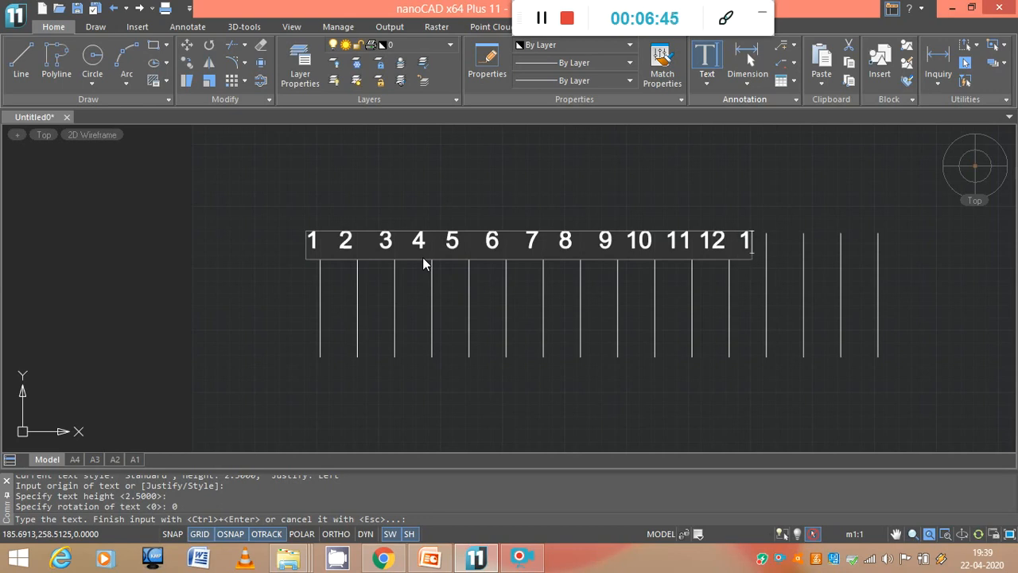
{"action": "type", "text": "3 "}
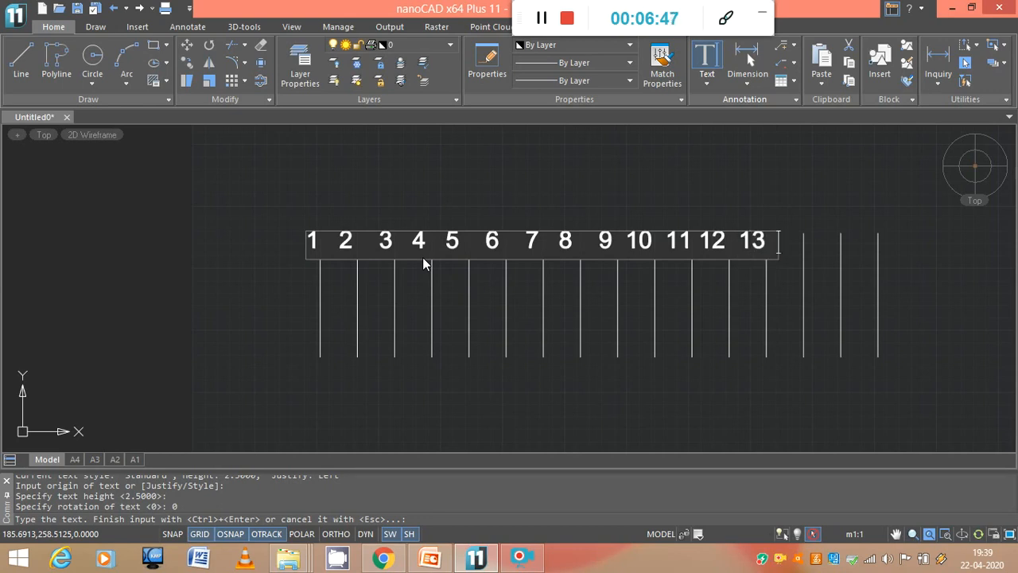
{"action": "type", "text": "14 1"}
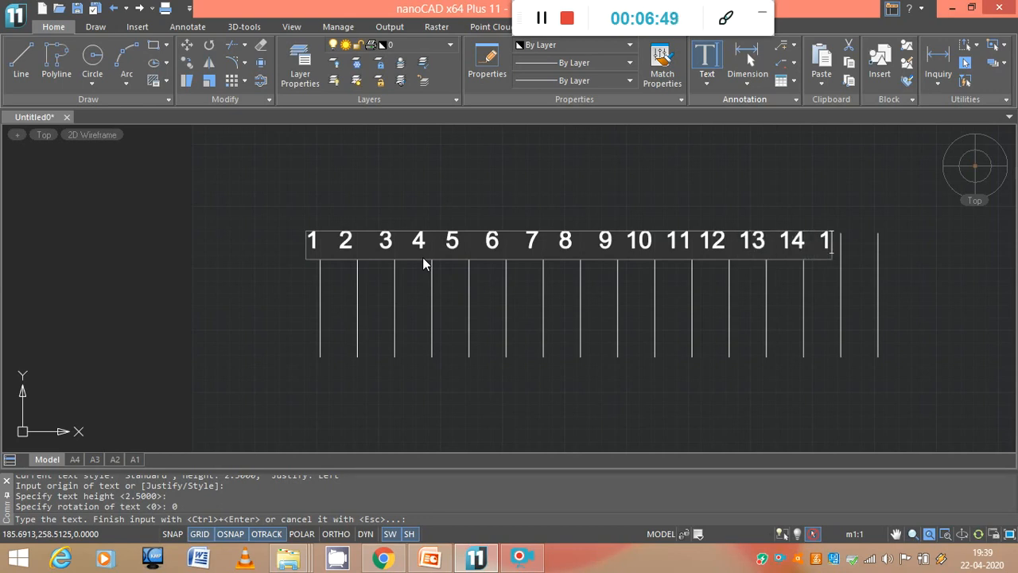
{"action": "type", "text": "5"}
{"action": "key", "text": "Left"}
{"action": "key", "text": "Left"}
{"action": "key", "text": "BackSpace"}
{"action": "key", "text": "Right"}
{"action": "key", "text": "Right"}
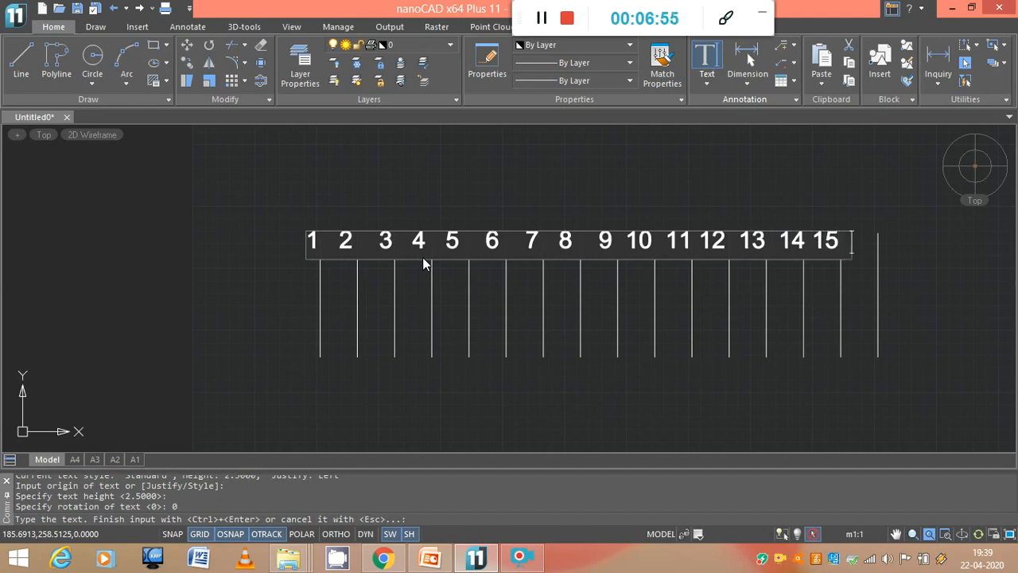
{"action": "type", "text": "16"}
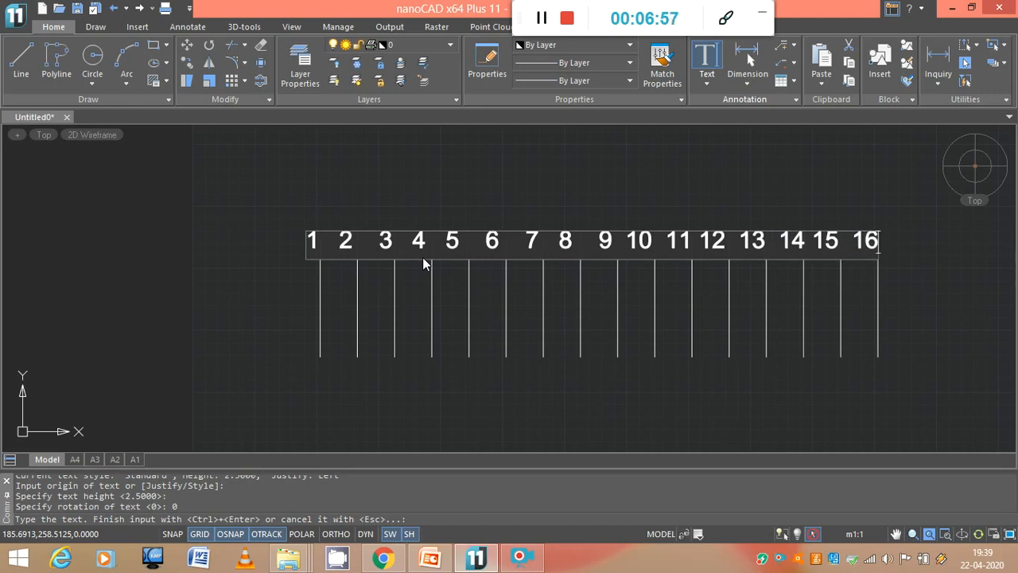
{"action": "key", "text": "ctrl+Return"}
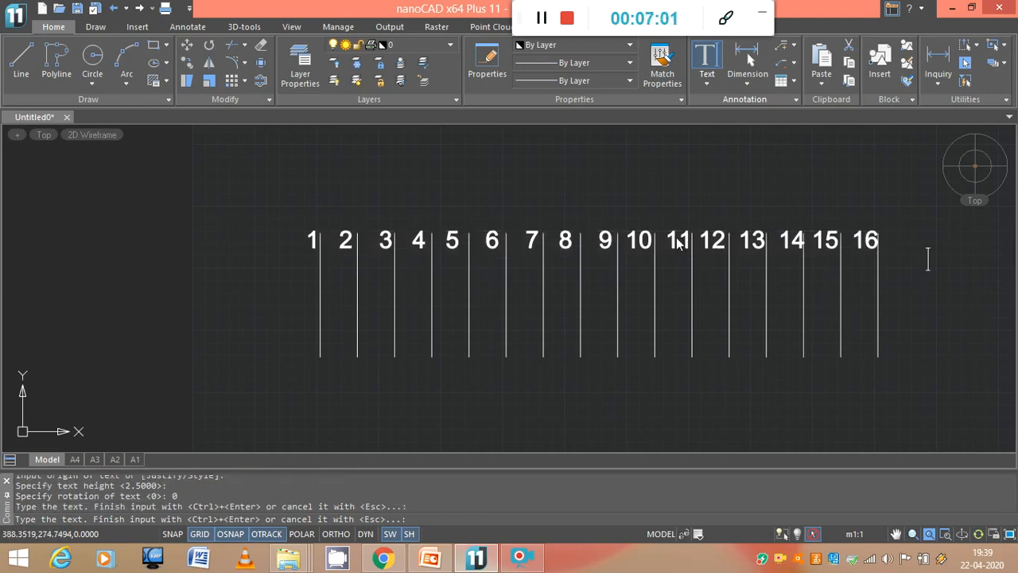
{"action": "left_click", "coordinate": [313, 237]}
{"action": "left_click", "coordinate": [313, 237]}
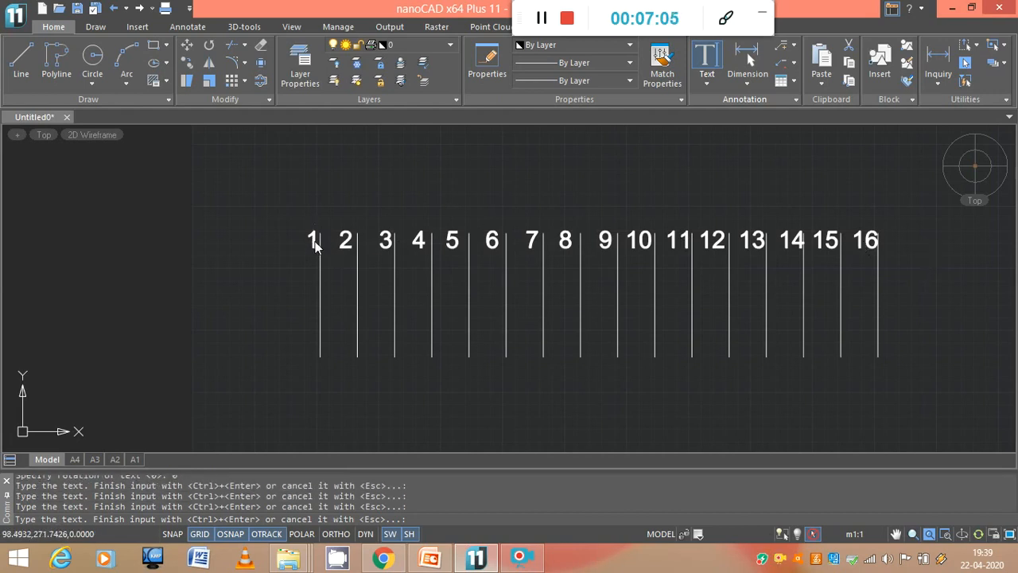
{"action": "key", "text": "Escape"}
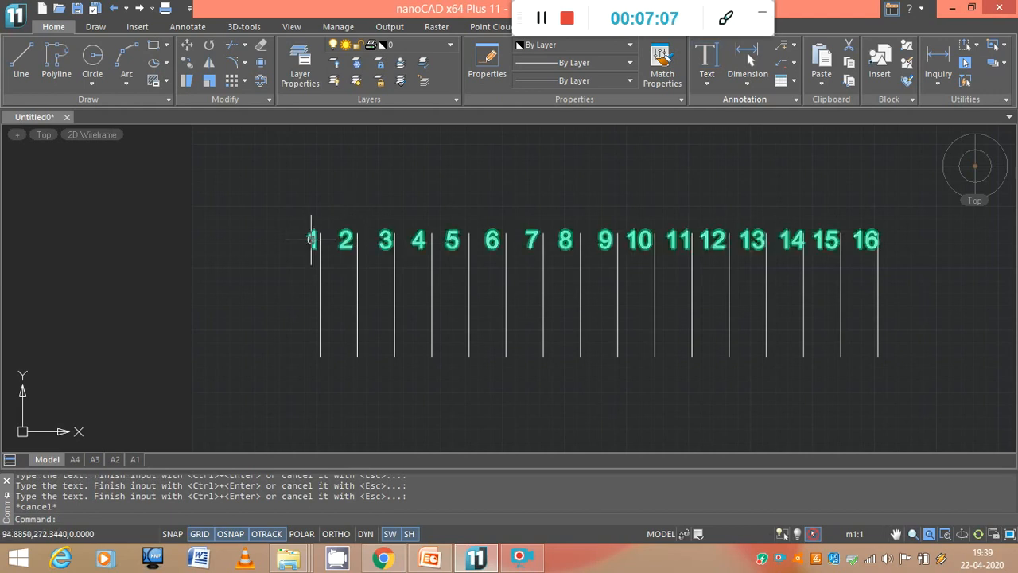
Step: Move the row of numbers straight down a short distance so it sits below the upper ends of the vertical lines
{"action": "left_click", "coordinate": [311, 237]}
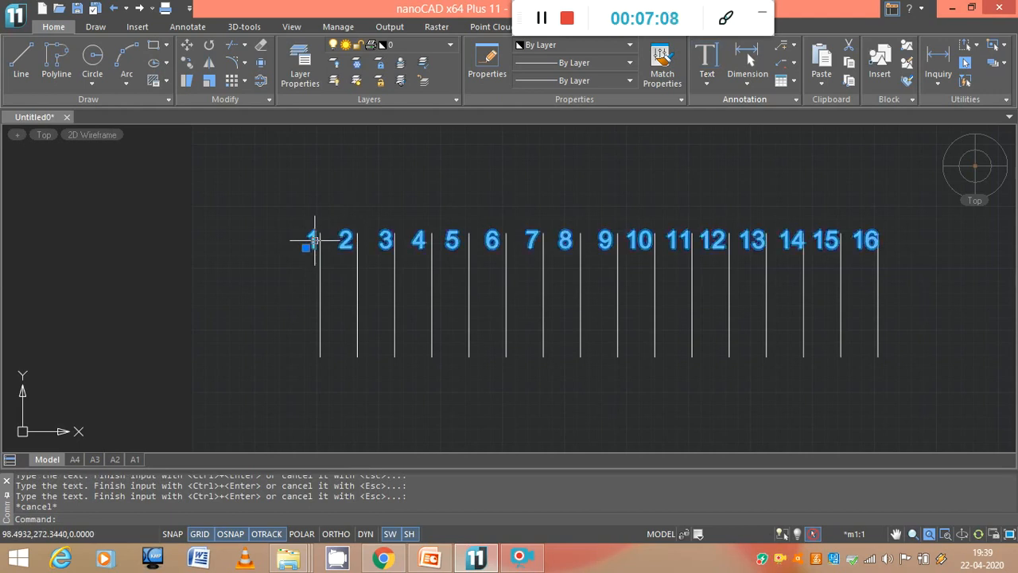
{"action": "left_click", "coordinate": [187, 45]}
{"action": "left_click", "coordinate": [305, 247]}
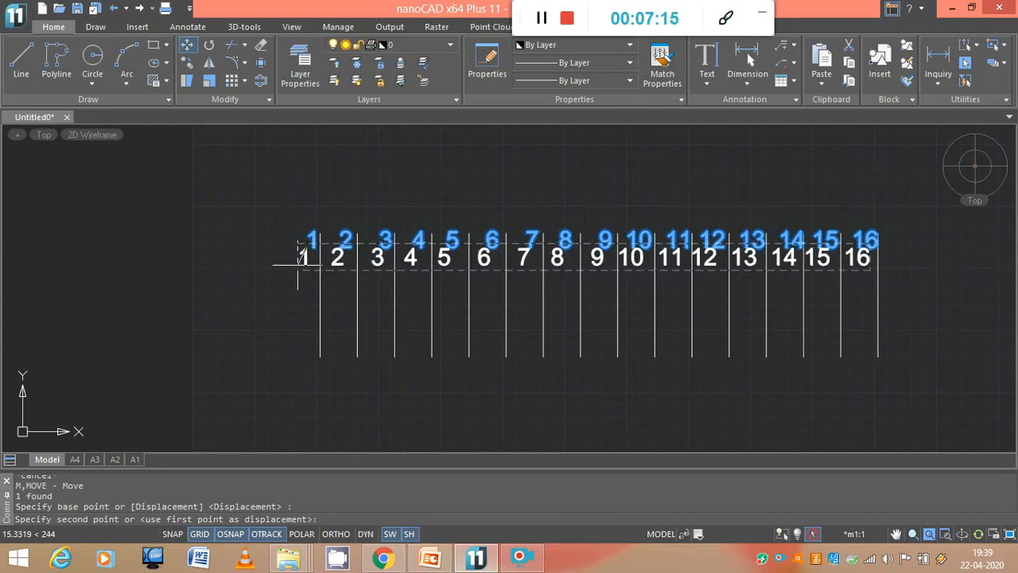
{"action": "left_click", "coordinate": [305, 263]}
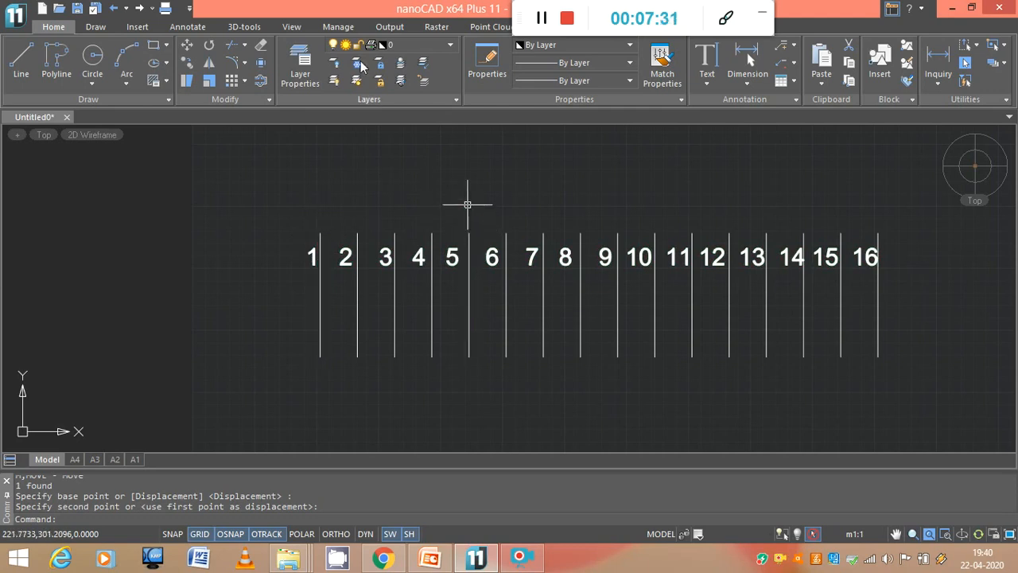
{"action": "left_click", "coordinate": [20, 63]}
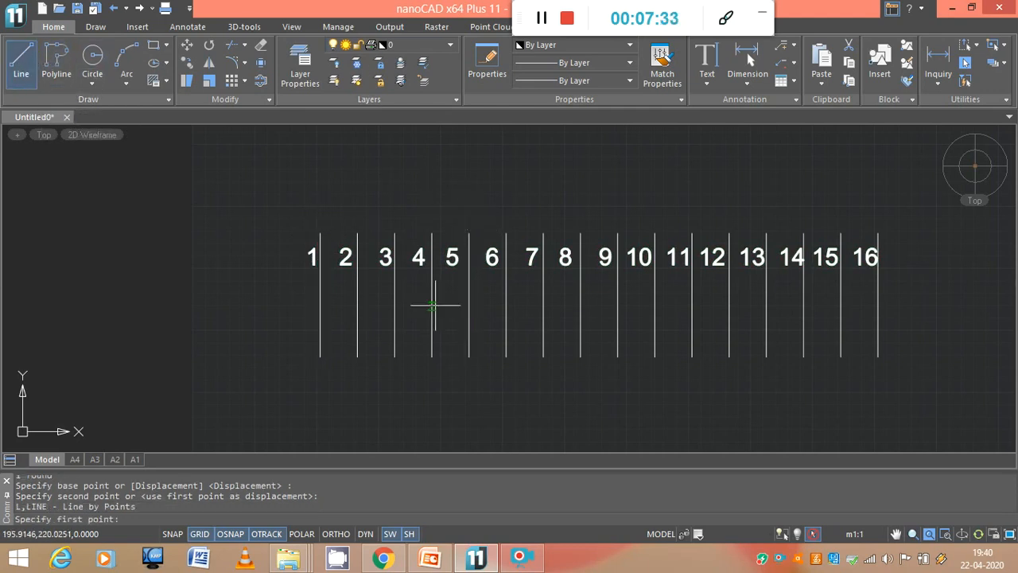
{"action": "left_click", "coordinate": [320, 233]}
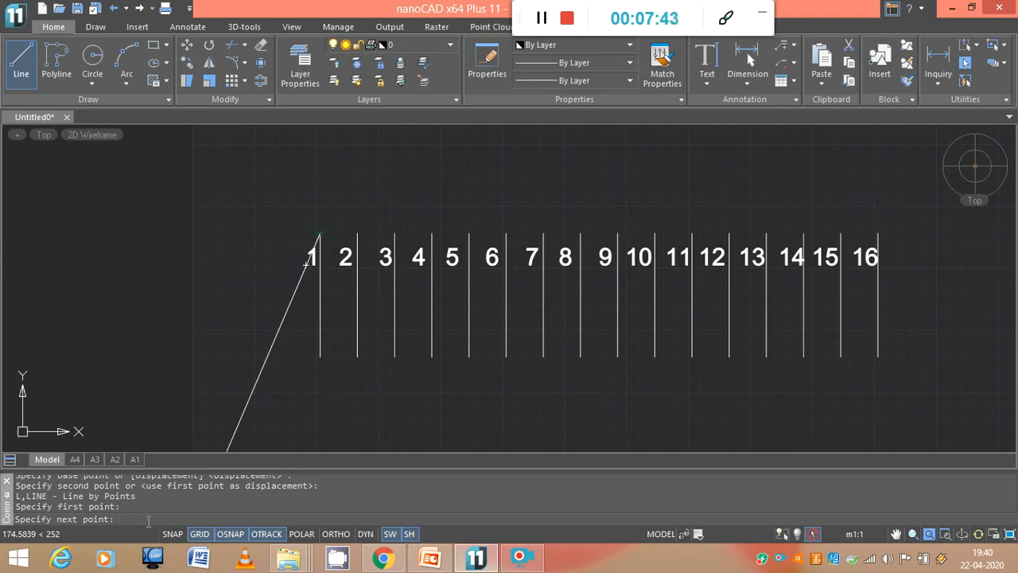
{"action": "type", "text": "@100<45"}
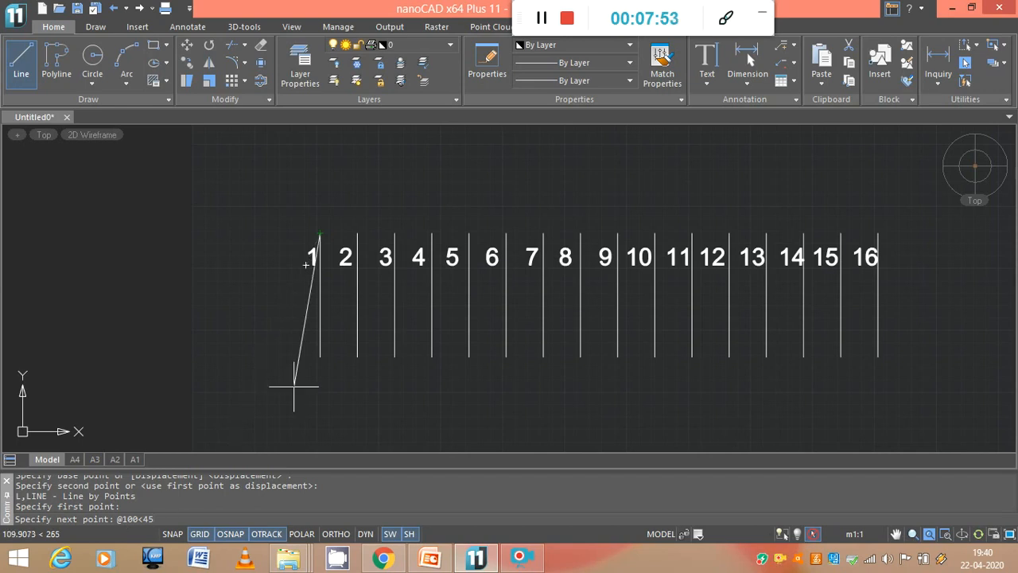
{"action": "key", "text": "Return"}
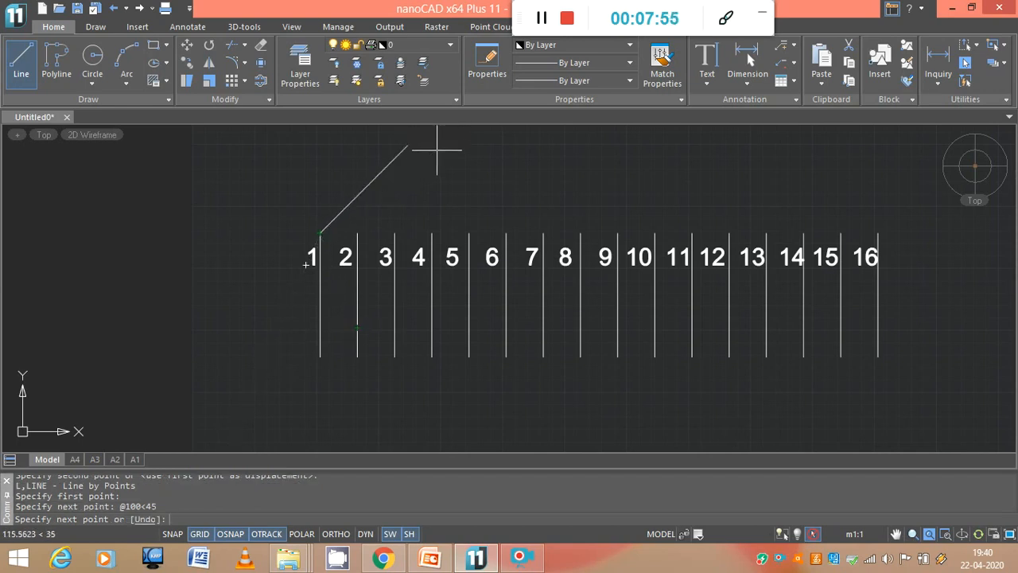
{"action": "key", "text": "Escape"}
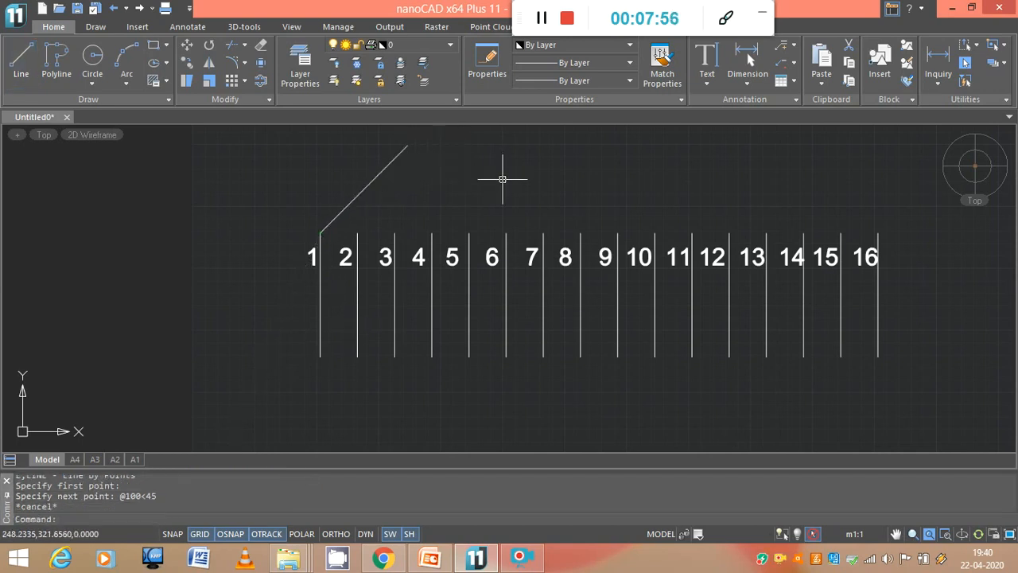
{"action": "left_click", "coordinate": [21, 57]}
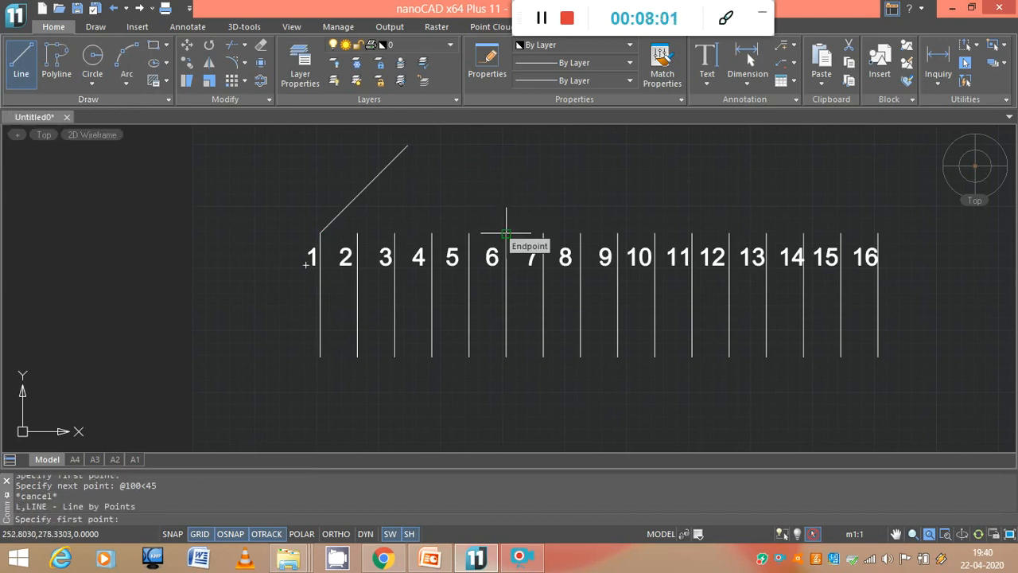
{"action": "left_click", "coordinate": [506, 233]}
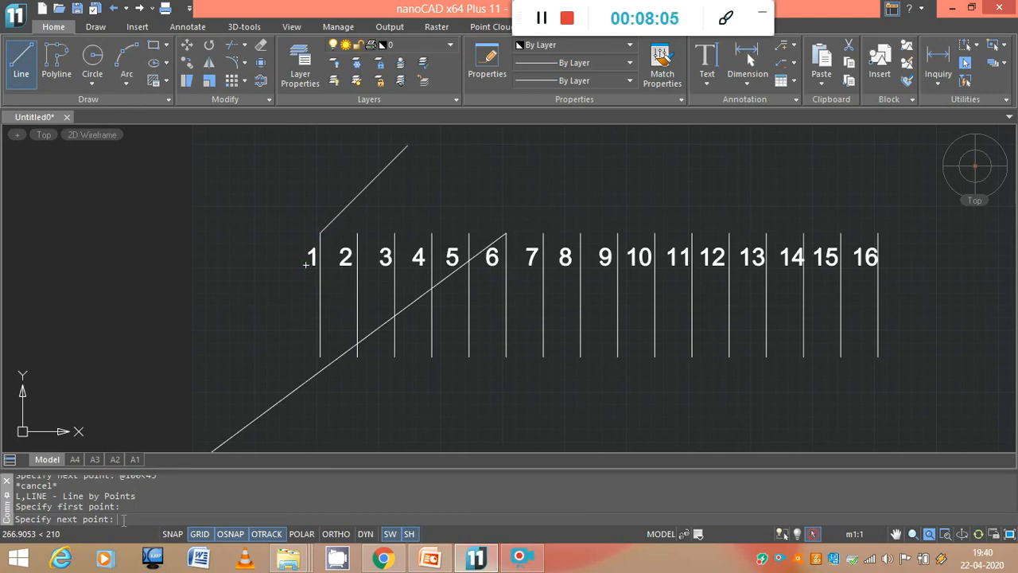
{"action": "type", "text": "@150<45"}
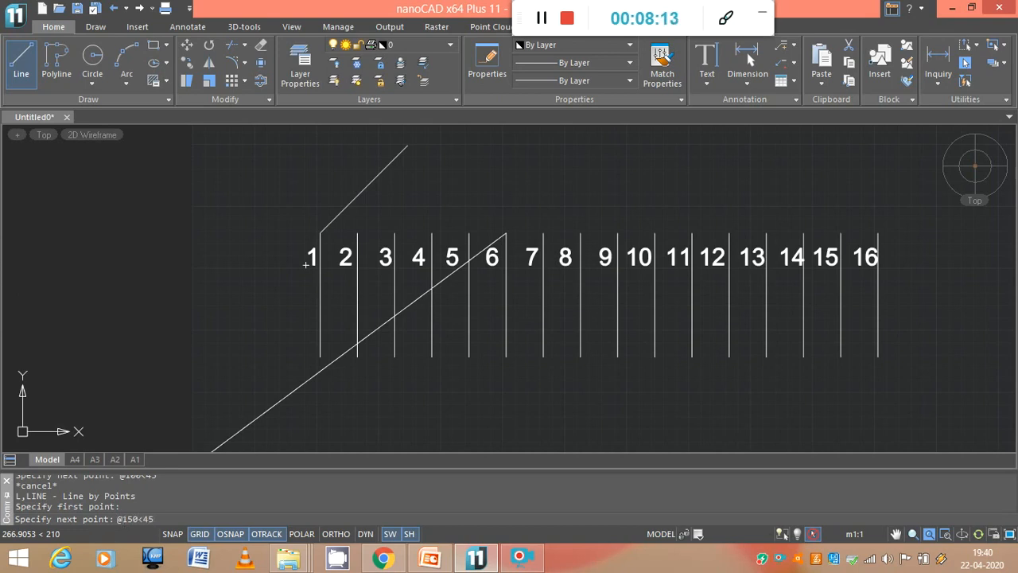
{"action": "key", "text": "BackSpace"}
{"action": "type", "text": "35"}
{"action": "key", "text": "Return"}
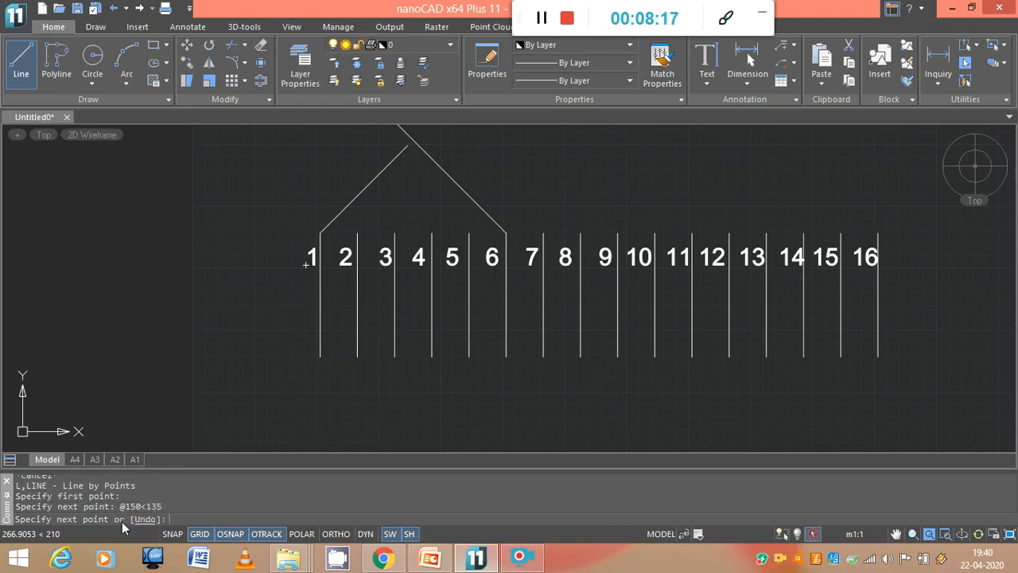
{"action": "key", "text": "Escape"}
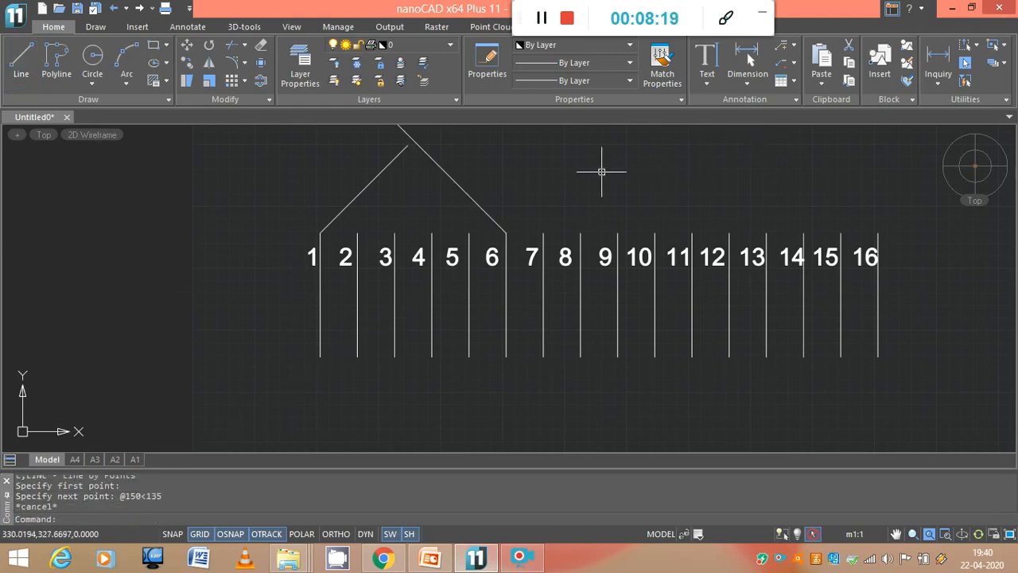
Step: Extend the inclined line above line 1 until it meets the inclined line rising from line 6
{"action": "middle_click_drag", "start_coordinate": [593, 181], "coordinate": [585, 237]}
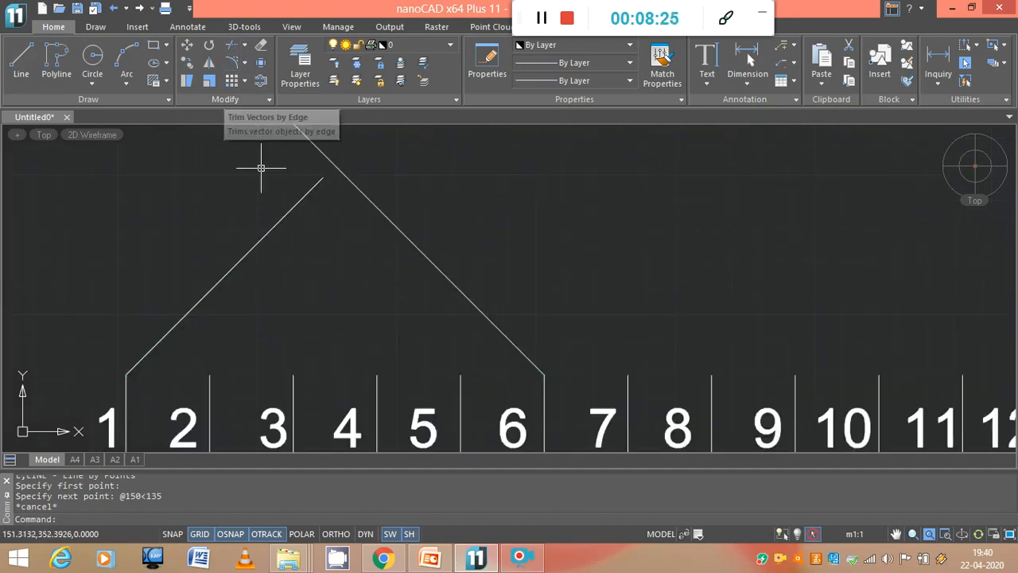
{"action": "key", "text": "ctrl+a"}
{"action": "left_click", "coordinate": [245, 45]}
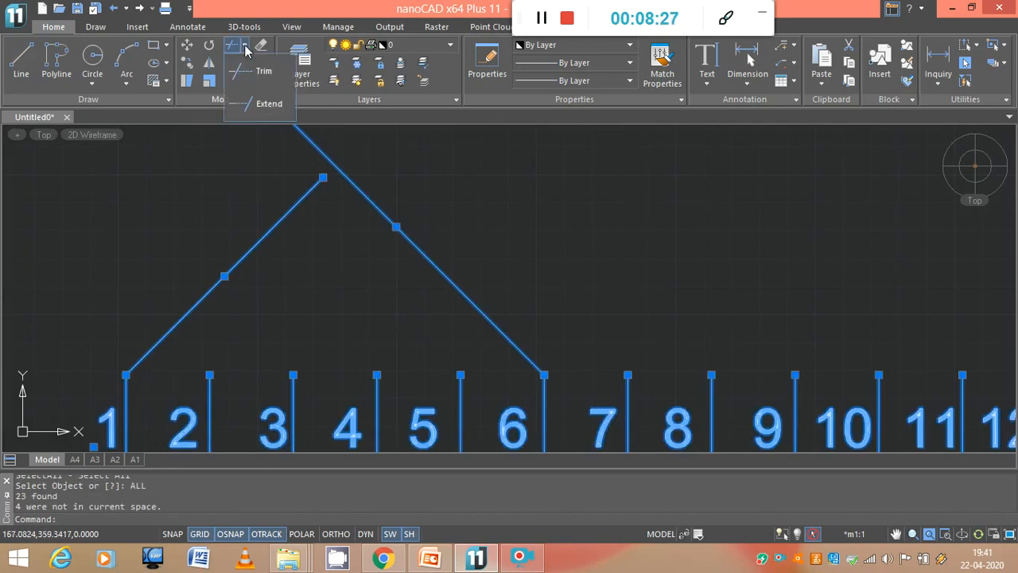
{"action": "left_click", "coordinate": [263, 104]}
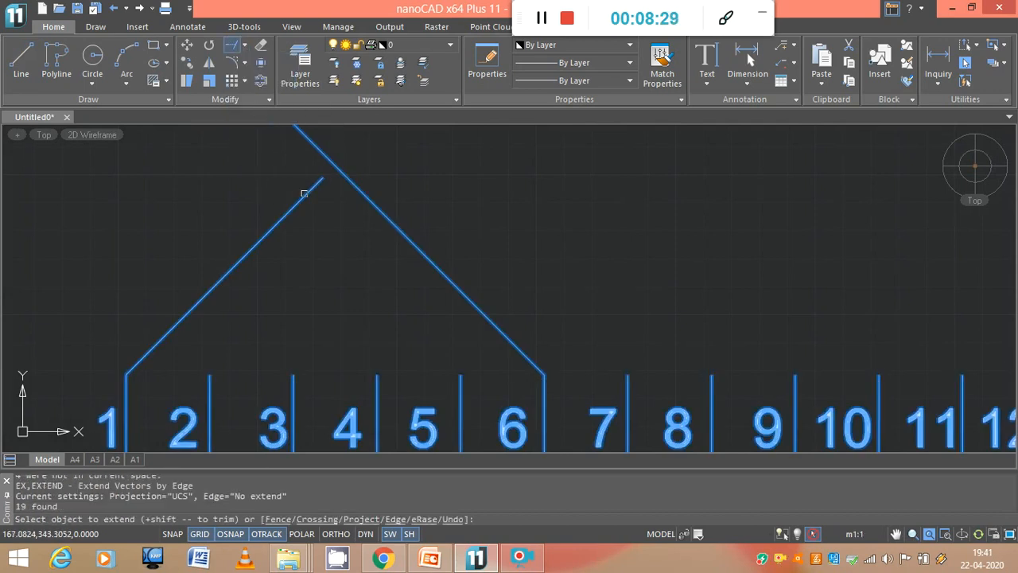
{"action": "left_click", "coordinate": [304, 194]}
{"action": "key", "text": "Escape"}
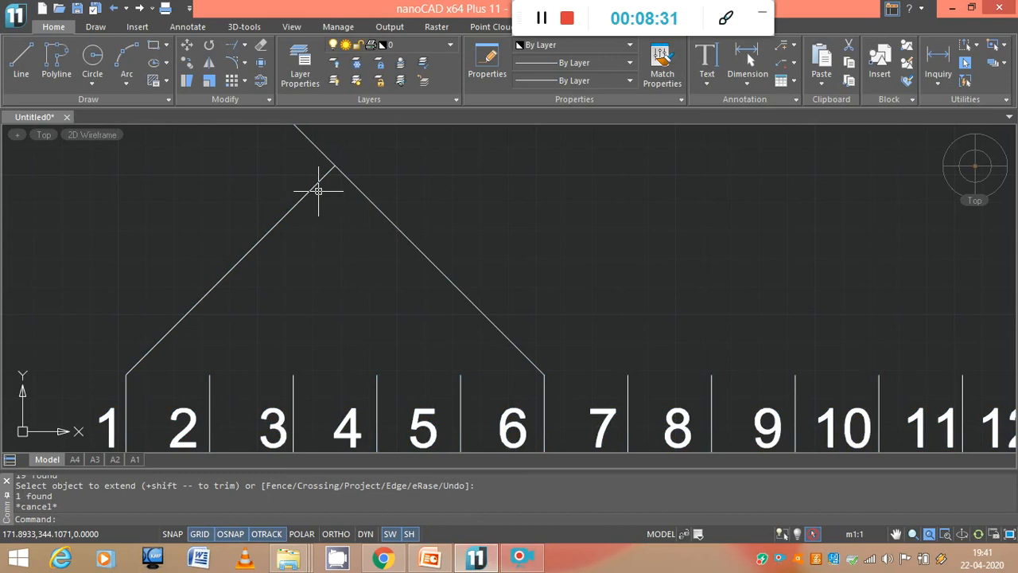
Step: Trim the part of line 6's upper inclined line that projects beyond the apex
{"action": "key", "text": "ctrl+a"}
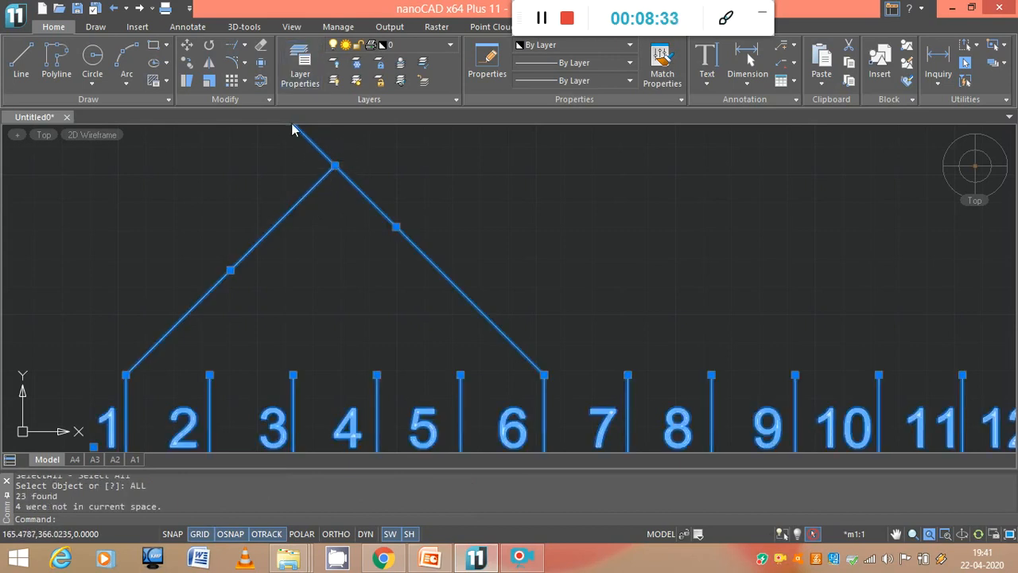
{"action": "scroll", "coordinate": [356, 177], "scroll_direction": "down", "scroll_amount": 2}
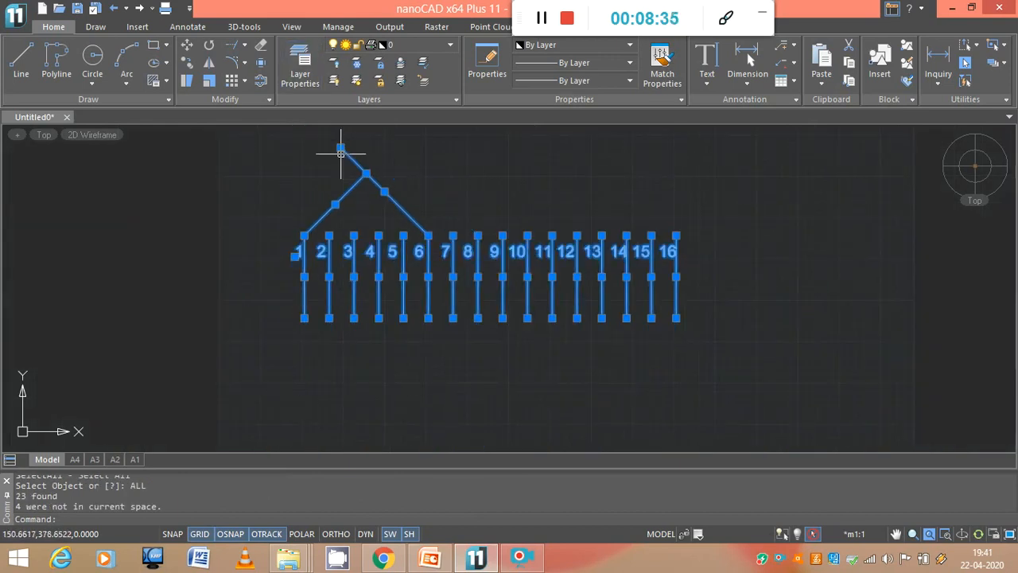
{"action": "left_click", "coordinate": [244, 45]}
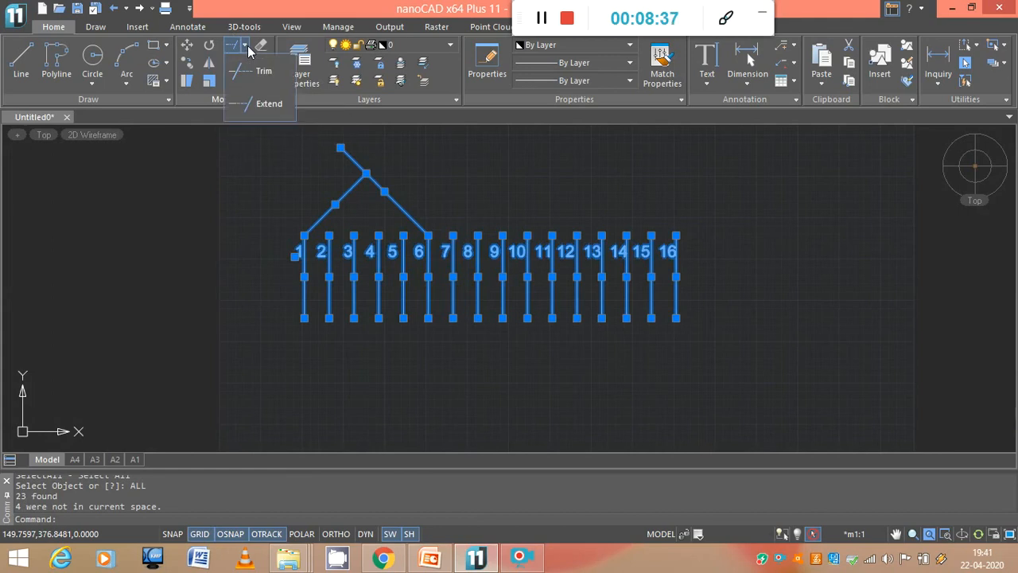
{"action": "left_click", "coordinate": [256, 72]}
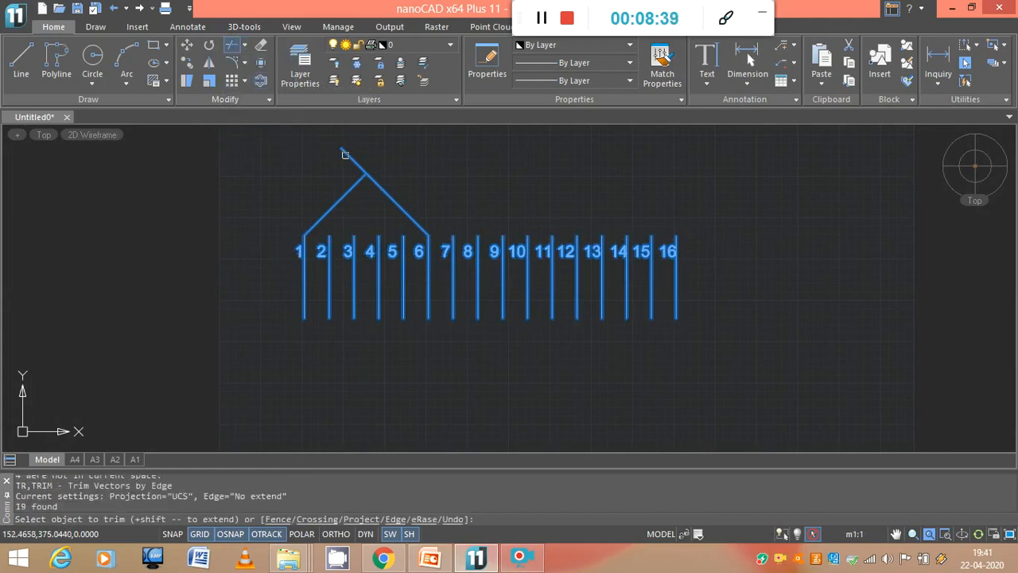
{"action": "left_click", "coordinate": [346, 156]}
{"action": "key", "text": "Escape"}
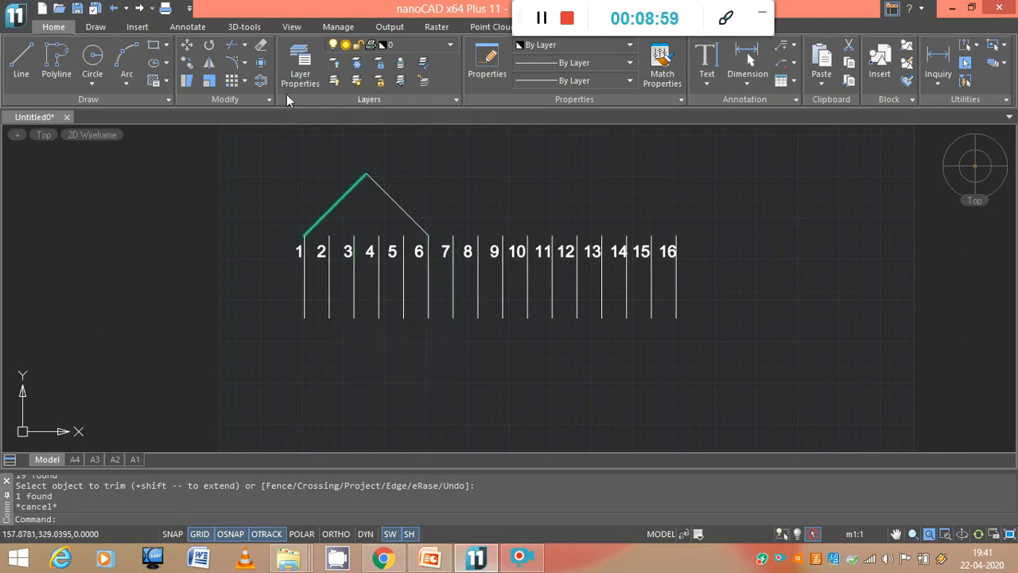
{"action": "left_click", "coordinate": [24, 65]}
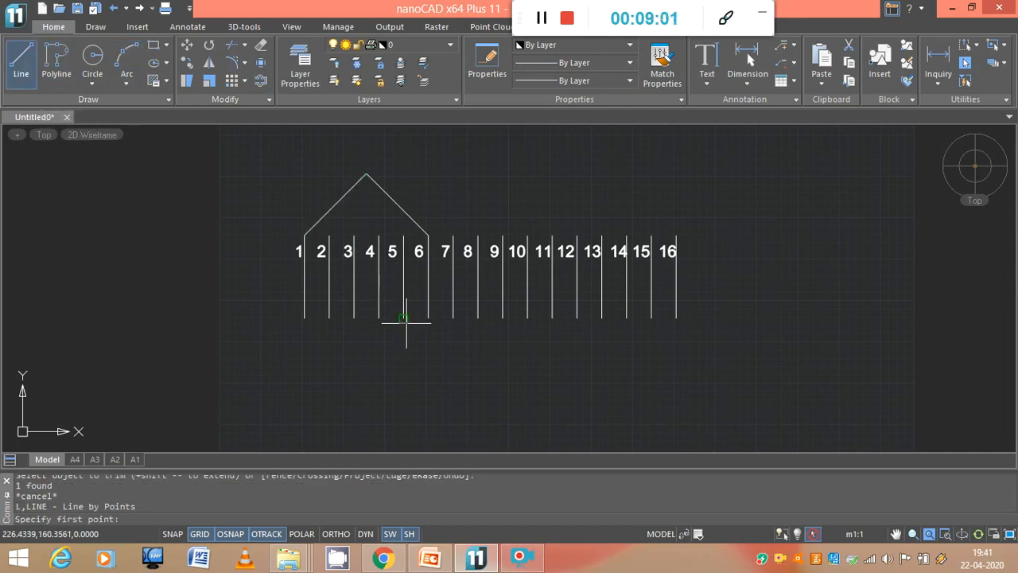
{"action": "left_click", "coordinate": [354, 318]}
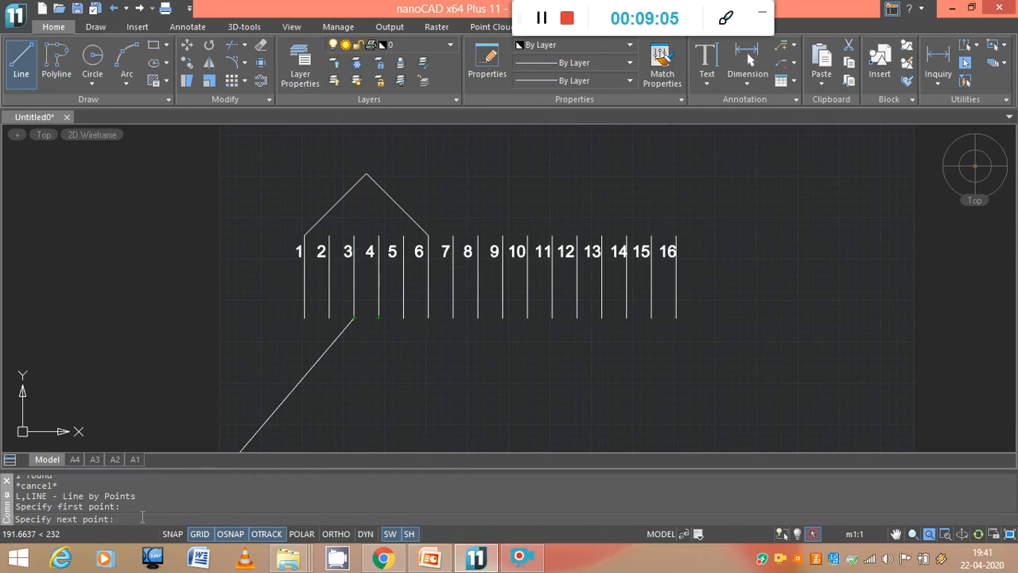
{"action": "type", "text": "@100<-45"}
{"action": "key", "text": "Return"}
{"action": "key", "text": "Escape"}
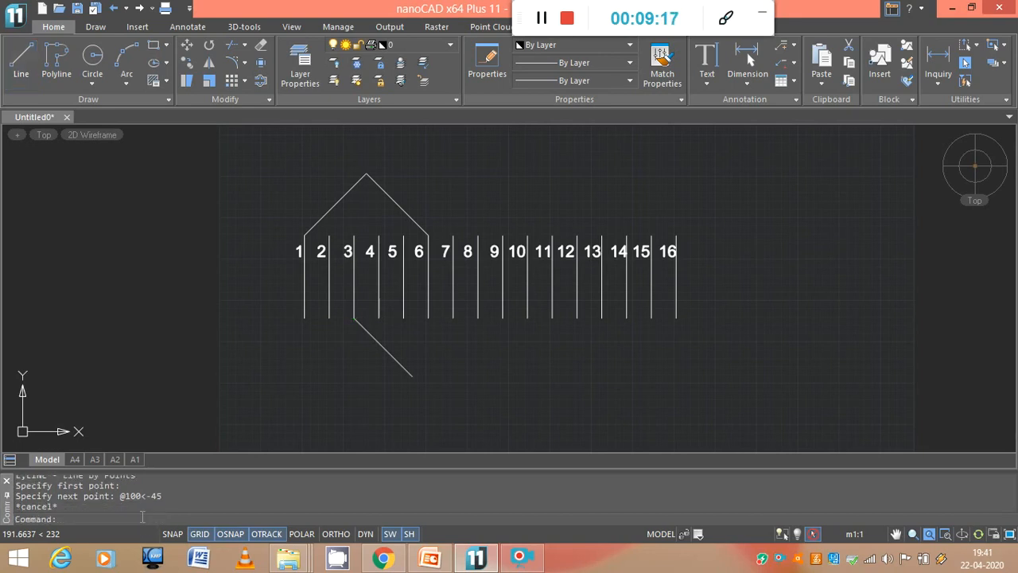
{"action": "left_click", "coordinate": [20, 74]}
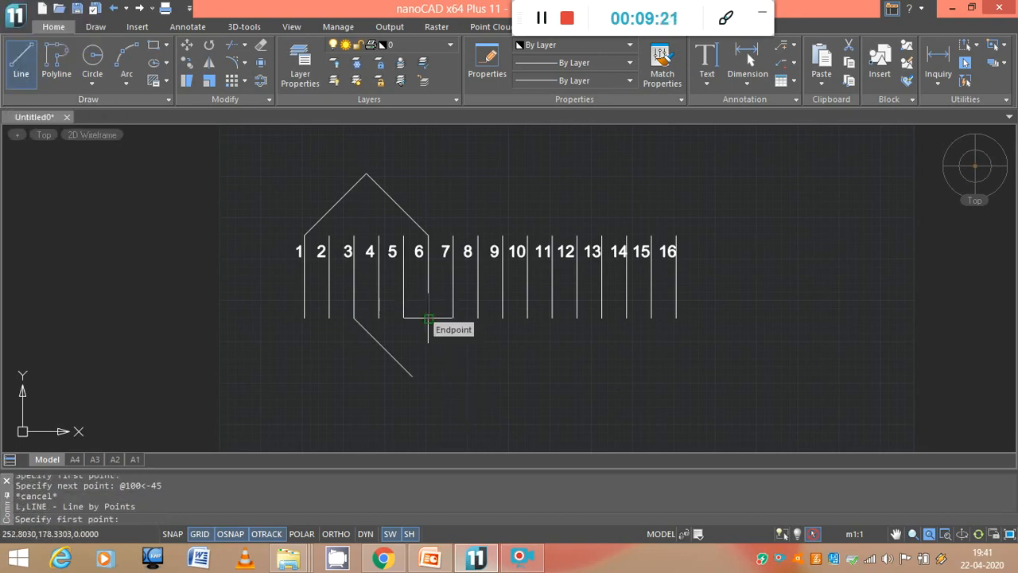
{"action": "left_click", "coordinate": [428, 318]}
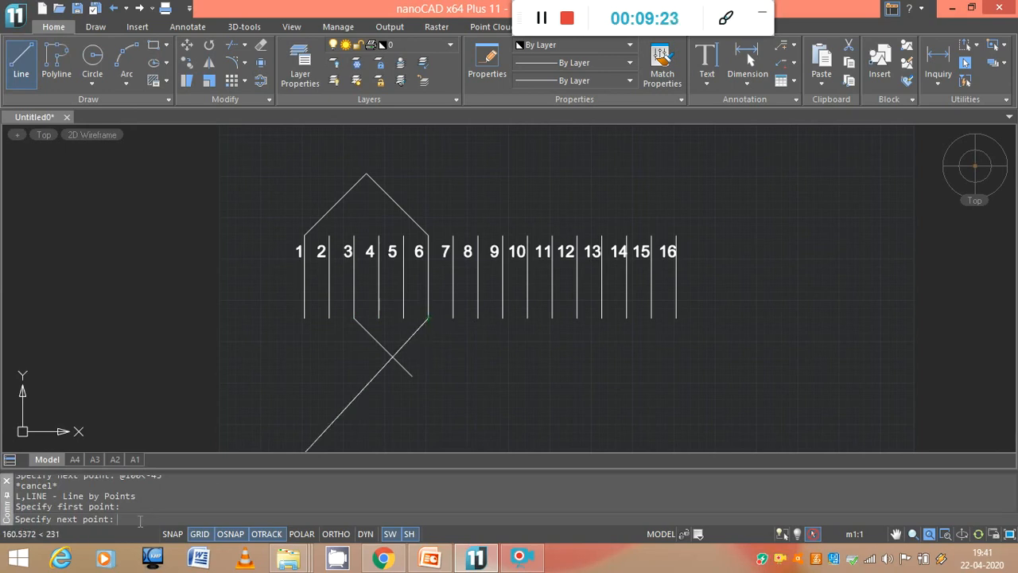
{"action": "type", "text": "1"}
{"action": "key", "text": "BackSpace"}
{"action": "type", "text": "@100<-135"}
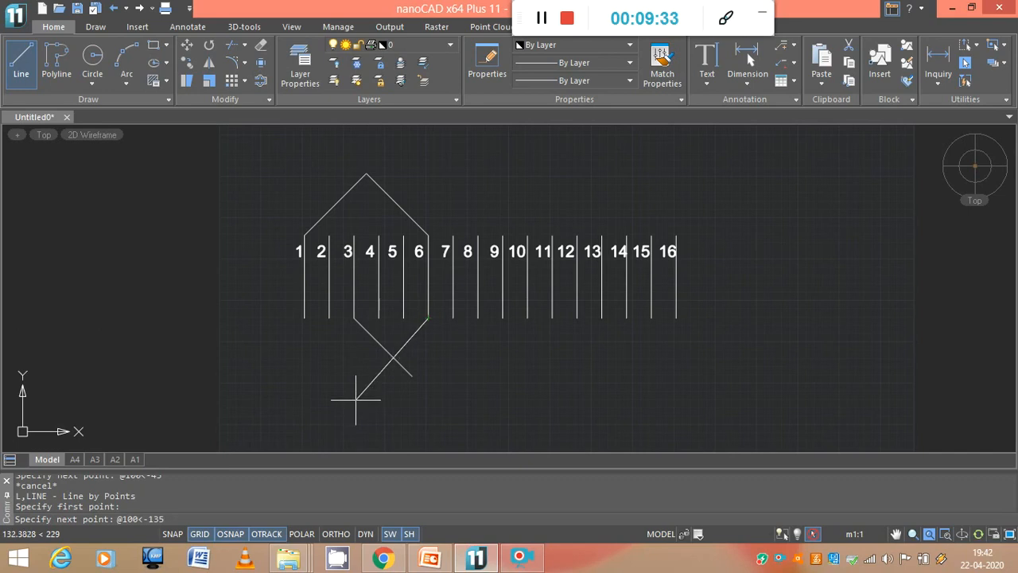
{"action": "key", "text": "Return"}
{"action": "key", "text": "Escape"}
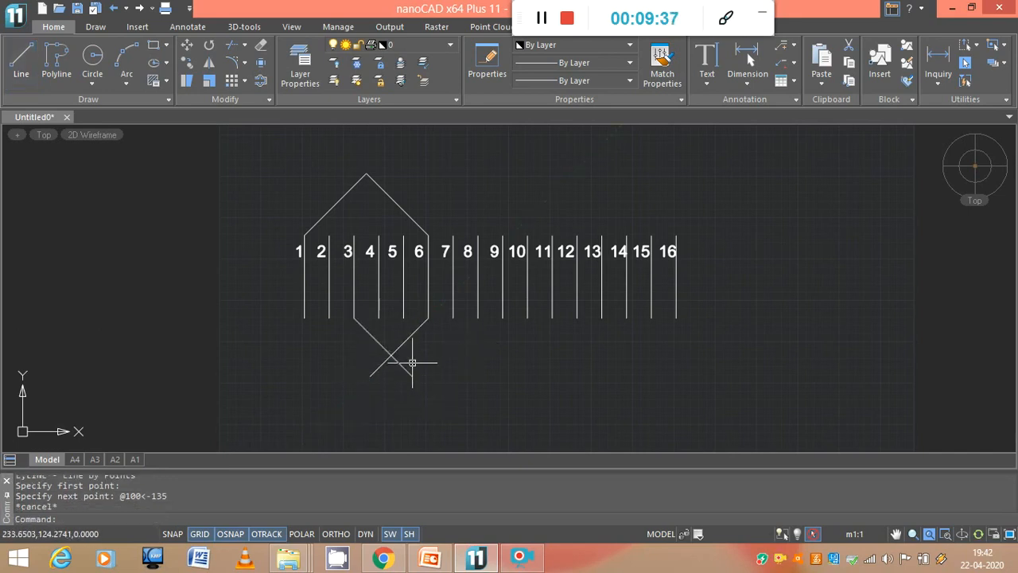
Step: Trim both lower inclined lines beyond their crossing point so they form a closed V
{"action": "key", "text": "ctrl+a"}
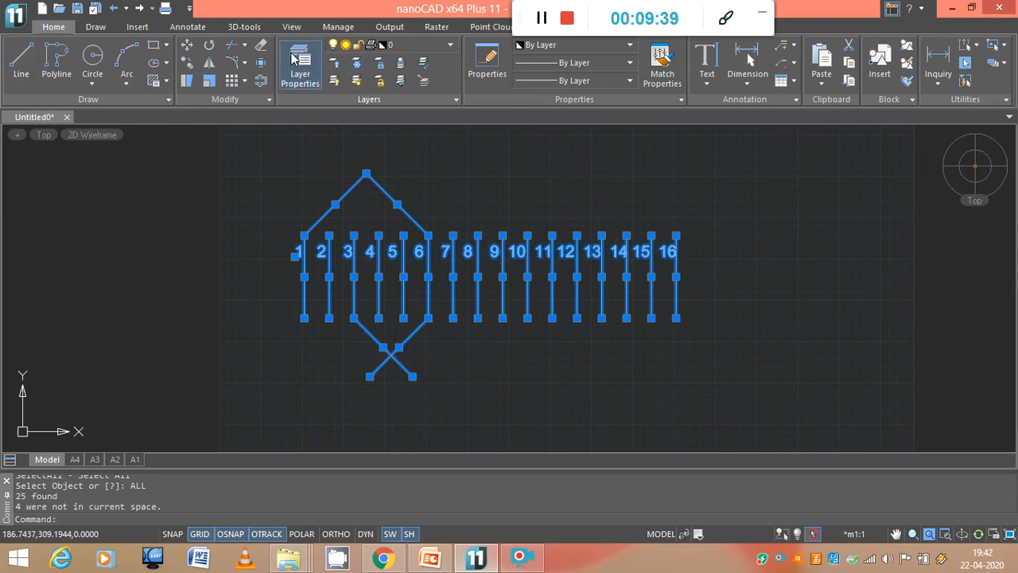
{"action": "left_click", "coordinate": [233, 46]}
{"action": "scroll", "coordinate": [374, 329], "scroll_direction": "up", "scroll_amount": 2}
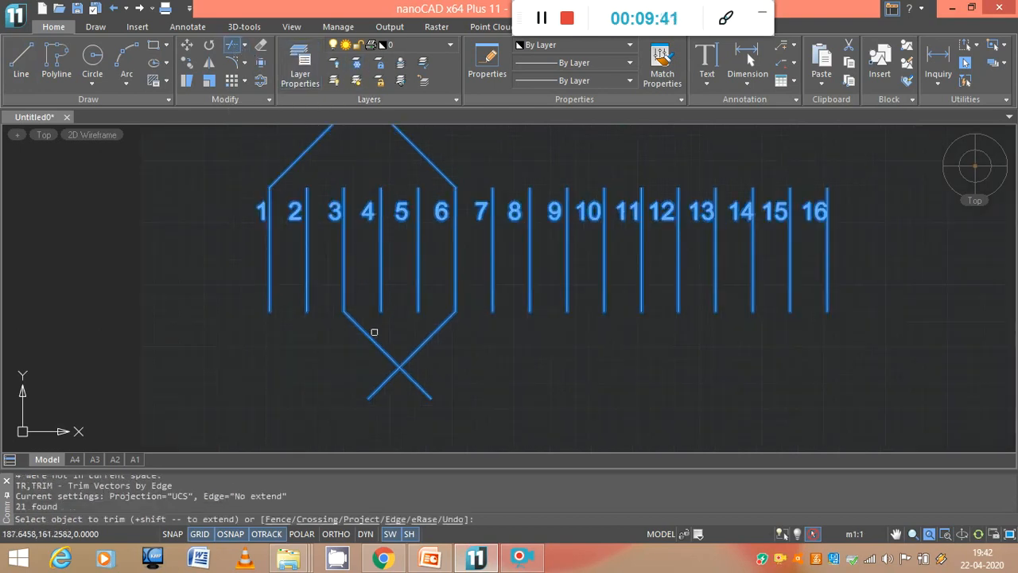
{"action": "left_click", "coordinate": [380, 387]}
{"action": "left_click", "coordinate": [417, 386]}
{"action": "key", "text": "Escape"}
{"action": "scroll", "coordinate": [455, 360], "scroll_direction": "down", "scroll_amount": 2}
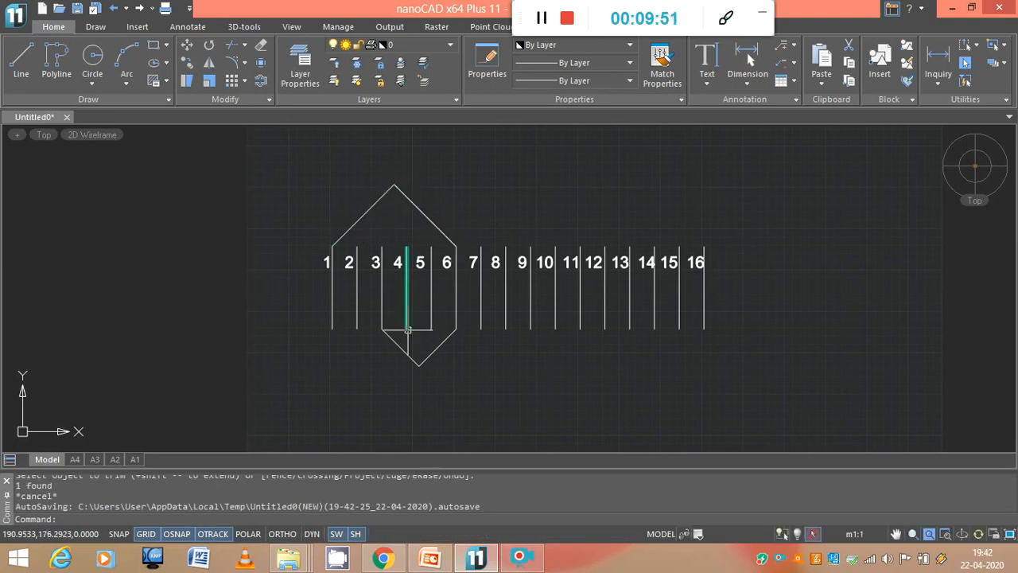
Step: Make a rectangular array of the upper and lower pairs of inclined lines with 1 row, 8 columns and a column offset of 60
{"action": "left_click", "coordinate": [344, 233]}
{"action": "left_click", "coordinate": [426, 220]}
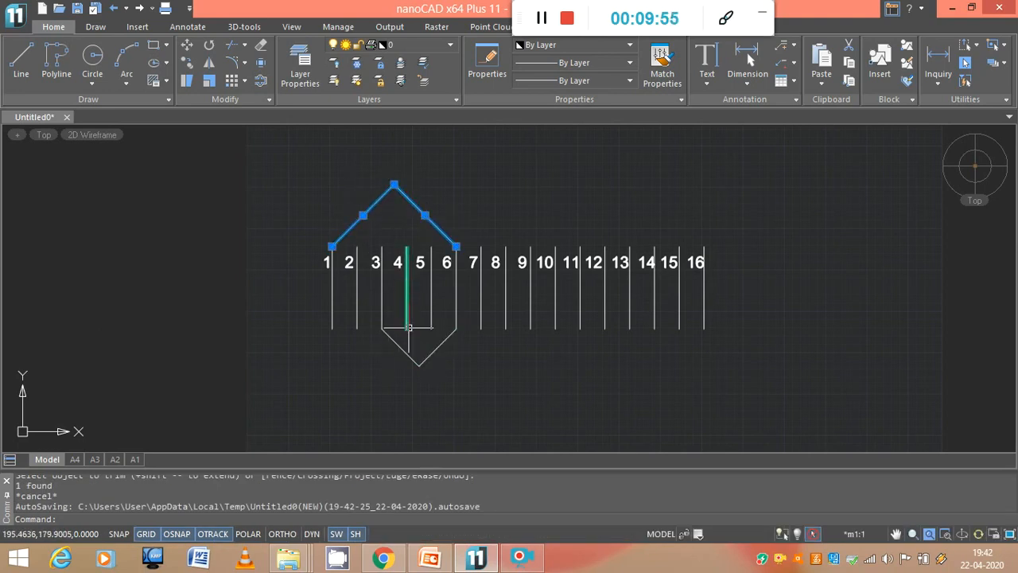
{"action": "left_click", "coordinate": [405, 352]}
{"action": "left_click", "coordinate": [436, 347]}
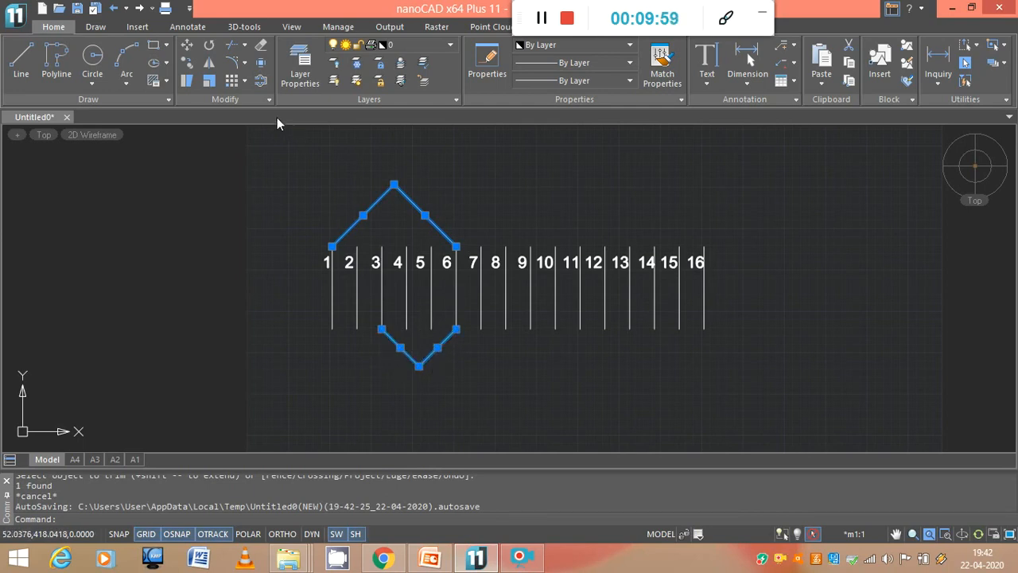
{"action": "left_click", "coordinate": [244, 83]}
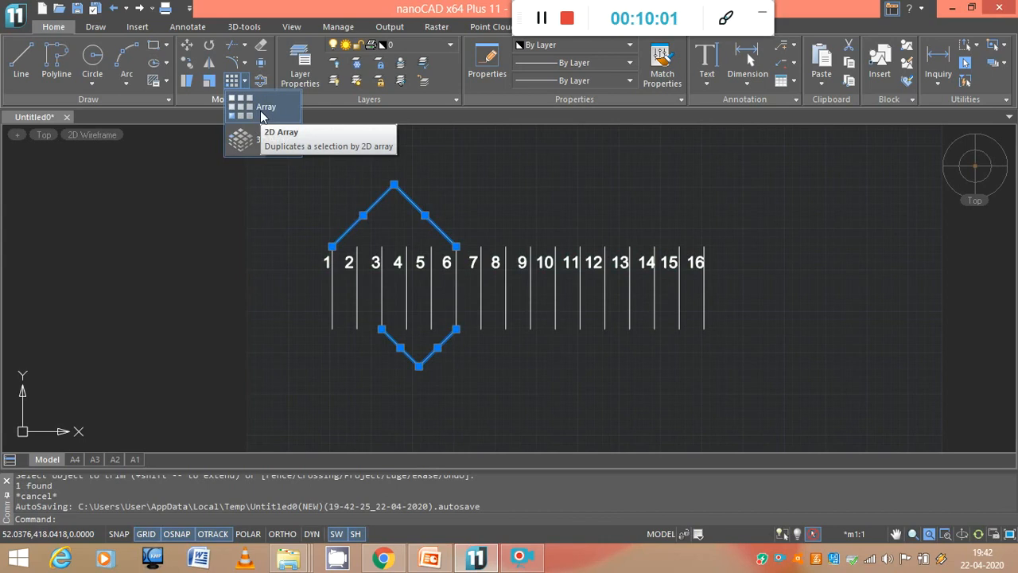
{"action": "left_click", "coordinate": [260, 108]}
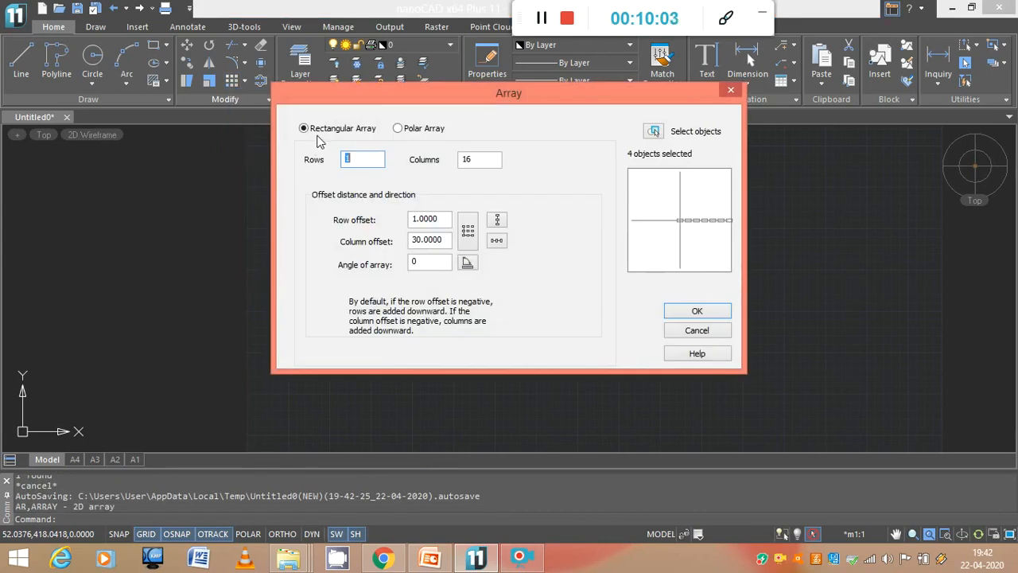
{"action": "left_click", "coordinate": [481, 159]}
{"action": "key", "text": "BackSpace"}
{"action": "key", "text": "BackSpace"}
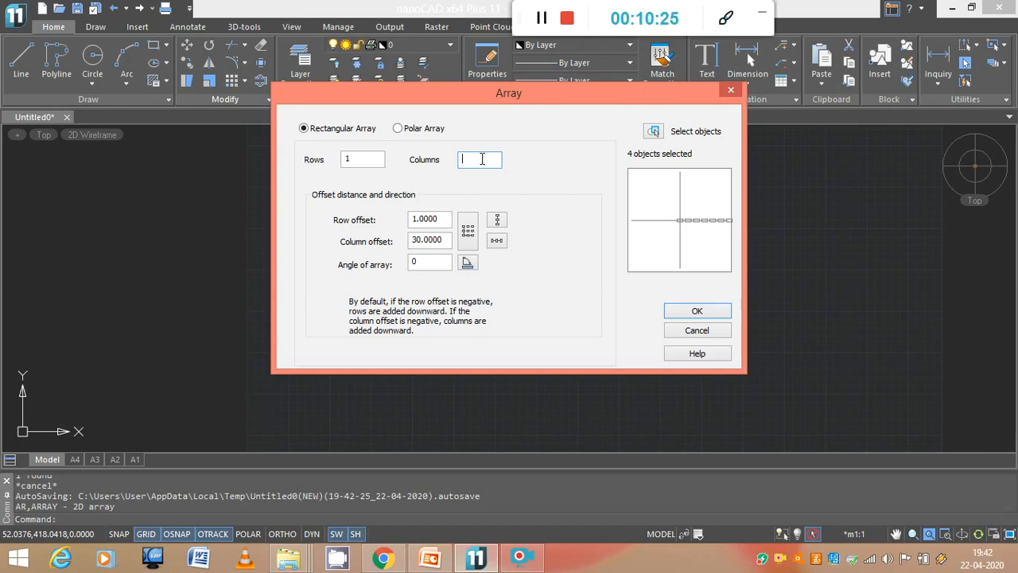
{"action": "type", "text": "8"}
{"action": "left_click_drag", "start_coordinate": [444, 239], "coordinate": [411, 241]}
{"action": "key", "text": "BackSpace"}
{"action": "type", "text": "0"}
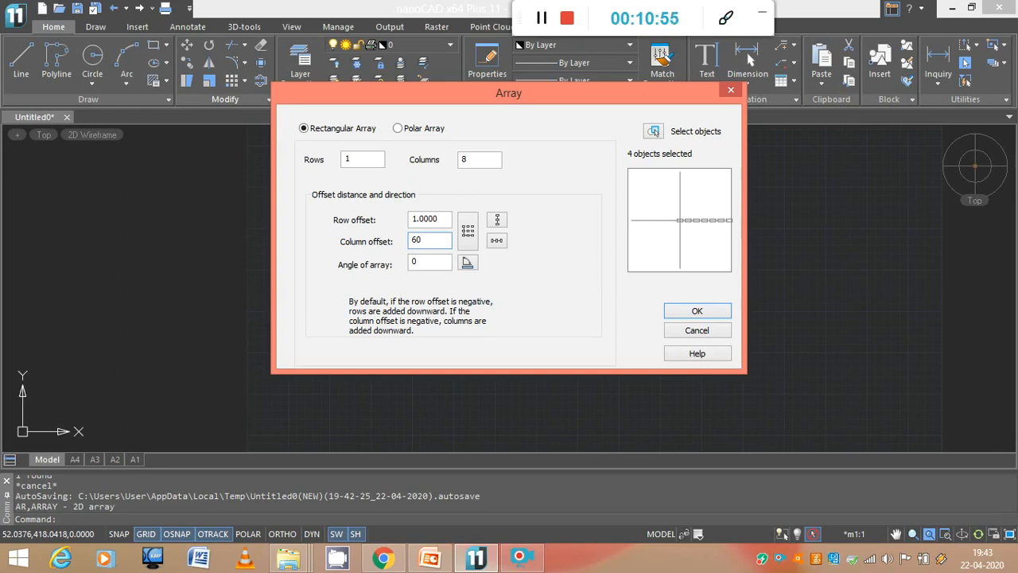
{"action": "left_click", "coordinate": [696, 311]}
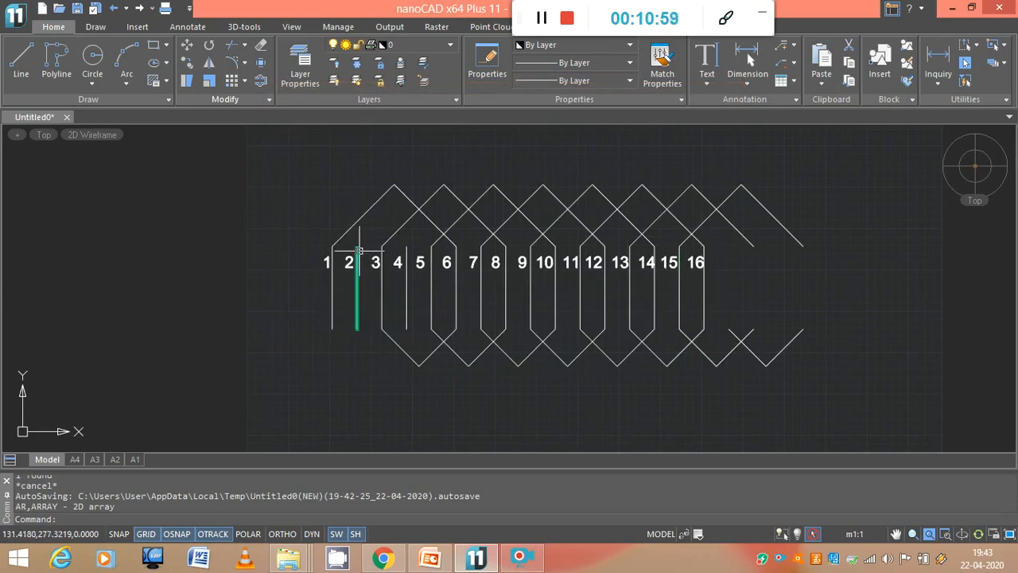
{"action": "key", "text": "Escape"}
Step: Delete the last lower V-shaped pair of inclined lines beyond vertical line 16
{"action": "left_click", "coordinate": [754, 352]}
{"action": "left_click", "coordinate": [782, 352]}
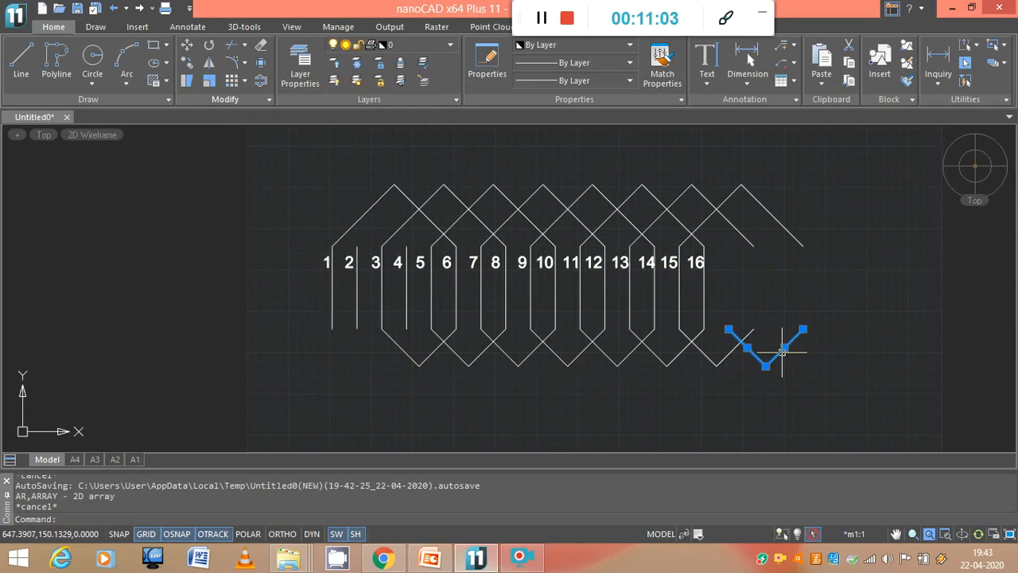
{"action": "key", "text": "Delete"}
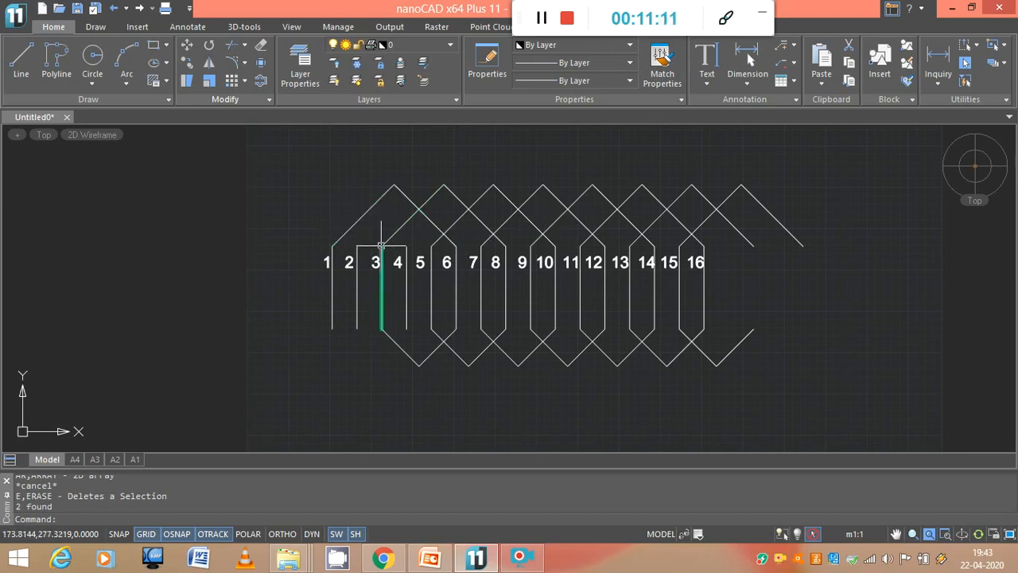
Step: Copy the upper inclined pair joining lines 1 and 6 from line 6's upper end to the upper ends of lines 4 and 2
{"action": "left_click", "coordinate": [359, 218]}
{"action": "left_click", "coordinate": [426, 213]}
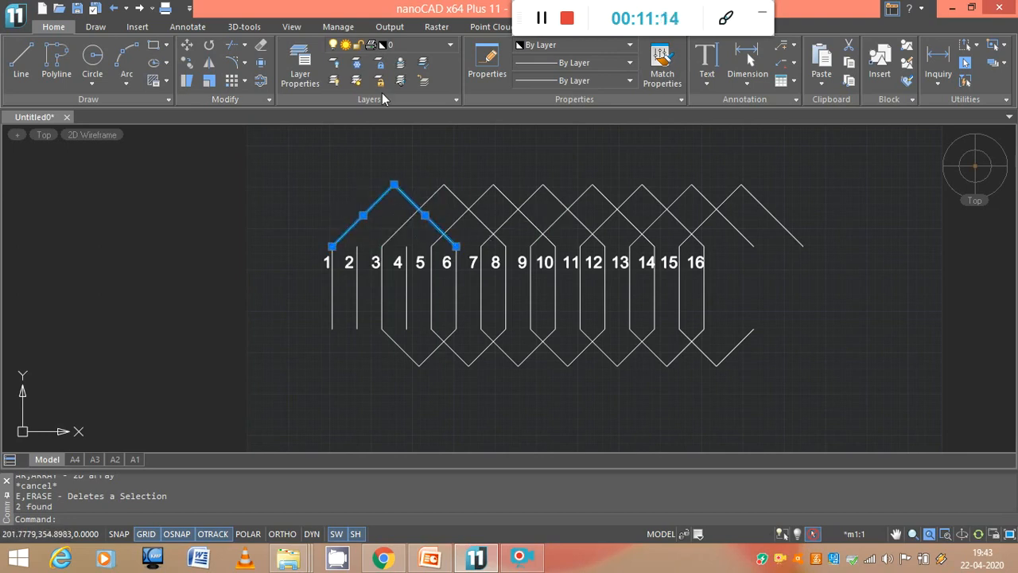
{"action": "left_click", "coordinate": [192, 65]}
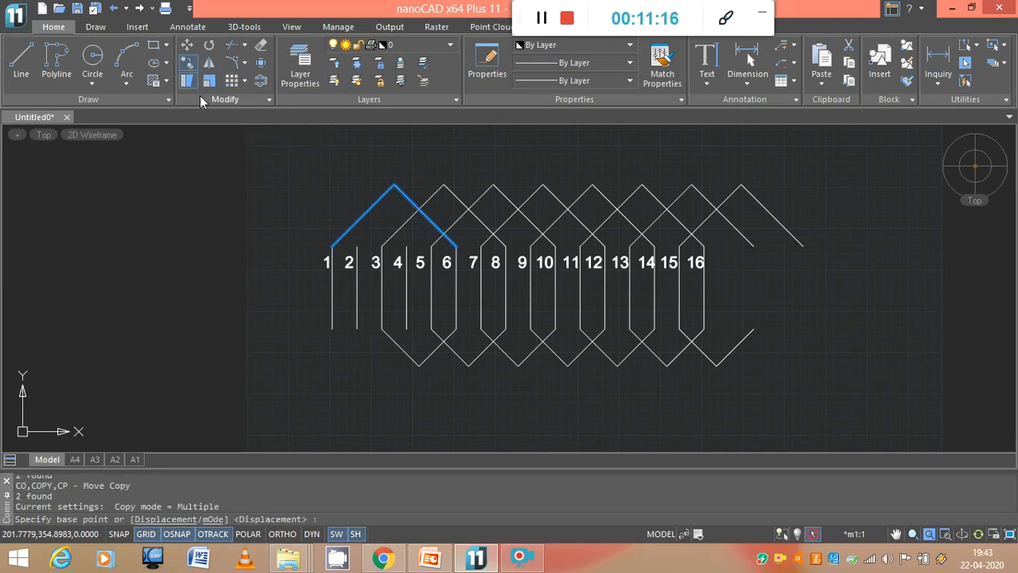
{"action": "left_click", "coordinate": [454, 248]}
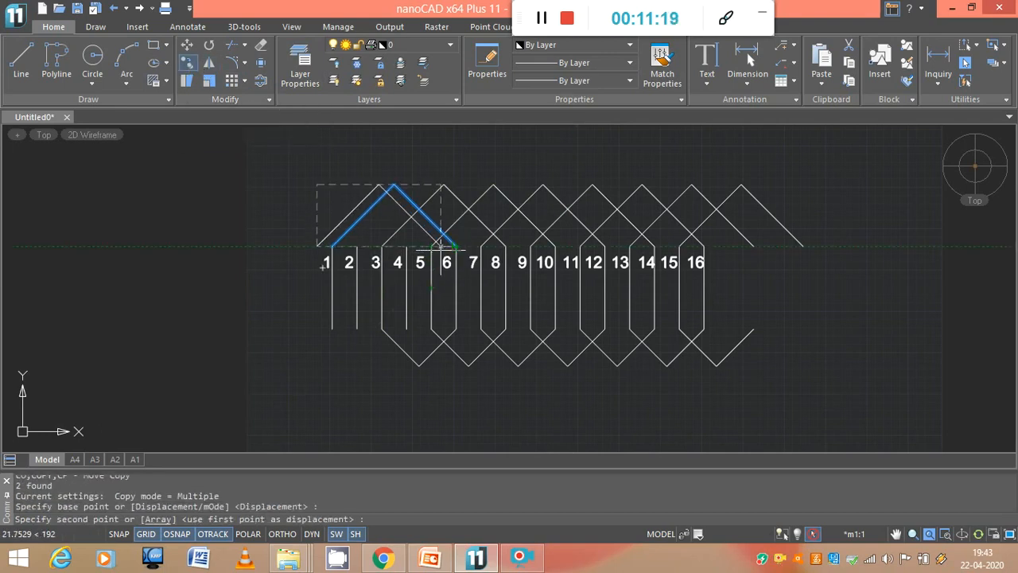
{"action": "left_click", "coordinate": [407, 246]}
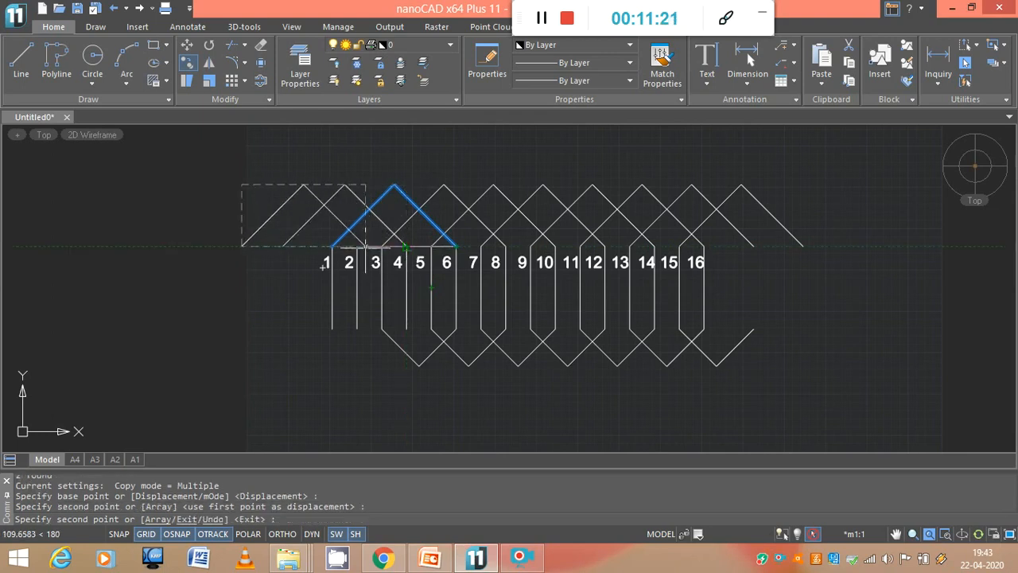
{"action": "left_click", "coordinate": [355, 246]}
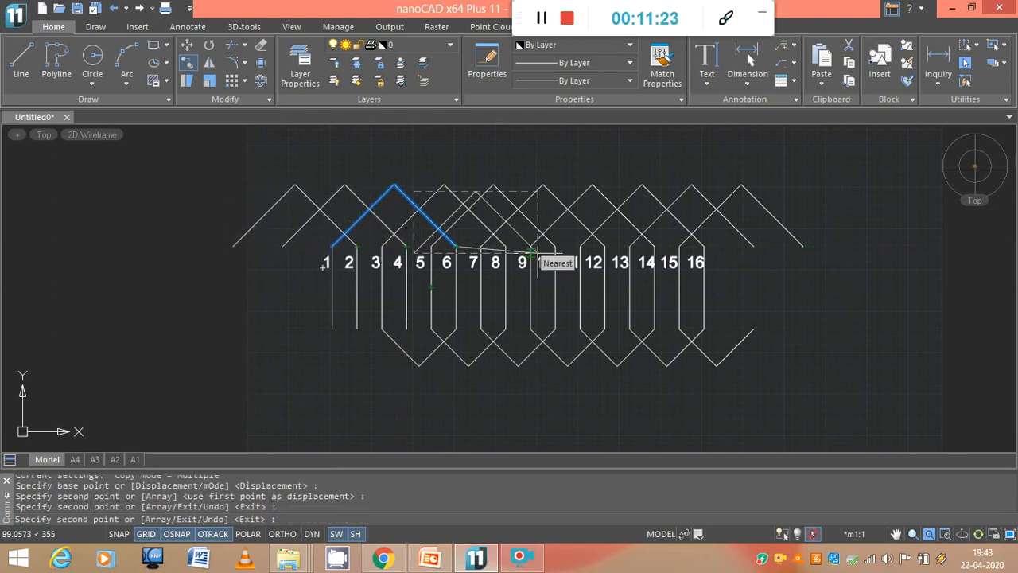
{"action": "key", "text": "Escape"}
Step: Copy the lower V joining lines 3 and 6 from line 6's lower end to the lower ends of lines 4 and 2
{"action": "left_click", "coordinate": [398, 350]}
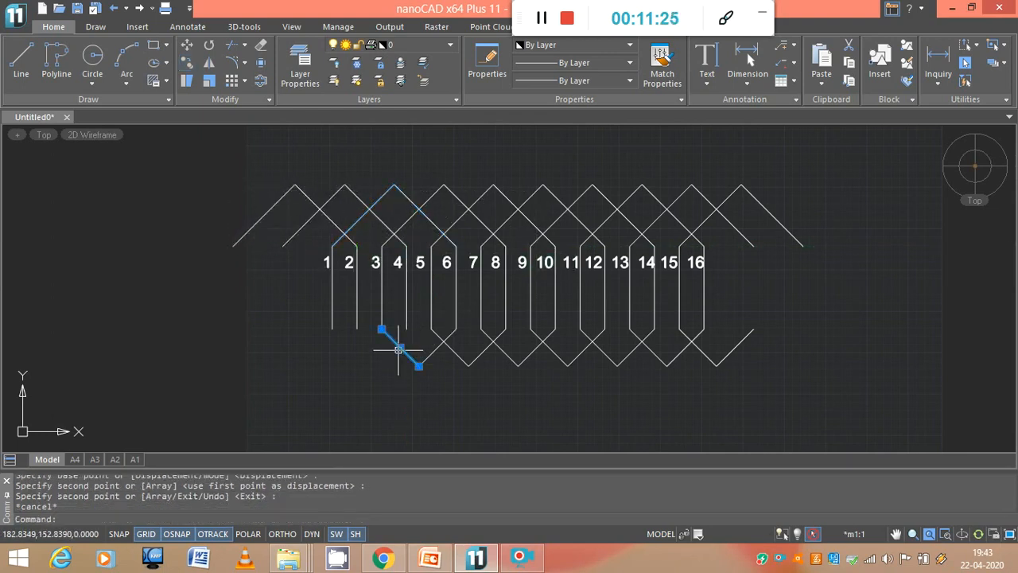
{"action": "left_click", "coordinate": [437, 347]}
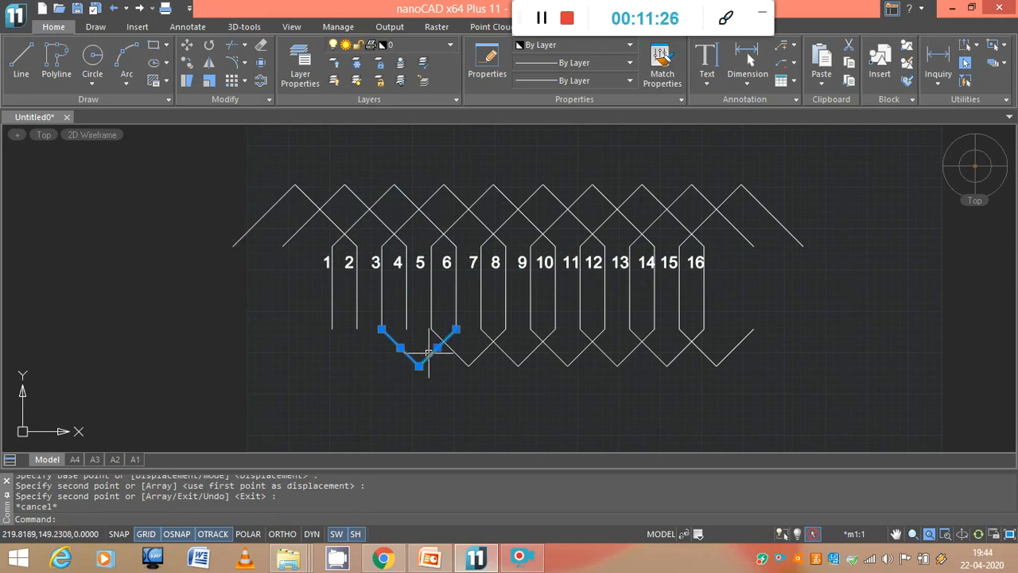
{"action": "left_click", "coordinate": [194, 62]}
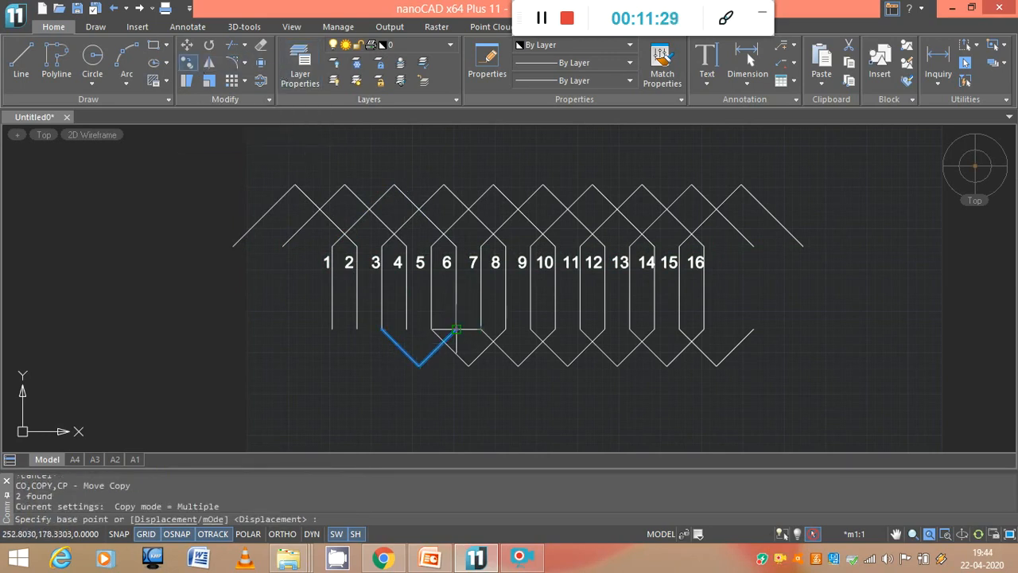
{"action": "left_click", "coordinate": [456, 328]}
{"action": "left_click", "coordinate": [432, 329]}
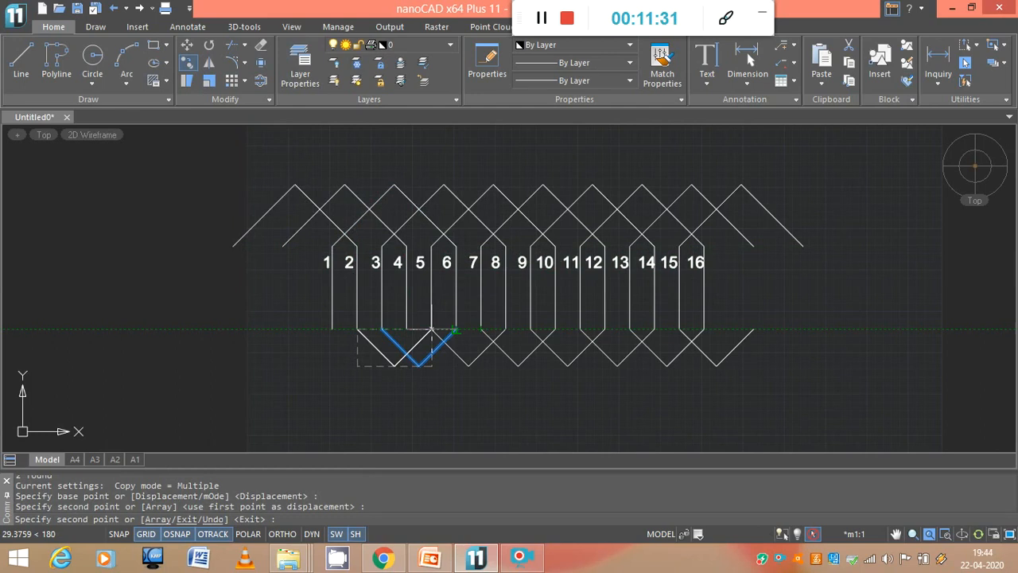
{"action": "key", "text": "ctrl+z"}
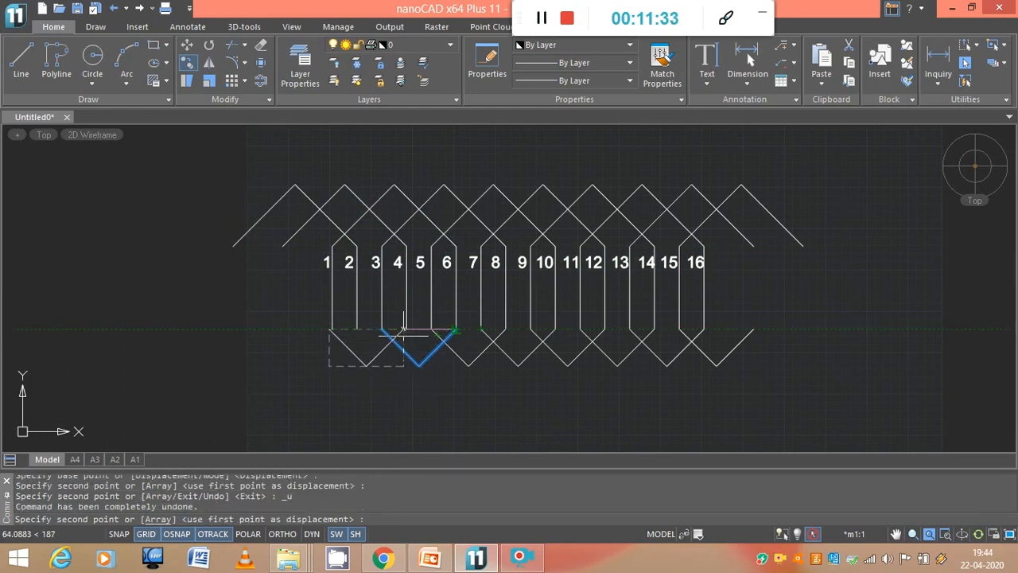
{"action": "left_click", "coordinate": [407, 328]}
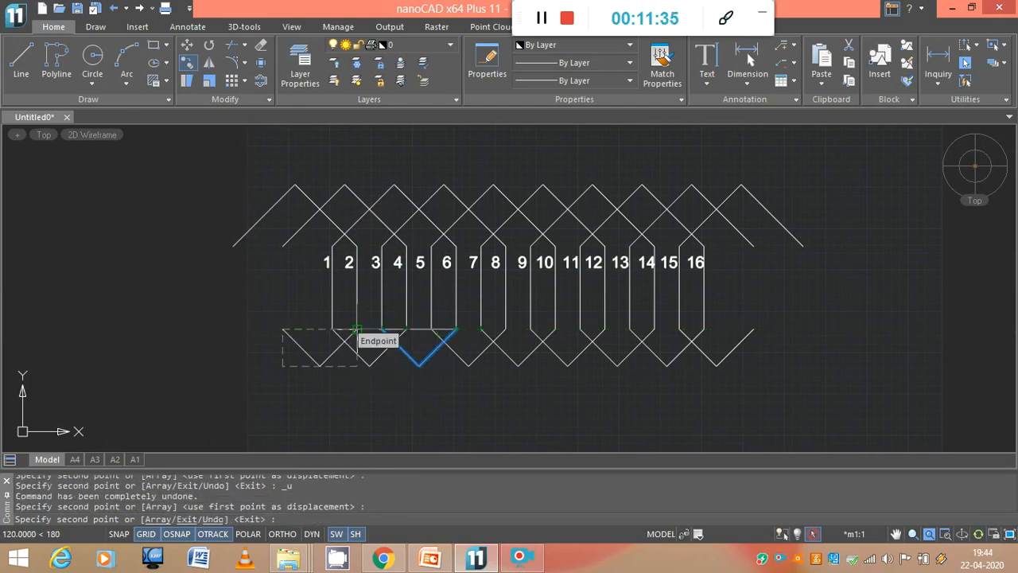
{"action": "left_click", "coordinate": [357, 328]}
{"action": "key", "text": "Escape"}
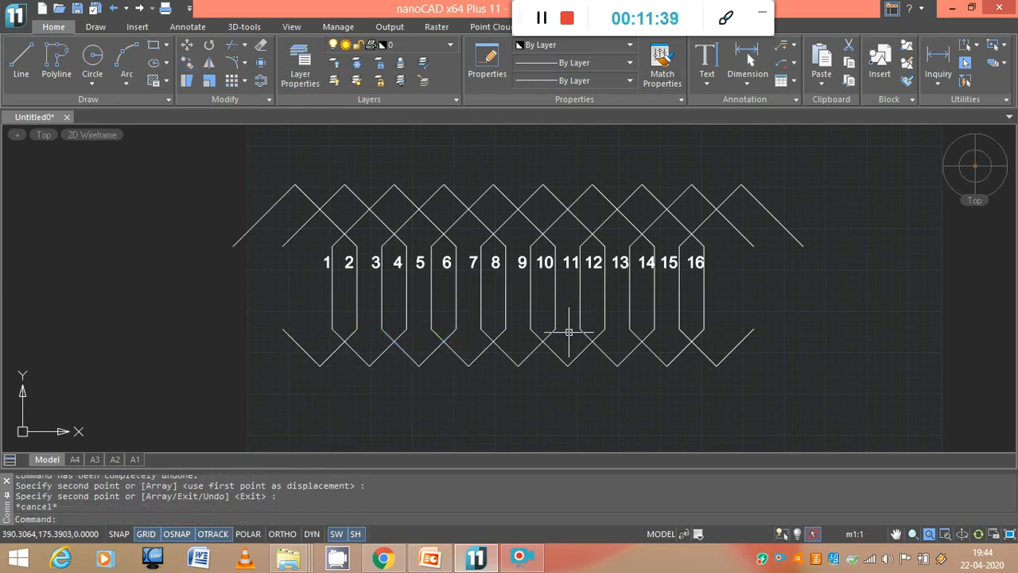
Step: Examine the inclined end connections above and below the numbered lines and the free space beneath them
{"action": "scroll", "coordinate": [788, 314], "scroll_direction": "down", "scroll_amount": 2}
{"action": "middle_click_drag", "start_coordinate": [771, 351], "coordinate": [745, 337]}
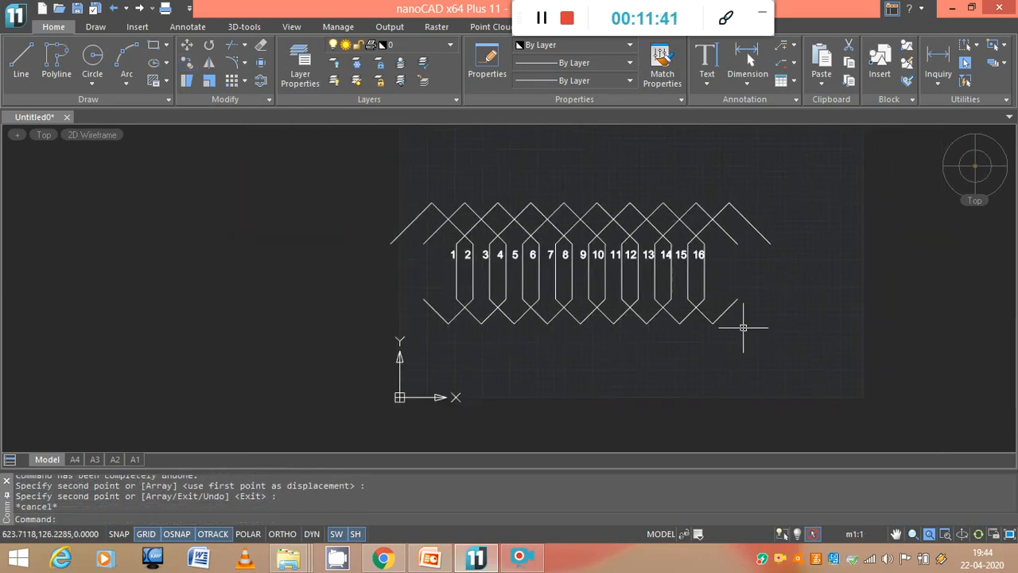
{"action": "scroll", "coordinate": [473, 302], "scroll_direction": "up", "scroll_amount": 2}
{"action": "scroll", "coordinate": [483, 284], "scroll_direction": "down", "scroll_amount": 1}
{"action": "middle_click_drag", "start_coordinate": [550, 266], "coordinate": [525, 333]}
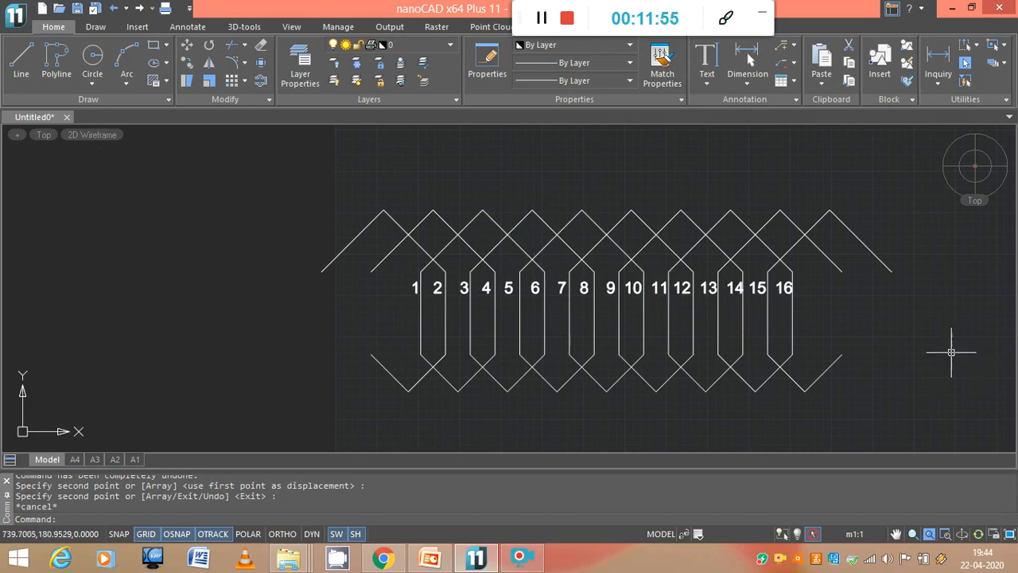
{"action": "scroll", "coordinate": [954, 350], "scroll_direction": "up", "scroll_amount": 2}
{"action": "middle_click_drag", "start_coordinate": [916, 359], "coordinate": [963, 290]}
{"action": "middle_click_drag", "start_coordinate": [726, 393], "coordinate": [798, 362]}
{"action": "scroll", "coordinate": [569, 355], "scroll_direction": "down", "scroll_amount": 1}
{"action": "middle_click_drag", "start_coordinate": [545, 374], "coordinate": [556, 357]}
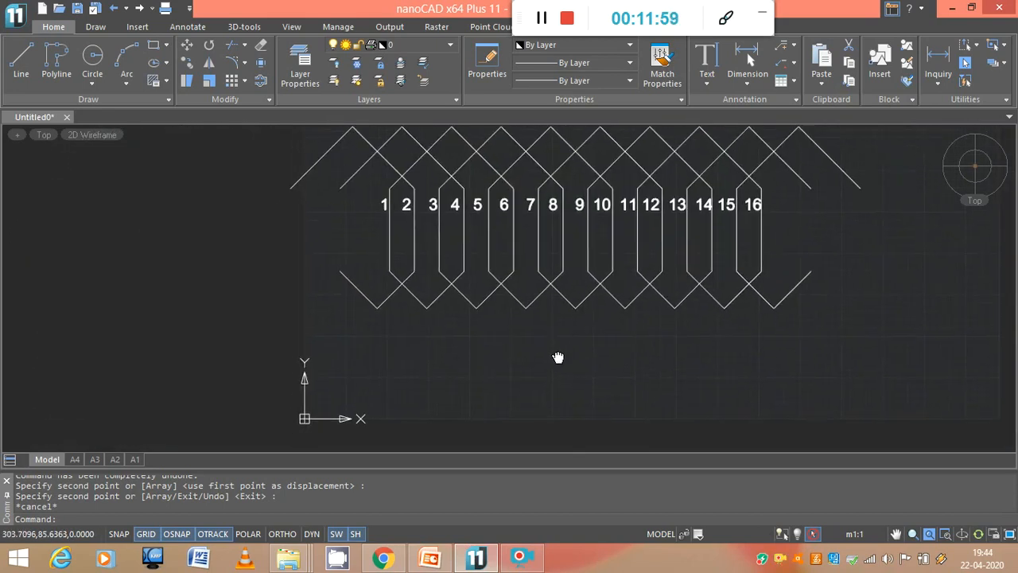
Step: Draw a horizontal line below the lower V connections, spanning roughly the full width of the winding
{"action": "left_click", "coordinate": [21, 62]}
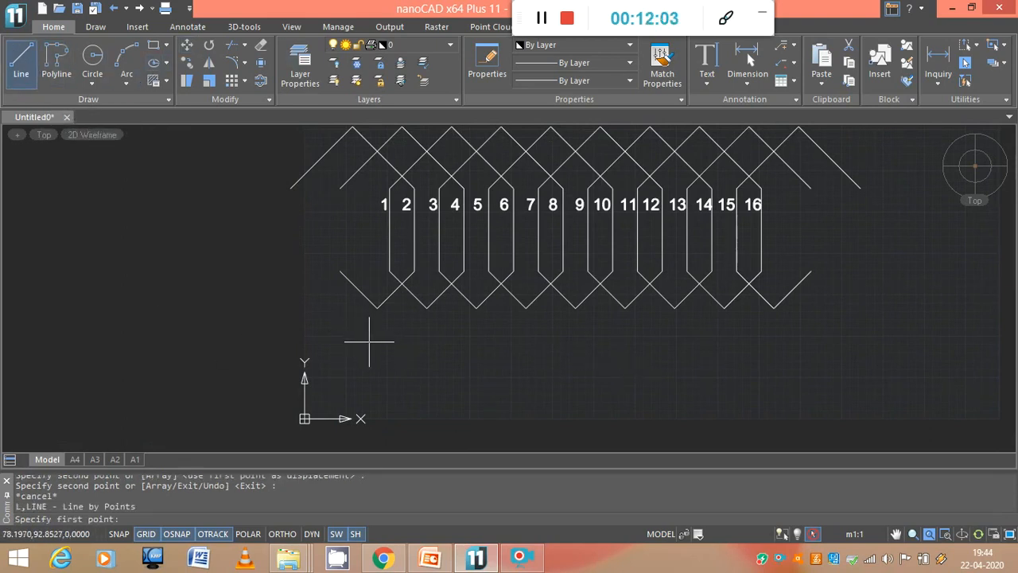
{"action": "left_click", "coordinate": [369, 342]}
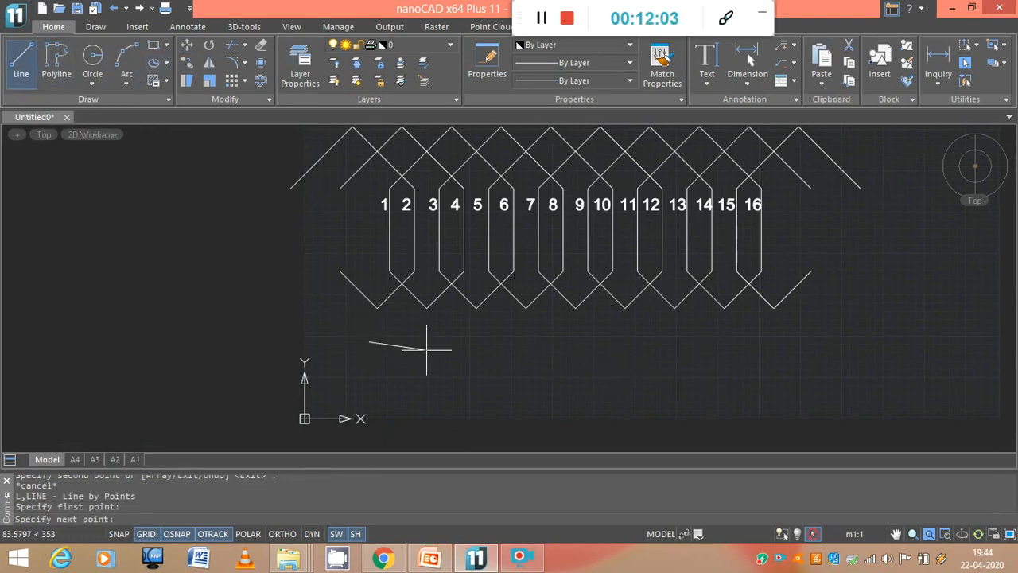
{"action": "left_click", "coordinate": [802, 342]}
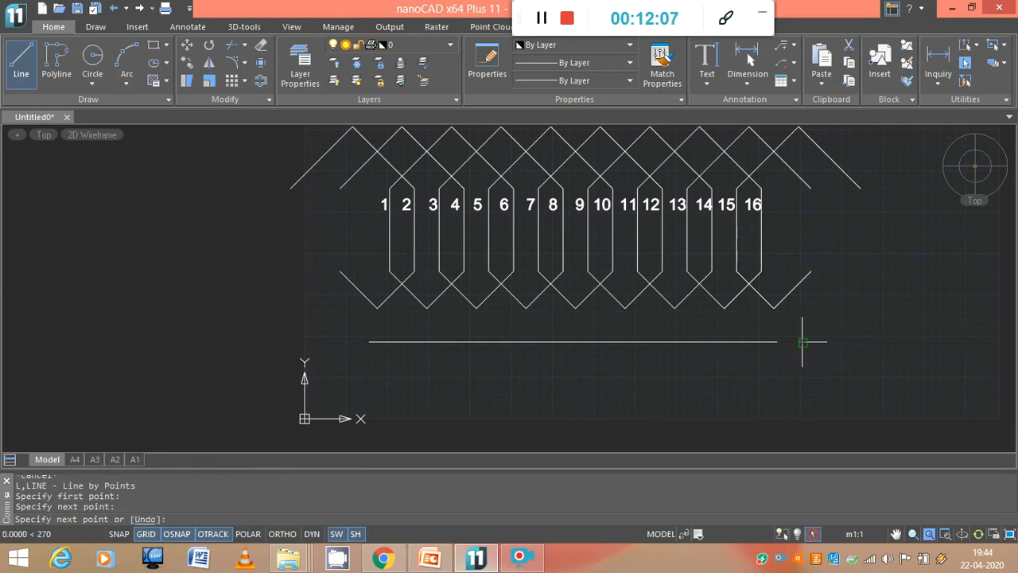
{"action": "key", "text": "Escape"}
Step: Copy the horizontal line about 34 mm straight down, using its midpoint as the base point
{"action": "left_click", "coordinate": [589, 342]}
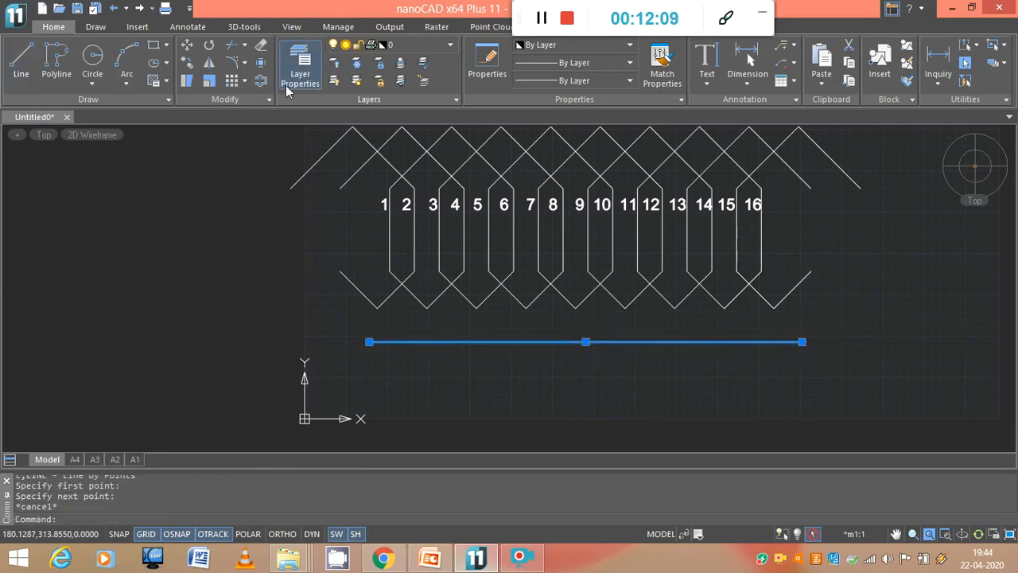
{"action": "left_click", "coordinate": [187, 67]}
{"action": "left_click", "coordinate": [585, 342]}
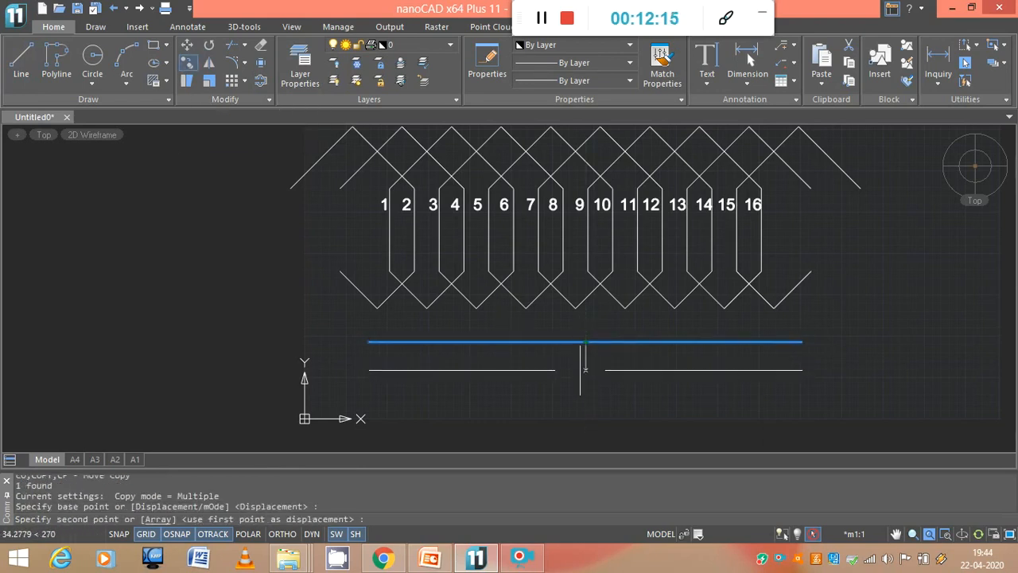
{"action": "left_click", "coordinate": [580, 370]}
{"action": "key", "text": "Escape"}
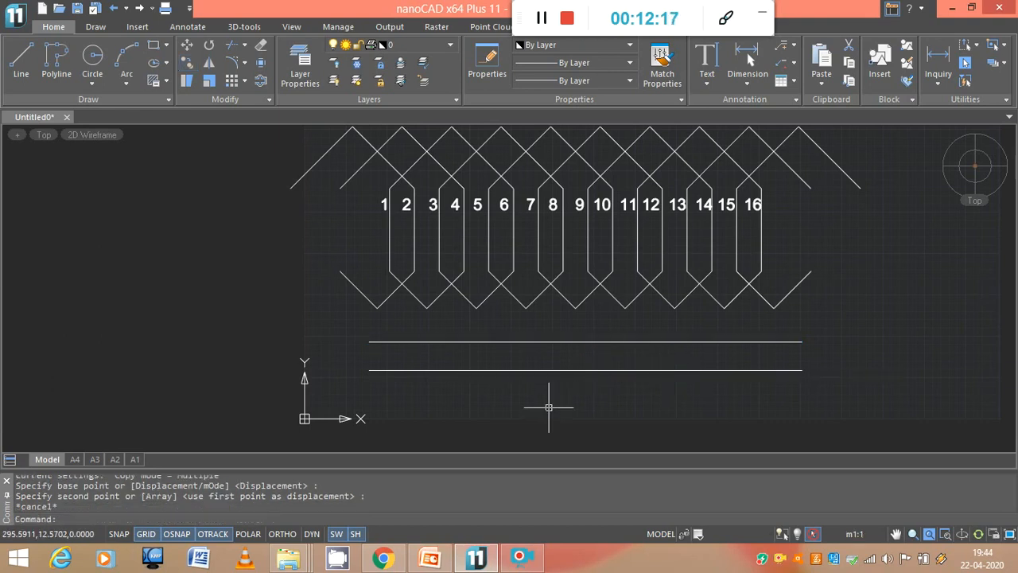
Step: Draw a vertical line about 105 mm long from the lower crossing point between lines 1 and 2 to the lower horizontal line
{"action": "left_click", "coordinate": [21, 62]}
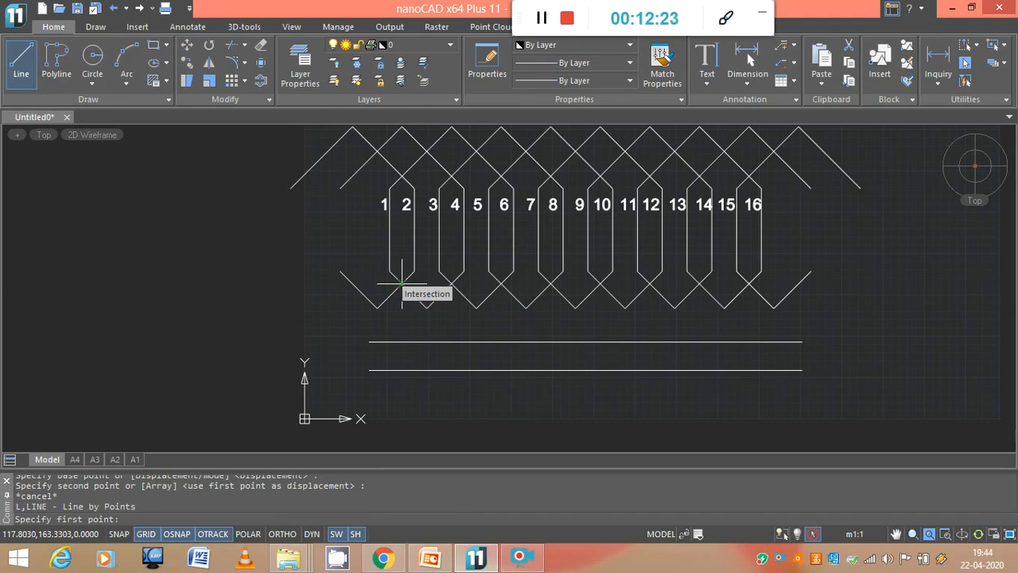
{"action": "left_click", "coordinate": [402, 282]}
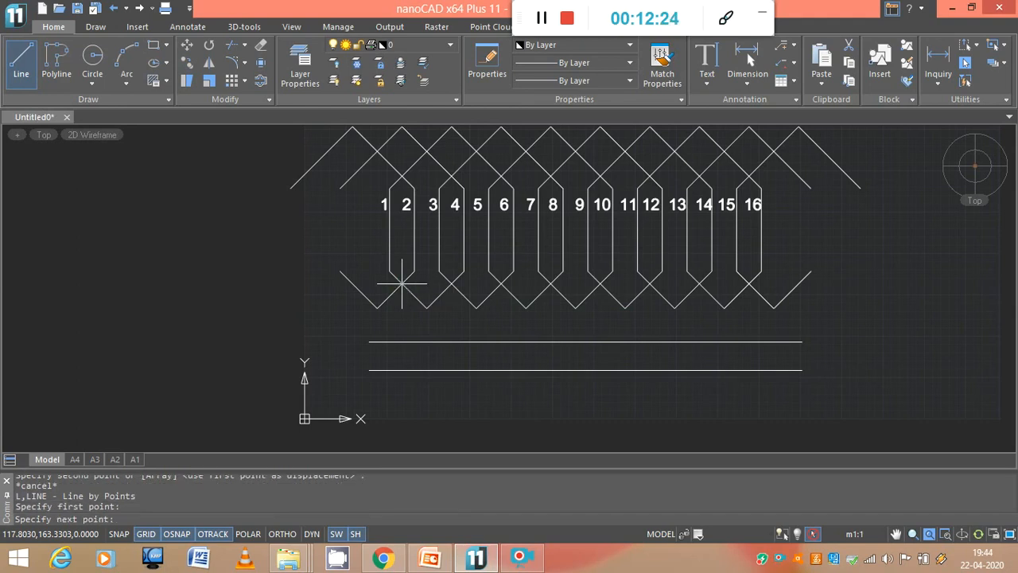
{"action": "left_click", "coordinate": [400, 371]}
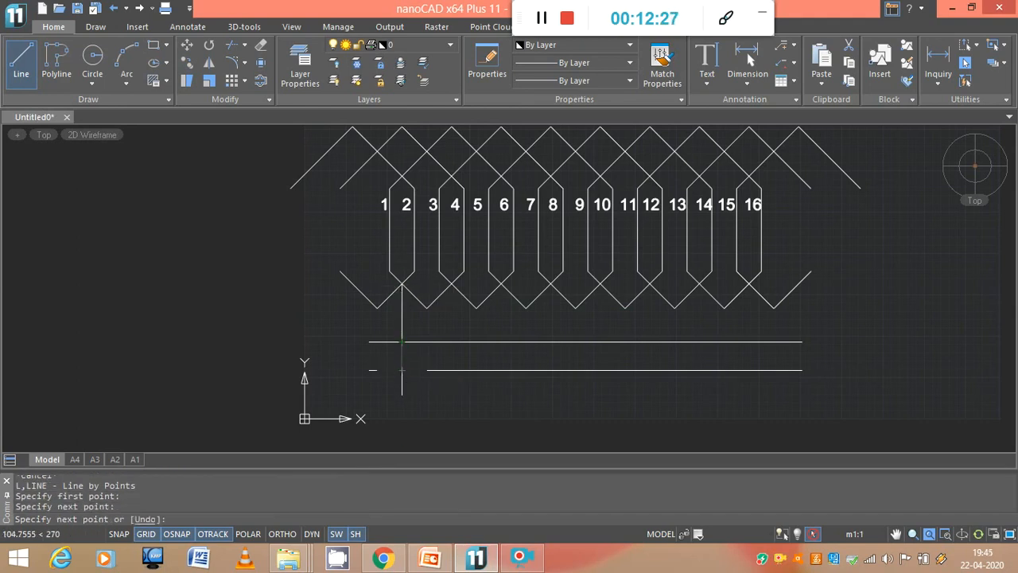
{"action": "key", "text": "Escape"}
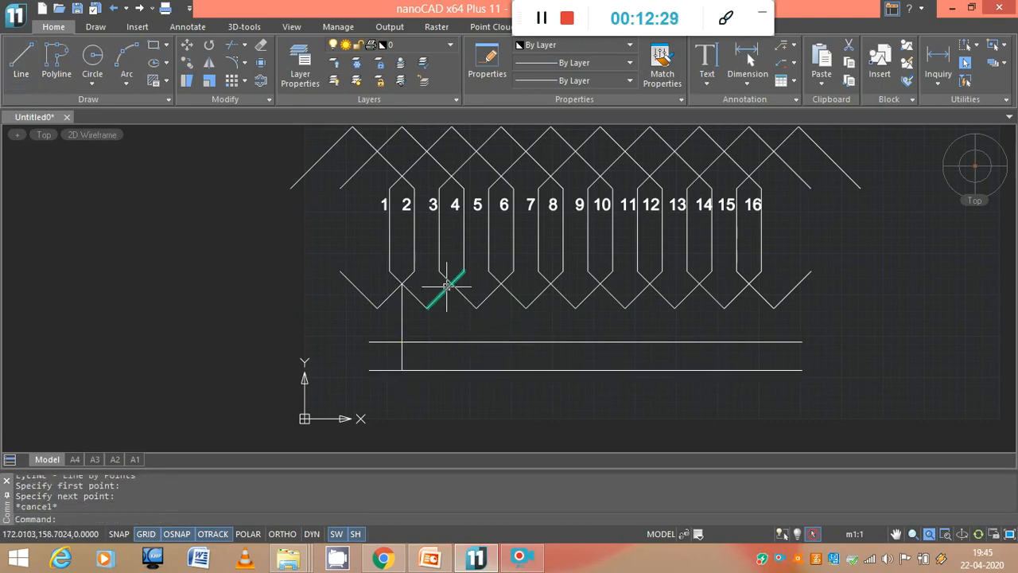
Step: Draw a vertical line about 40 mm long from the lower V's vertex between lines 2 and 3 down to the upper horizontal line
{"action": "left_click", "coordinate": [24, 73]}
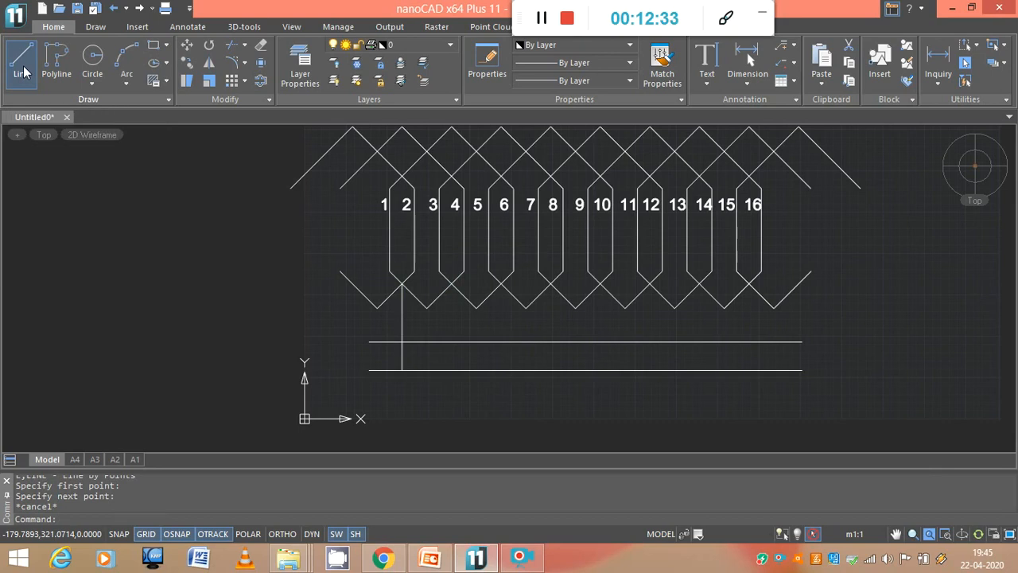
{"action": "left_click", "coordinate": [427, 307]}
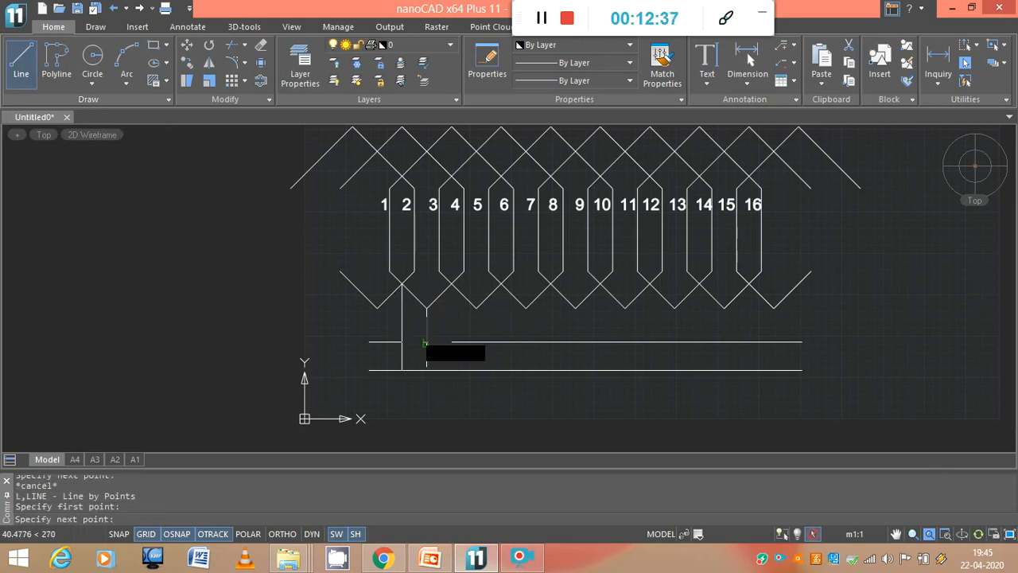
{"action": "left_click", "coordinate": [427, 342]}
{"action": "key", "text": "Escape"}
Step: Trim the part of the longer vertical connecting line that lies above the upper horizontal line, using all objects as cutting edges
{"action": "key", "text": "ctrl+a"}
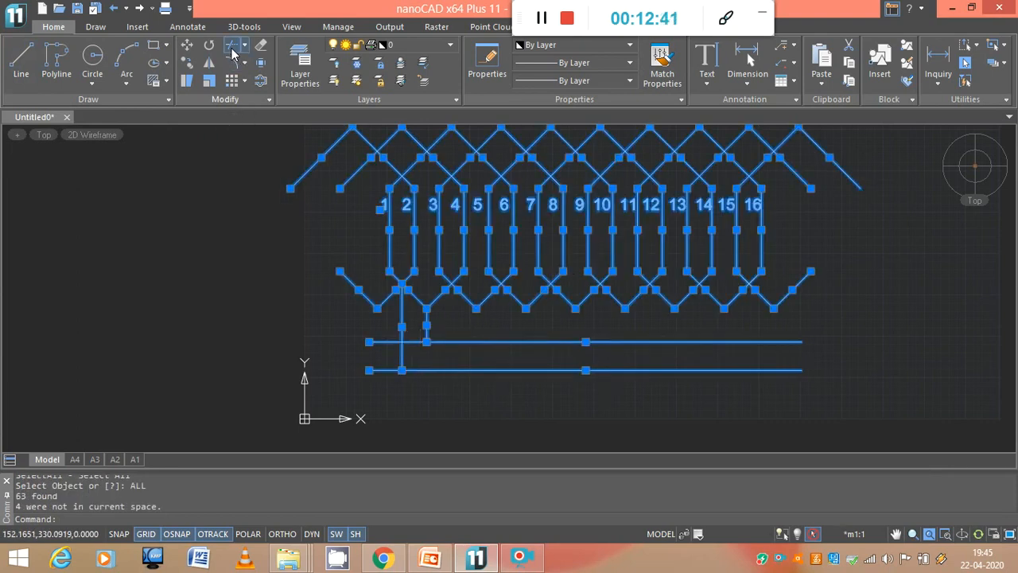
{"action": "left_click", "coordinate": [231, 45]}
{"action": "left_click", "coordinate": [401, 312]}
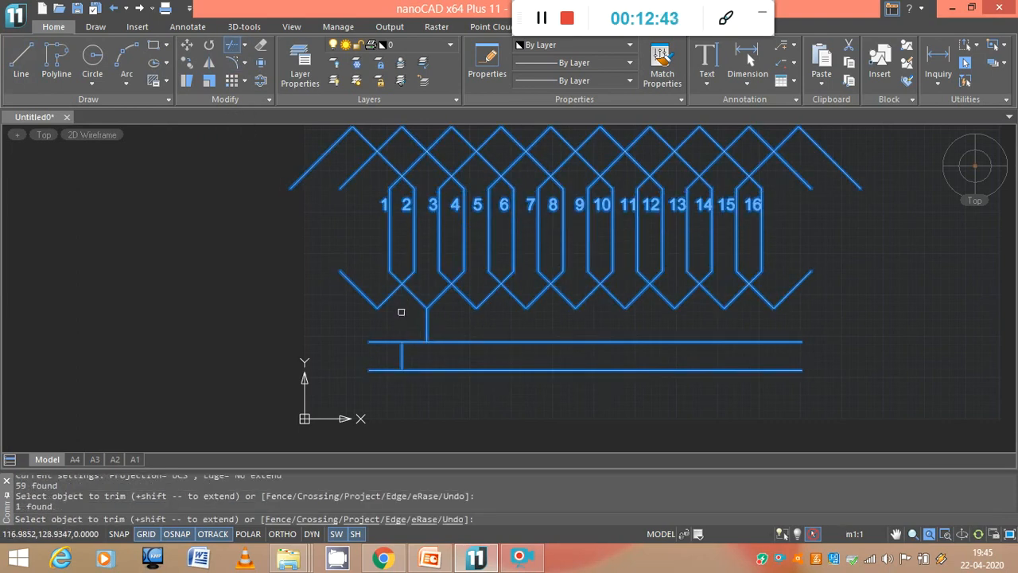
{"action": "key", "text": "Escape"}
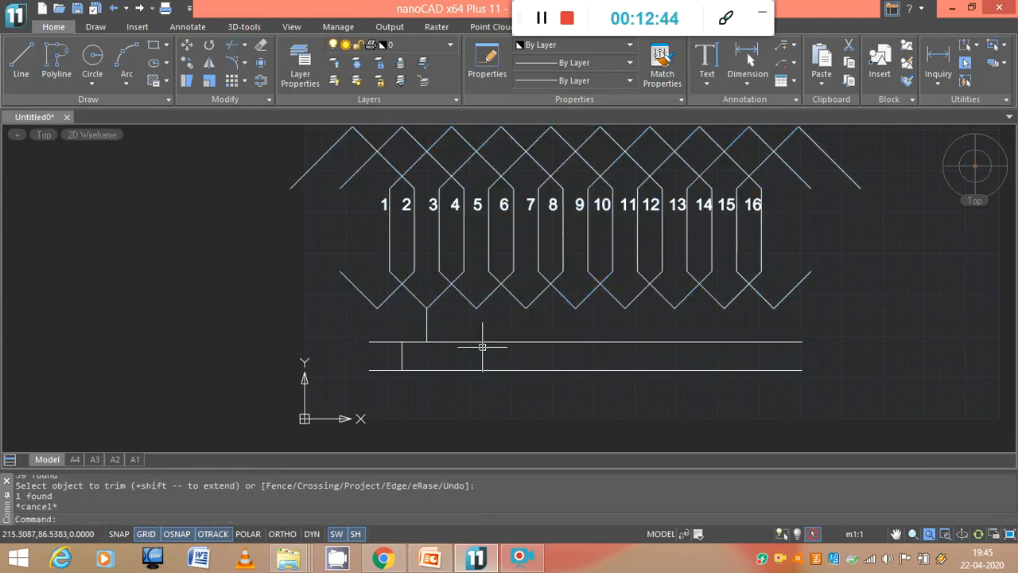
Step: Make a rectangular array of the two short vertical connecting lines with 1 row, 8 columns and a column offset of 60
{"action": "left_click", "coordinate": [401, 356]}
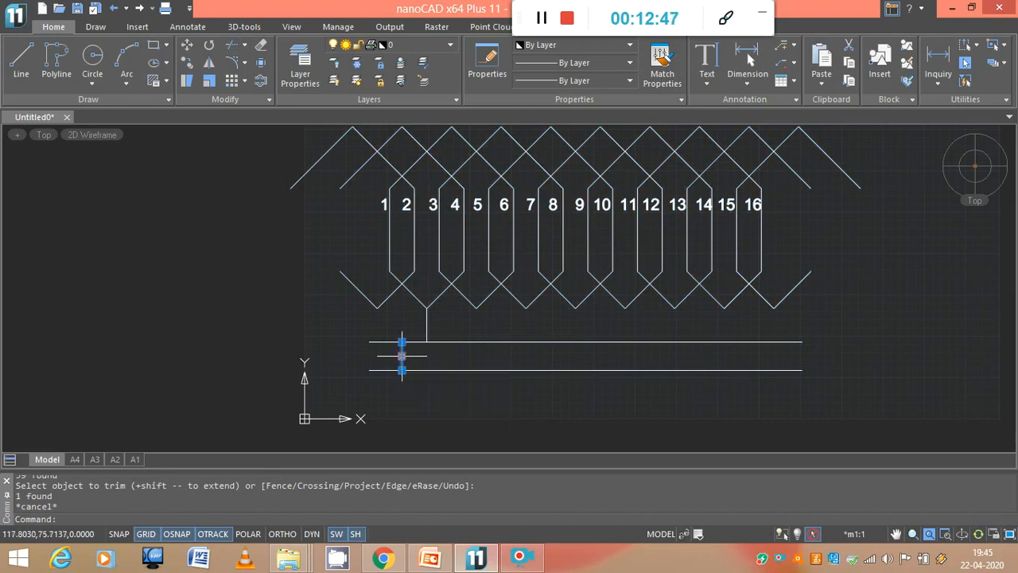
{"action": "left_click", "coordinate": [427, 322]}
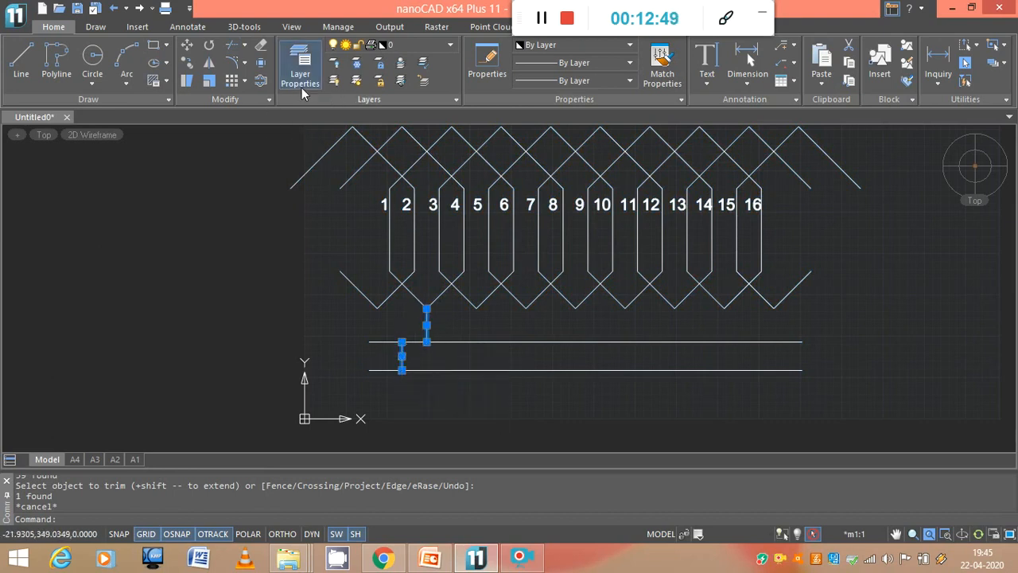
{"action": "left_click", "coordinate": [245, 82]}
{"action": "left_click", "coordinate": [260, 109]}
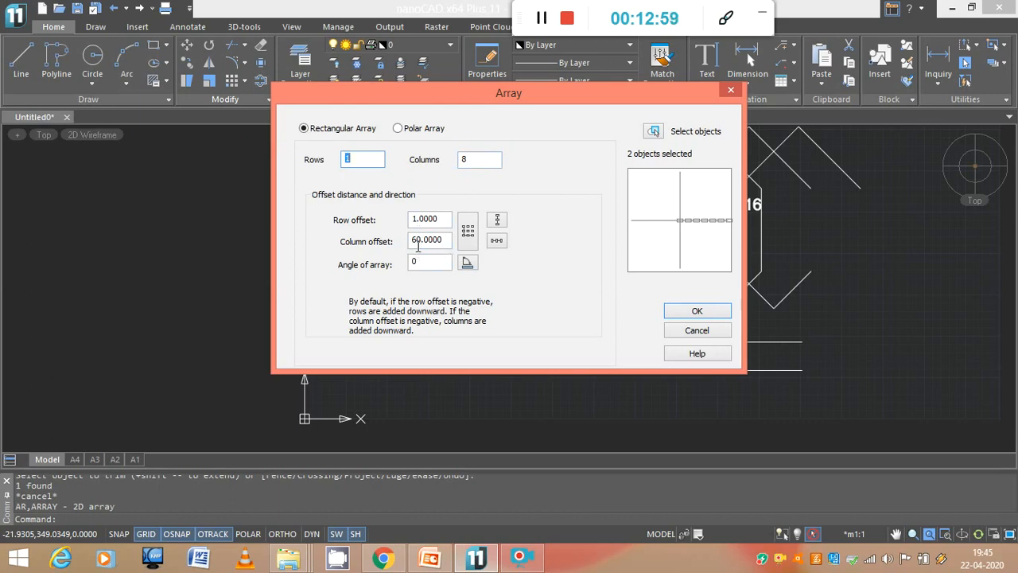
{"action": "left_click", "coordinate": [695, 313]}
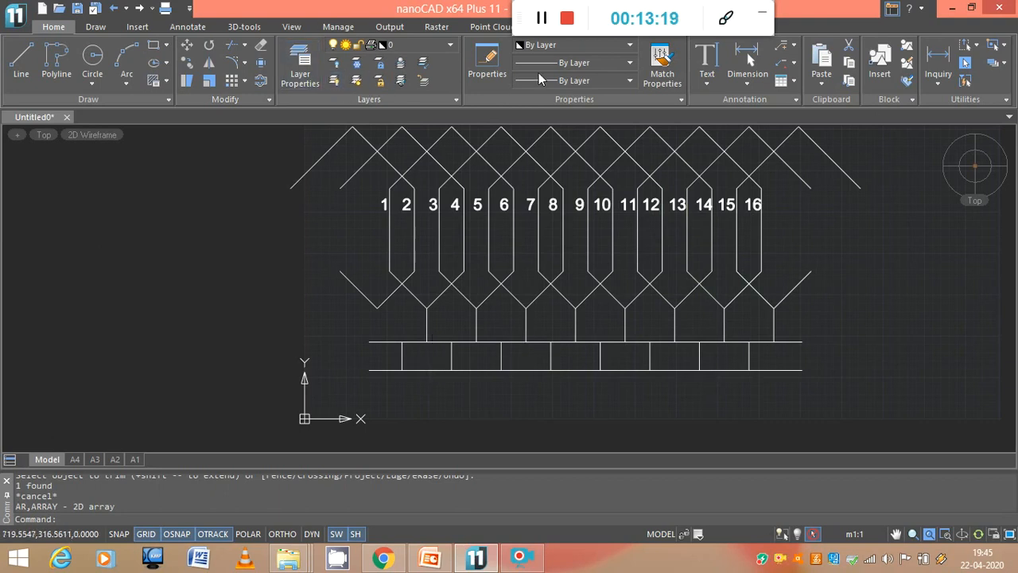
Step: Add single-line text with the spaced segment numbers 1 to 8 and a final 1 along the commutator strip, at 0 rotation
{"action": "left_click", "coordinate": [708, 84]}
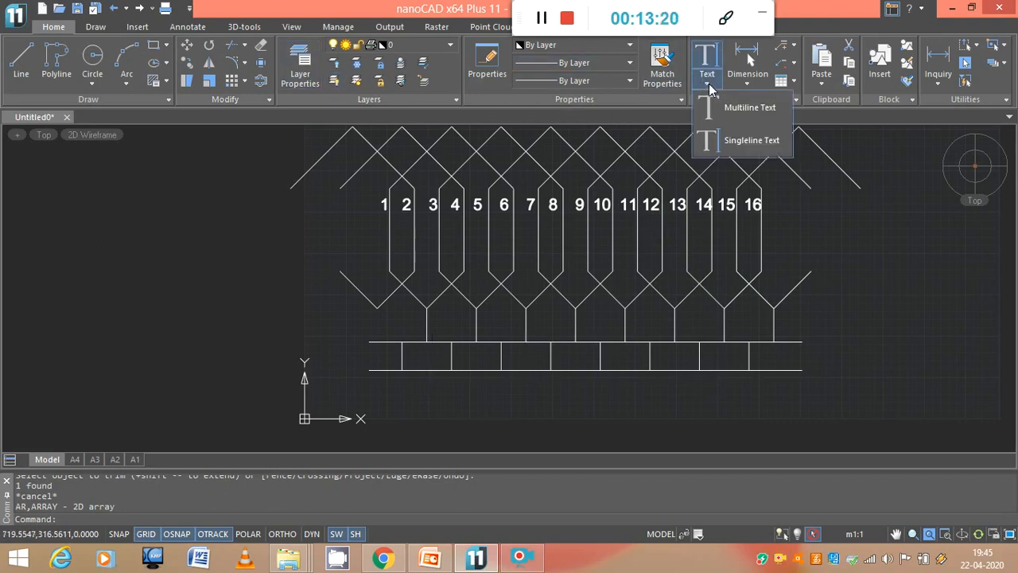
{"action": "left_click", "coordinate": [715, 140]}
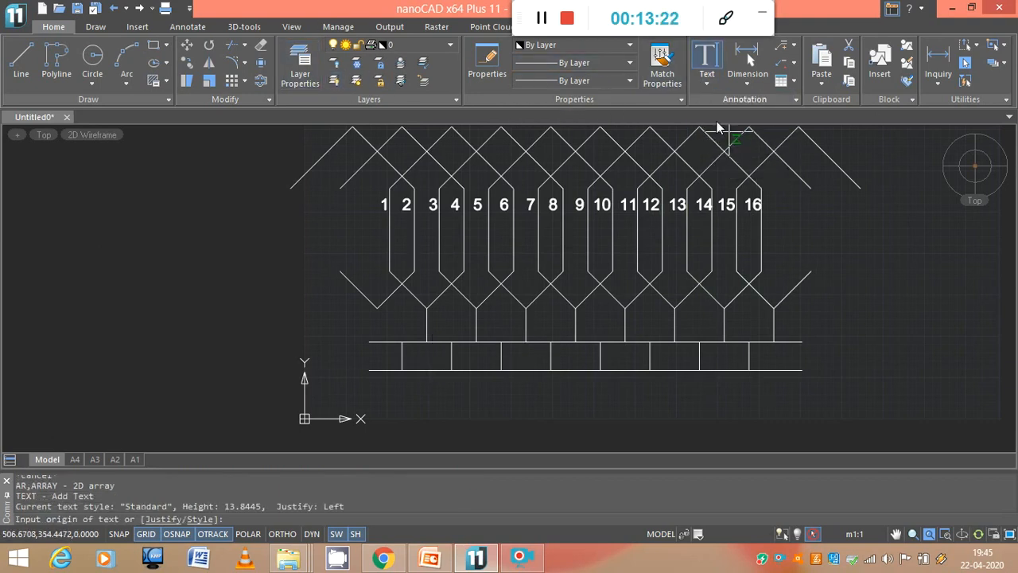
{"action": "left_click", "coordinate": [387, 369]}
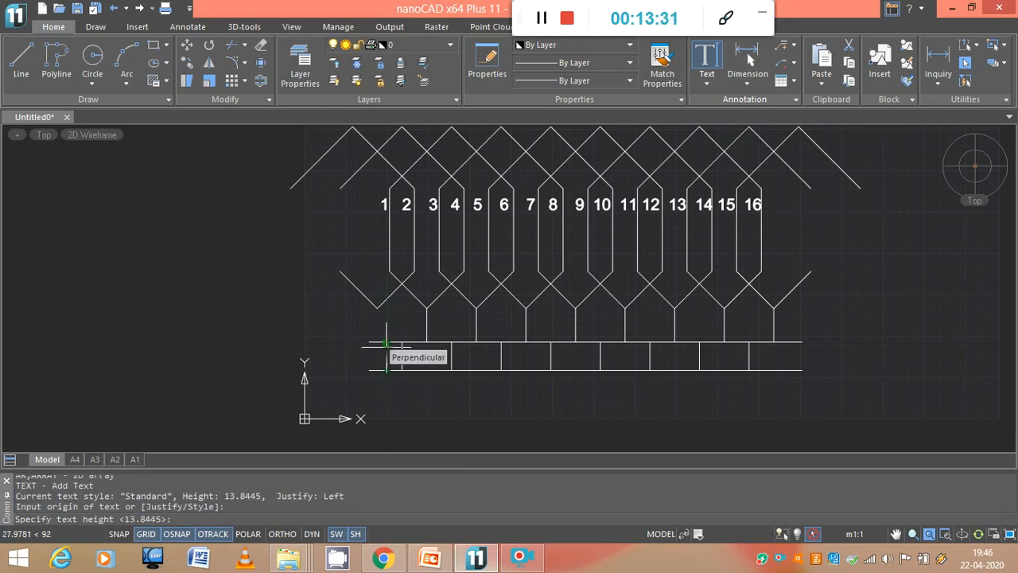
{"action": "left_click", "coordinate": [387, 363]}
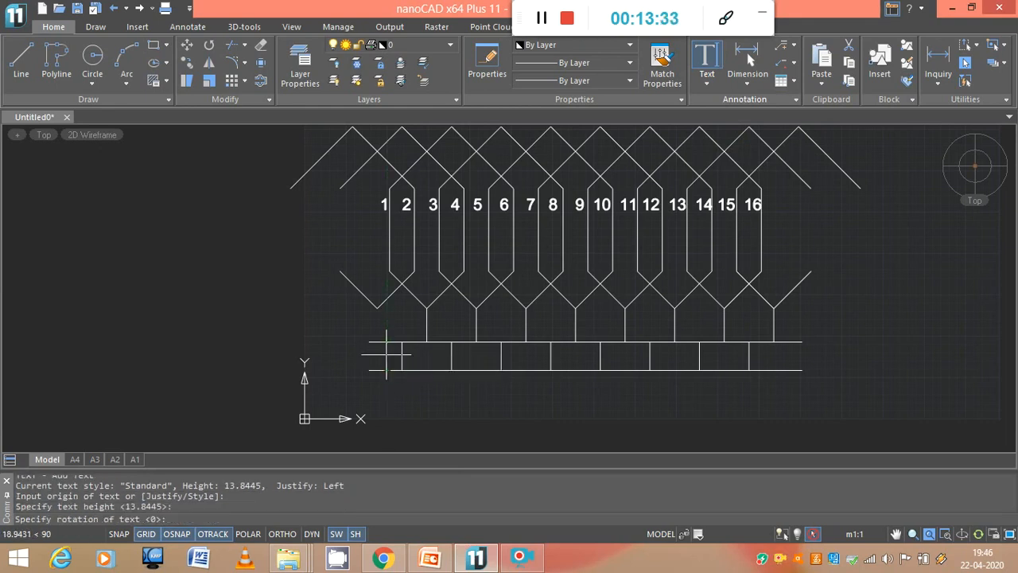
{"action": "key", "text": "Return"}
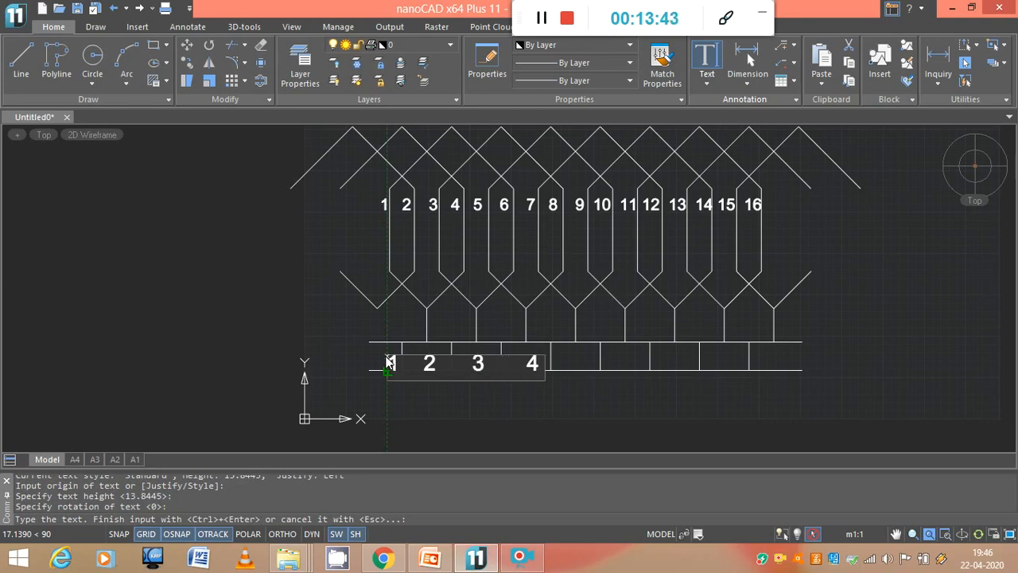
{"action": "type", "text": "5"}
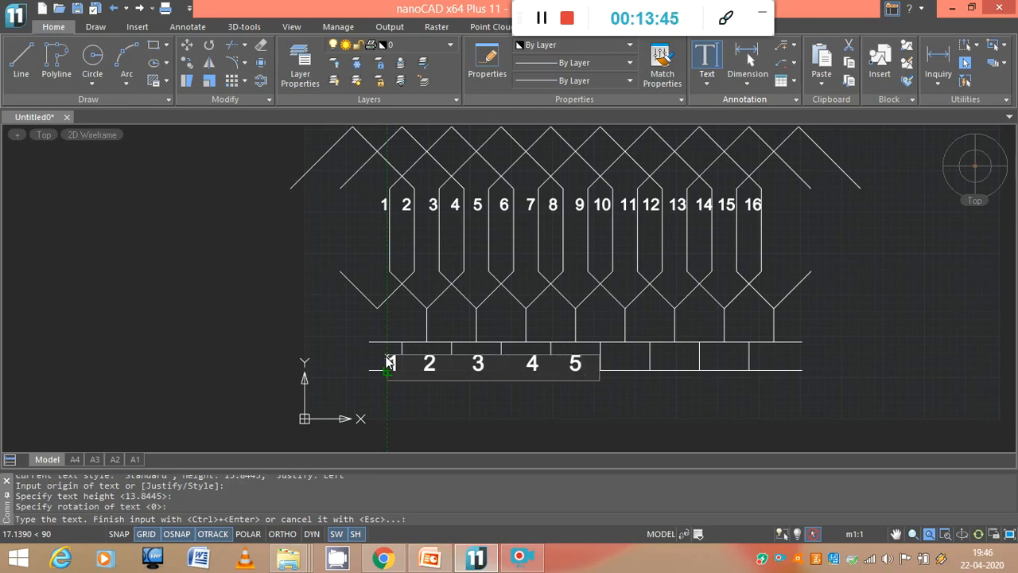
{"action": "type", "text": "6"}
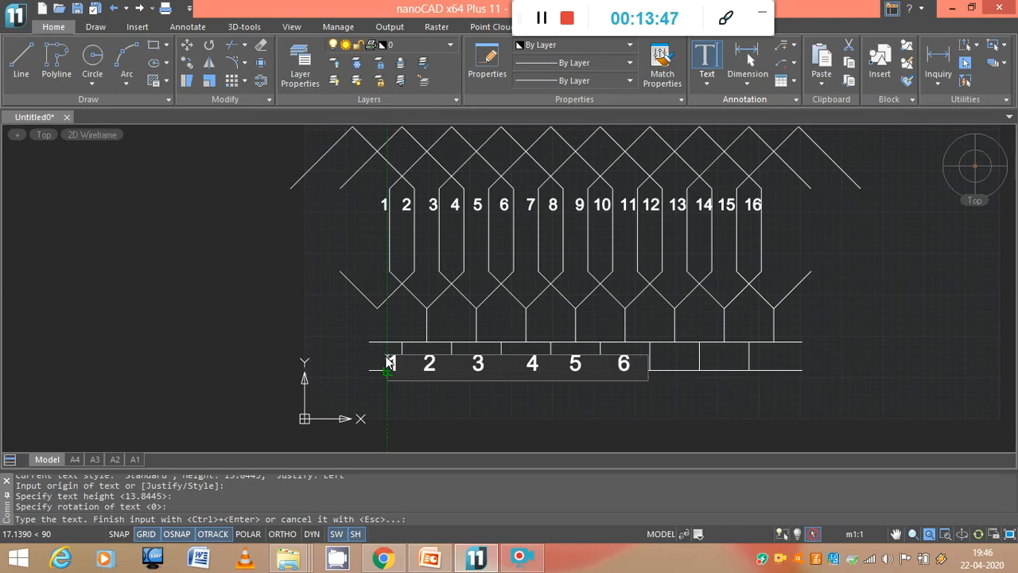
{"action": "type", "text": "7 "}
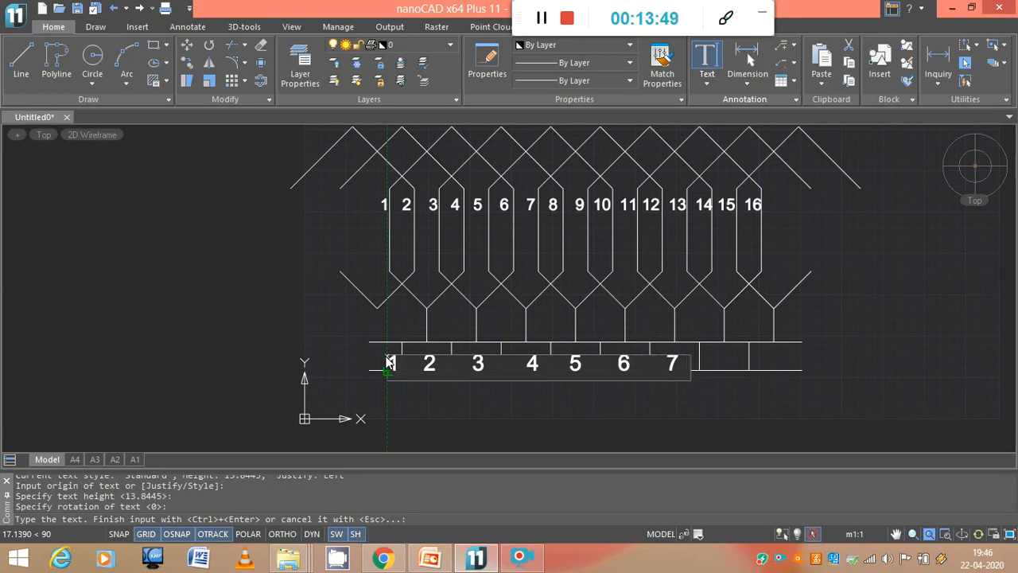
{"action": "type", "text": "8 1"}
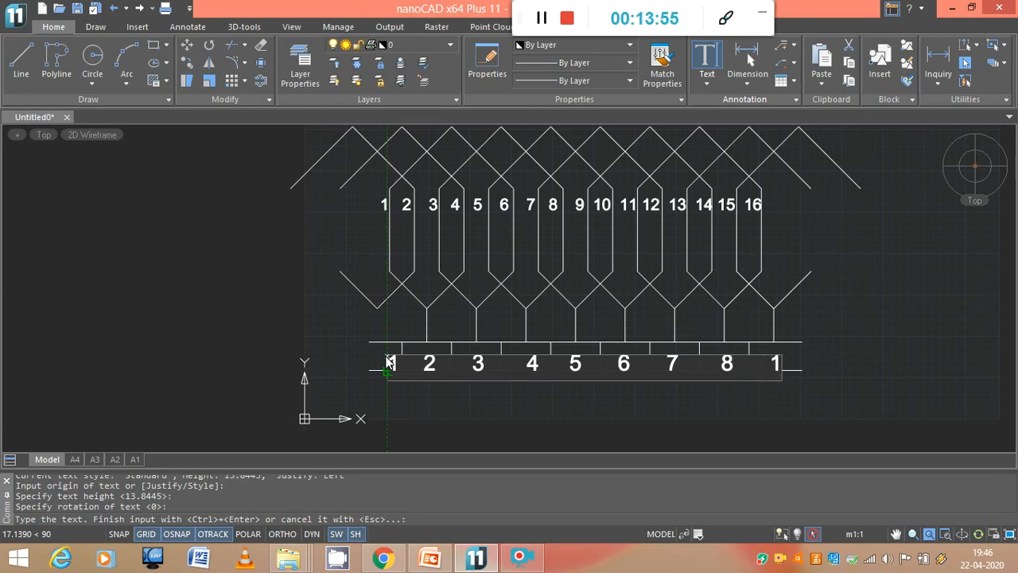
{"action": "key", "text": "ctrl+Return"}
{"action": "key", "text": "Escape"}
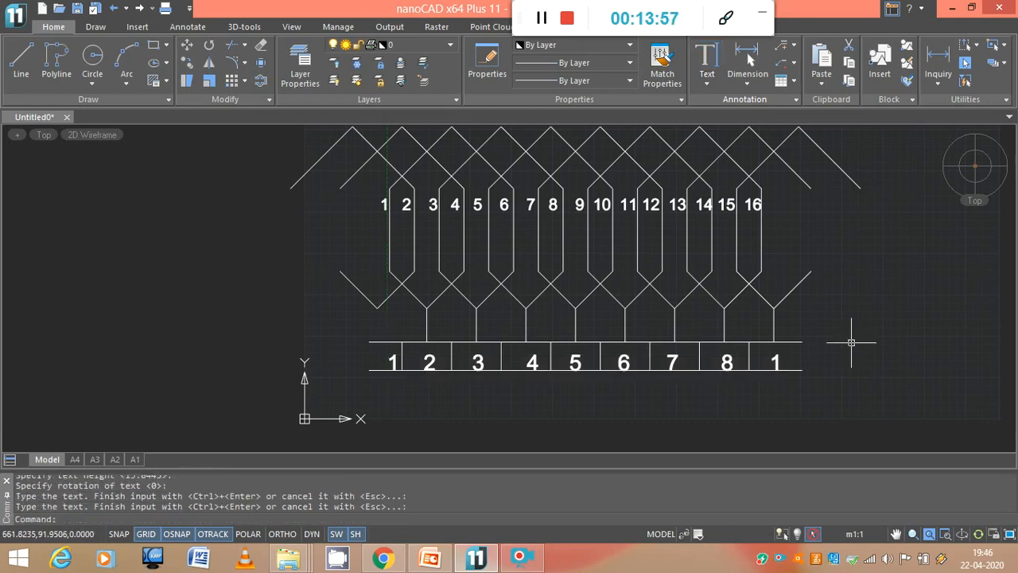
Step: Move the row of segment numbers vertically so it sits at mid-height of the commutator strip
{"action": "left_click", "coordinate": [400, 362]}
{"action": "left_click", "coordinate": [189, 46]}
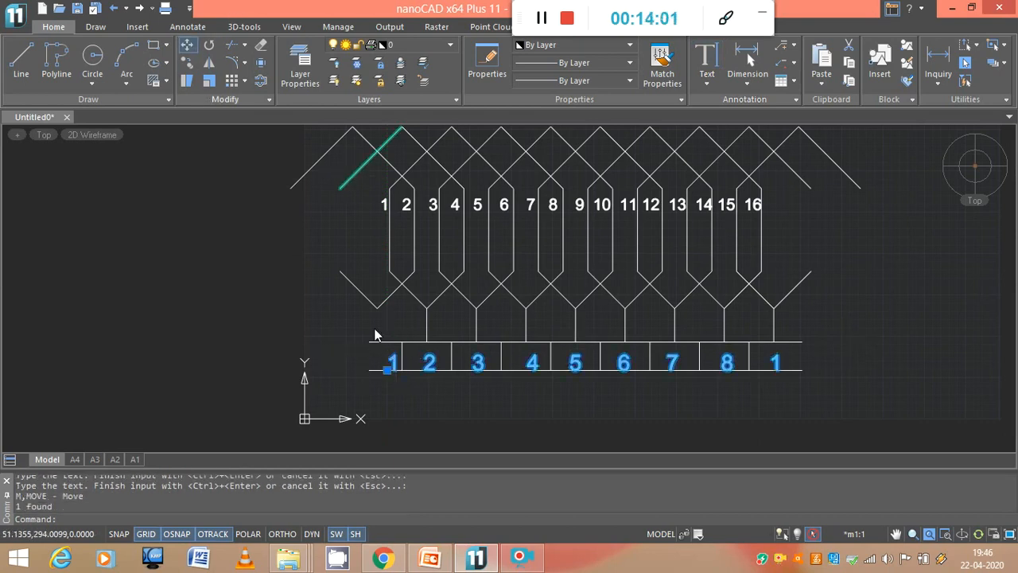
{"action": "left_click", "coordinate": [393, 360]}
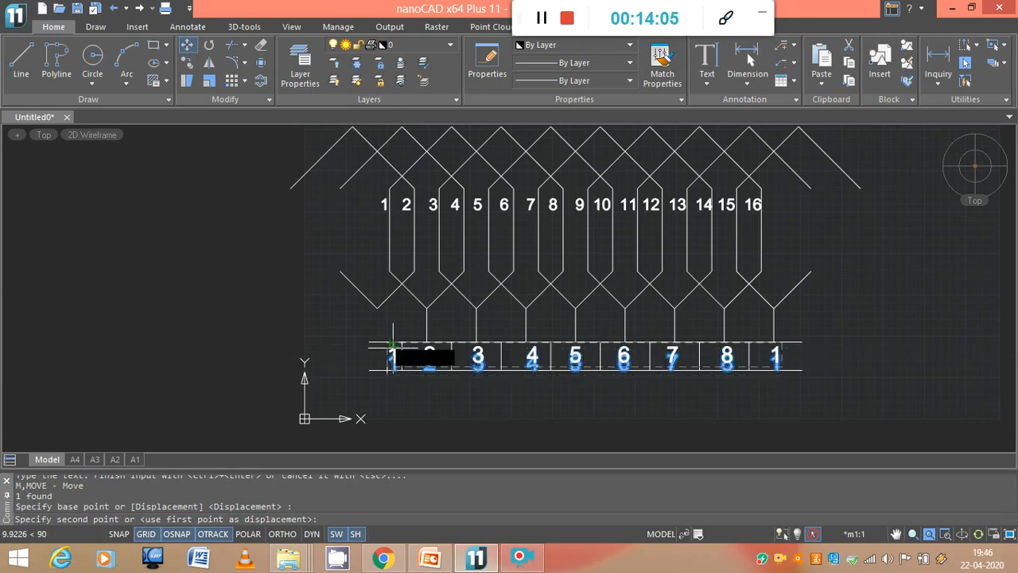
{"action": "left_click", "coordinate": [393, 345]}
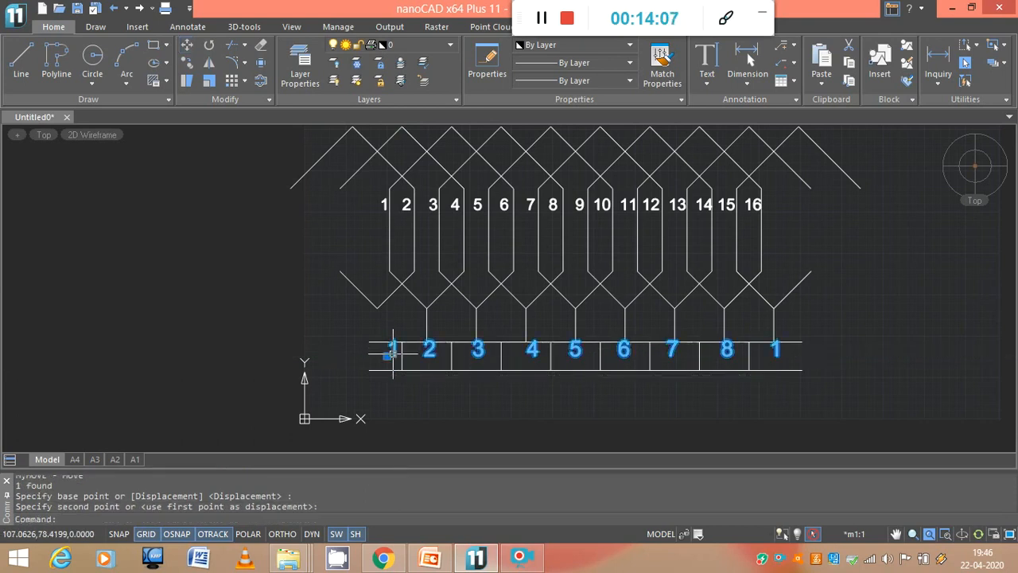
{"action": "left_click", "coordinate": [387, 355]}
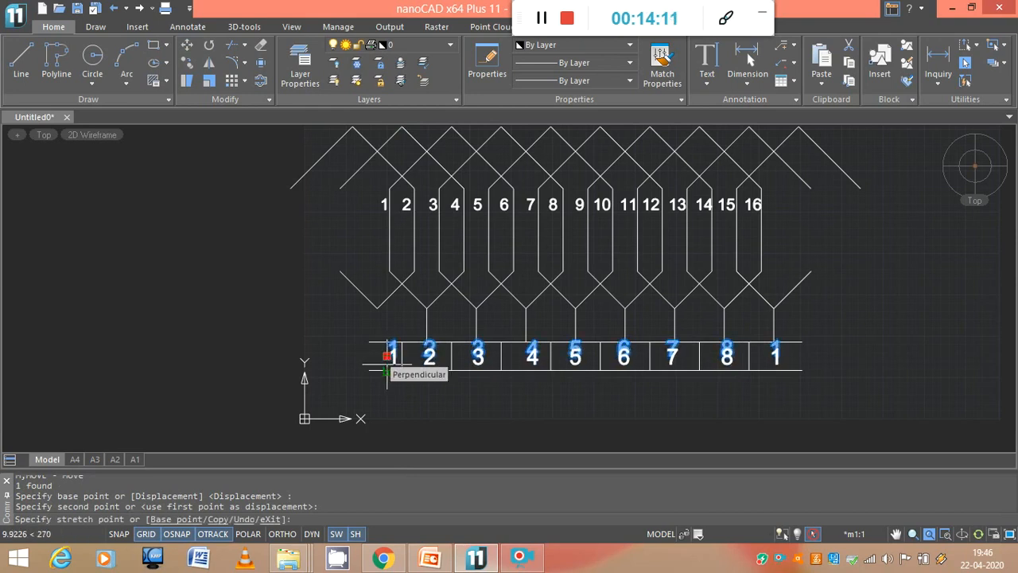
{"action": "left_click", "coordinate": [387, 367]}
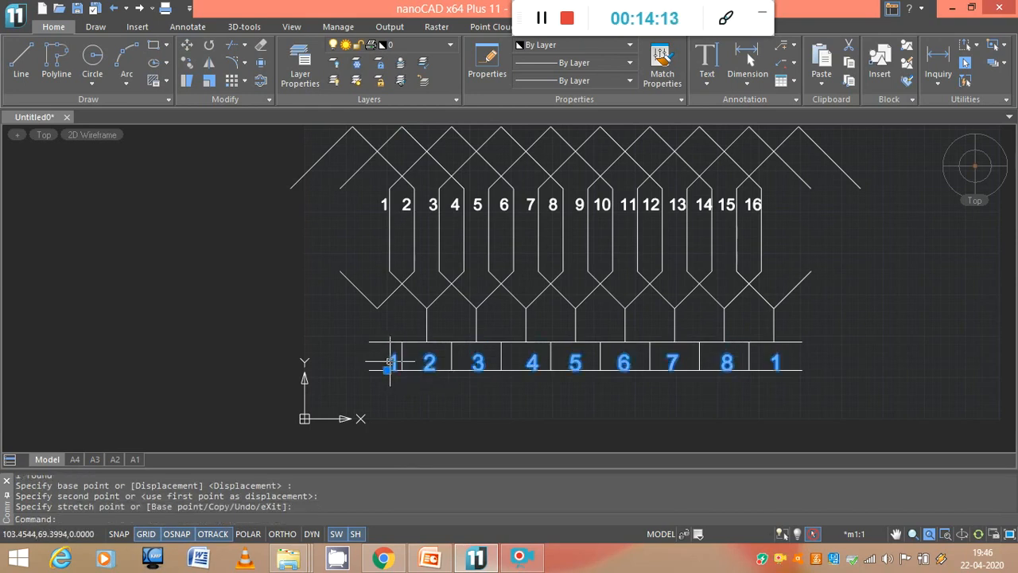
{"action": "key", "text": "Escape"}
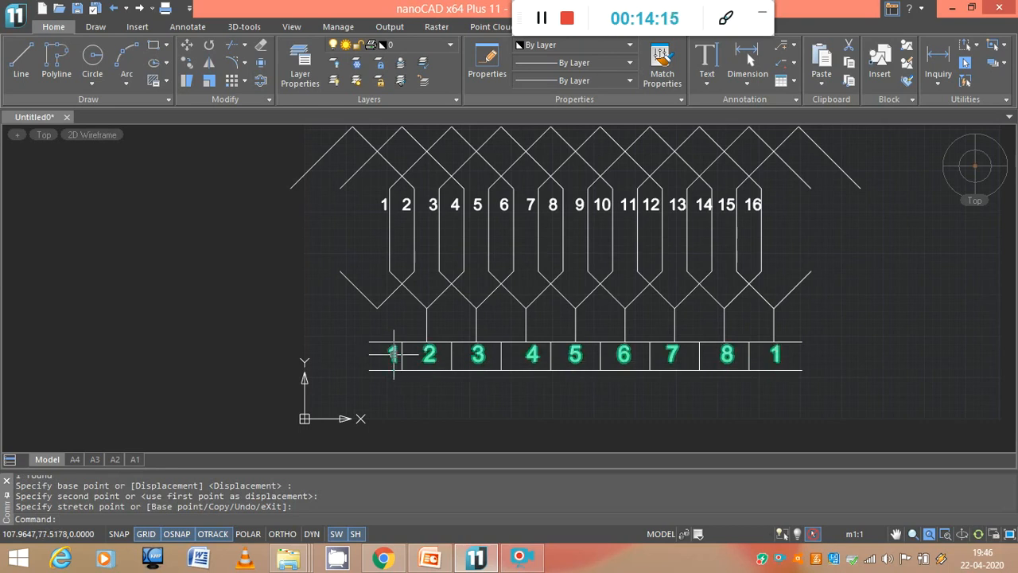
{"action": "left_click", "coordinate": [939, 367]}
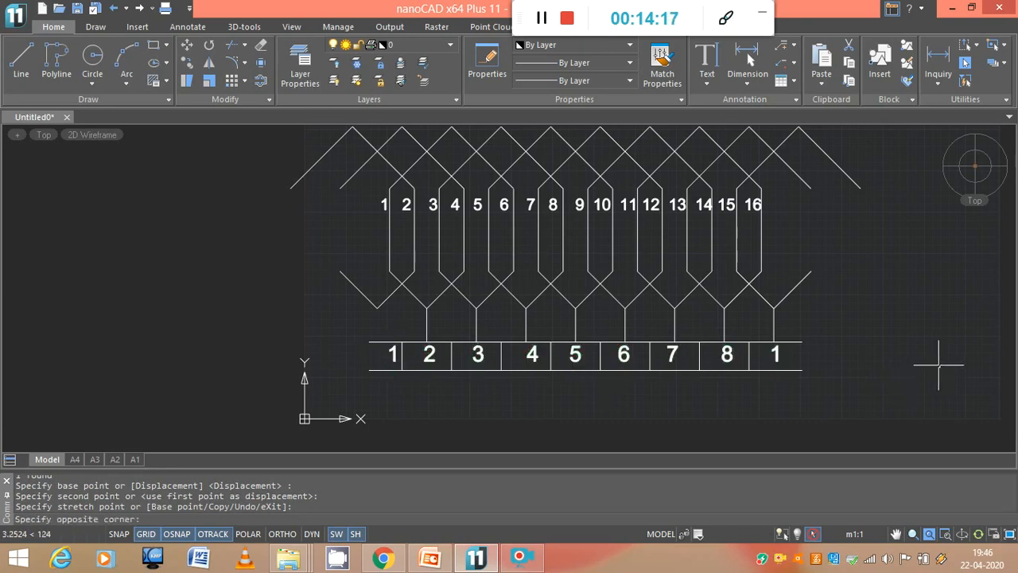
{"action": "key", "text": "Escape"}
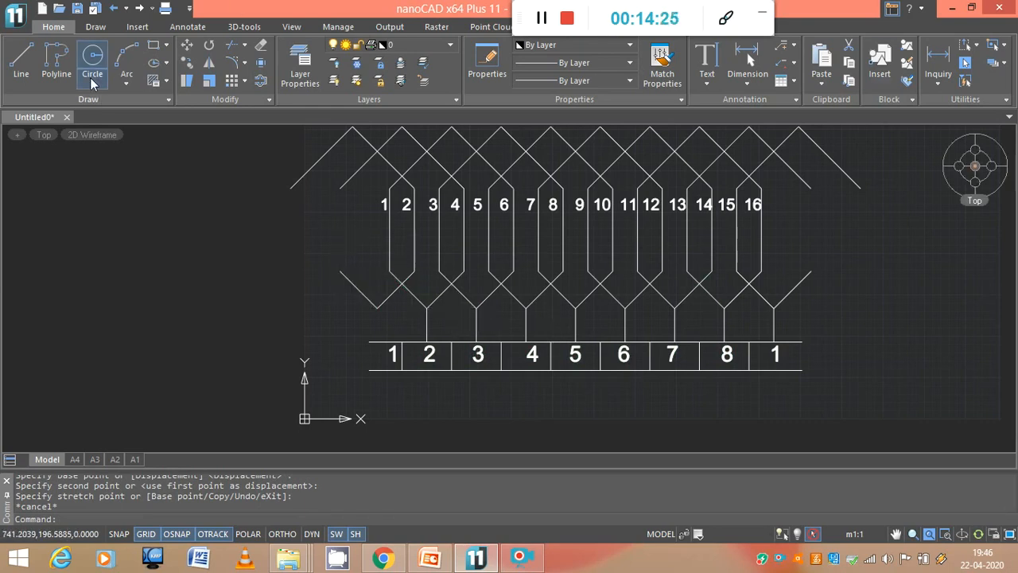
Step: Try to draw a pole rectangle across conductors 1 to 4, with its corners on lines 1 and 4
{"action": "left_click", "coordinate": [165, 46]}
{"action": "left_click", "coordinate": [180, 70]}
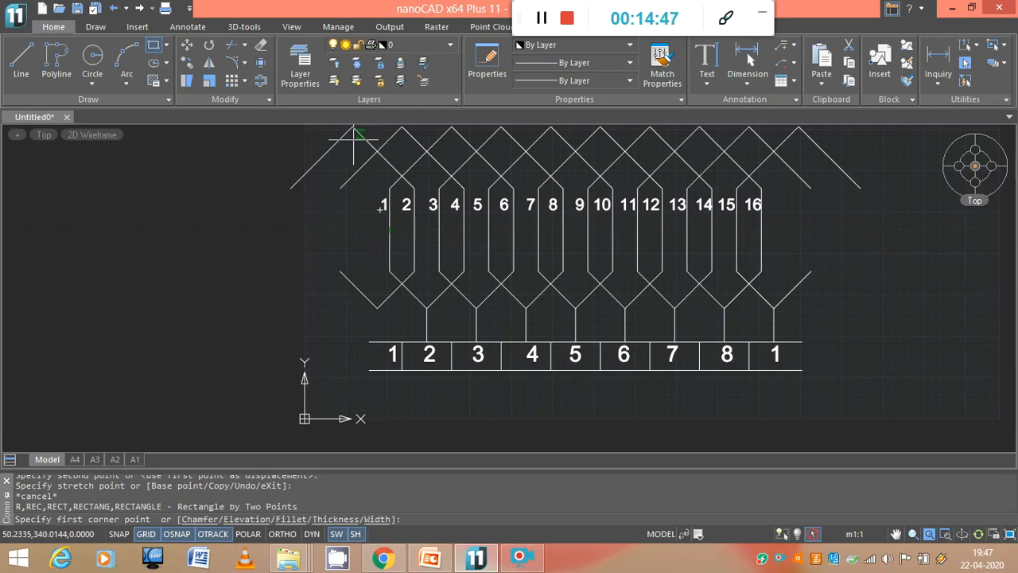
{"action": "left_click", "coordinate": [388, 230]}
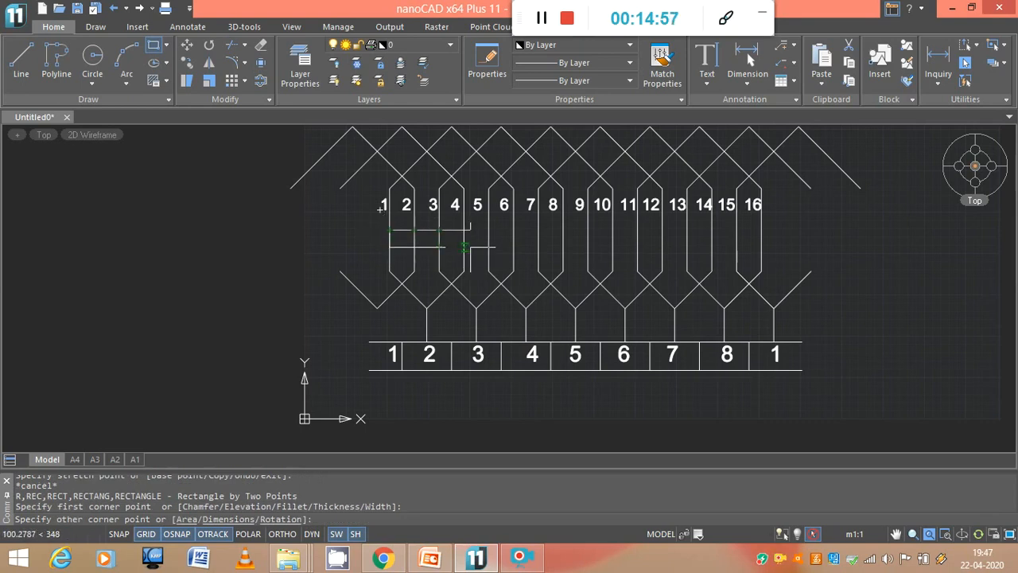
{"action": "left_click", "coordinate": [463, 247]}
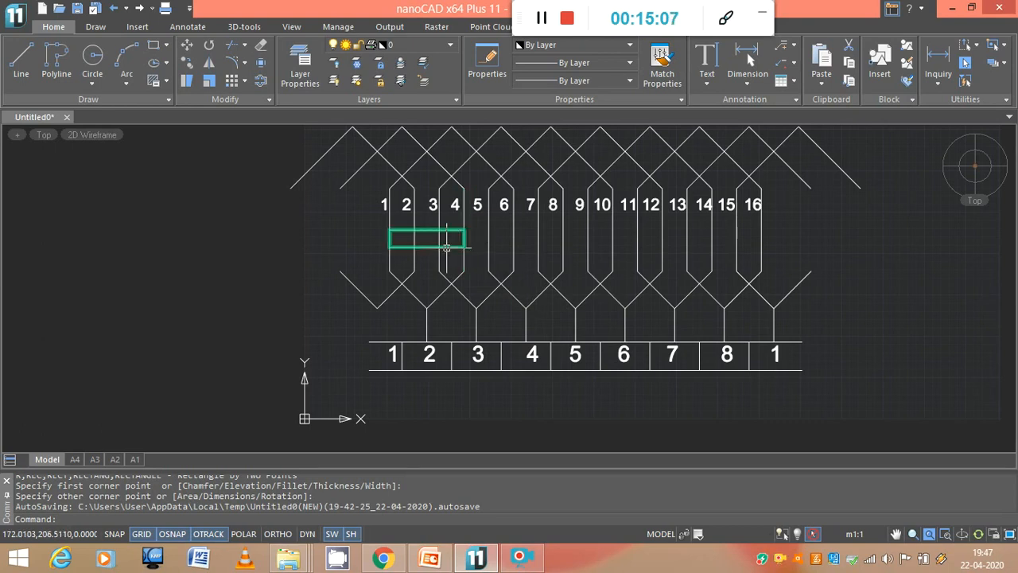
Step: Deselect all object snap modes
{"action": "right_click", "coordinate": [180, 538]}
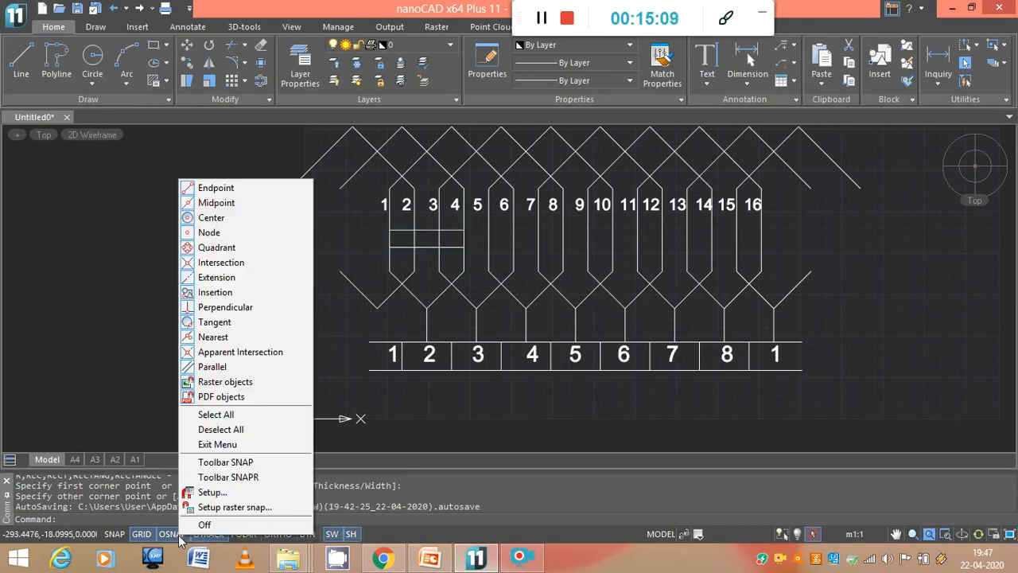
{"action": "left_click", "coordinate": [239, 430]}
{"action": "left_click", "coordinate": [239, 429]}
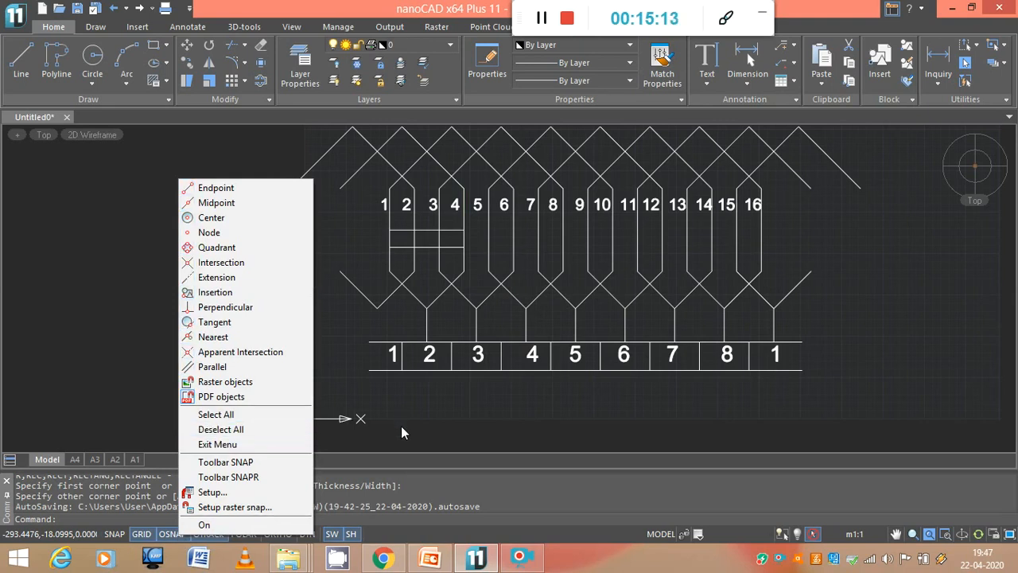
{"action": "left_click", "coordinate": [62, 433]}
{"action": "key", "text": "Escape"}
Step: Erase the rectangle across conductors 1 to 4 and redraw it about 104 mm wide and 27 mm high, extending slightly beyond lines 1 and 4
{"action": "left_click", "coordinate": [422, 247]}
{"action": "key", "text": "Delete"}
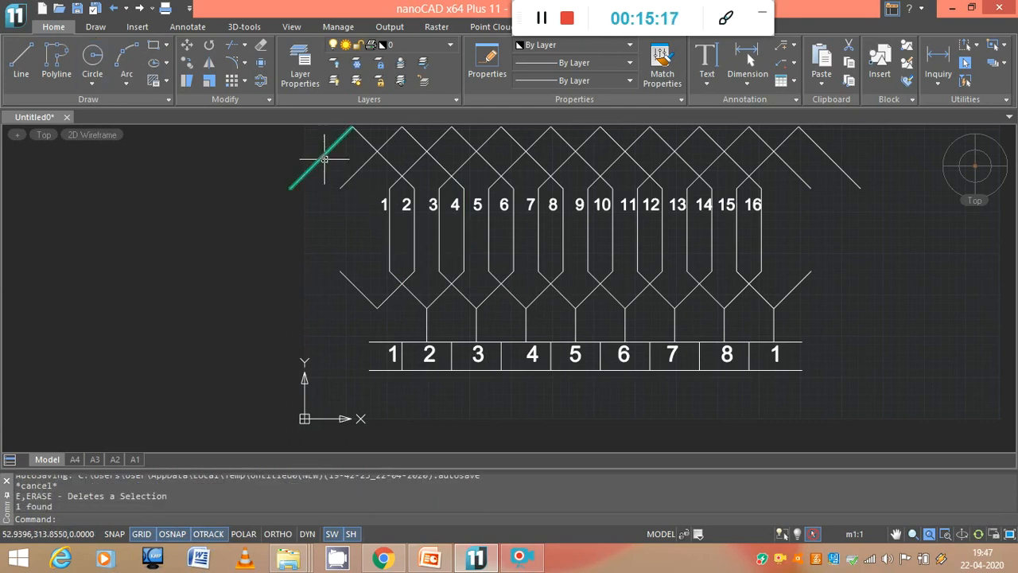
{"action": "left_click", "coordinate": [154, 45]}
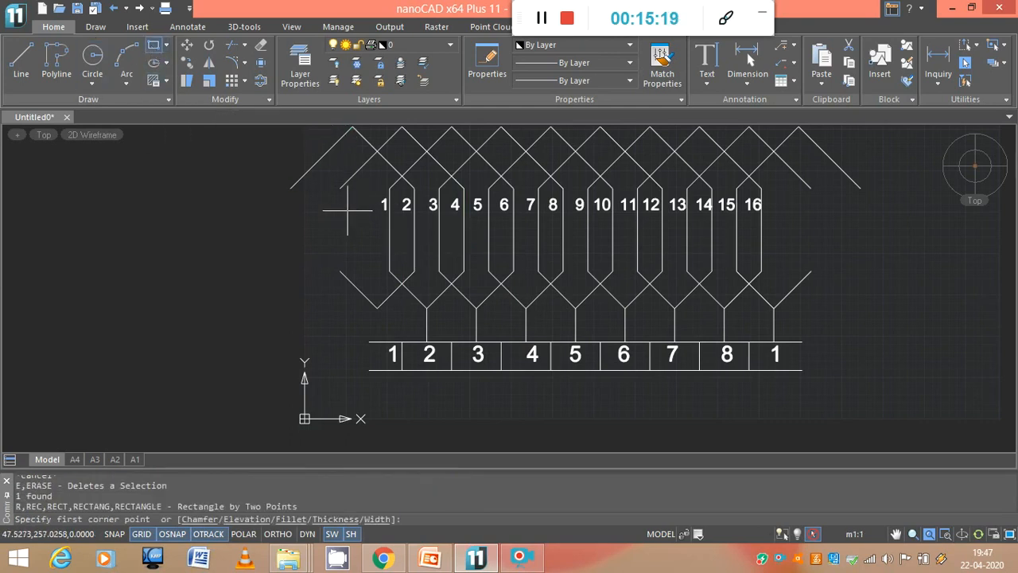
{"action": "left_click", "coordinate": [384, 228]}
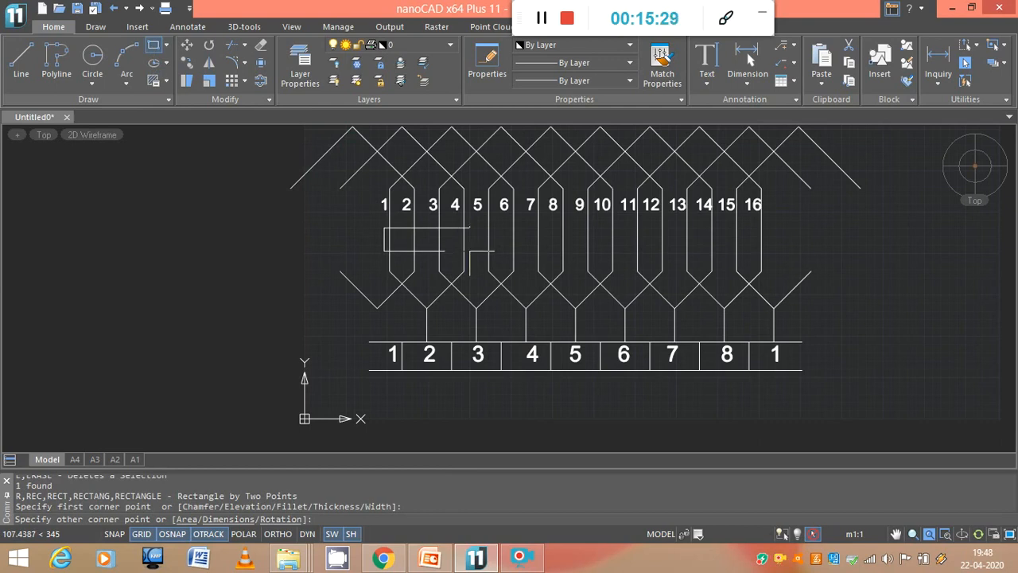
{"action": "left_click", "coordinate": [469, 250]}
{"action": "key", "text": "Escape"}
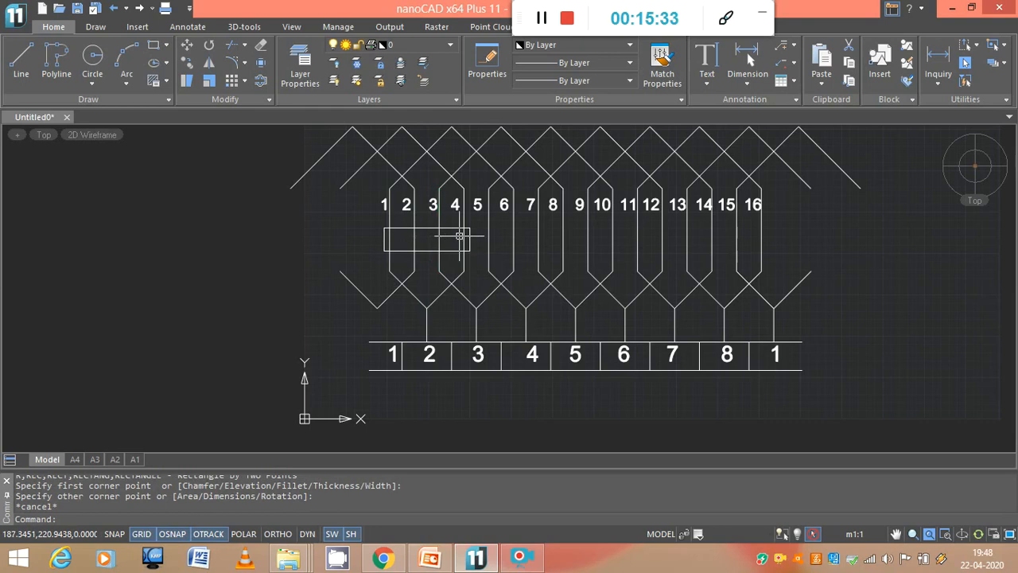
Step: Copy the pole rectangle three times, placing the copies across conductors 5 to 8, 9 to 12 and 13 to 16
{"action": "left_click", "coordinate": [437, 250]}
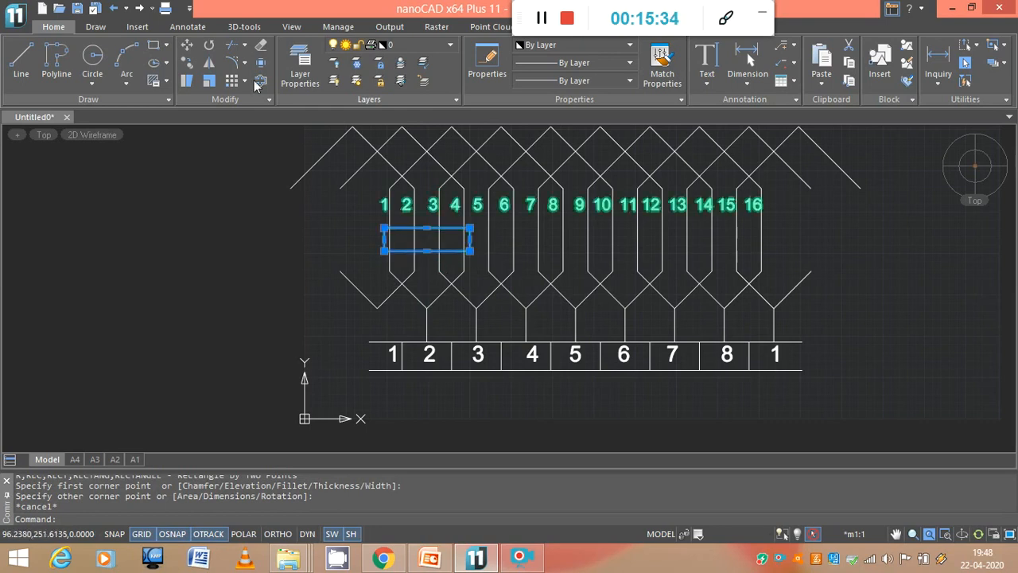
{"action": "left_click", "coordinate": [187, 65]}
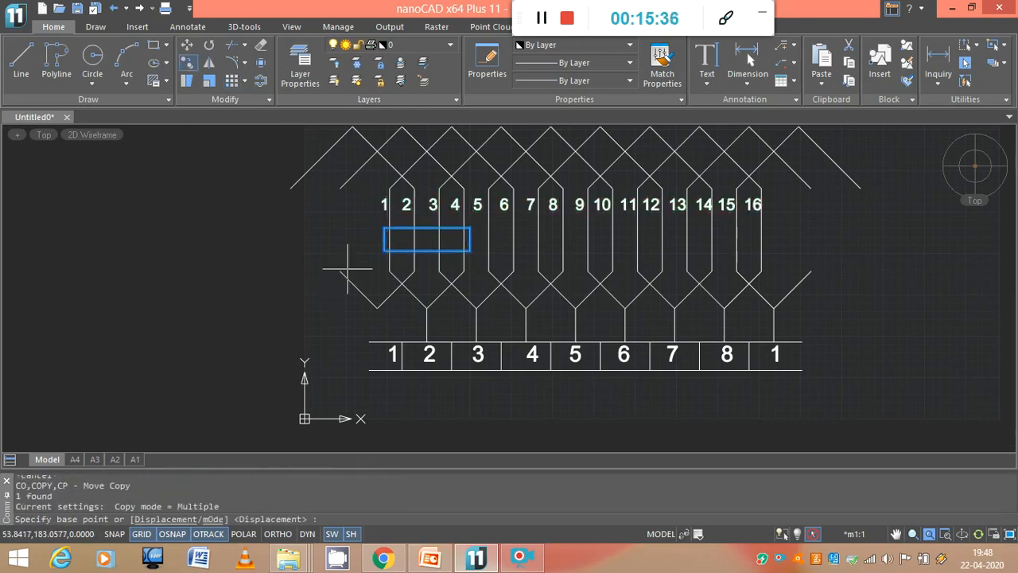
{"action": "left_click", "coordinate": [384, 249]}
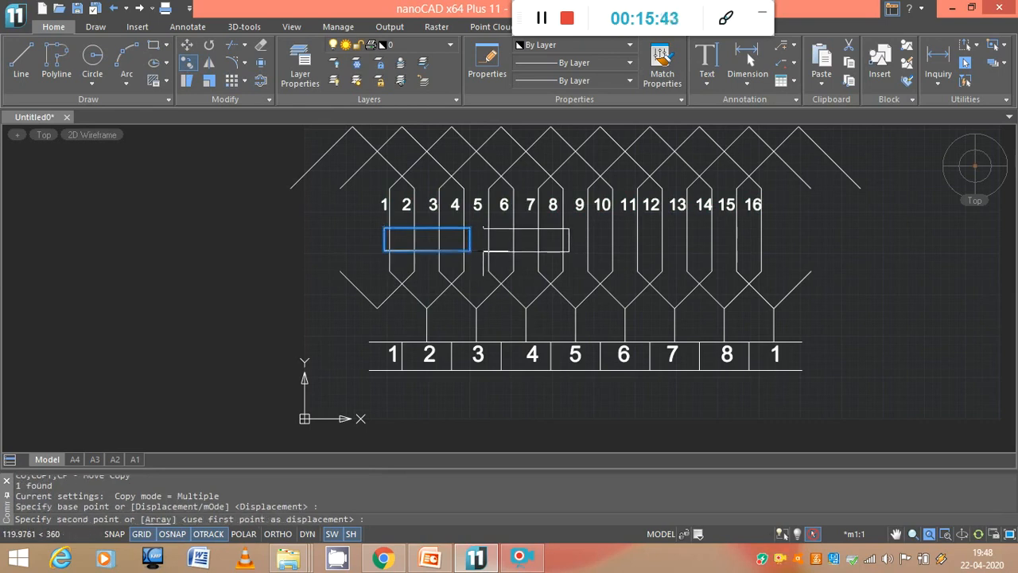
{"action": "left_click", "coordinate": [484, 250]}
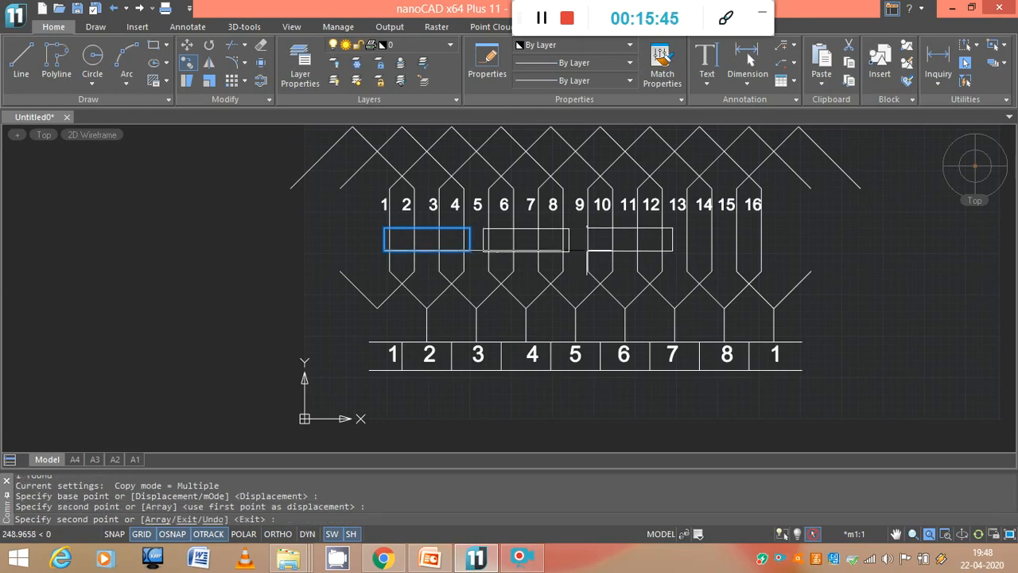
{"action": "left_click", "coordinate": [581, 250]}
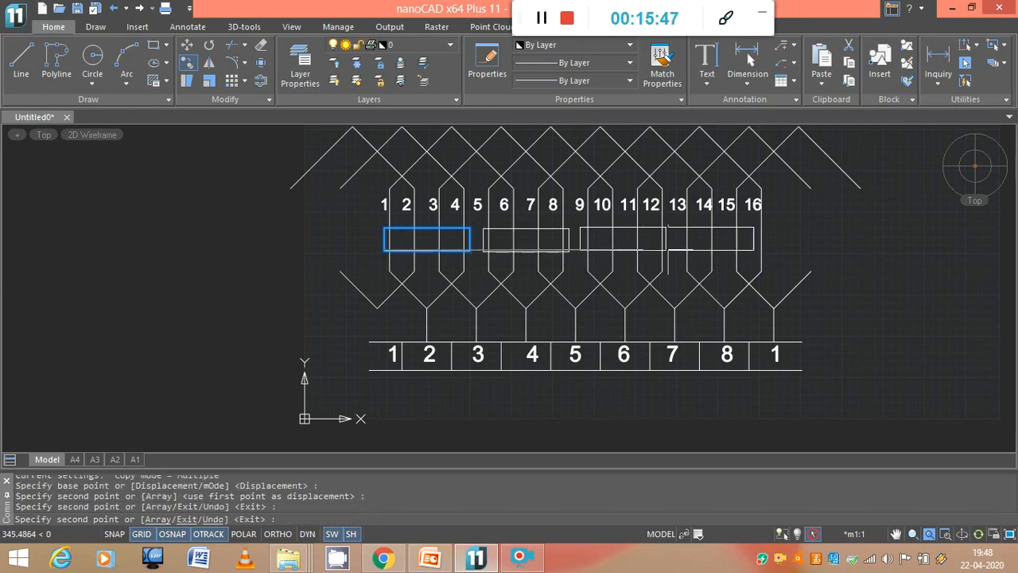
{"action": "left_click", "coordinate": [680, 251]}
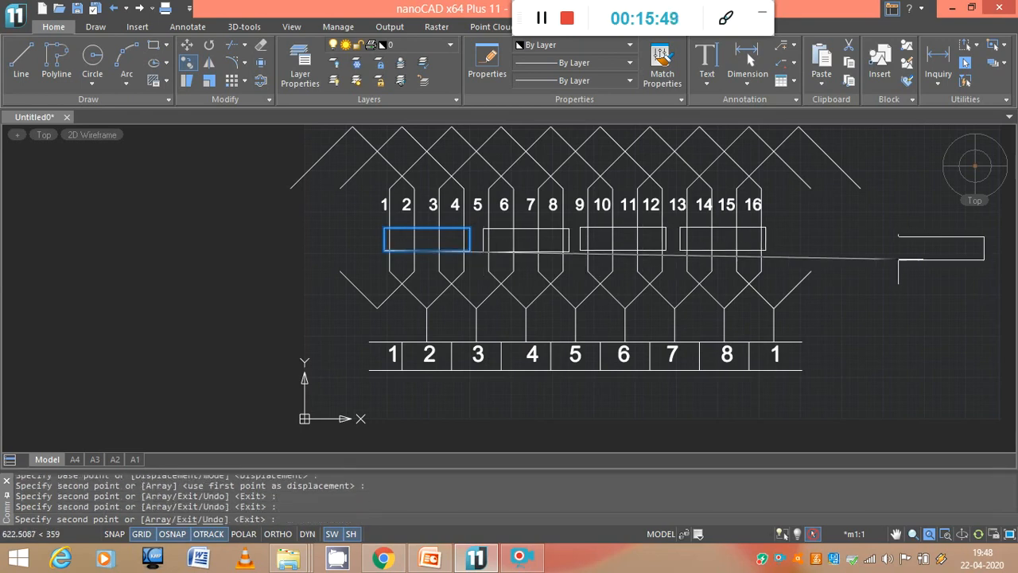
{"action": "key", "text": "Escape"}
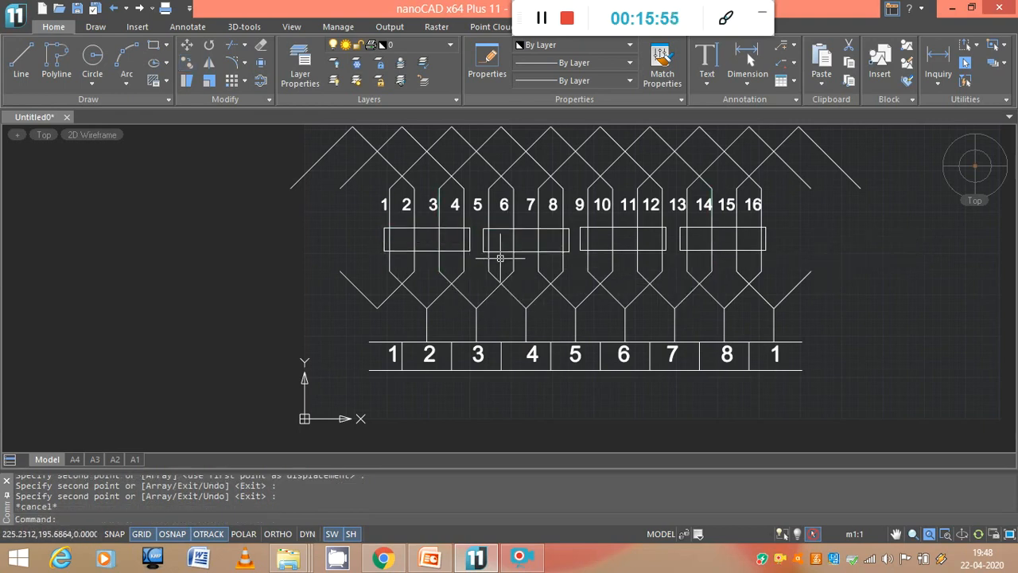
Step: Trim away the parts of the conductor lines that run inside the first two pole rectangles, across conductors 1 to 8
{"action": "key", "text": "ctrl+a"}
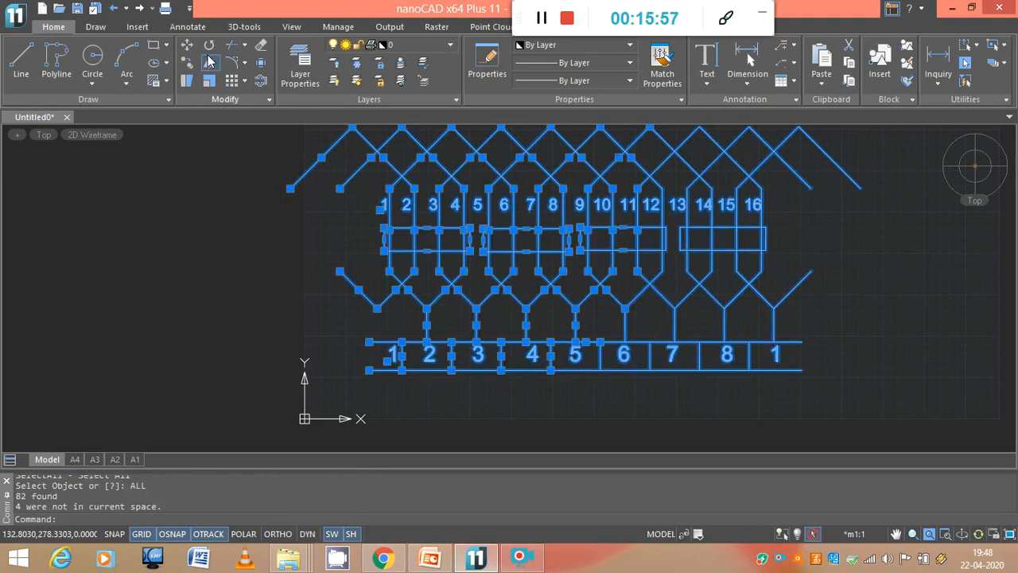
{"action": "left_click", "coordinate": [232, 44]}
{"action": "key", "text": "Return"}
{"action": "scroll", "coordinate": [393, 240], "scroll_direction": "up", "scroll_amount": 4}
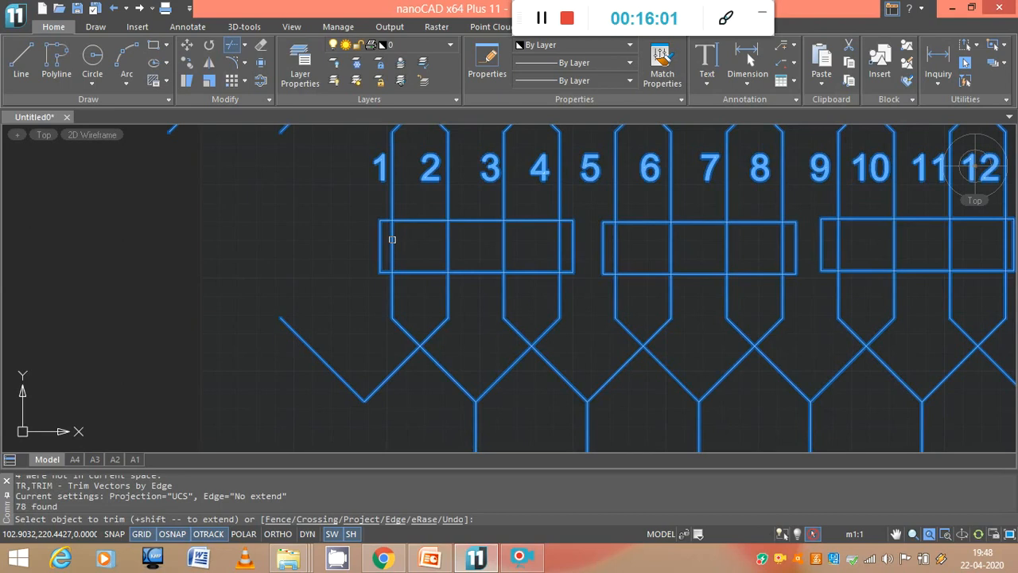
{"action": "left_click", "coordinate": [392, 239]}
{"action": "left_click", "coordinate": [450, 241]}
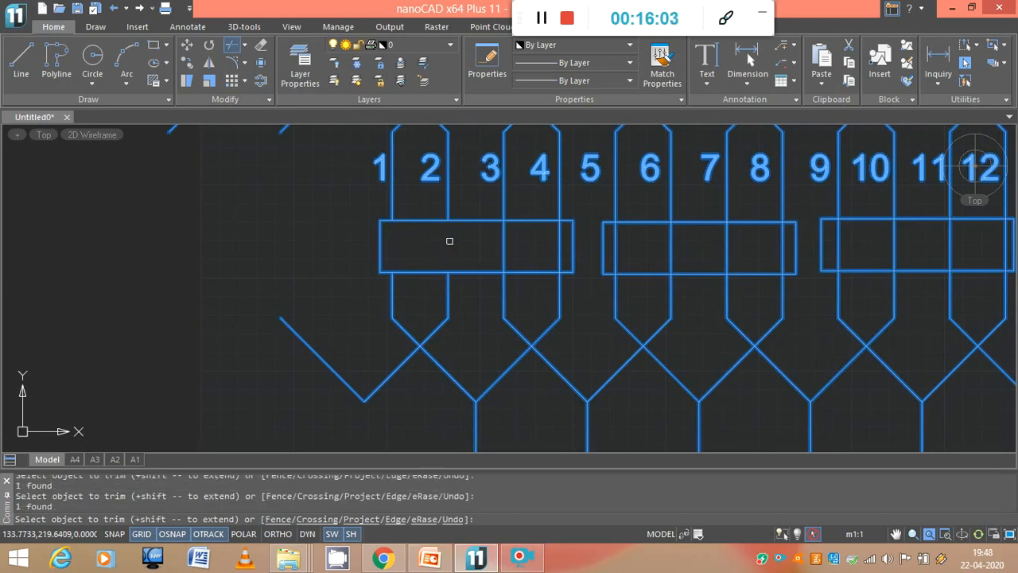
{"action": "left_click", "coordinate": [504, 247]}
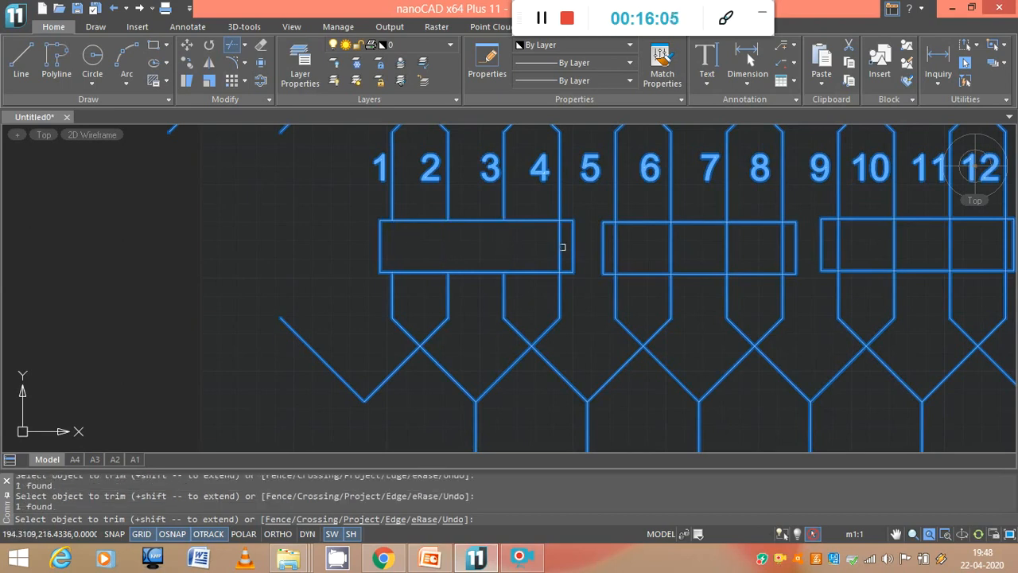
{"action": "left_click", "coordinate": [616, 246]}
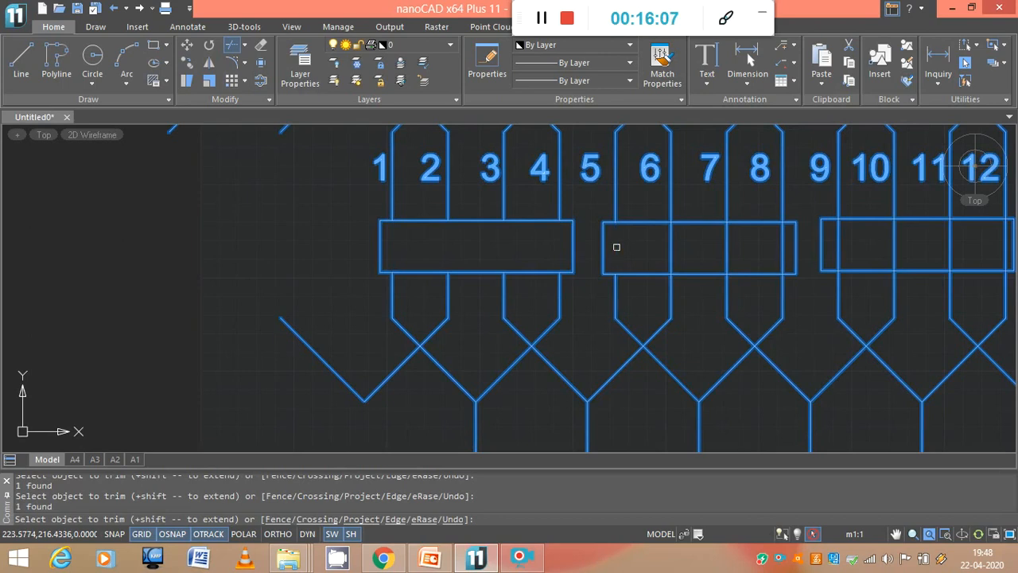
{"action": "left_click", "coordinate": [726, 253]}
{"action": "left_click", "coordinate": [780, 250]}
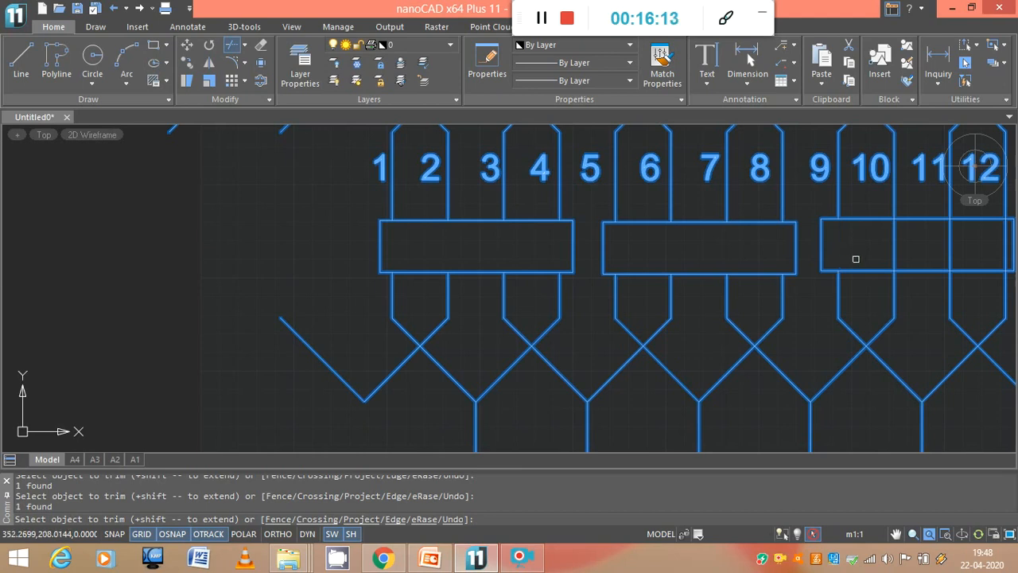
Step: Trim the remaining conductor lines inside the third pole rectangle, undoing the mistaken trim of the rectangle's own end edge
{"action": "scroll", "coordinate": [856, 258], "scroll_direction": "down", "scroll_amount": 2}
{"action": "mouse_move", "coordinate": [891, 263]}
{"action": "middle_mouse_down"}
{"action": "mouse_move", "coordinate": [652, 318]}
{"action": "mouse_move", "coordinate": [490, 281]}
{"action": "middle_mouse_up"}
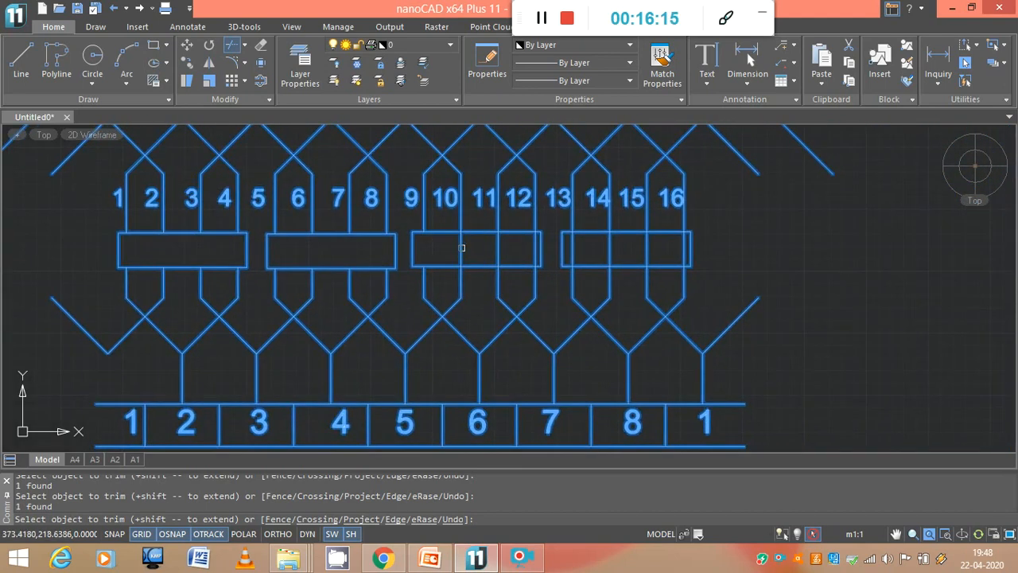
{"action": "left_click", "coordinate": [486, 250]}
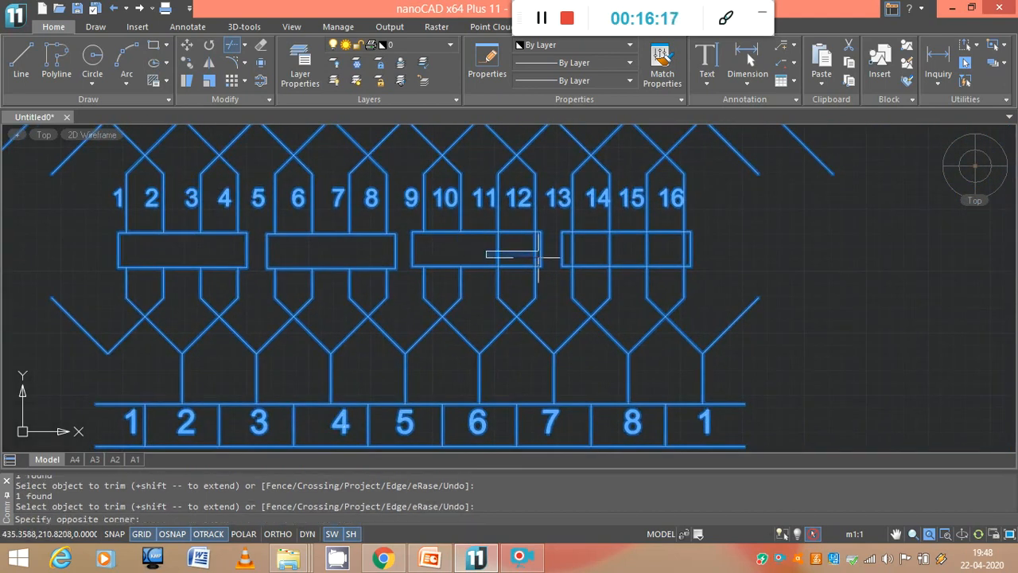
{"action": "left_click", "coordinate": [537, 257]}
{"action": "left_click", "coordinate": [536, 257]}
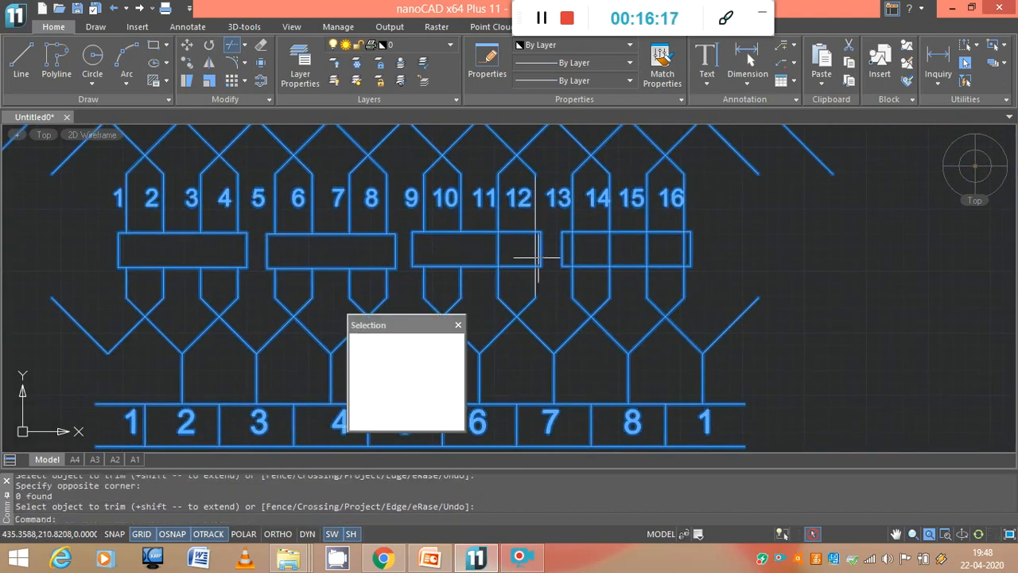
{"action": "left_click", "coordinate": [458, 324]}
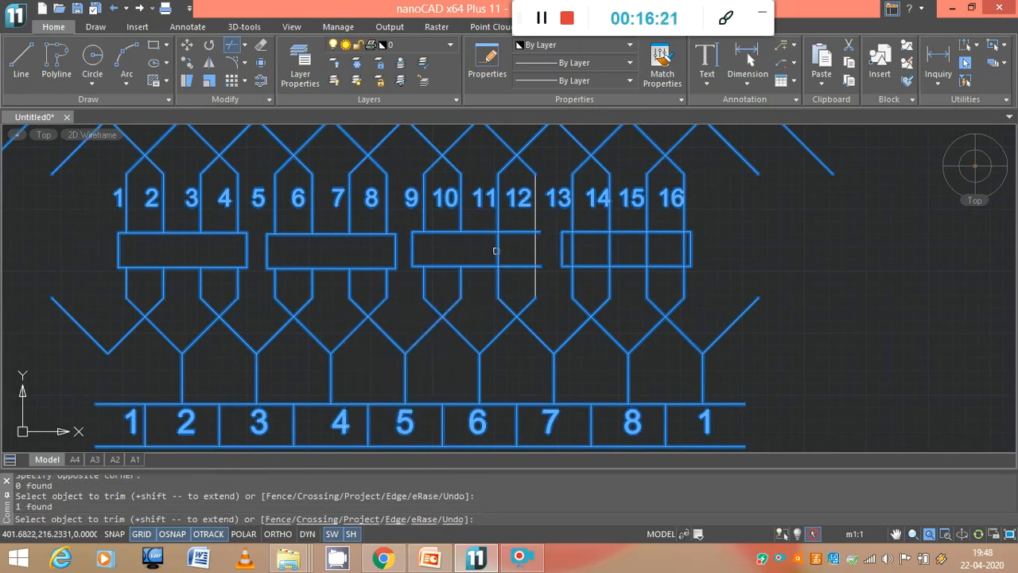
{"action": "key", "text": "ctrl+z"}
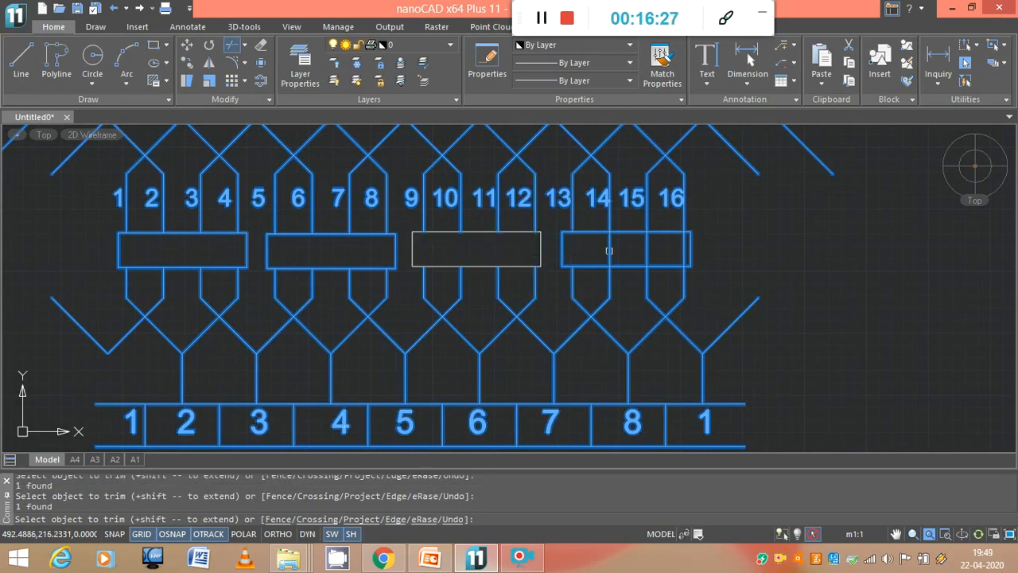
Step: Trim the conductor lines inside the fourth pole rectangle, dismiss the ByteFence error window and end the trimming
{"action": "left_click", "coordinate": [648, 253]}
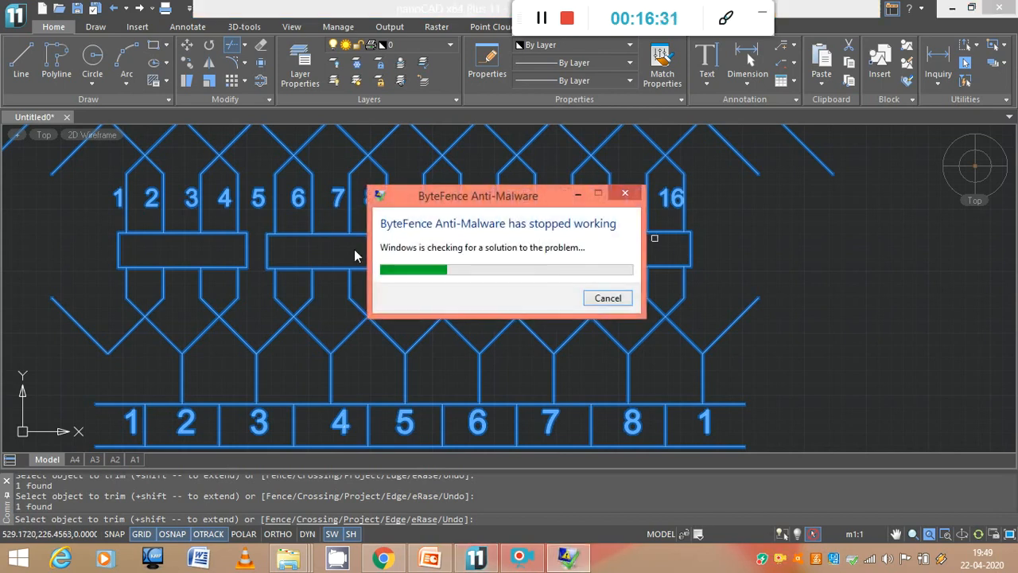
{"action": "left_click", "coordinate": [625, 194]}
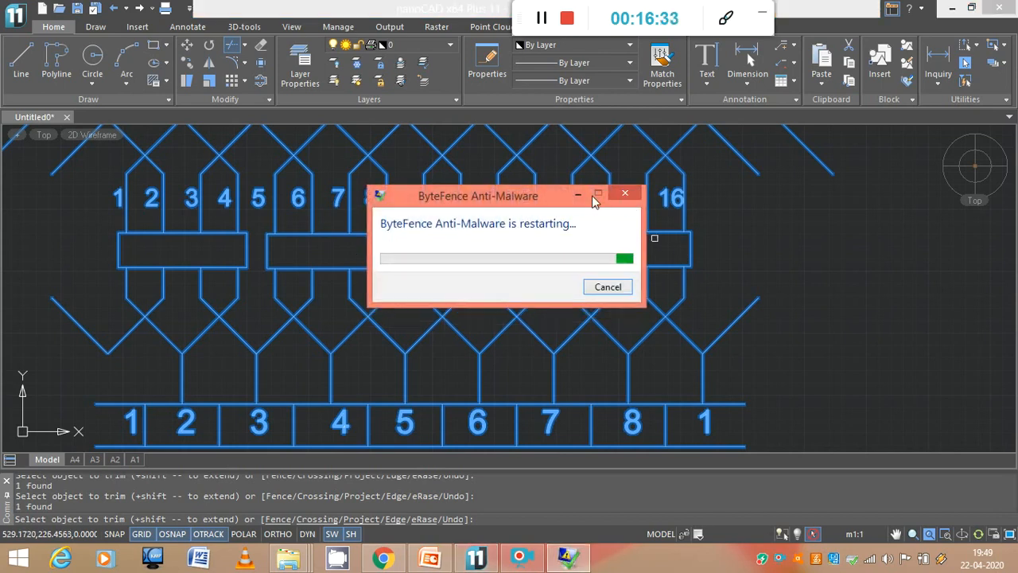
{"action": "key", "text": "Escape"}
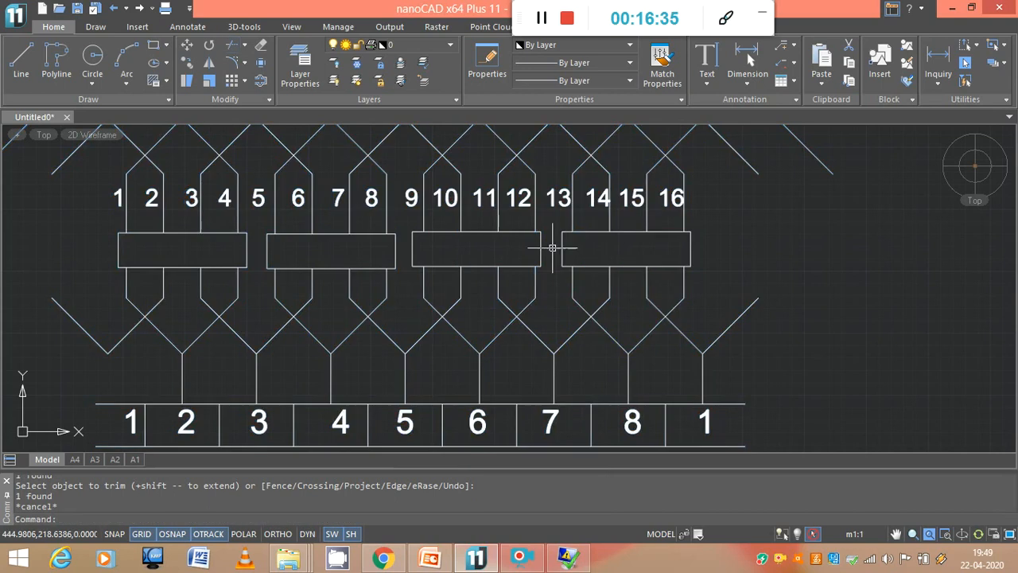
Step: Add the single-line text N inside the first pole rectangle, with height 18.9431 and rotation 0
{"action": "scroll", "coordinate": [787, 295], "scroll_direction": "up", "scroll_amount": 2}
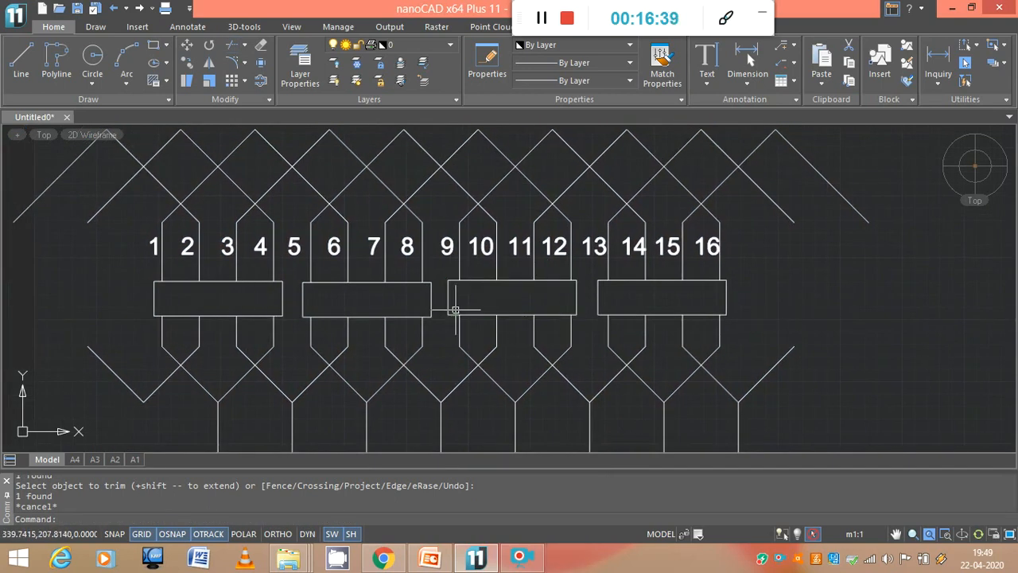
{"action": "left_click", "coordinate": [706, 83]}
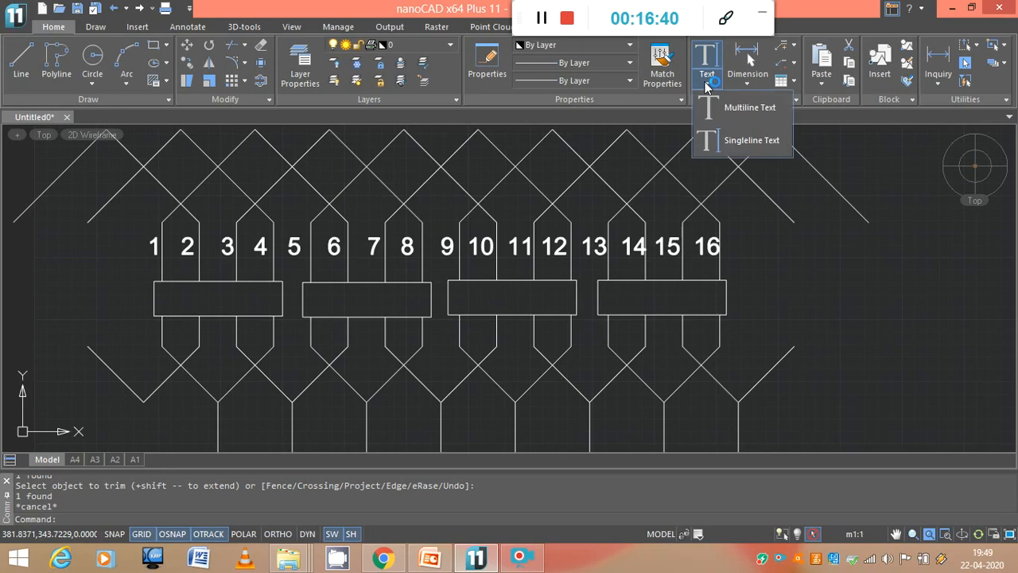
{"action": "left_click", "coordinate": [750, 141]}
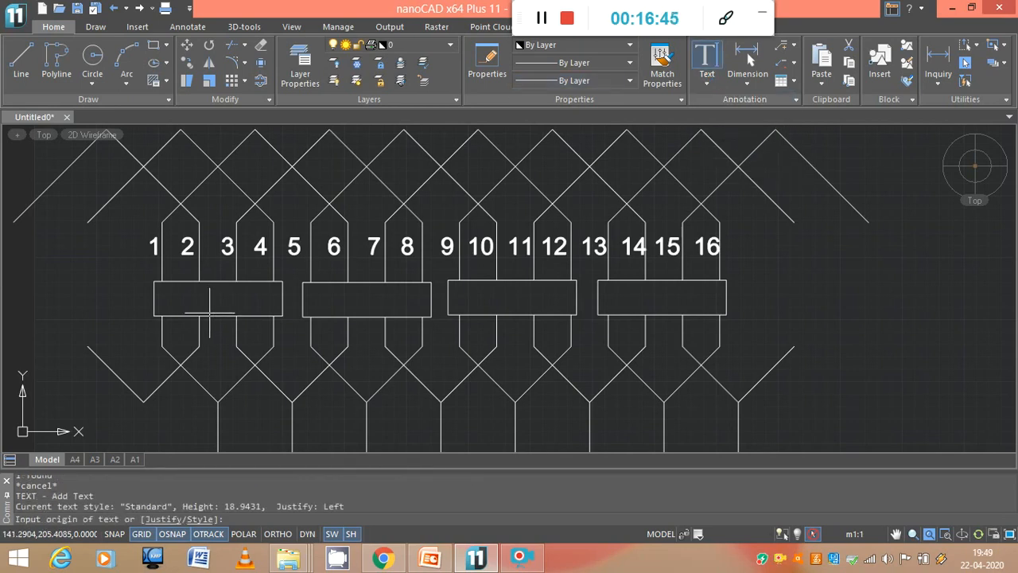
{"action": "left_click", "coordinate": [209, 312]}
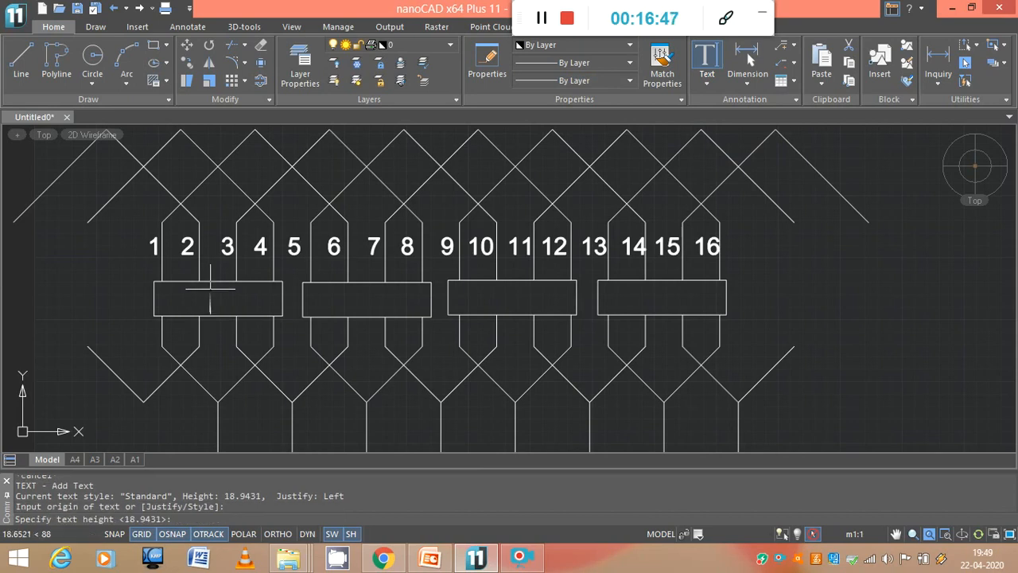
{"action": "key", "text": "Return"}
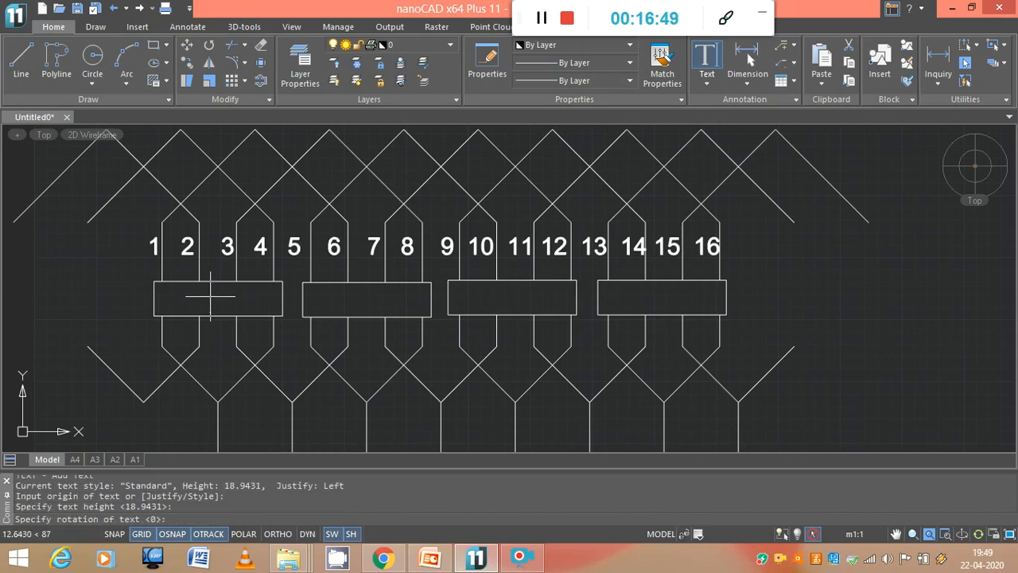
{"action": "key", "text": "Return"}
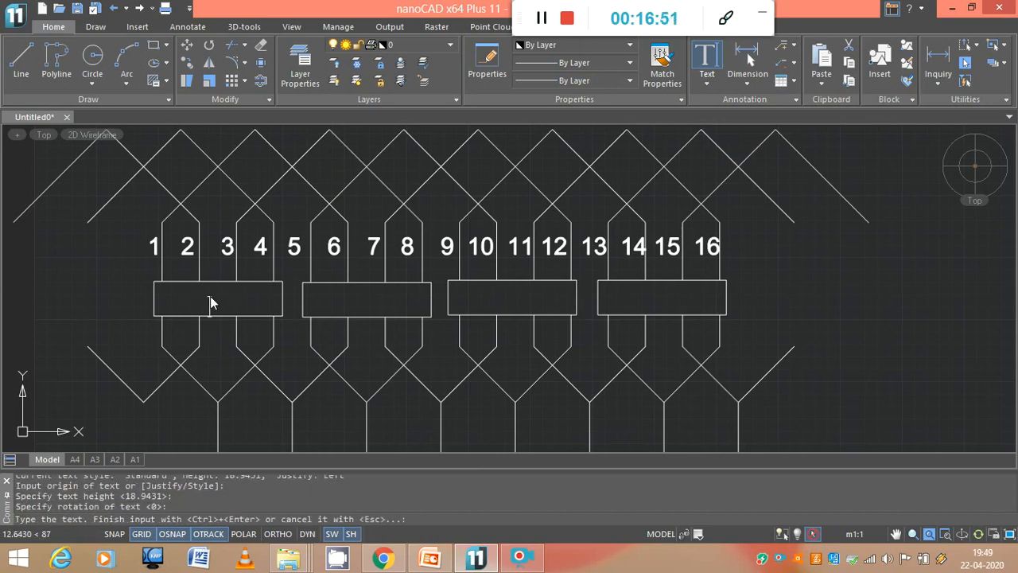
{"action": "type", "text": "N"}
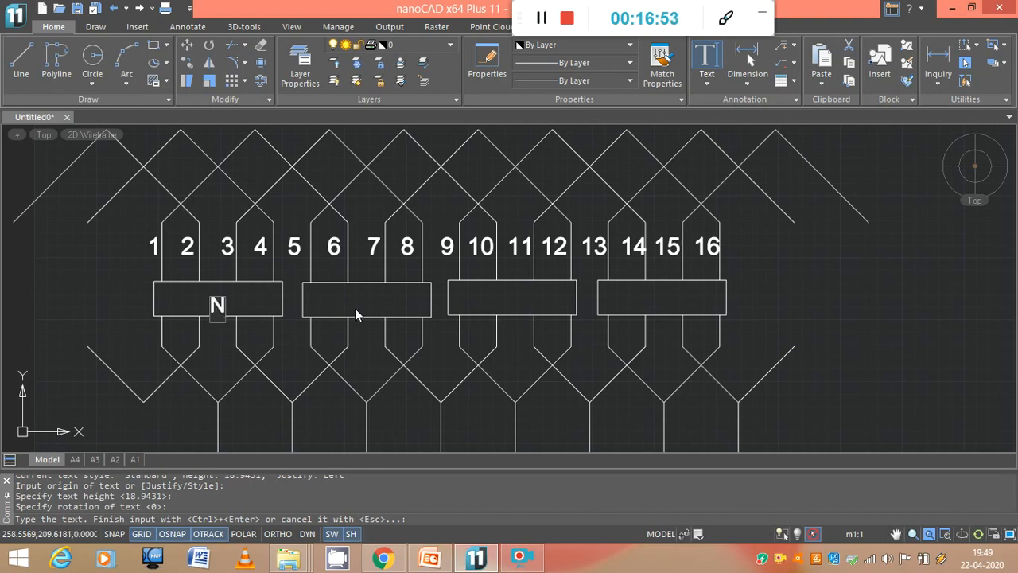
Step: Label the second, third and fourth pole rectangles S, N and S with the same text settings
{"action": "key", "text": "Return"}
{"action": "type", "text": "S"}
{"action": "key", "text": "Return"}
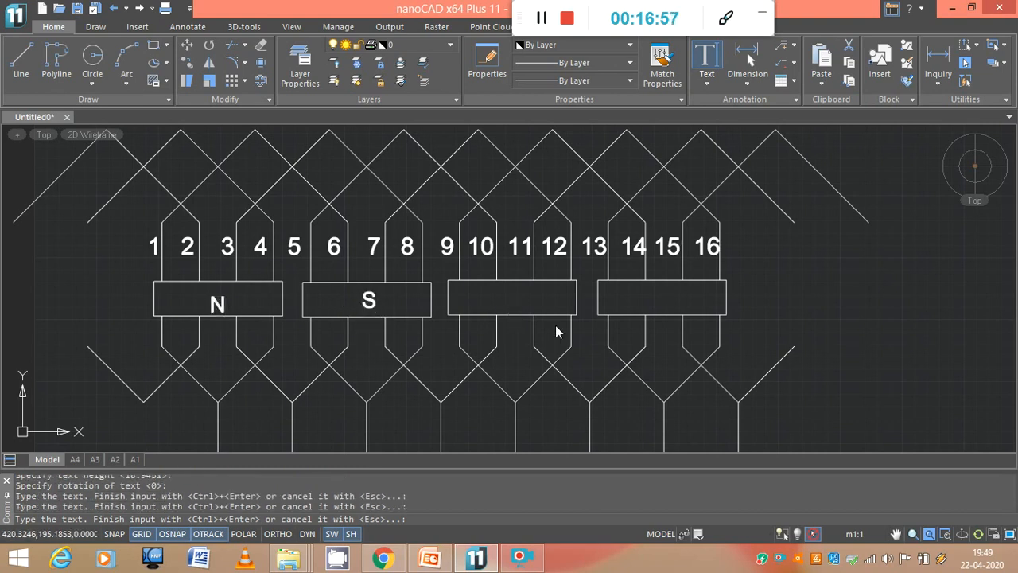
{"action": "type", "text": "N"}
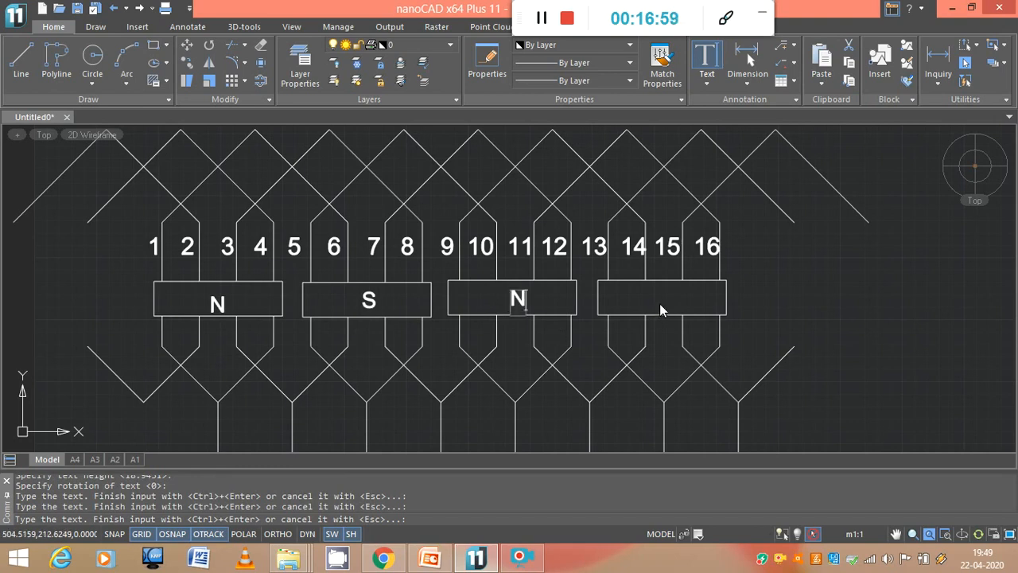
{"action": "left_click", "coordinate": [660, 303]}
{"action": "type", "text": "S"}
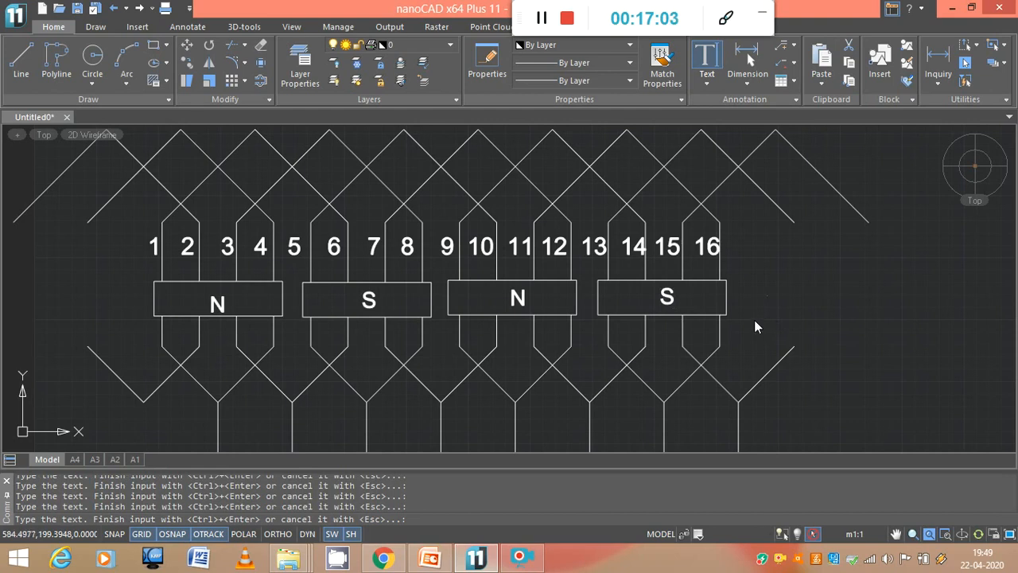
{"action": "key", "text": "Escape"}
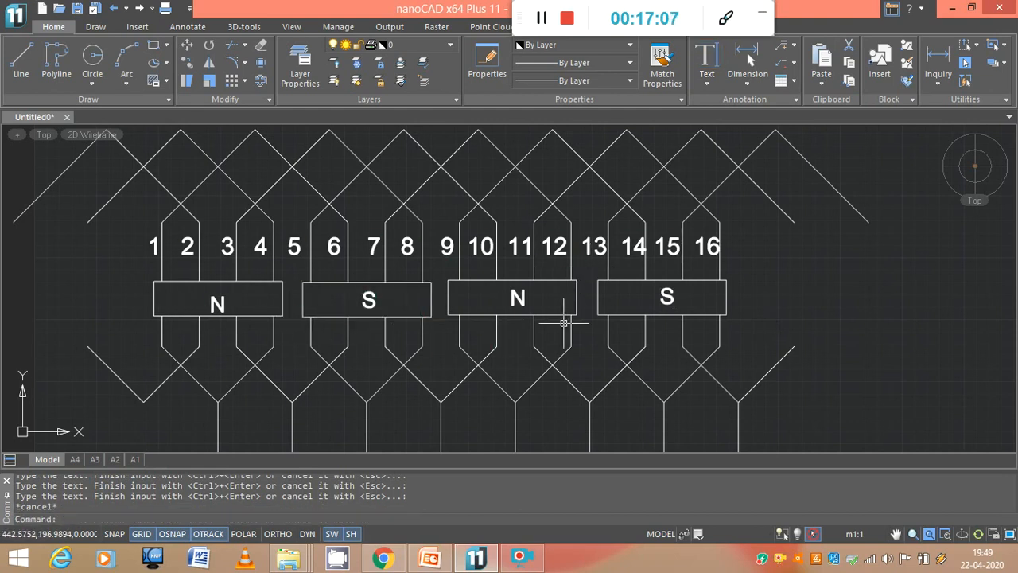
{"action": "scroll", "coordinate": [751, 308], "scroll_direction": "down", "scroll_amount": 2}
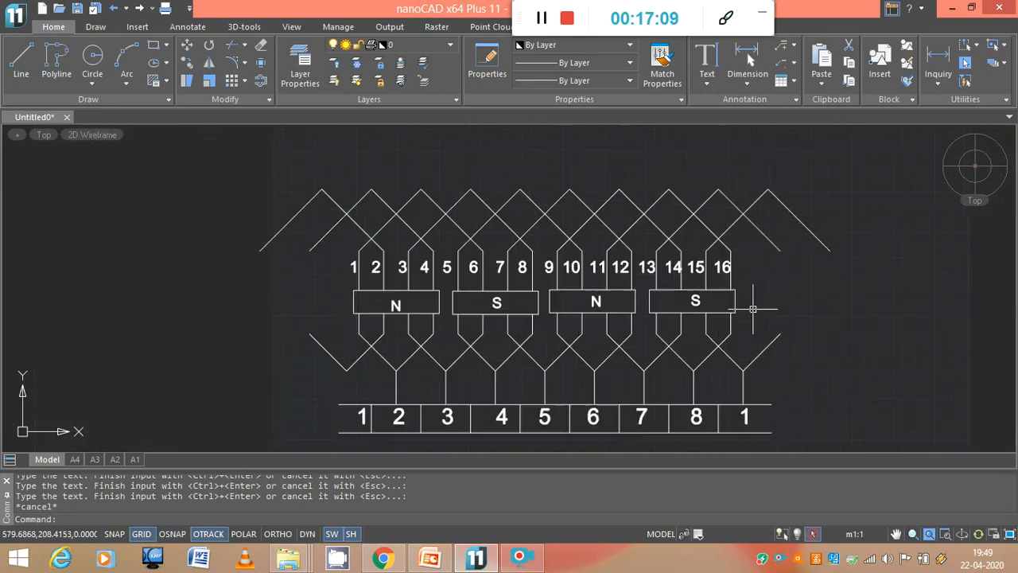
{"action": "scroll", "coordinate": [813, 309], "scroll_direction": "up", "scroll_amount": 2}
{"action": "type", "text": "ar"}
{"action": "key", "text": "Return"}
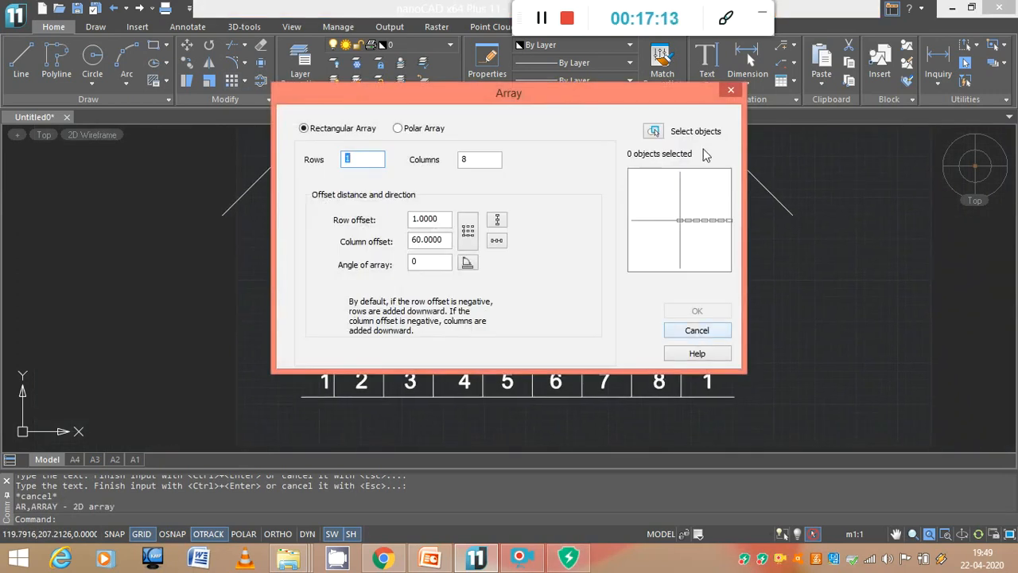
{"action": "left_click", "coordinate": [731, 91]}
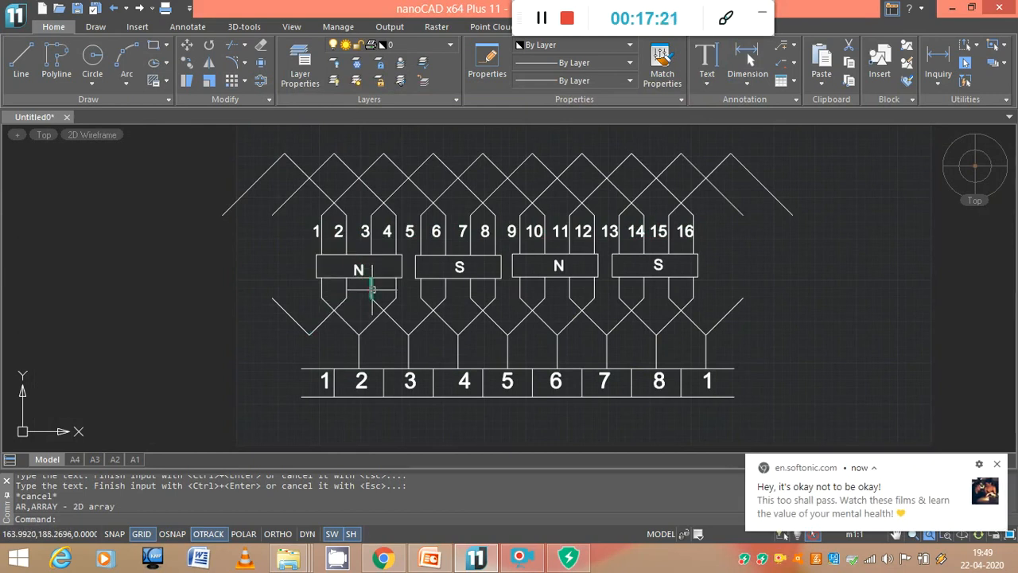
{"action": "left_click", "coordinate": [997, 464]}
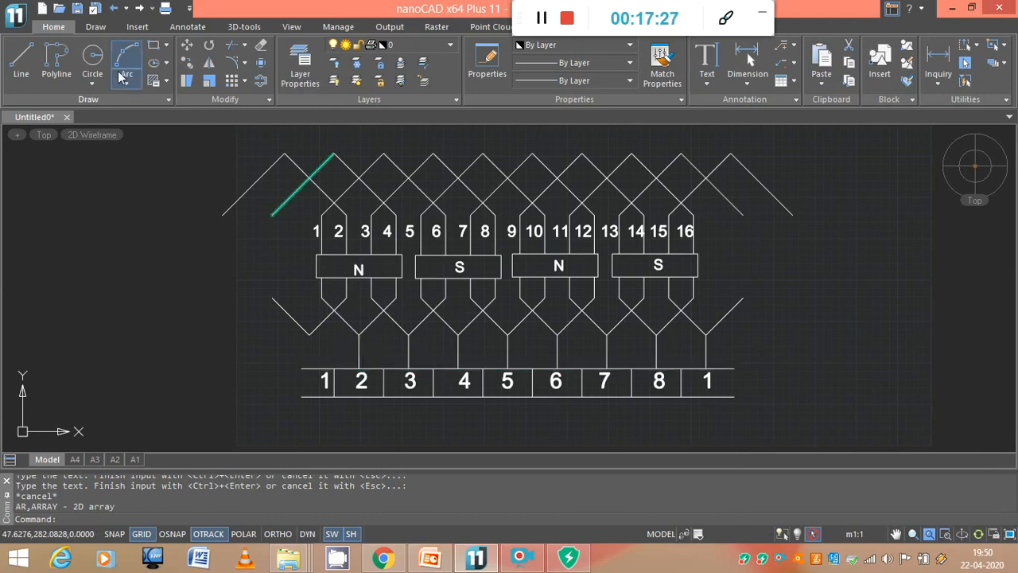
Step: Draw a downward polyline arrowhead about 15 mm long on conductor 1 below the first N pole, with starting width 10 and ending width 0
{"action": "scroll", "coordinate": [318, 309], "scroll_direction": "up", "scroll_amount": 5}
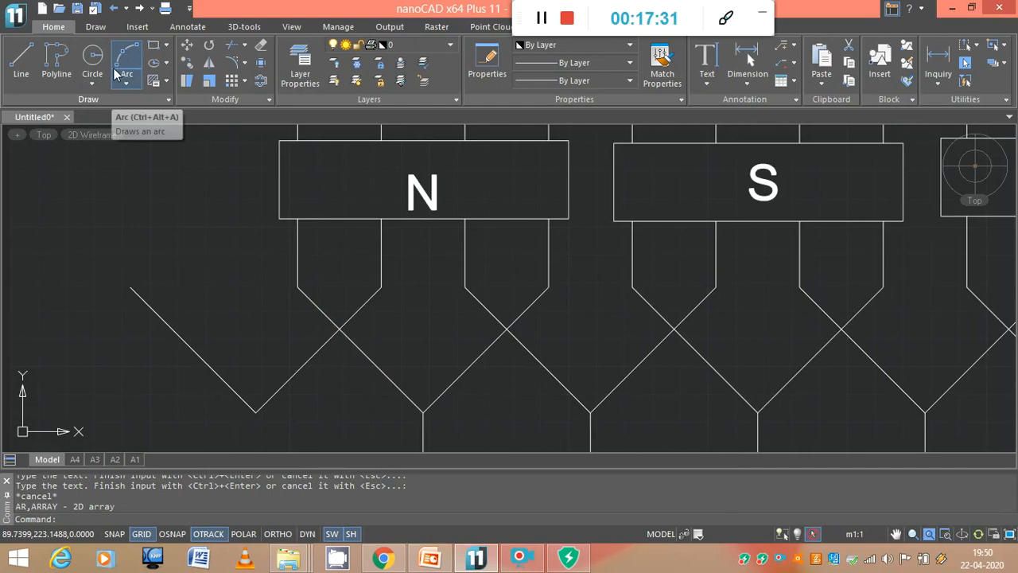
{"action": "left_click", "coordinate": [56, 80]}
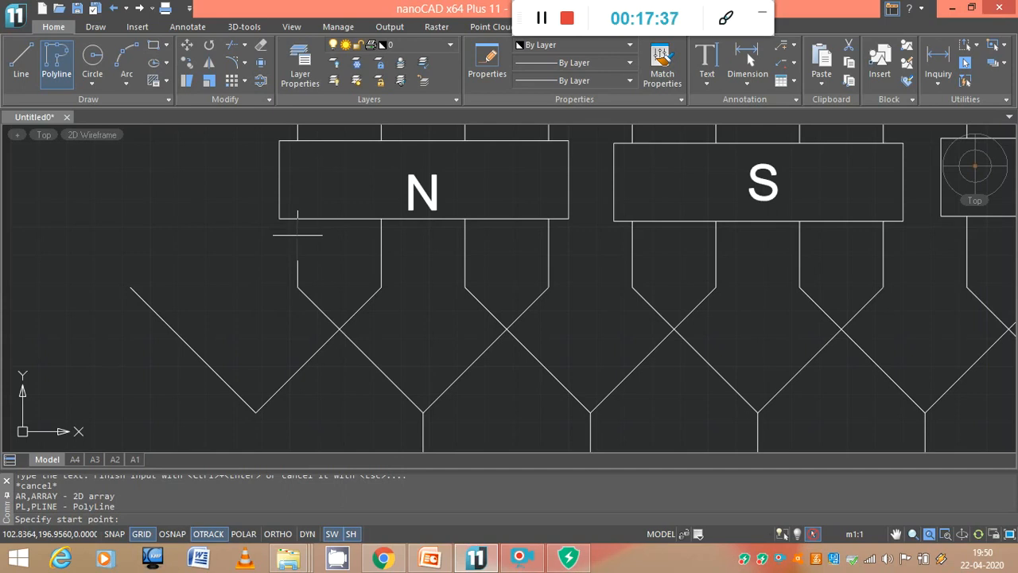
{"action": "left_click", "coordinate": [298, 234]}
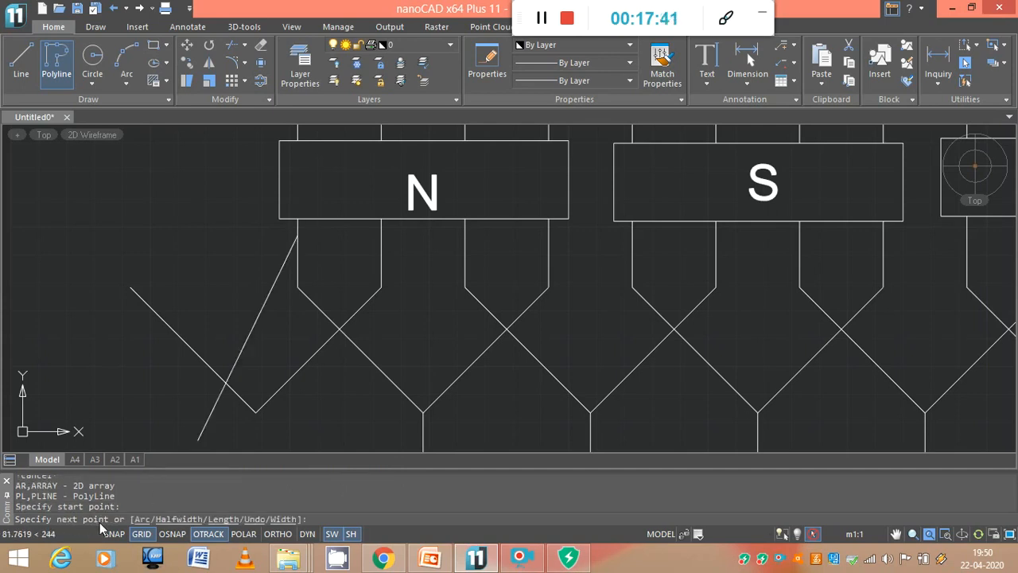
{"action": "left_click", "coordinate": [284, 520]}
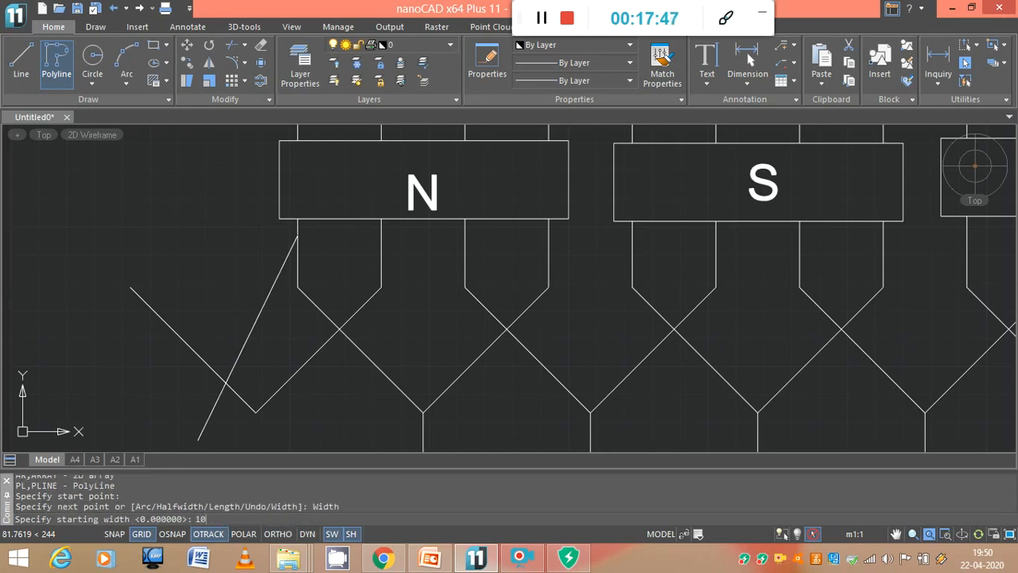
{"action": "type", "text": "10"}
{"action": "key", "text": "Return"}
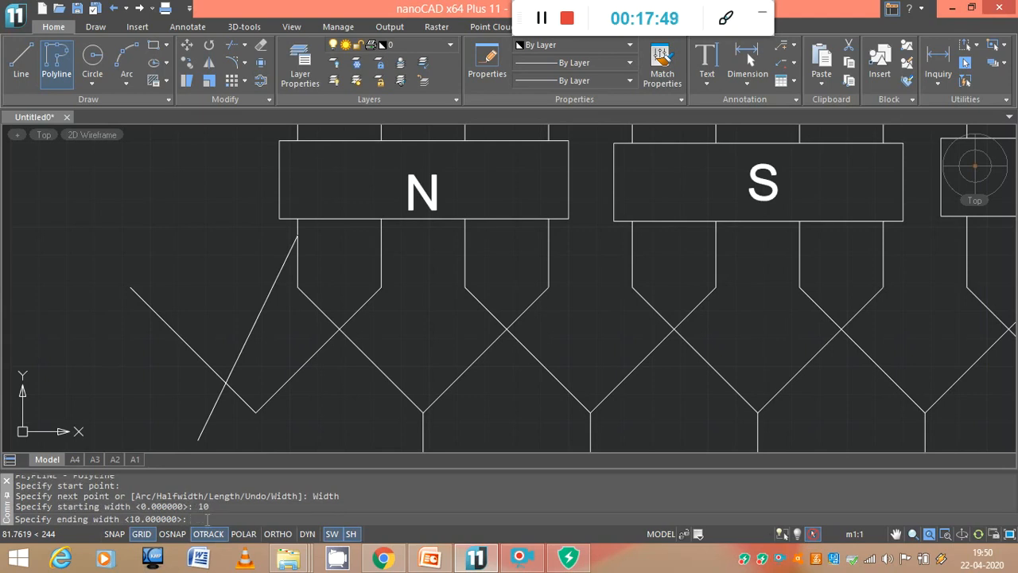
{"action": "key", "text": "Return"}
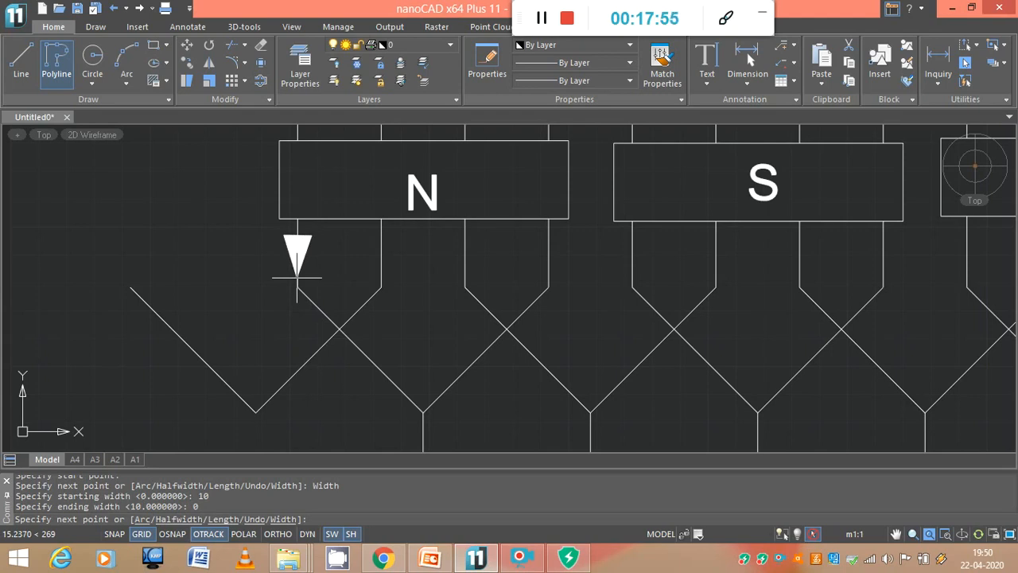
{"action": "left_click", "coordinate": [298, 278]}
{"action": "key", "text": "Escape"}
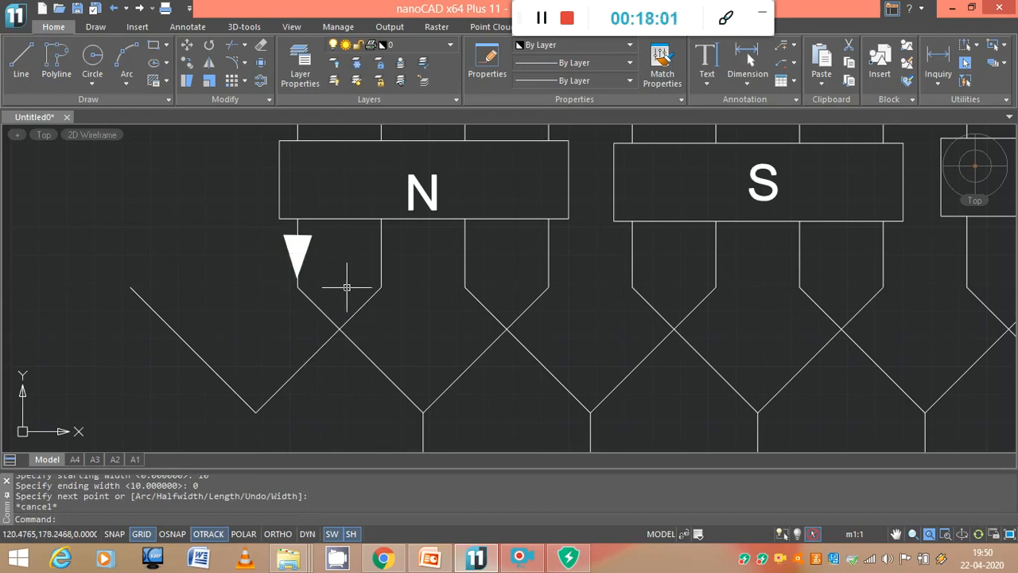
Step: Array the arrowhead in 1 row and 4 columns with a column offset of 30, across conductors 1 to 4
{"action": "left_click", "coordinate": [307, 239]}
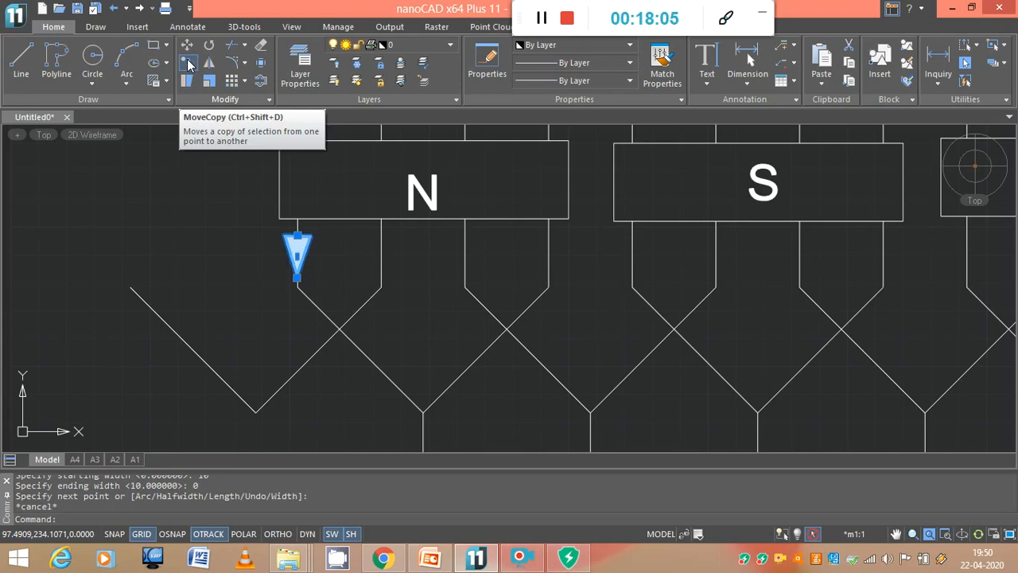
{"action": "left_click", "coordinate": [241, 80]}
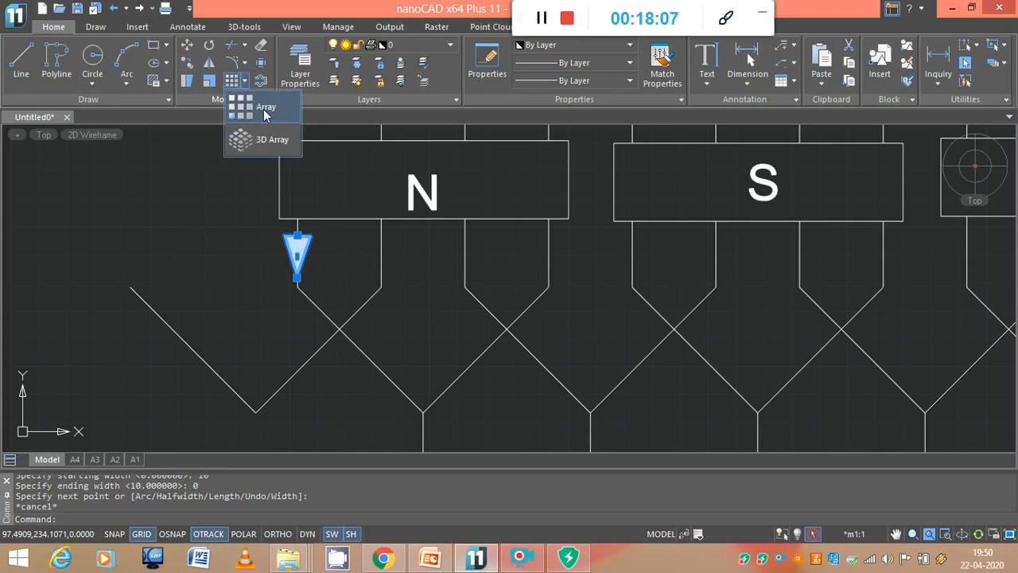
{"action": "left_click", "coordinate": [264, 109]}
{"action": "left_click", "coordinate": [477, 159]}
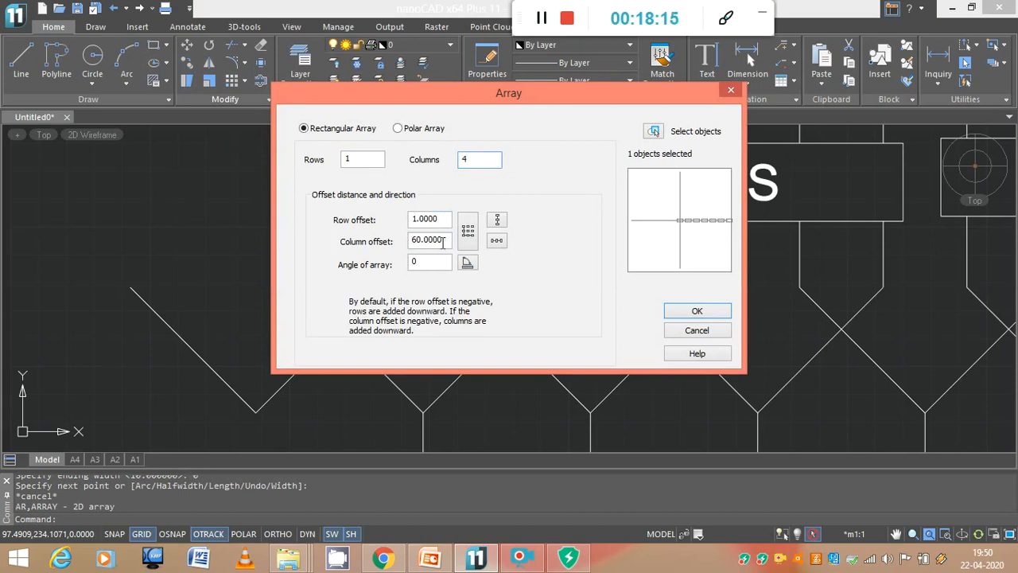
{"action": "left_click_drag", "start_coordinate": [445, 242], "coordinate": [405, 242]}
{"action": "type", "text": "30"}
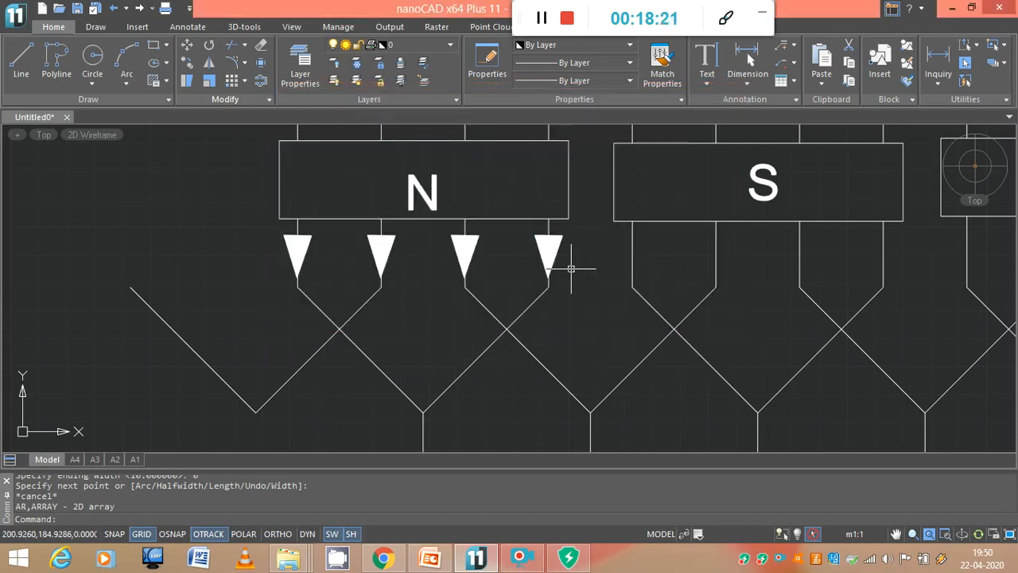
Step: Copy the four downward arrows onto conductors 9 to 12 below the second N pole
{"action": "scroll", "coordinate": [475, 286], "scroll_direction": "down", "scroll_amount": 2}
{"action": "scroll", "coordinate": [579, 302], "scroll_direction": "down", "scroll_amount": 4}
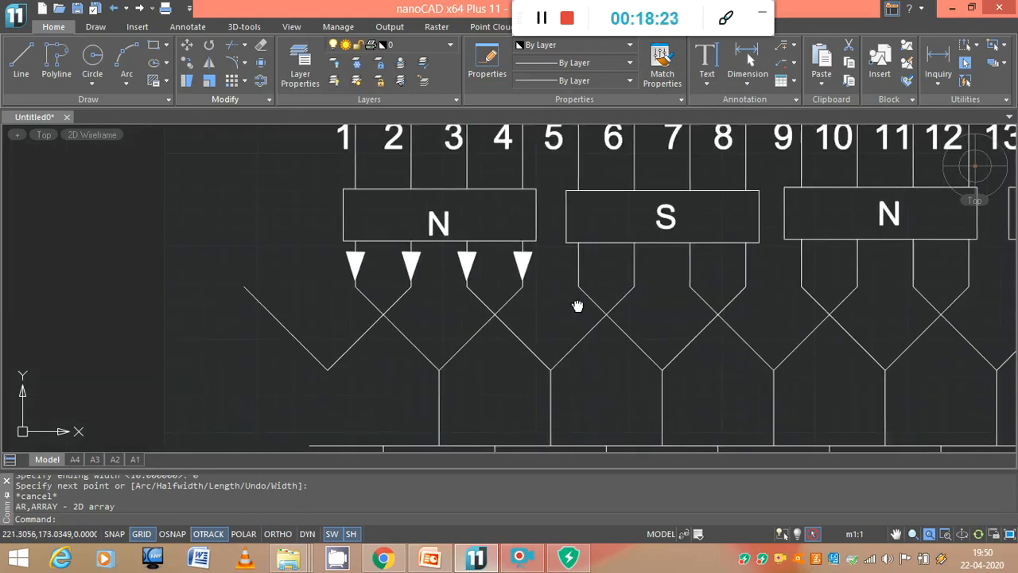
{"action": "left_click", "coordinate": [325, 279]}
{"action": "left_click", "coordinate": [363, 278]}
{"action": "left_click", "coordinate": [400, 277]}
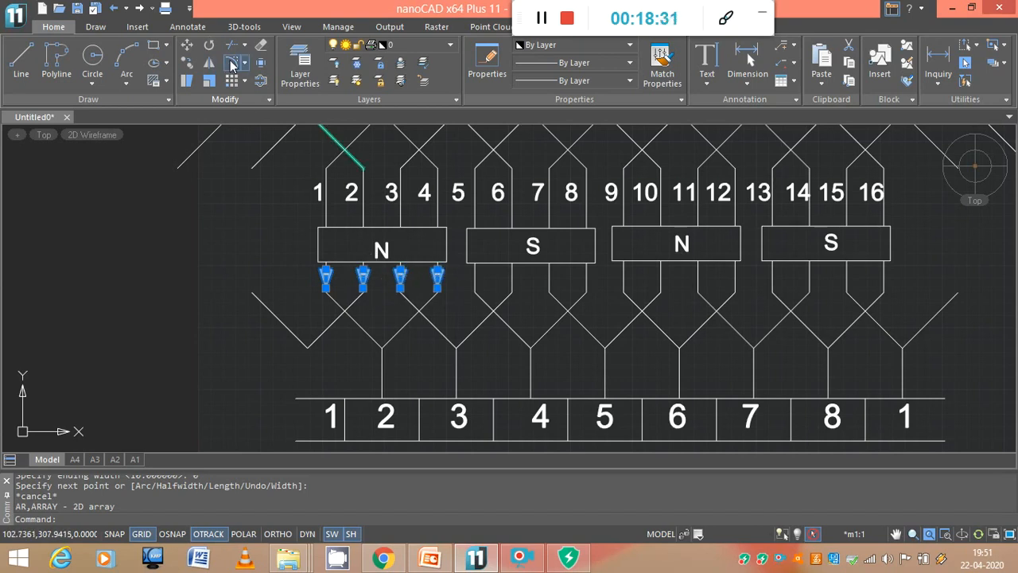
{"action": "left_click", "coordinate": [189, 64]}
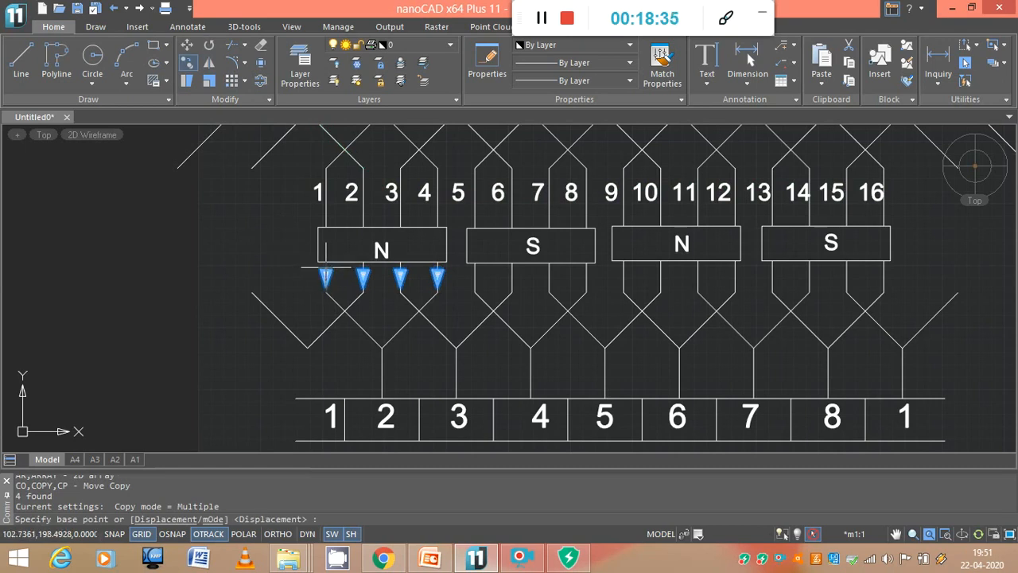
{"action": "left_click", "coordinate": [326, 267]}
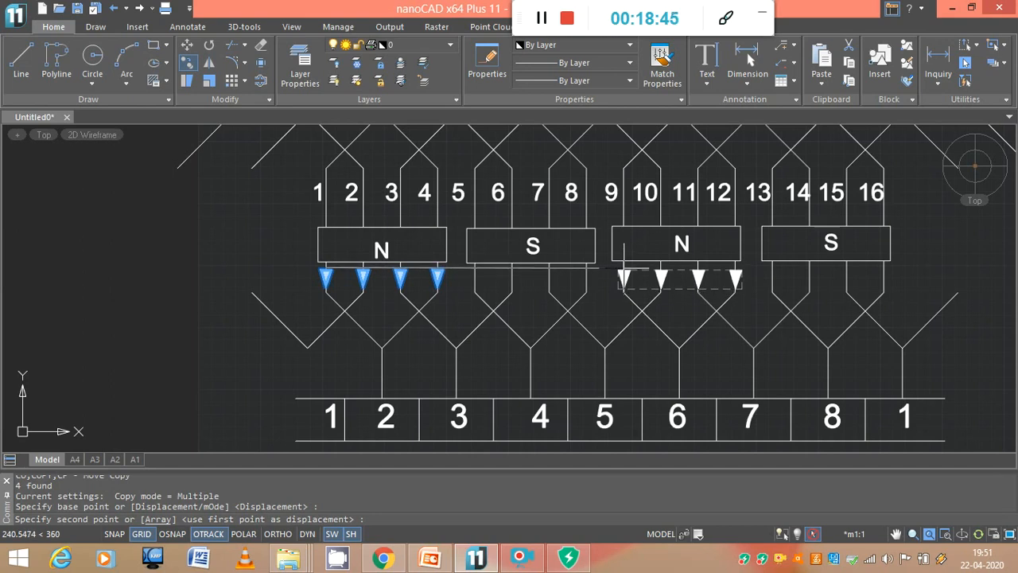
{"action": "left_click", "coordinate": [624, 268]}
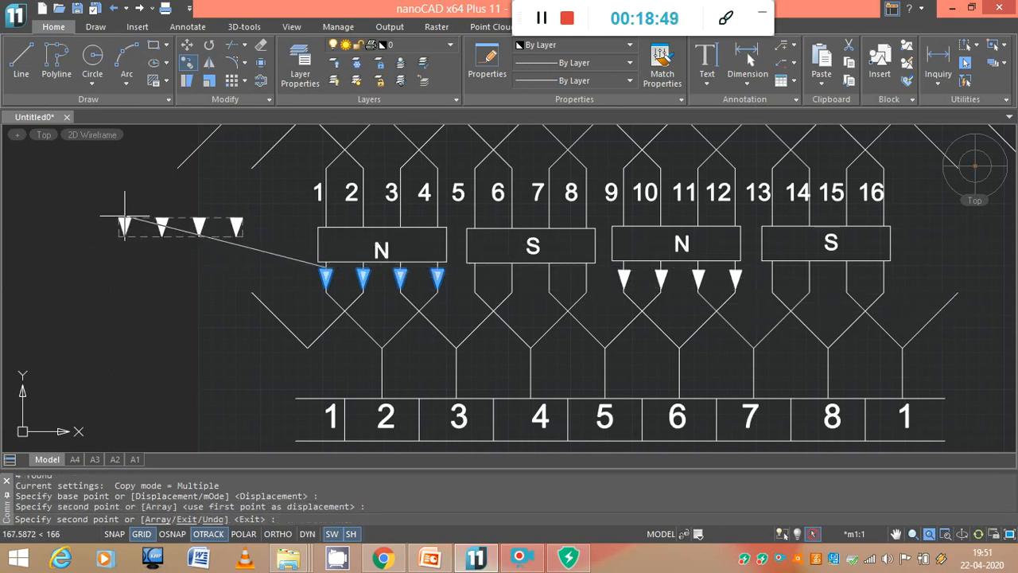
Step: Place a spare copy of the four arrows in the empty area beside the diagram and rotate it by 180 degrees
{"action": "left_click", "coordinate": [124, 217]}
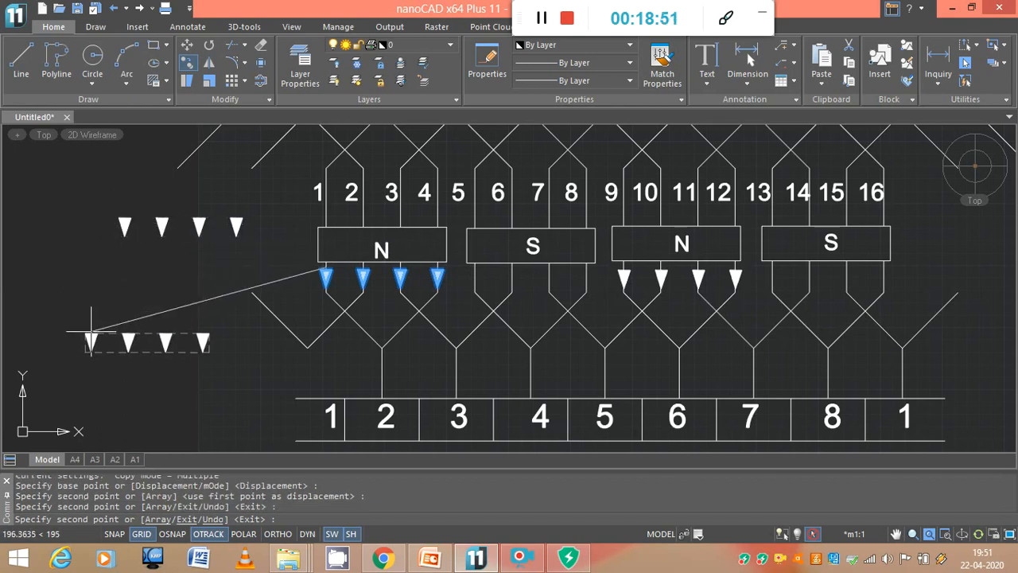
{"action": "key", "text": "Escape"}
{"action": "left_click", "coordinate": [97, 182]}
{"action": "left_click", "coordinate": [267, 269]}
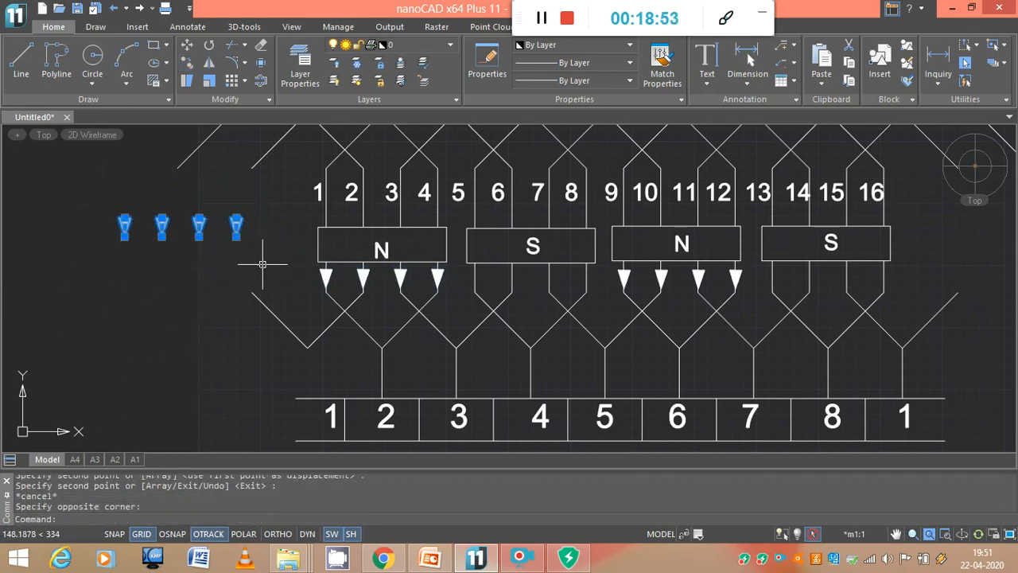
{"action": "left_click", "coordinate": [209, 45]}
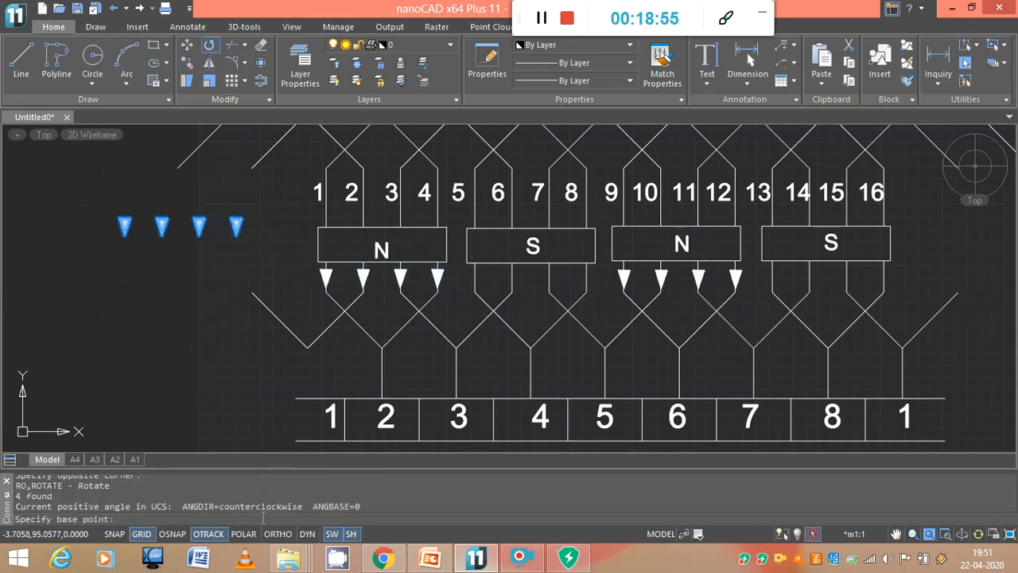
{"action": "left_click", "coordinate": [161, 216]}
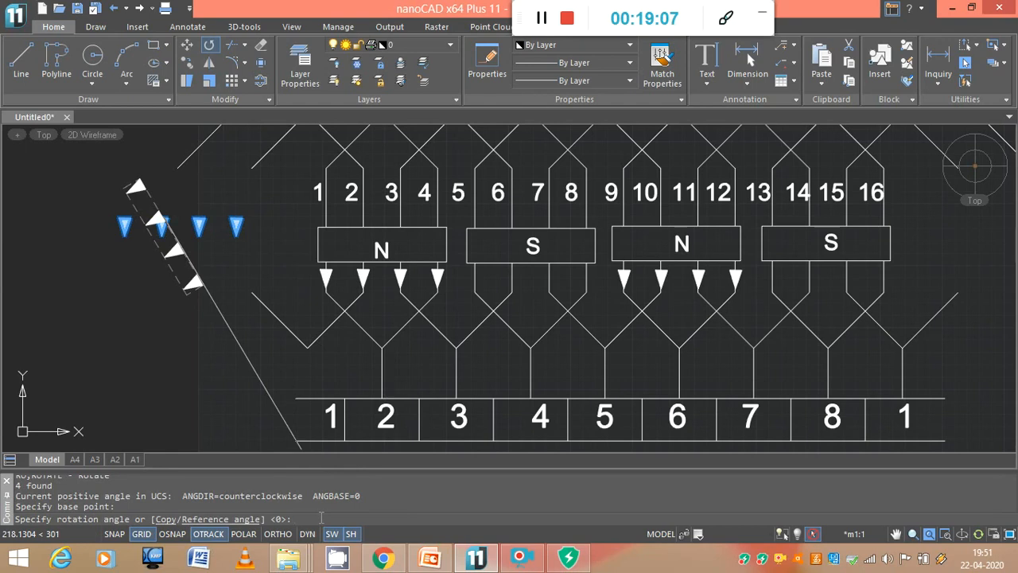
{"action": "key", "text": "Return"}
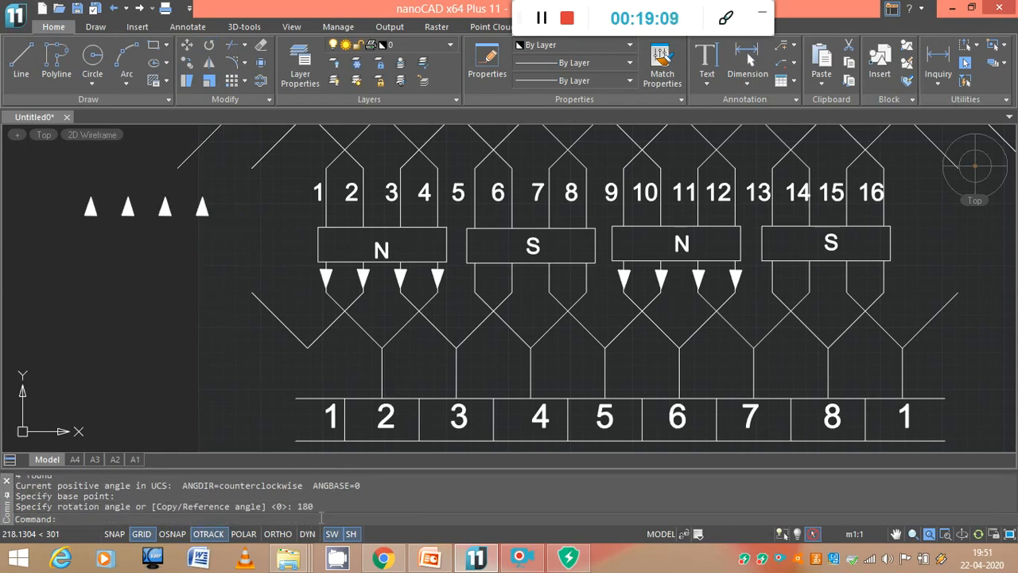
Step: Turn on object snap and abandon the copy of the four upward arrows started from a wrong base point
{"action": "left_click", "coordinate": [72, 182]}
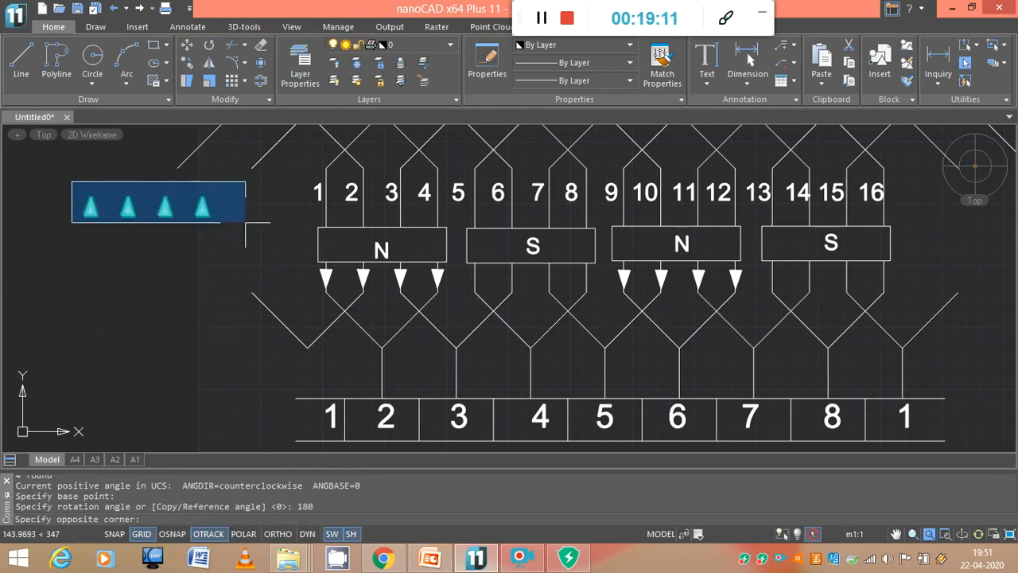
{"action": "left_click", "coordinate": [246, 224]}
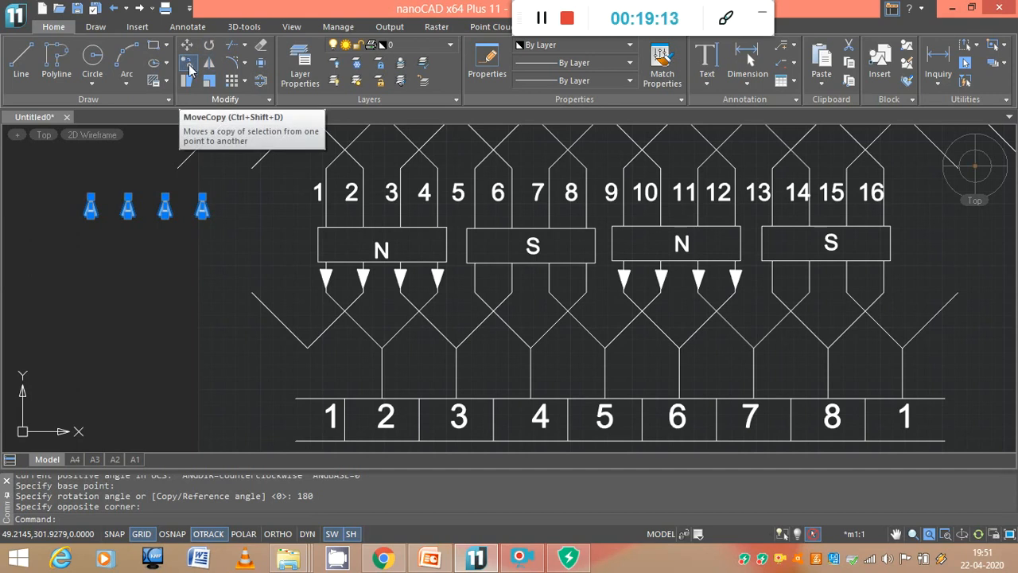
{"action": "left_click", "coordinate": [188, 68]}
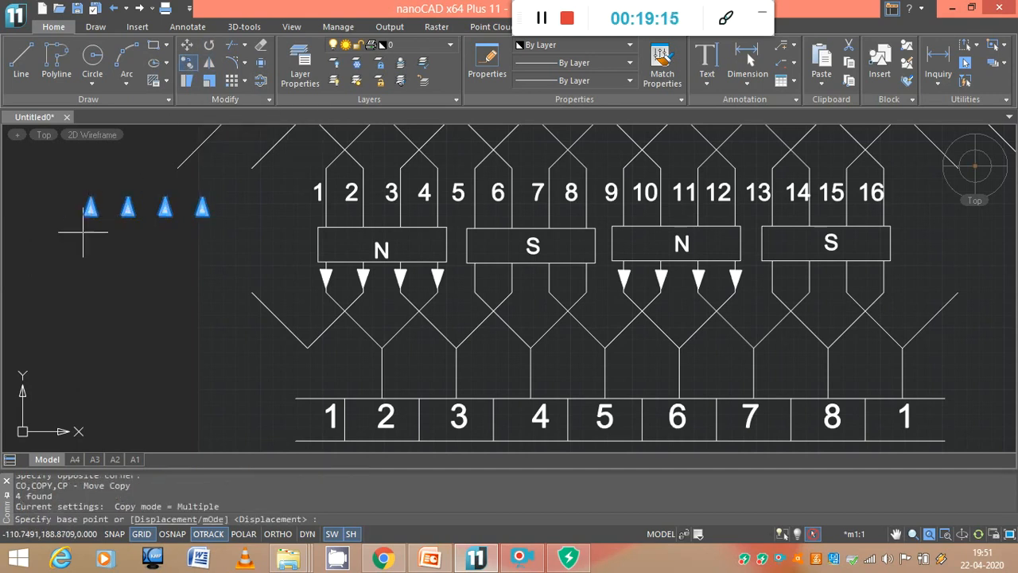
{"action": "right_click", "coordinate": [166, 534]}
{"action": "left_click", "coordinate": [190, 521]}
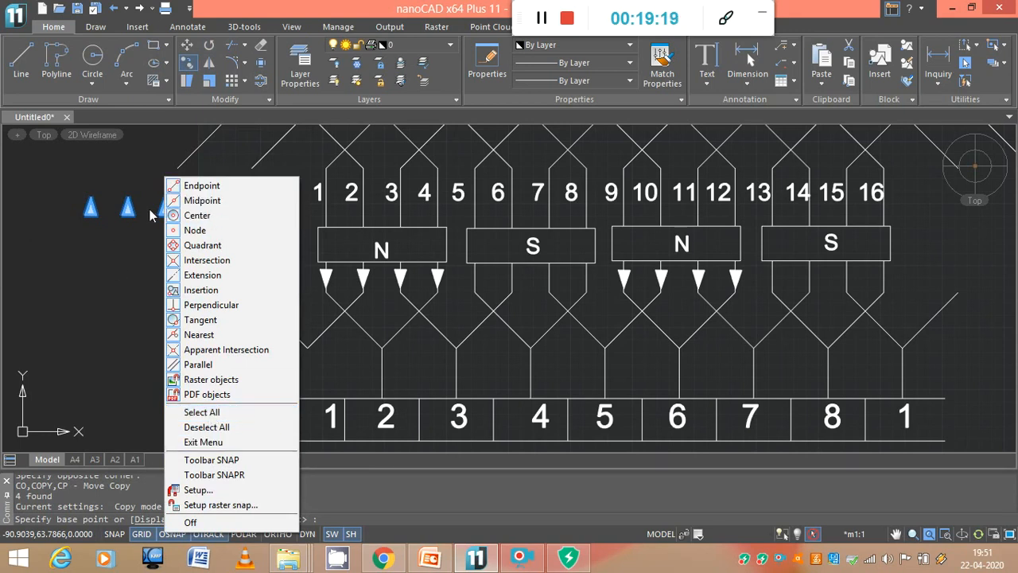
{"action": "left_click", "coordinate": [85, 431]}
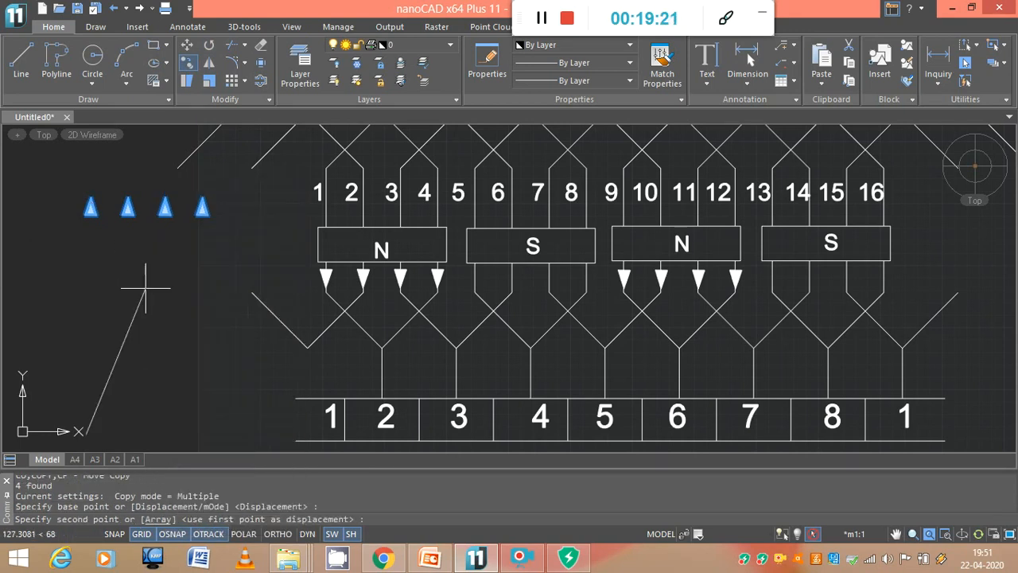
{"action": "key", "text": "Escape"}
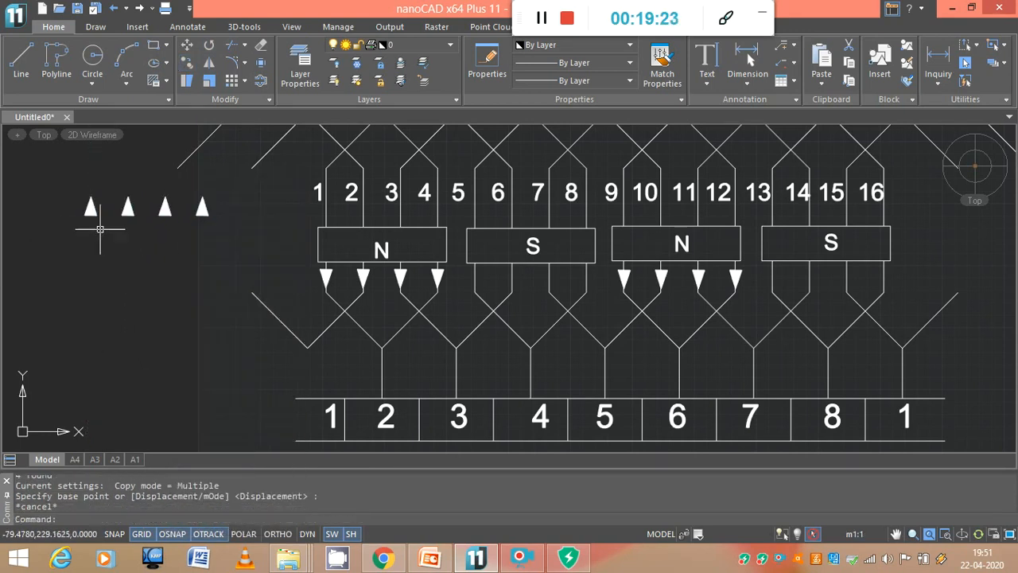
Step: Copy the four upward arrows onto conductors 5 to 8 and 13 to 16, just above the two S poles
{"action": "left_click_drag", "start_coordinate": [61, 190], "coordinate": [227, 248]}
{"action": "left_click", "coordinate": [187, 62]}
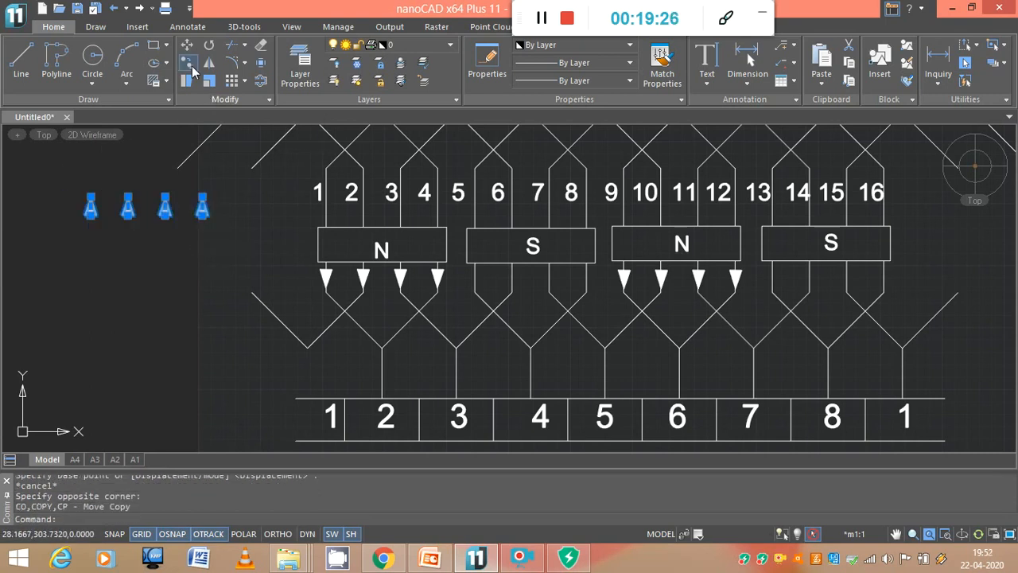
{"action": "left_click", "coordinate": [90, 213]}
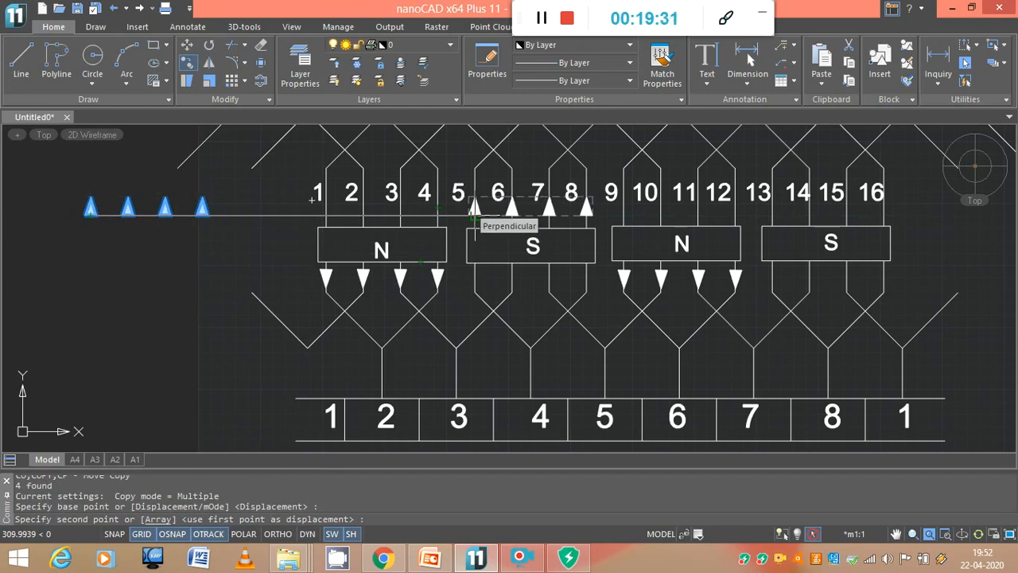
{"action": "left_click", "coordinate": [475, 213]}
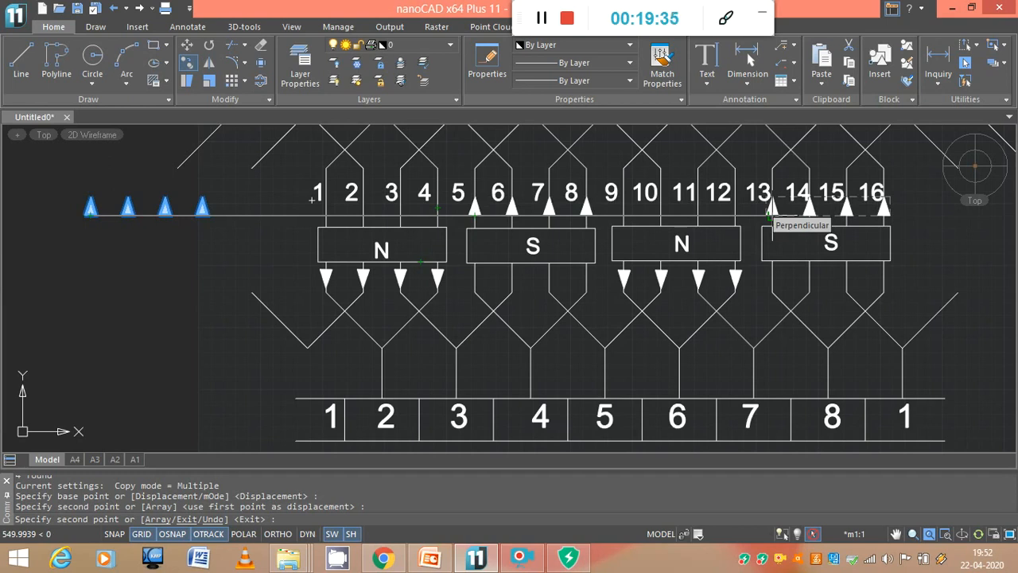
{"action": "left_click", "coordinate": [771, 214]}
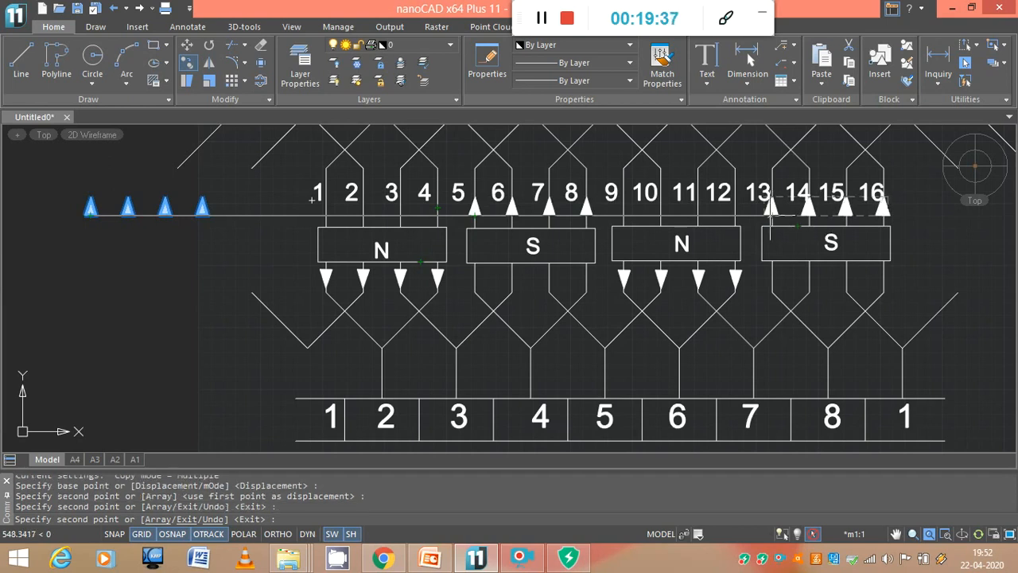
{"action": "key", "text": "Escape"}
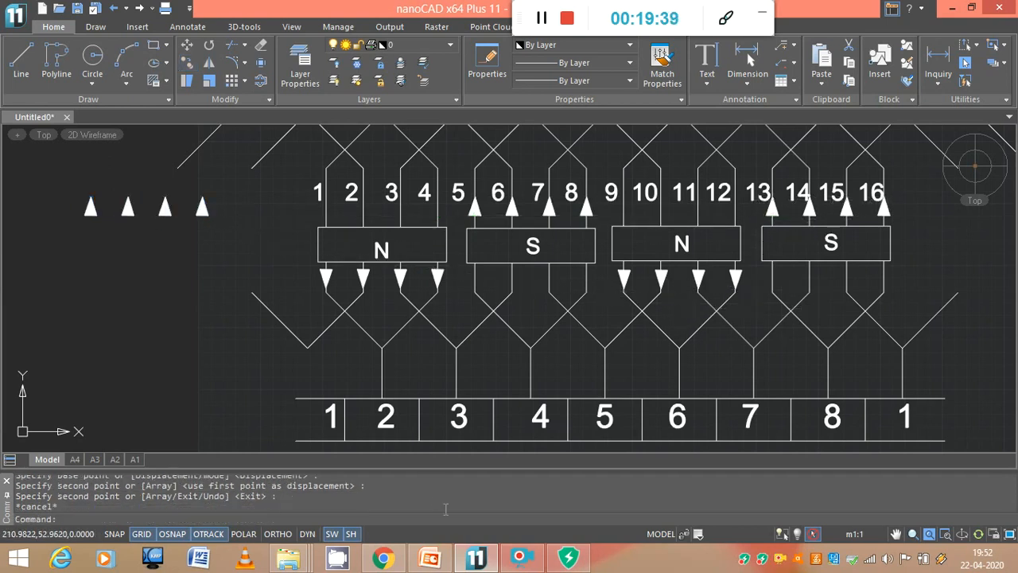
Step: Erase the spare set of four upward arrows beside the diagram
{"action": "scroll", "coordinate": [997, 315], "scroll_direction": "down", "scroll_amount": 2}
{"action": "middle_click_drag", "start_coordinate": [970, 318], "coordinate": [739, 314]}
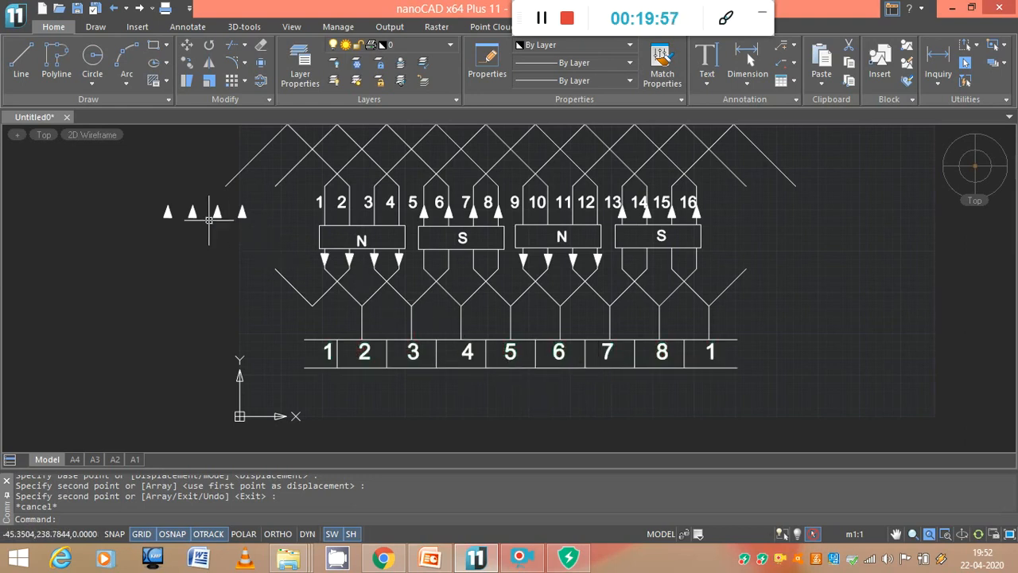
{"action": "left_click", "coordinate": [141, 197]}
{"action": "left_click", "coordinate": [273, 247]}
{"action": "type", "text": "e"}
{"action": "key", "text": "Return"}
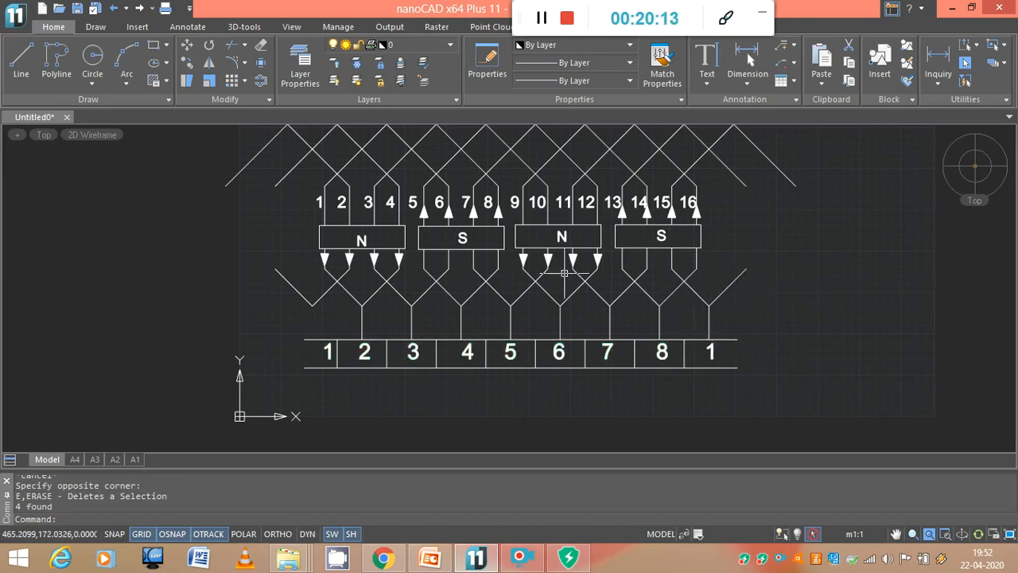
{"action": "left_click", "coordinate": [365, 352]}
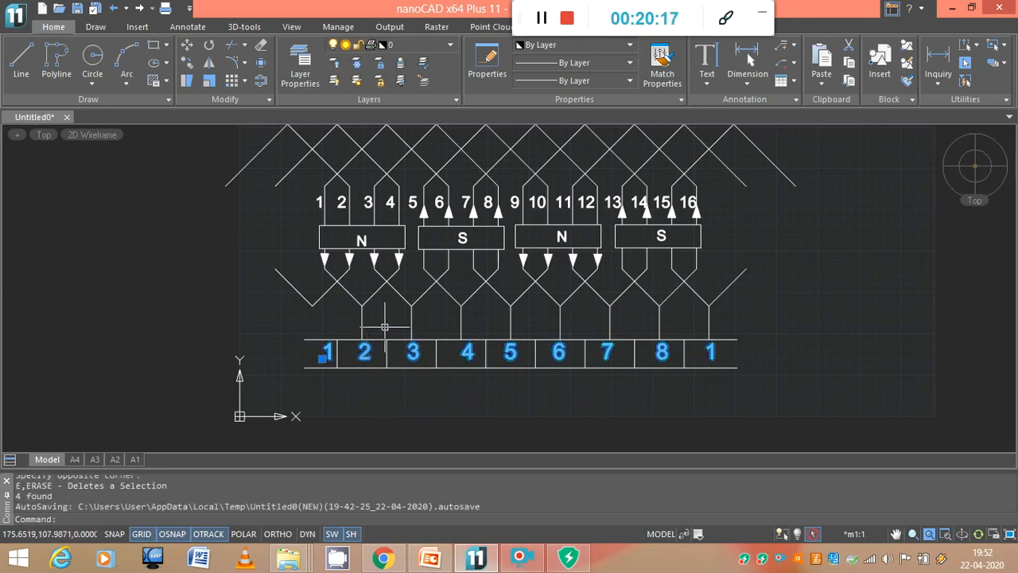
{"action": "key", "text": "Escape"}
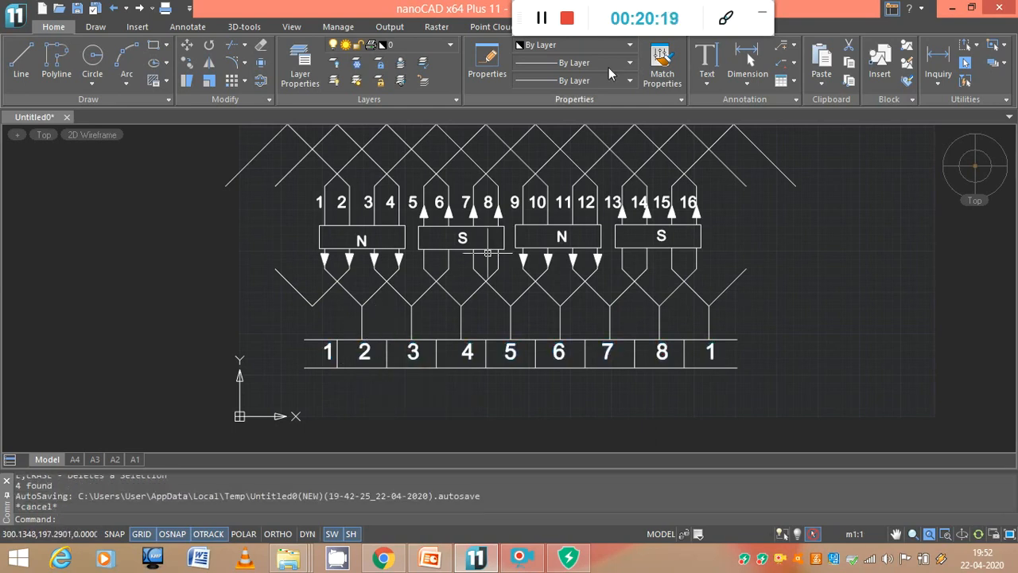
{"action": "left_click", "coordinate": [727, 22]}
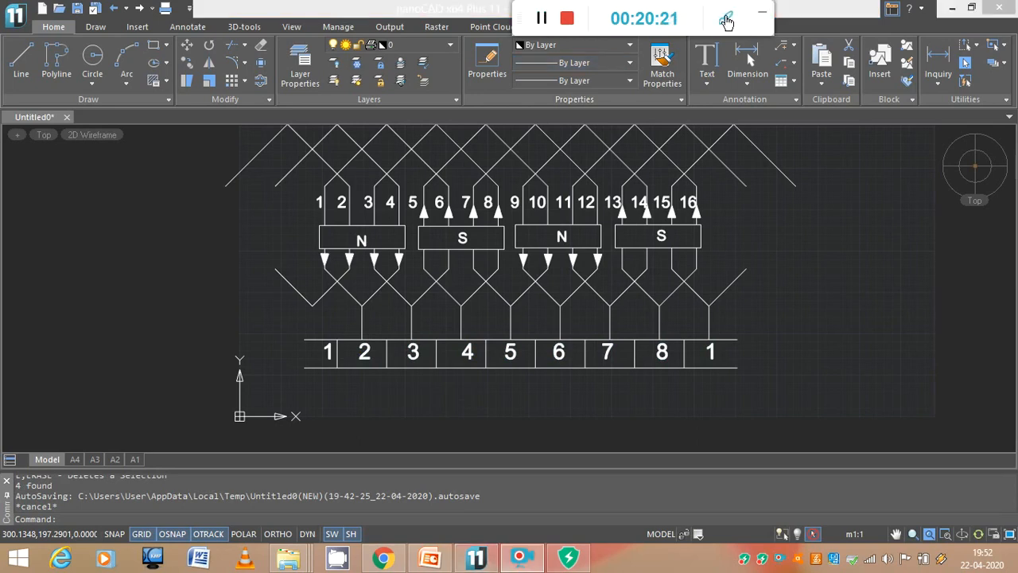
{"action": "left_click", "coordinate": [728, 21]}
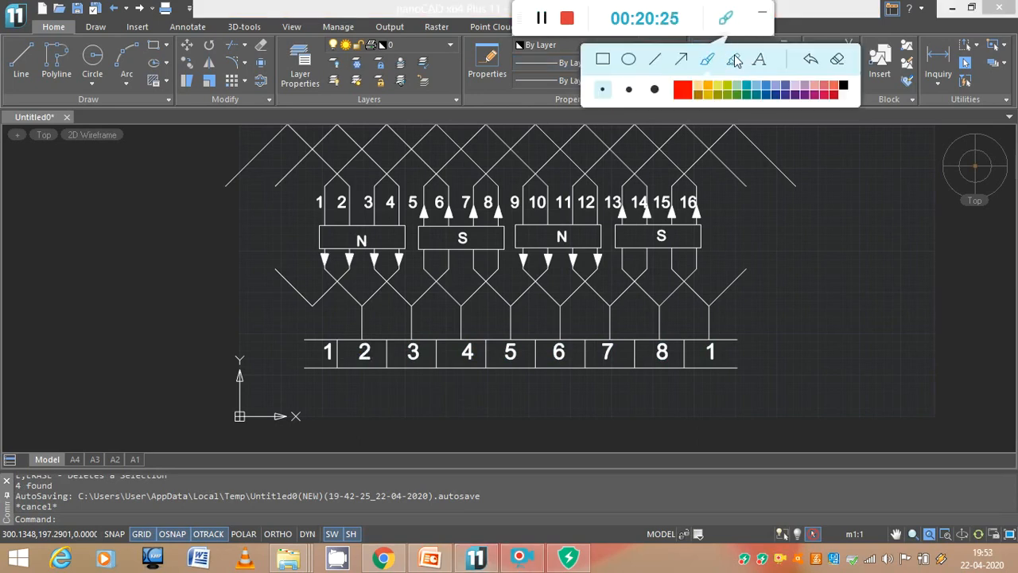
{"action": "left_click", "coordinate": [368, 341]}
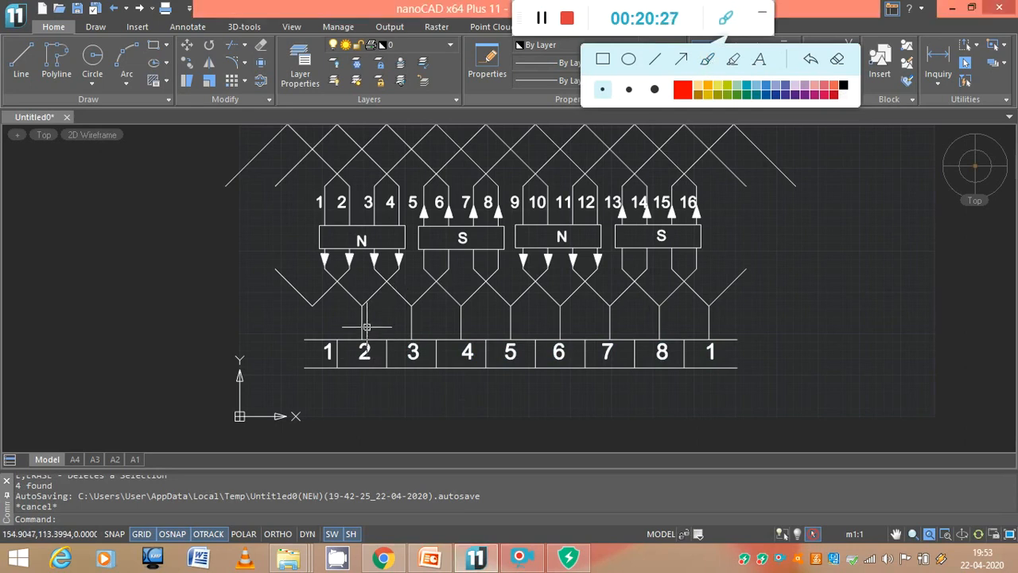
{"action": "left_click_drag", "start_coordinate": [696, 225], "coordinate": [696, 187]}
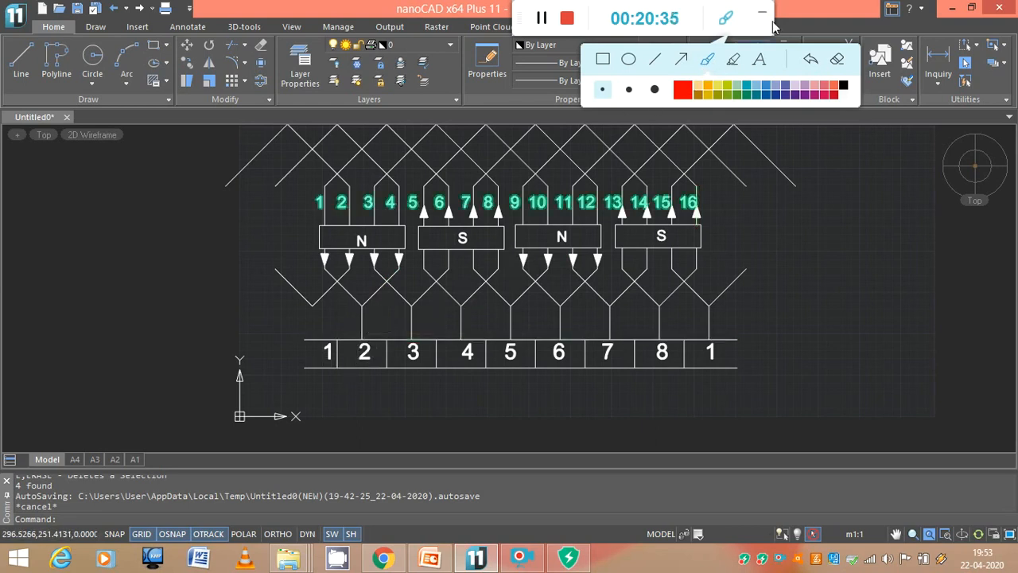
{"action": "left_click", "coordinate": [725, 32]}
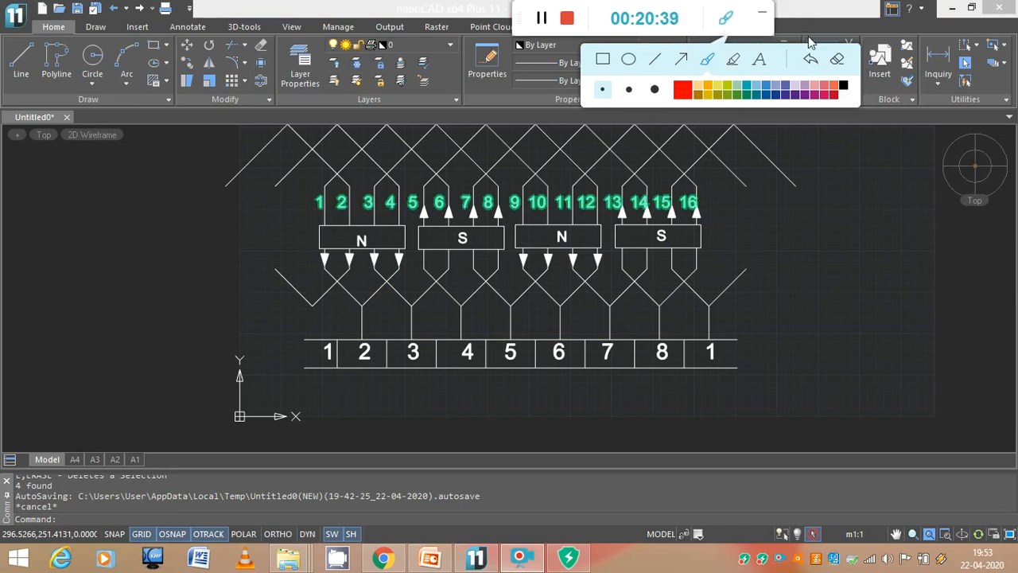
{"action": "left_click", "coordinate": [727, 26]}
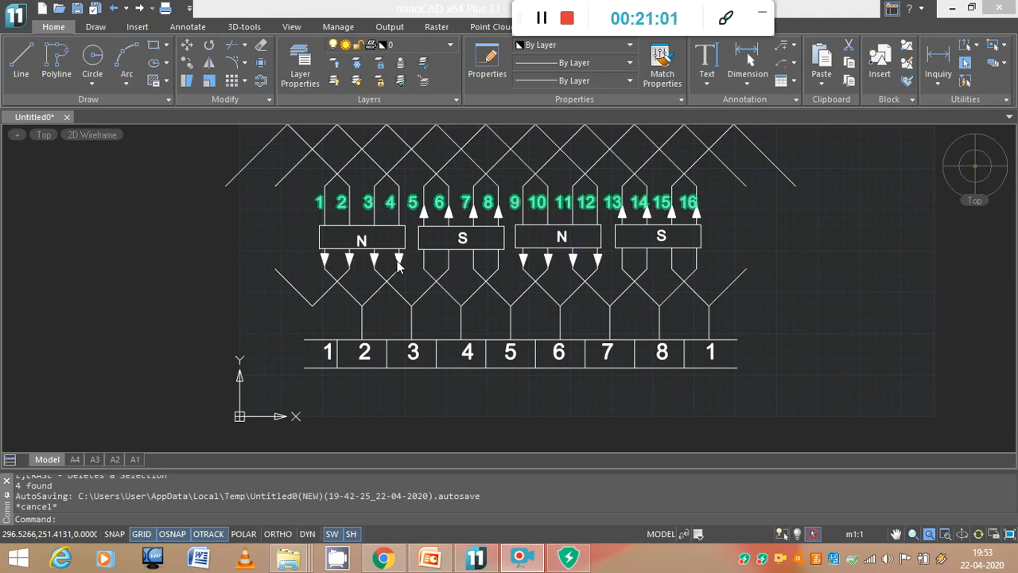
Step: Draw a brush rectangle about 60 by 30 mm directly beneath commutator segment 2, matching the segment's width
{"action": "left_click", "coordinate": [154, 44]}
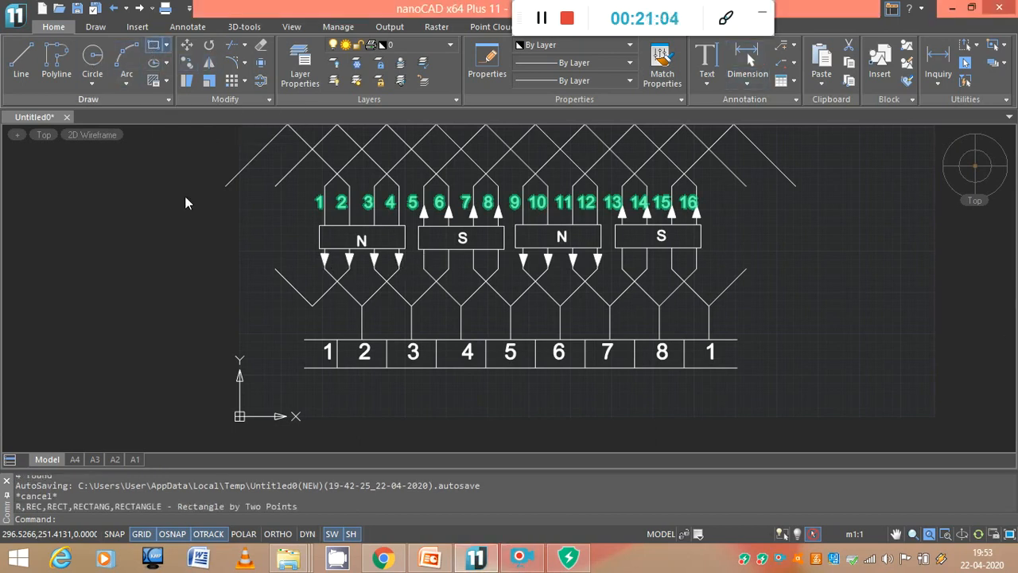
{"action": "left_click", "coordinate": [337, 368]}
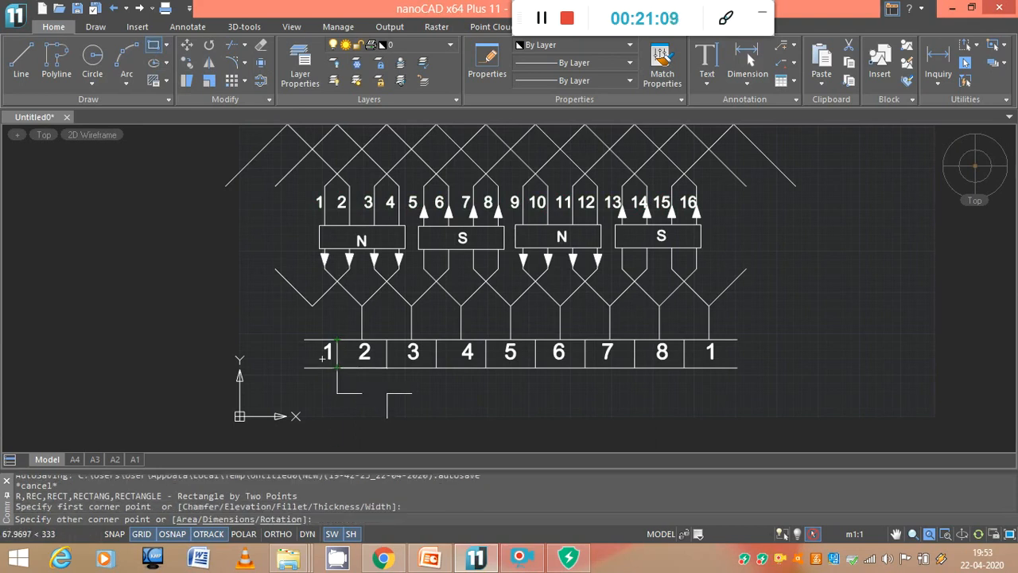
{"action": "left_click", "coordinate": [387, 392]}
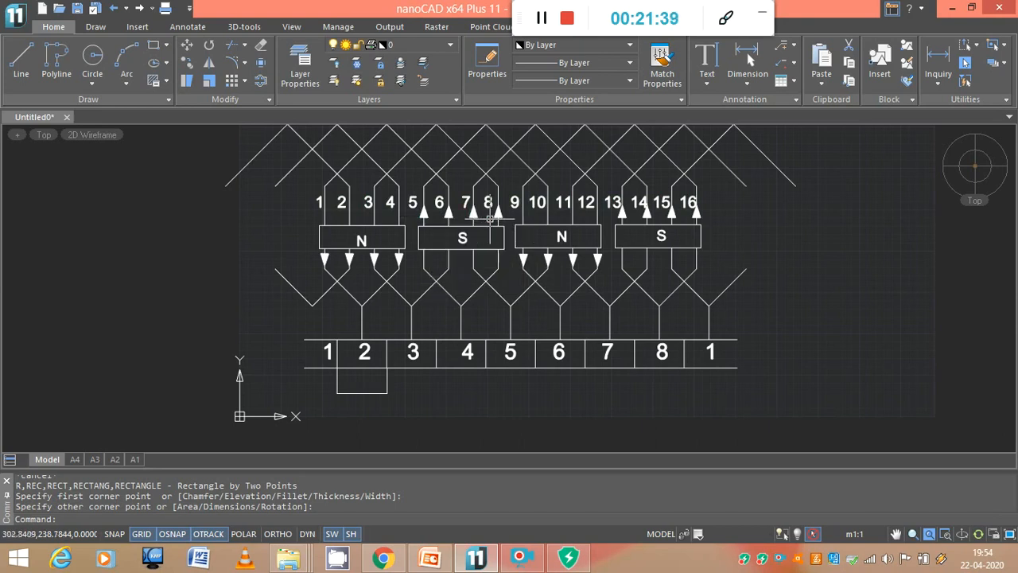
Step: Copy the brush rectangle from its upper corner to the matching corners beneath commutator segments 4, 6 and 8
{"action": "left_click", "coordinate": [356, 393]}
{"action": "left_click", "coordinate": [187, 62]}
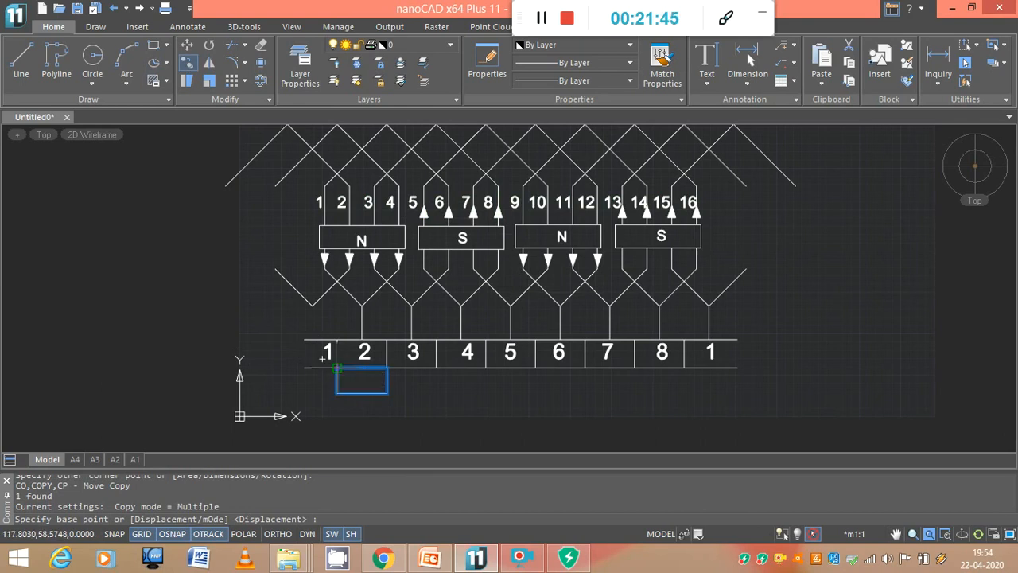
{"action": "left_click", "coordinate": [337, 368]}
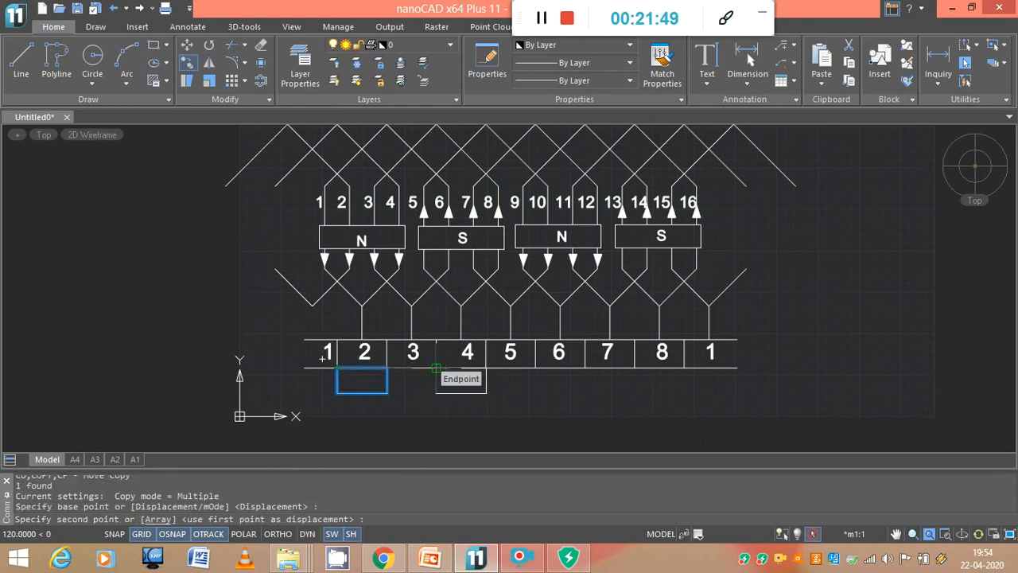
{"action": "left_click", "coordinate": [436, 367]}
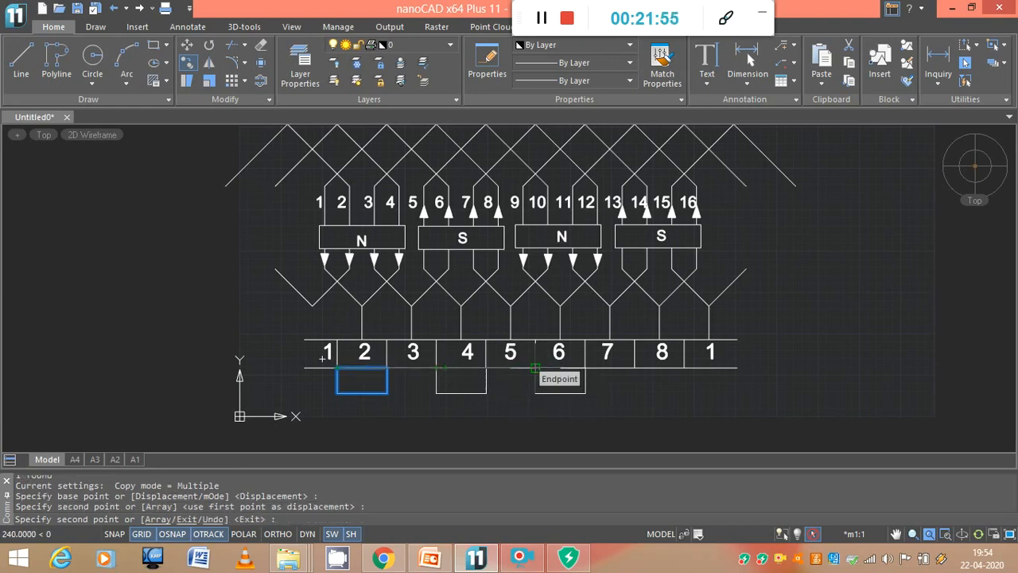
{"action": "left_click", "coordinate": [535, 367]}
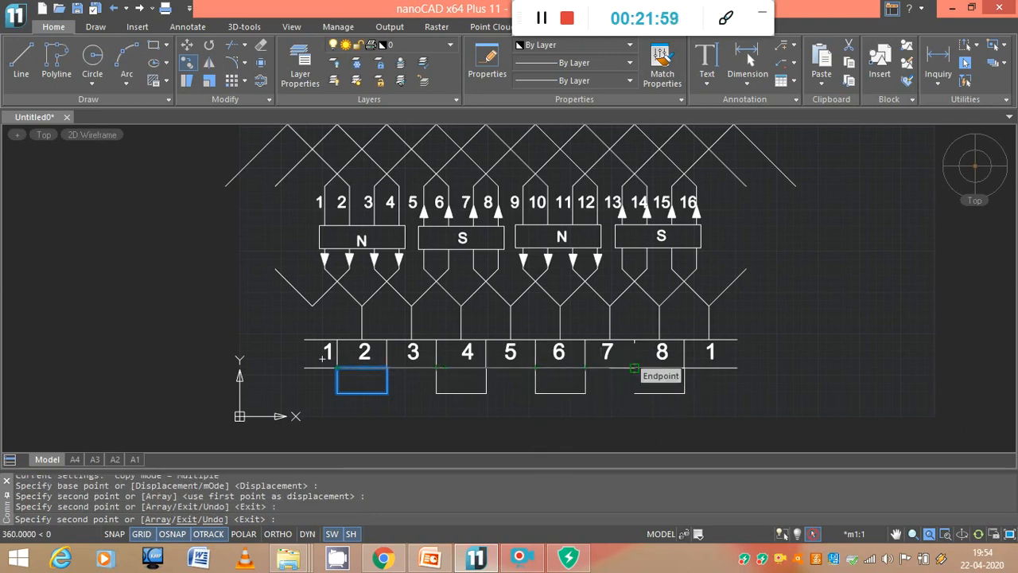
{"action": "left_click", "coordinate": [633, 367]}
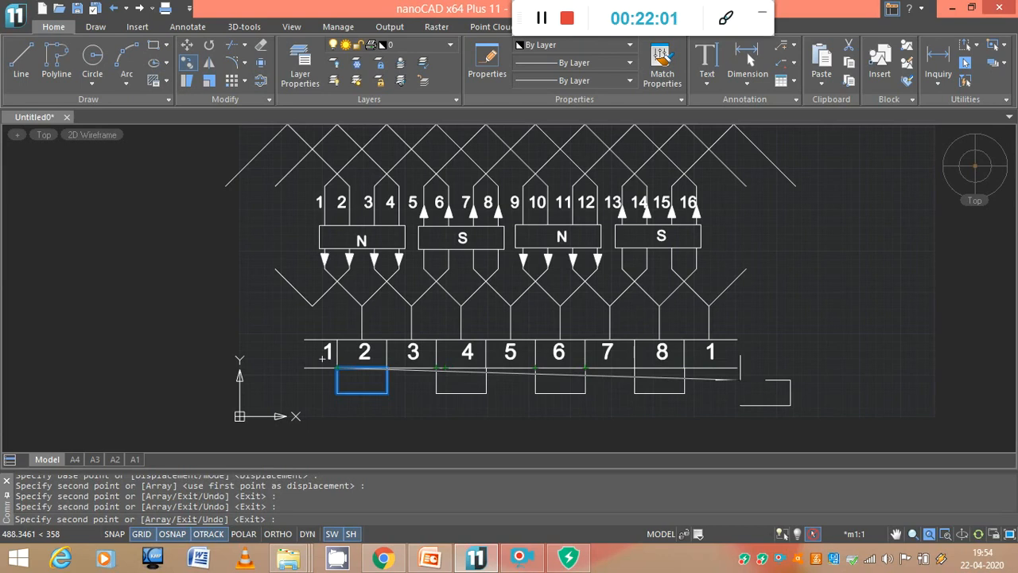
{"action": "key", "text": "Escape"}
Step: Place a single-line "+" text beneath commutator segment 3, beside the first brush, with height 12.6430 and rotation 0
{"action": "scroll", "coordinate": [727, 390], "scroll_direction": "down", "scroll_amount": 2}
{"action": "middle_click_drag", "start_coordinate": [727, 411], "coordinate": [689, 378]}
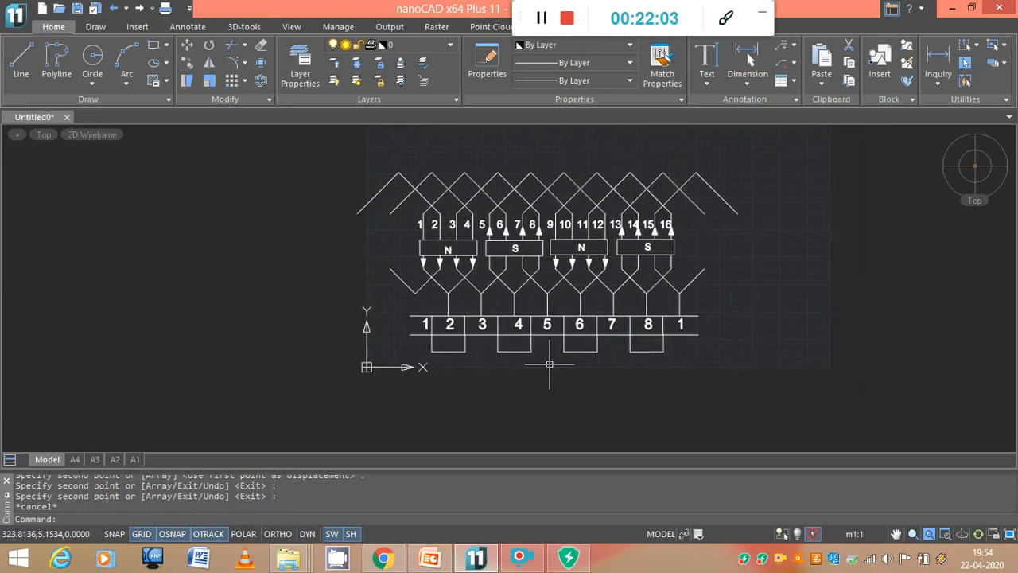
{"action": "scroll", "coordinate": [548, 365], "scroll_direction": "up", "scroll_amount": 3}
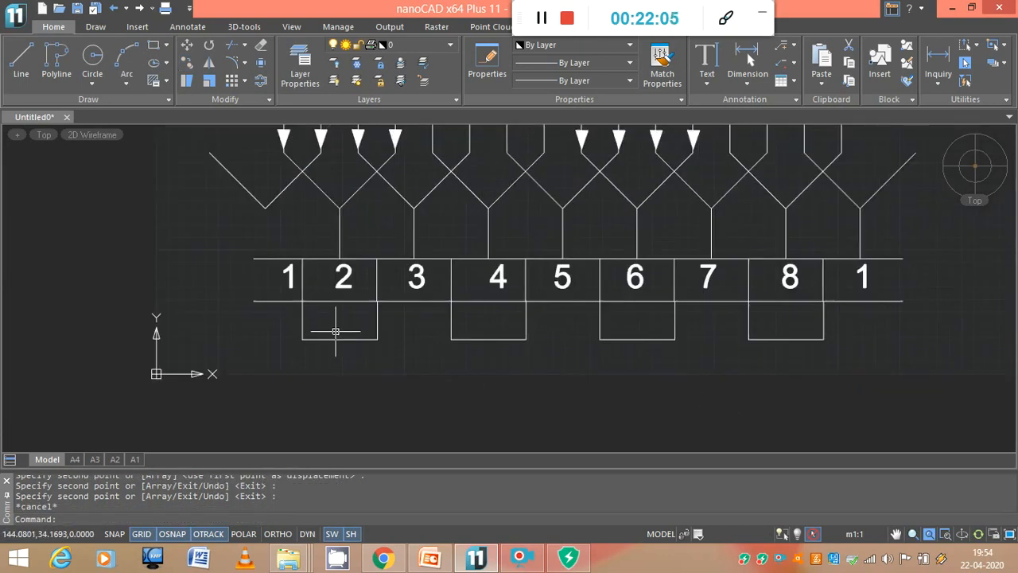
{"action": "scroll", "coordinate": [398, 333], "scroll_direction": "down", "scroll_amount": 2}
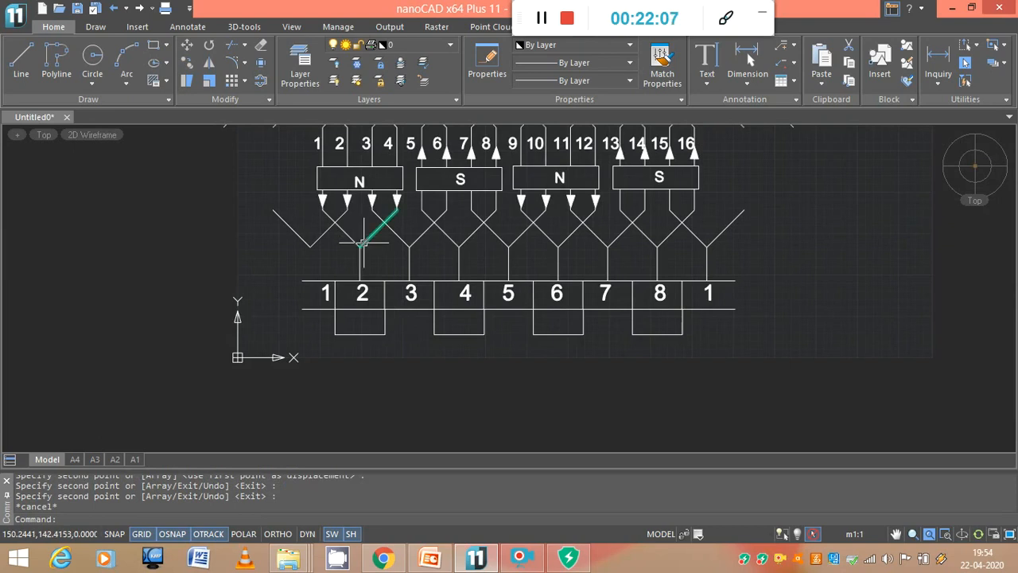
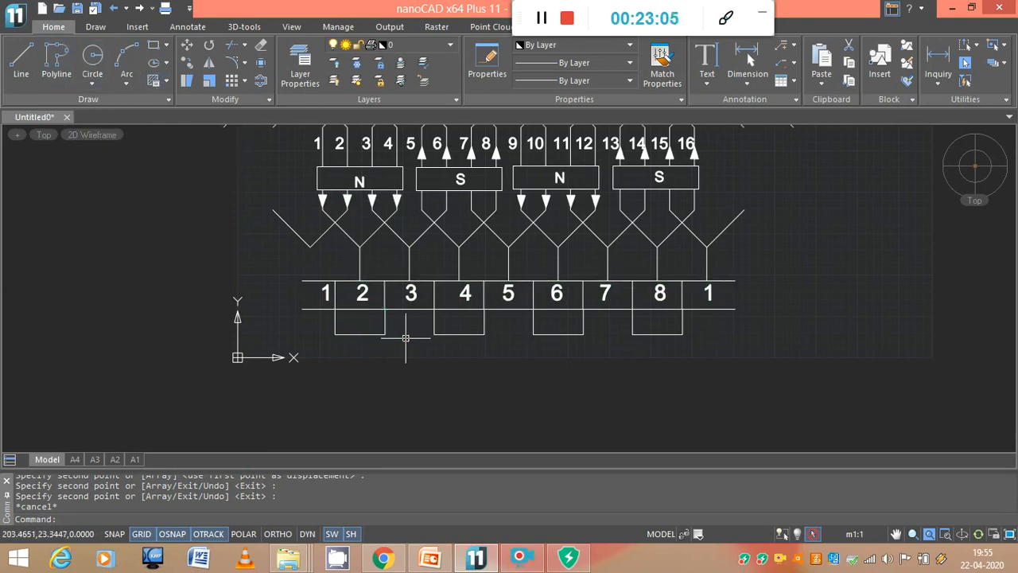
{"action": "left_click", "coordinate": [709, 85]}
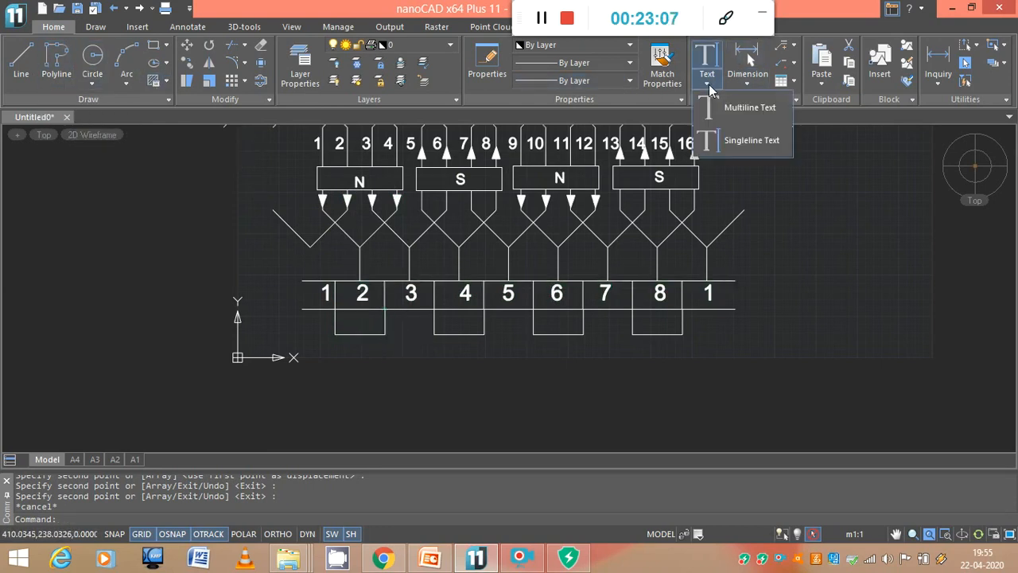
{"action": "left_click", "coordinate": [732, 141]}
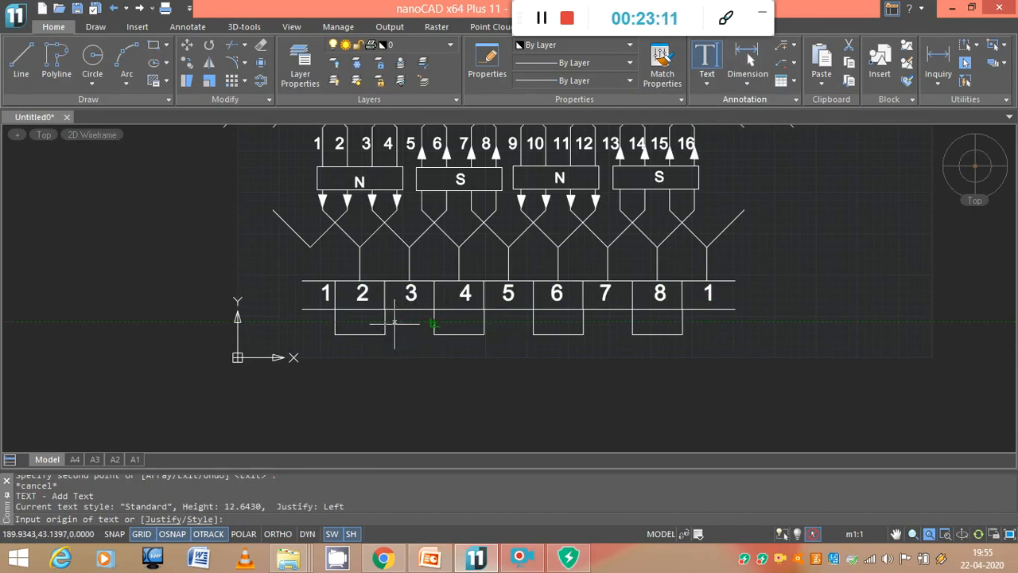
{"action": "left_click", "coordinate": [395, 330]}
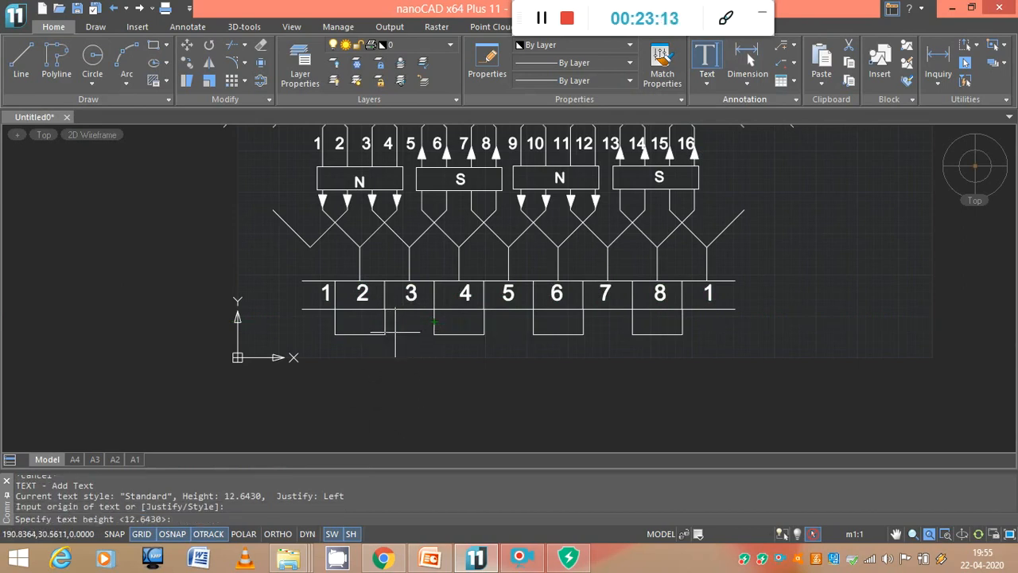
{"action": "key", "text": "Return"}
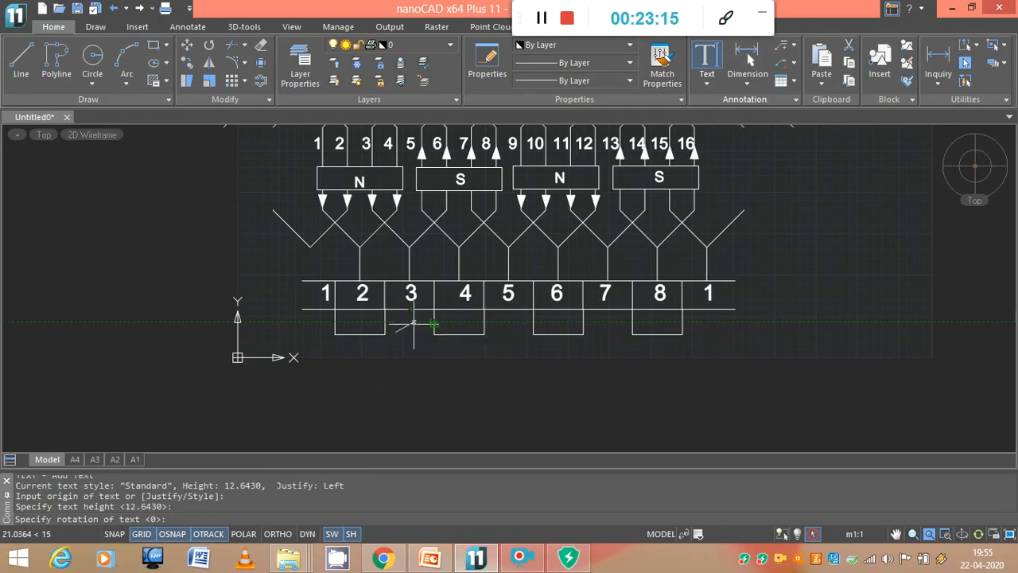
{"action": "key", "text": "Return"}
{"action": "type", "text": "+"}
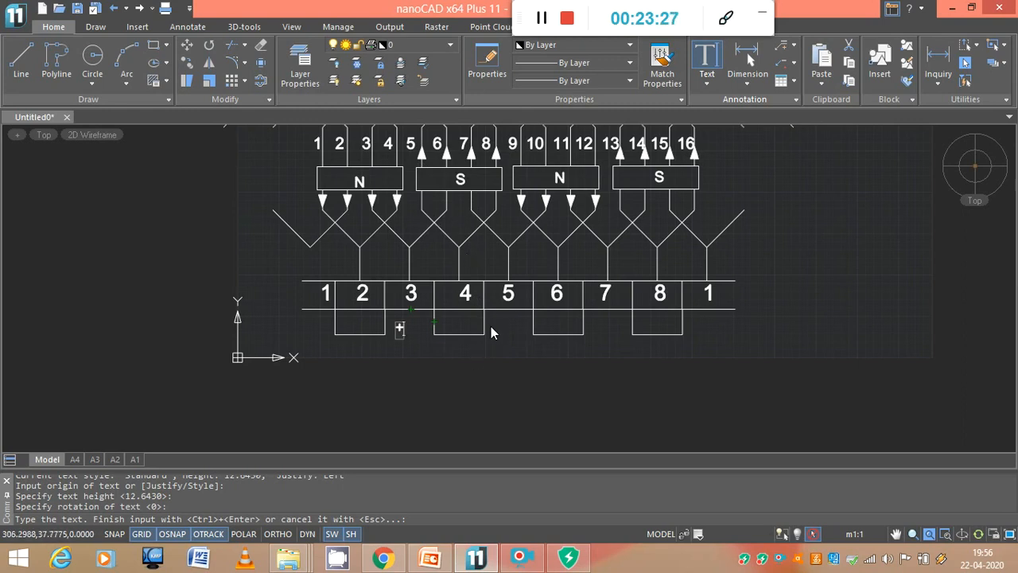
{"action": "key", "text": "Return"}
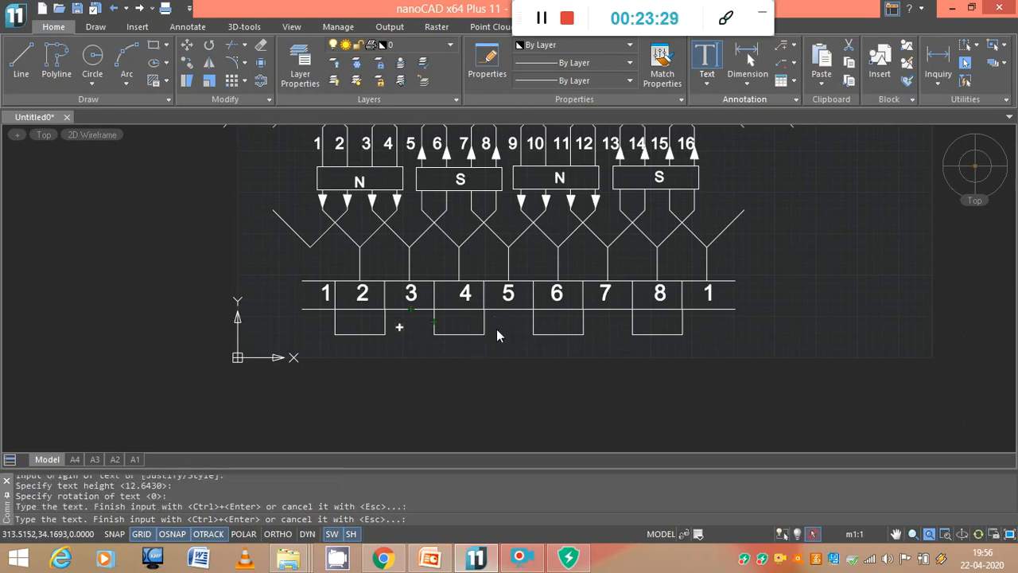
Step: Add the polarity labels "-", "+" and "-" beneath commutator segments 5, 7 and the last 1, beside the other three brushes
{"action": "left_click", "coordinate": [496, 330]}
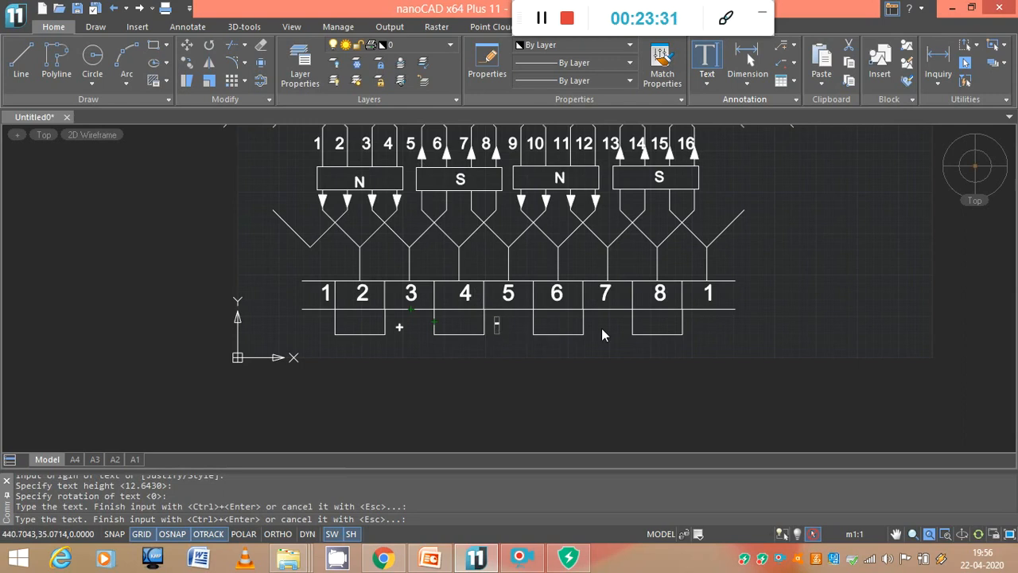
{"action": "type", "text": "-"}
{"action": "key", "text": "Return"}
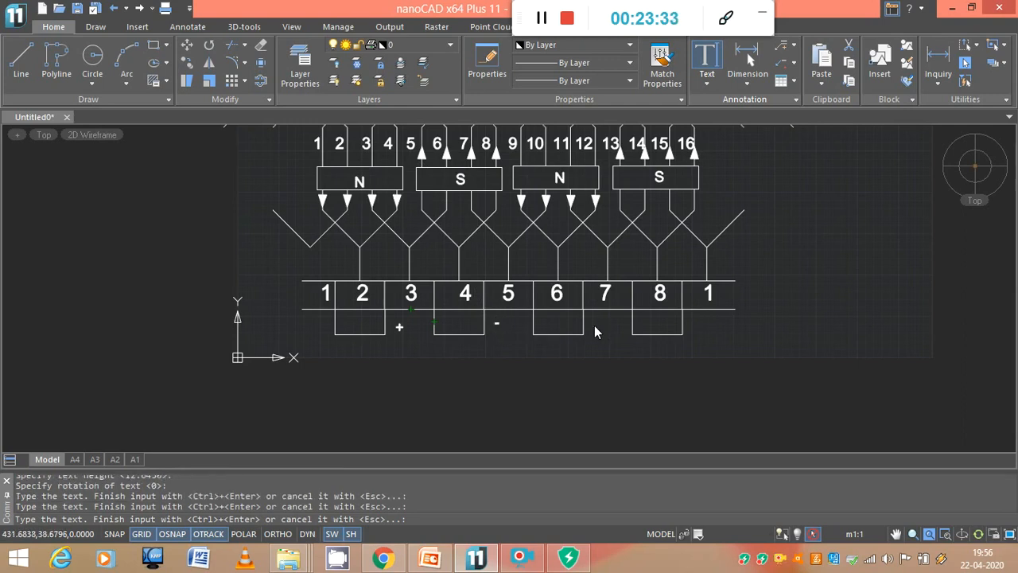
{"action": "left_click", "coordinate": [594, 325]}
{"action": "type", "text": "+"}
{"action": "key", "text": "Return"}
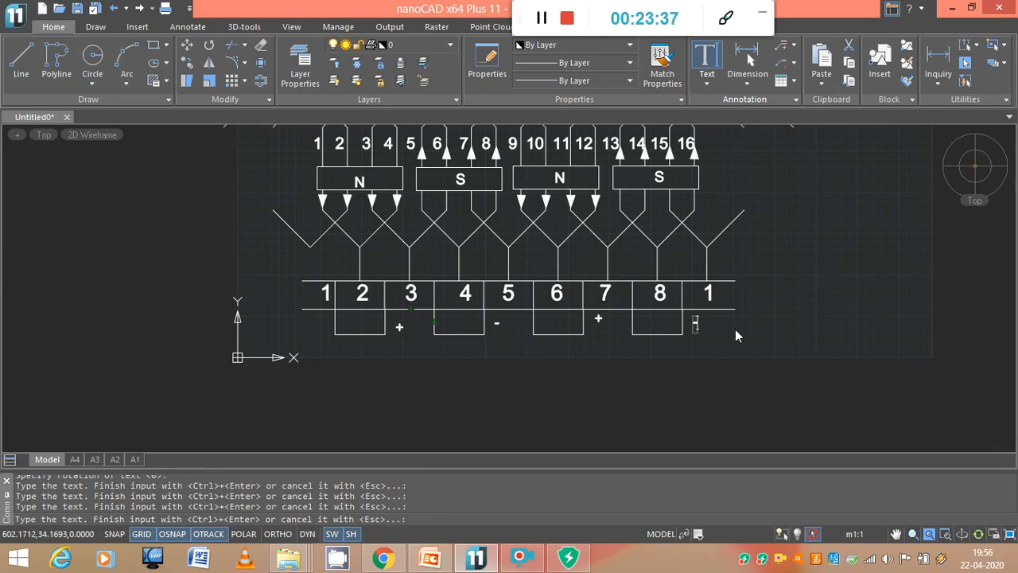
{"action": "type", "text": "-"}
{"action": "key", "text": "Return"}
{"action": "key", "text": "Escape"}
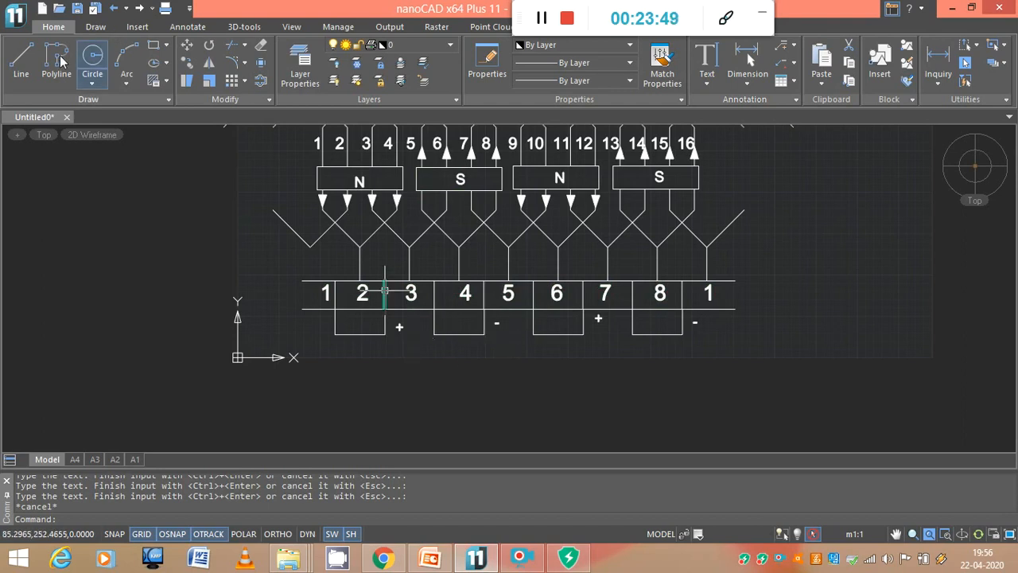
Step: Draw a connecting line below the commutator joining the lower-edge midpoints of the brushes under segments 2 and 6
{"action": "left_click", "coordinate": [21, 64]}
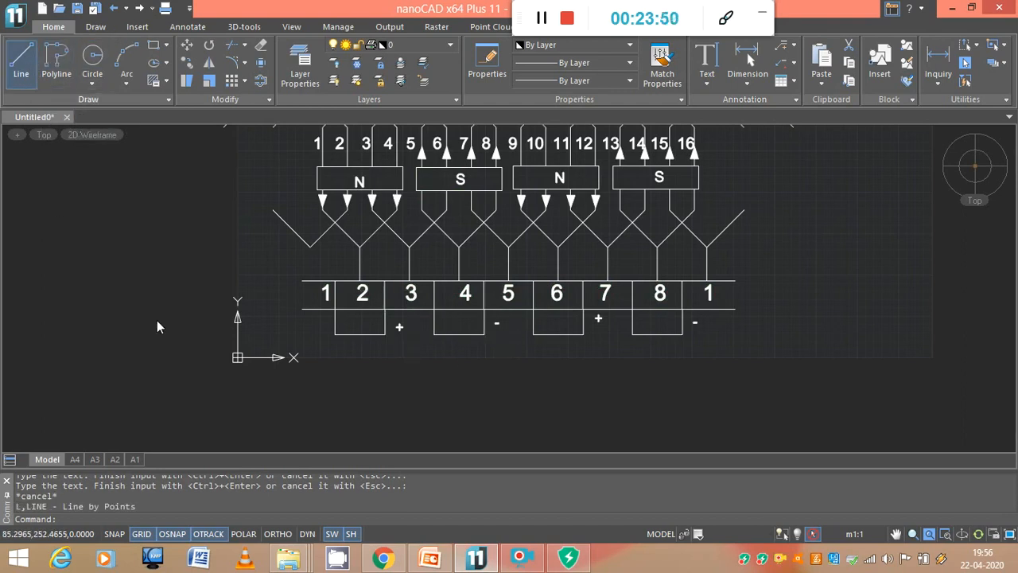
{"action": "left_click", "coordinate": [359, 335]}
{"action": "left_click", "coordinate": [360, 357]}
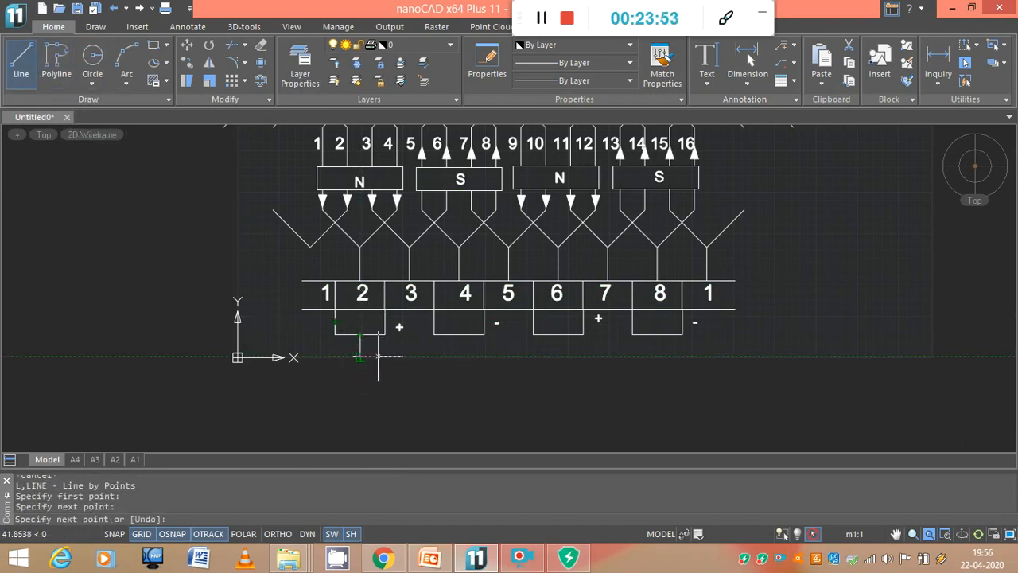
{"action": "left_click", "coordinate": [558, 357]}
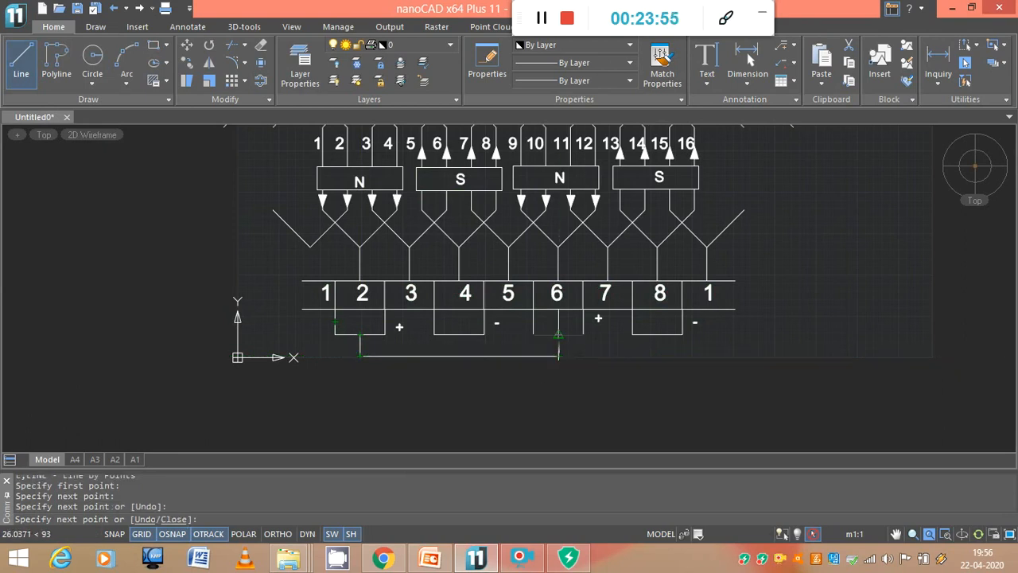
{"action": "key", "text": "Escape"}
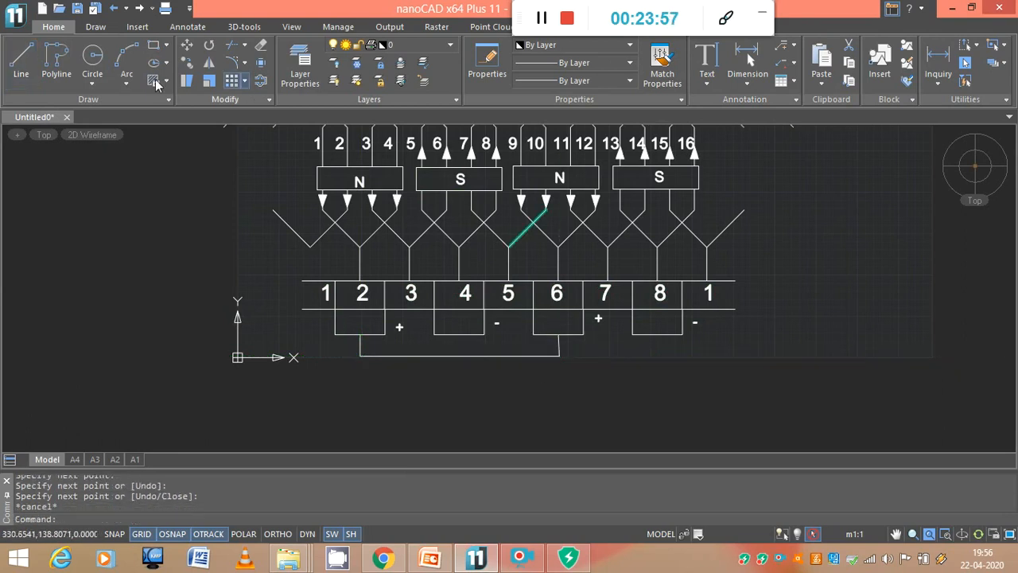
Step: Draw a line down from the lower-edge midpoint of the segment 4 brush and across, stopping short of the segment 6 brush lead
{"action": "left_click", "coordinate": [17, 60]}
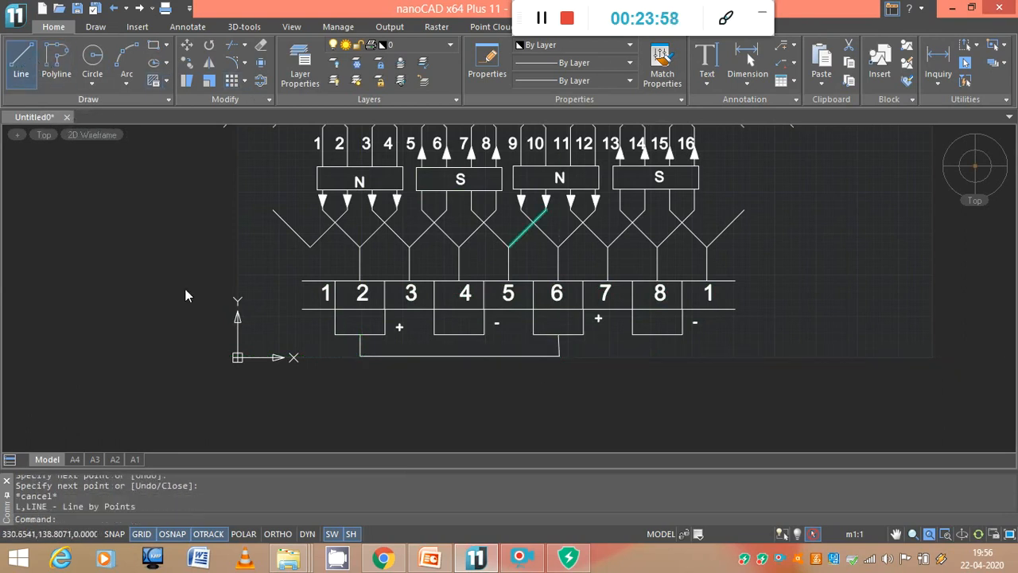
{"action": "left_click", "coordinate": [459, 334]}
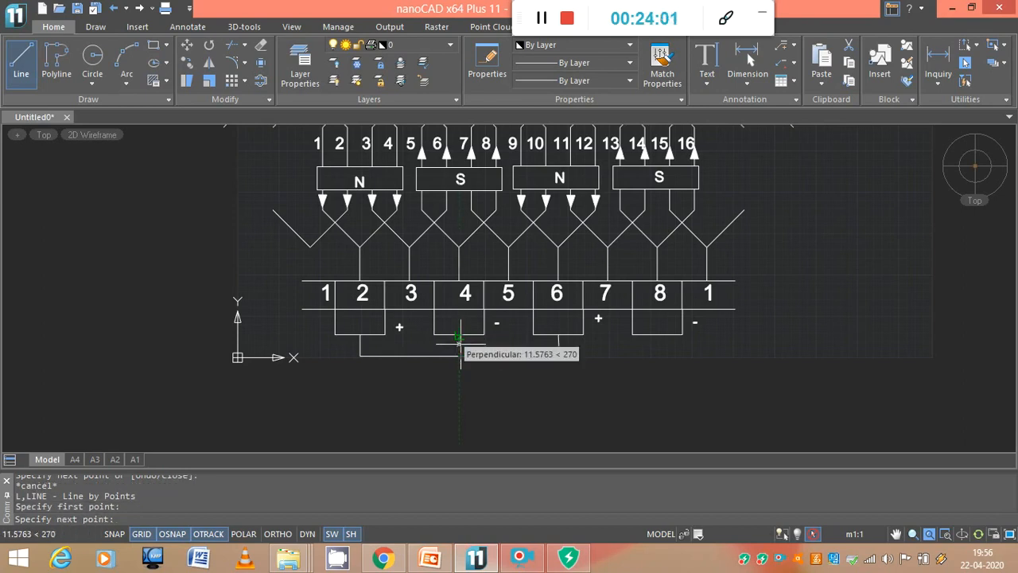
{"action": "left_click", "coordinate": [460, 356]}
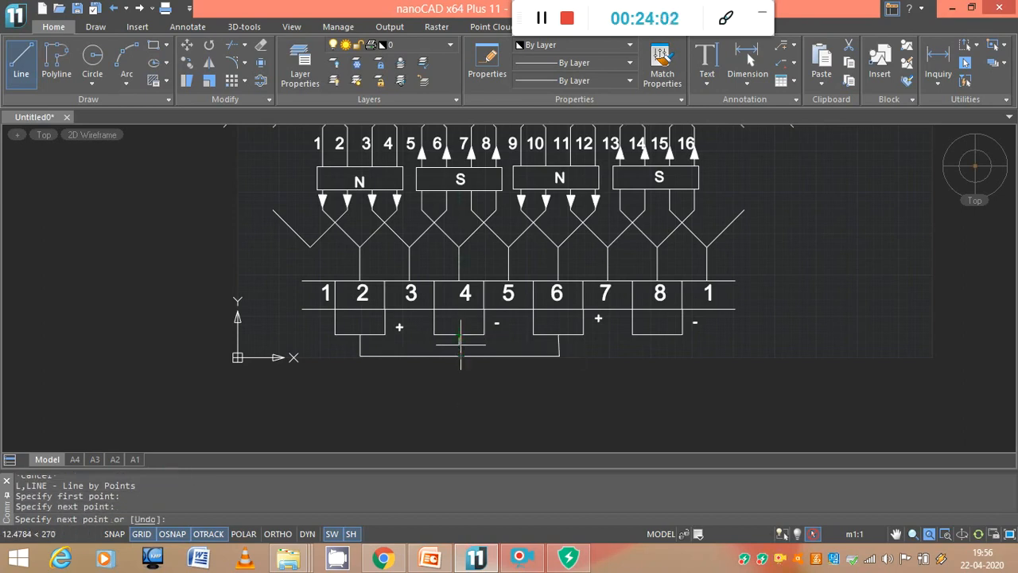
{"action": "left_click", "coordinate": [547, 345]}
{"action": "key", "text": "Escape"}
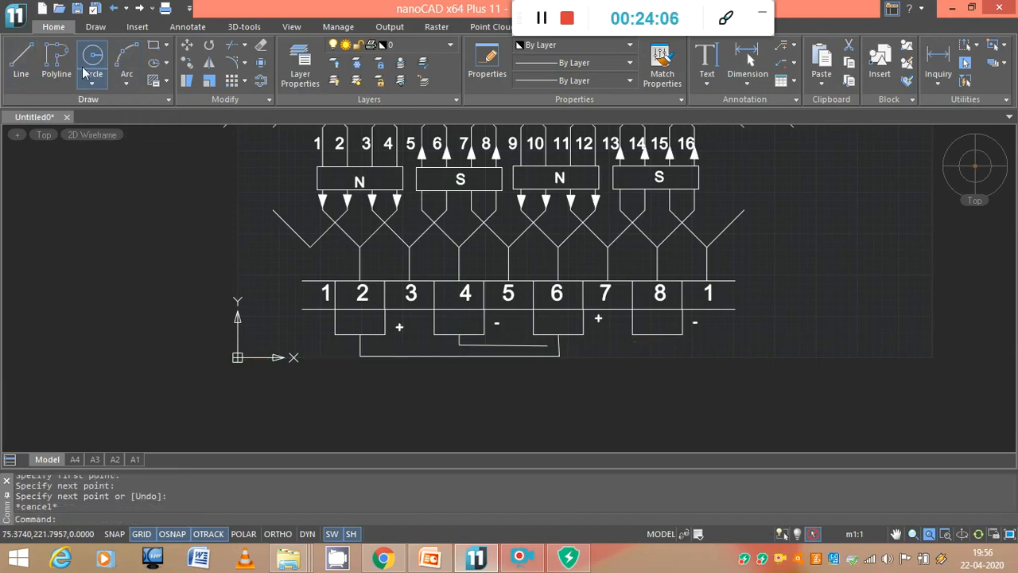
Step: Draw a three-point arc from that line's end, dipping below the segment 6 brush lead, as a crossover jump
{"action": "left_click", "coordinate": [127, 82]}
{"action": "left_click", "coordinate": [157, 109]}
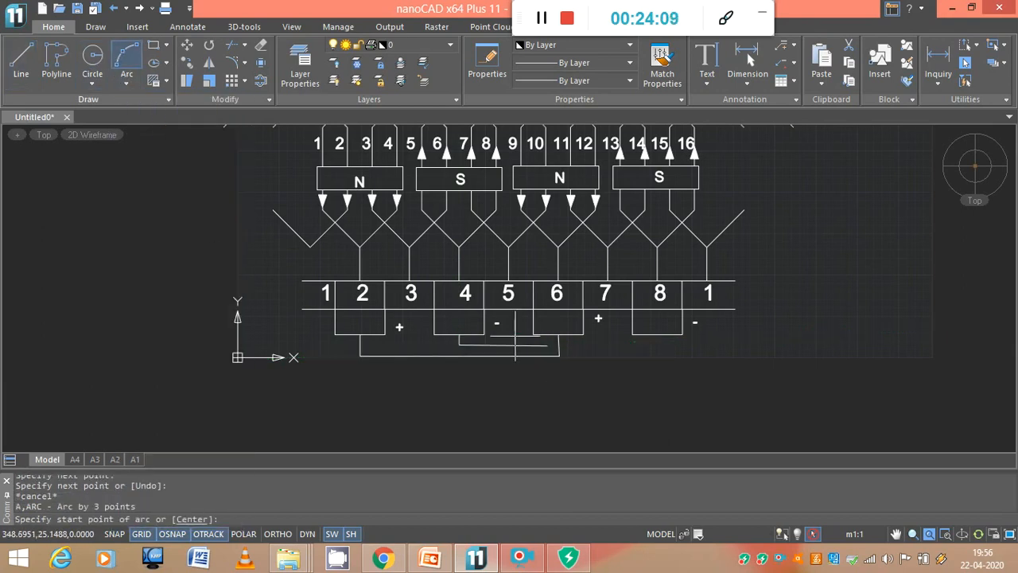
{"action": "left_click", "coordinate": [547, 346]}
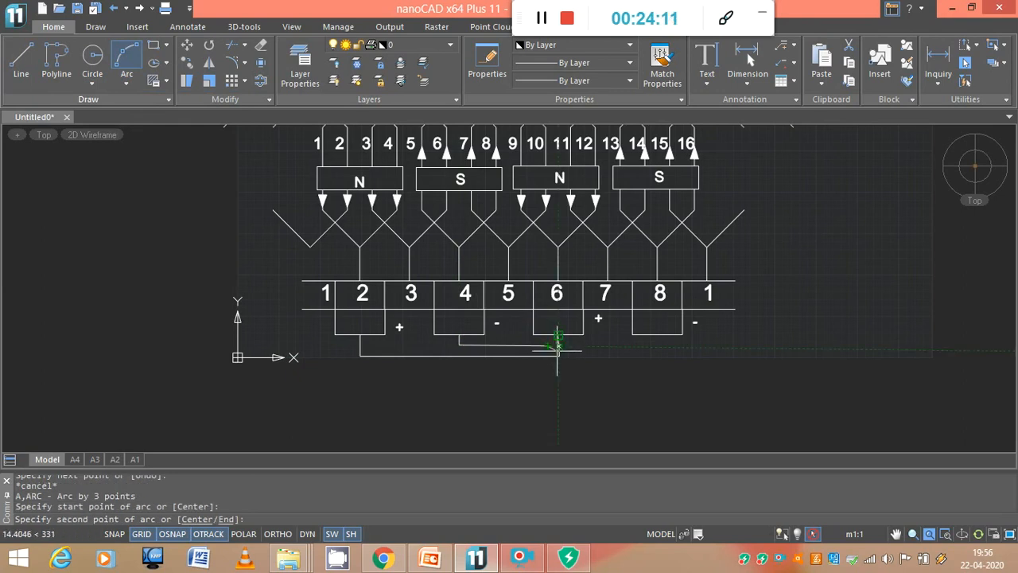
{"action": "left_click", "coordinate": [559, 356]}
{"action": "left_click", "coordinate": [571, 343]}
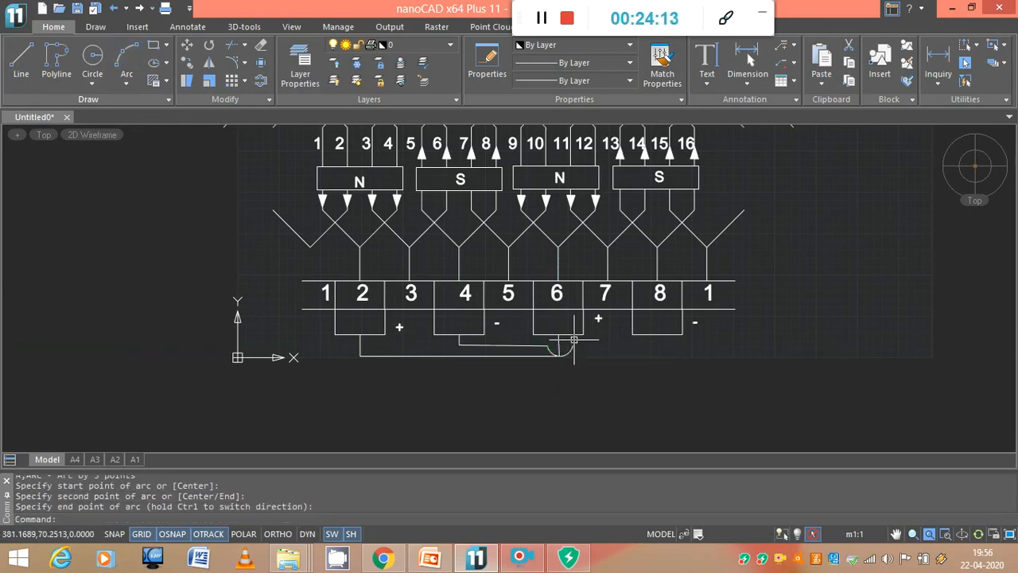
Step: Continue the connection with a line from the crossover arc's free end to the lower edge of the segment 8 brush
{"action": "left_click", "coordinate": [21, 62]}
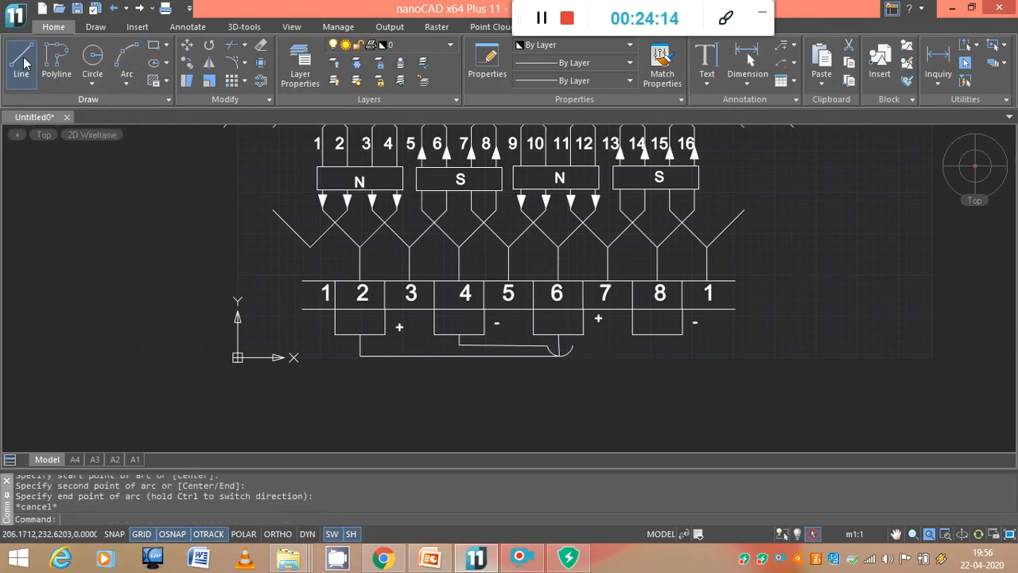
{"action": "left_click", "coordinate": [572, 345]}
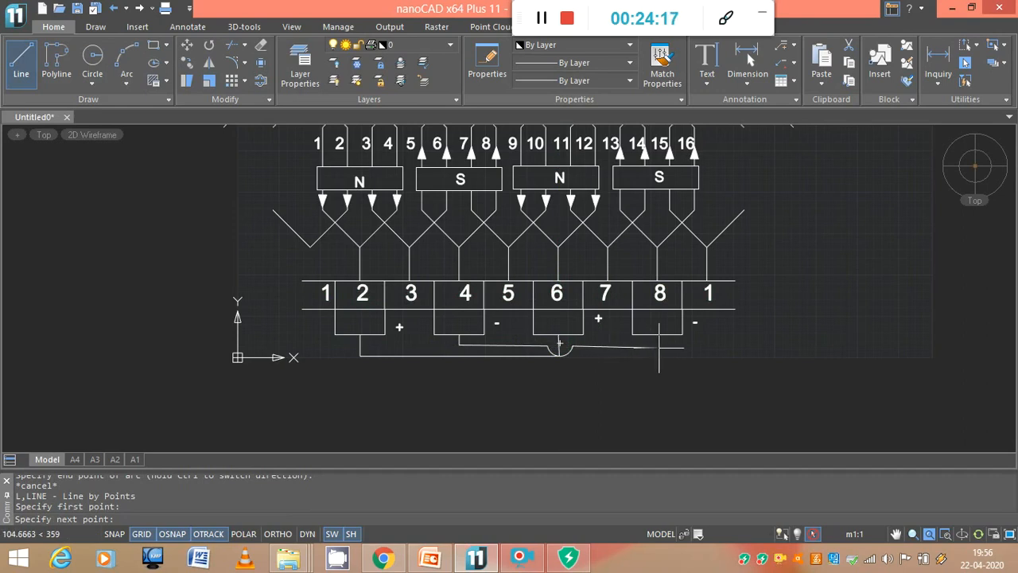
{"action": "left_click", "coordinate": [658, 347]}
{"action": "left_click", "coordinate": [658, 358]}
{"action": "key", "text": "Escape"}
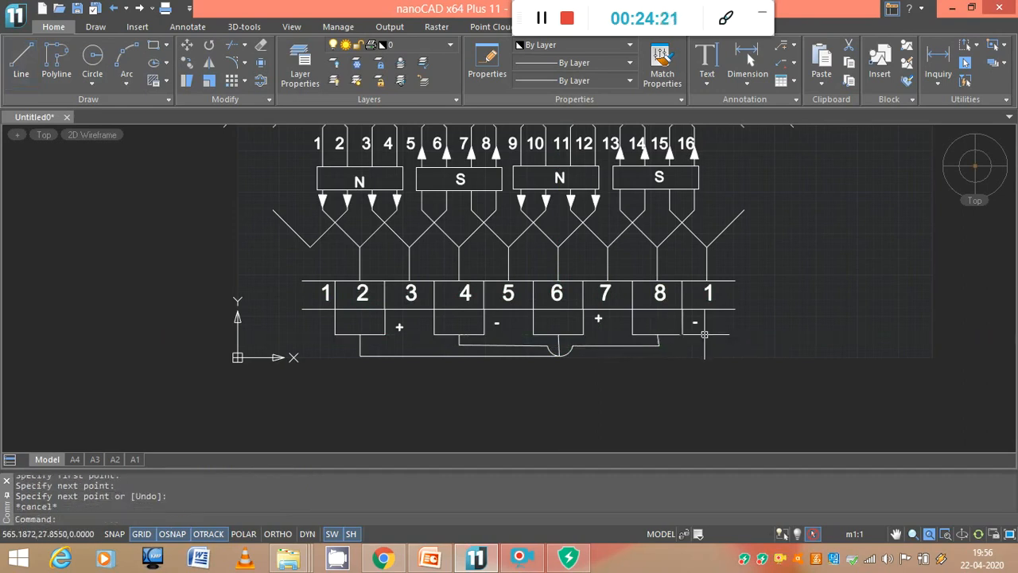
Step: Draw a vertical supply lead about 38 mm long down from the positive brush connection, beneath segment 4
{"action": "left_click", "coordinate": [20, 60]}
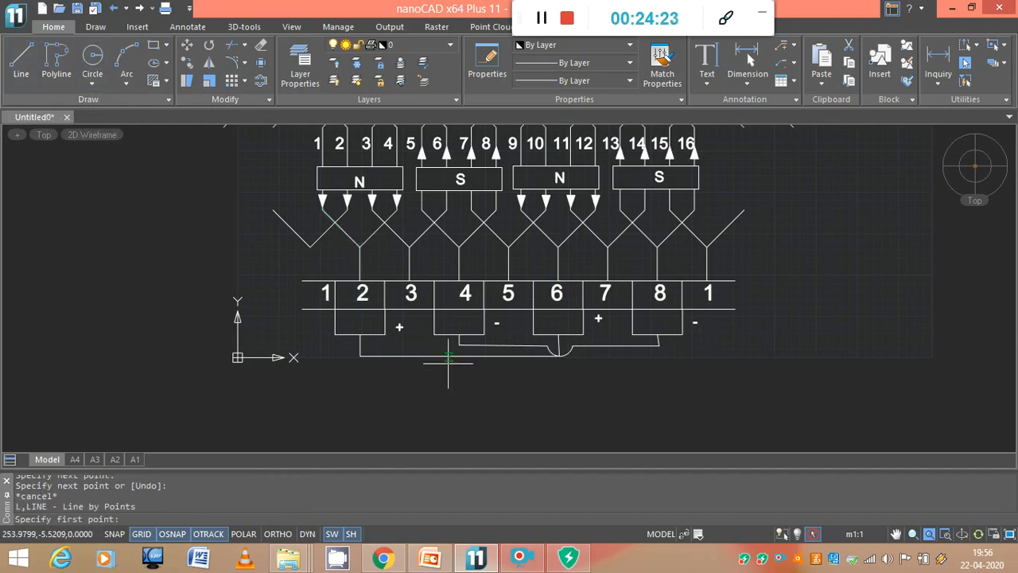
{"action": "left_click", "coordinate": [458, 355]}
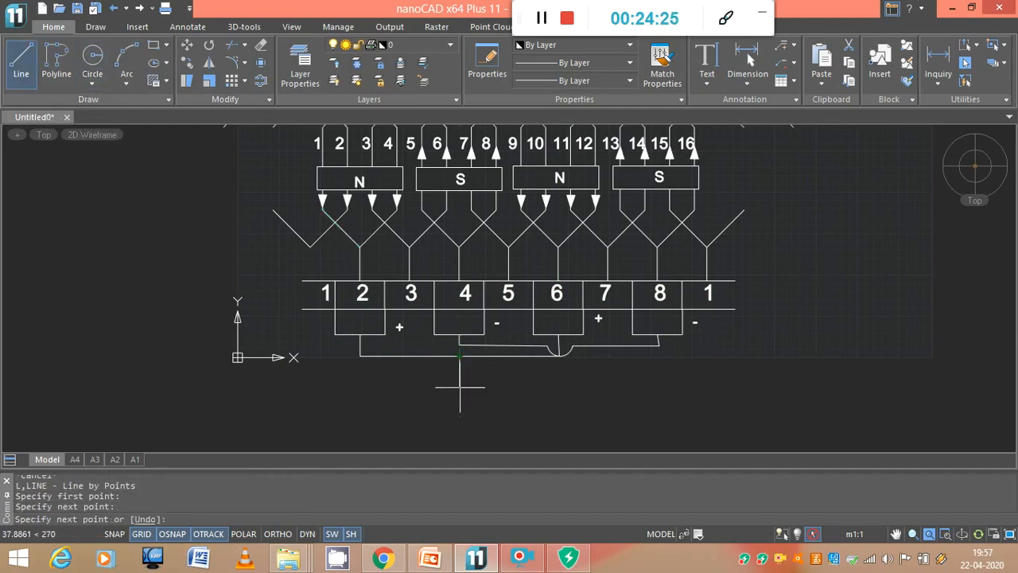
{"action": "left_click", "coordinate": [460, 387]}
{"action": "key", "text": "Escape"}
Step: Draw a stepped supply lead from the negative brush connection beneath segment 7, running down, across and down beside the positive lead
{"action": "key", "text": "Return"}
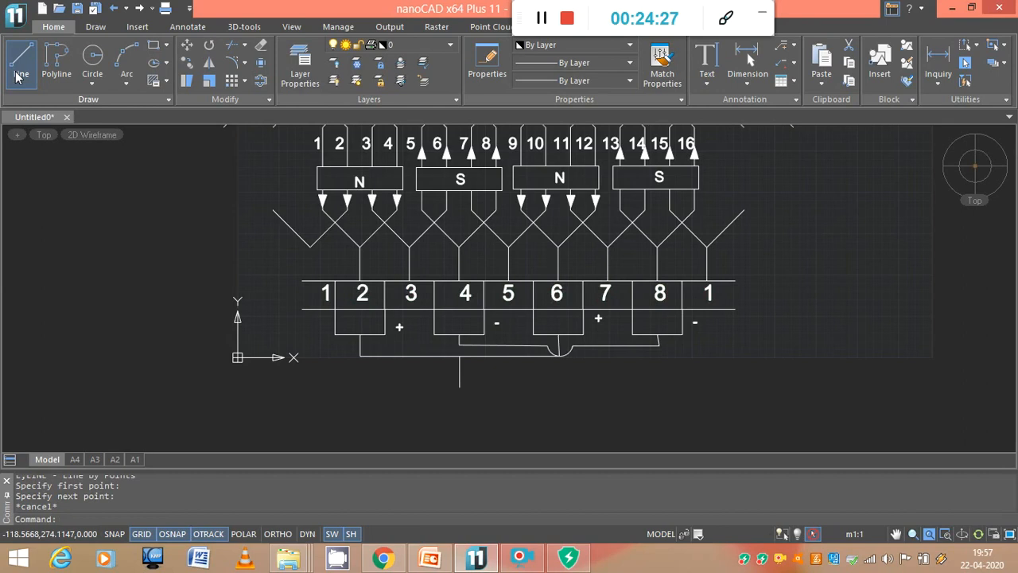
{"action": "left_click", "coordinate": [606, 347]}
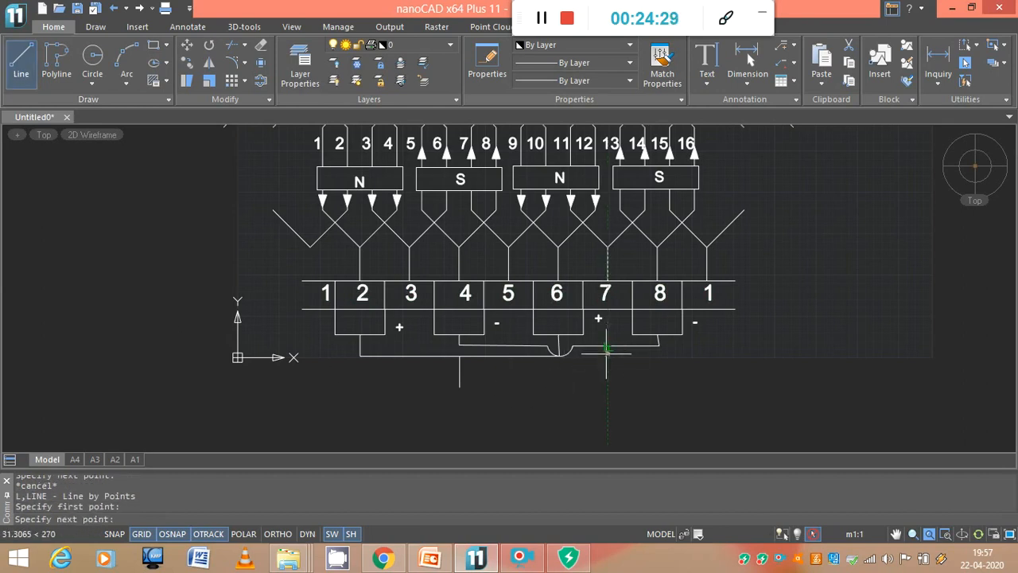
{"action": "left_click", "coordinate": [607, 368]}
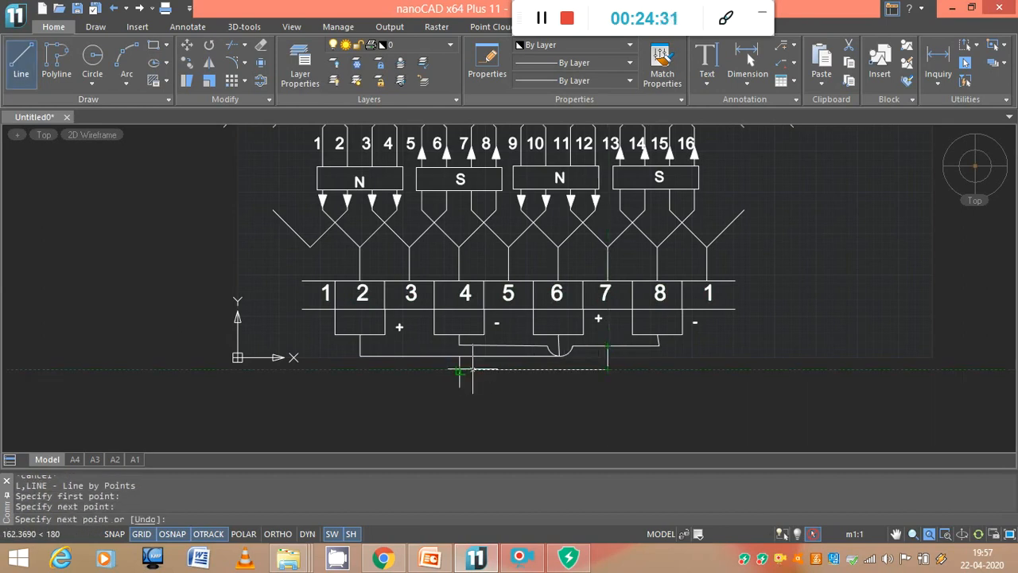
{"action": "left_click", "coordinate": [480, 369]}
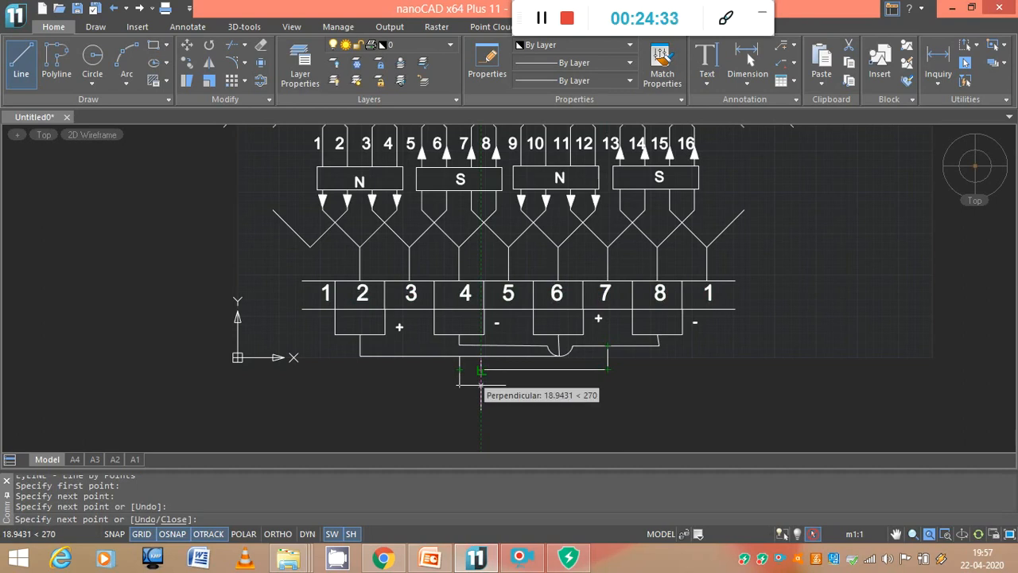
{"action": "key", "text": "Escape"}
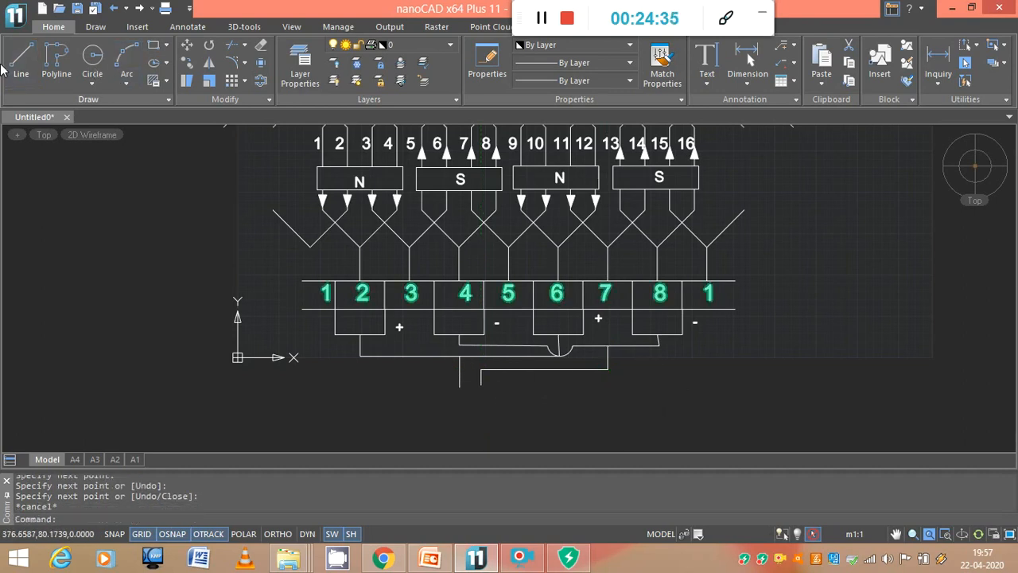
Step: Draw a small terminal circle in the empty area beside the last commutator segment
{"action": "left_click", "coordinate": [93, 57]}
{"action": "left_click", "coordinate": [799, 300]}
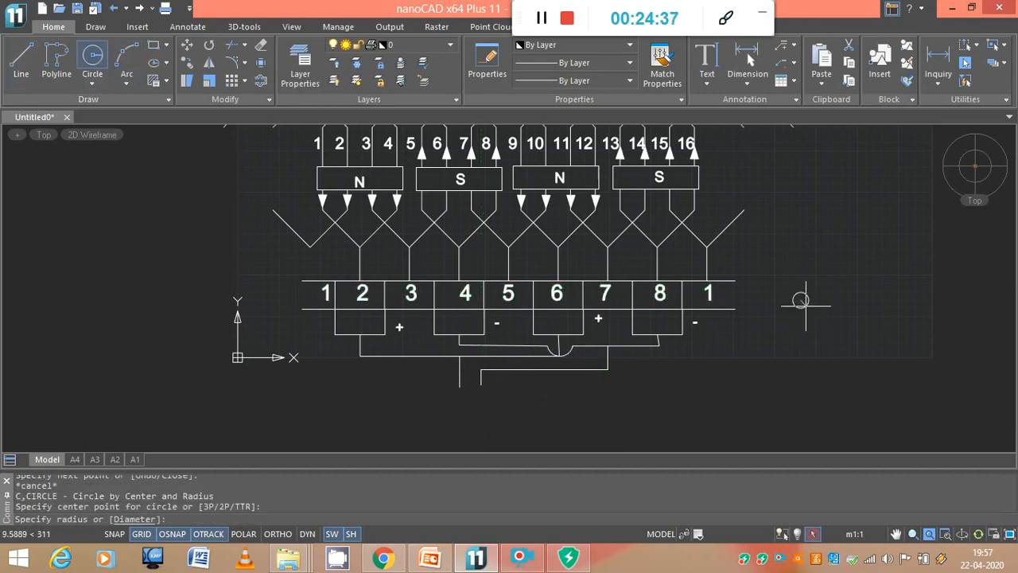
{"action": "left_click", "coordinate": [805, 301]}
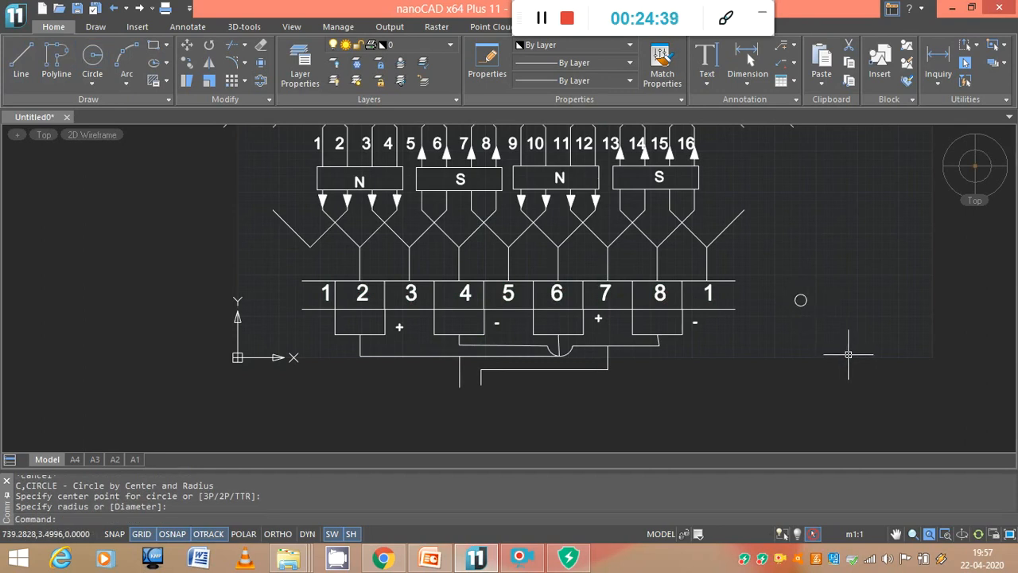
Step: Copy the terminal circle by its topmost point to the lower ends of the positive and negative supply leads
{"action": "left_click", "coordinate": [188, 62]}
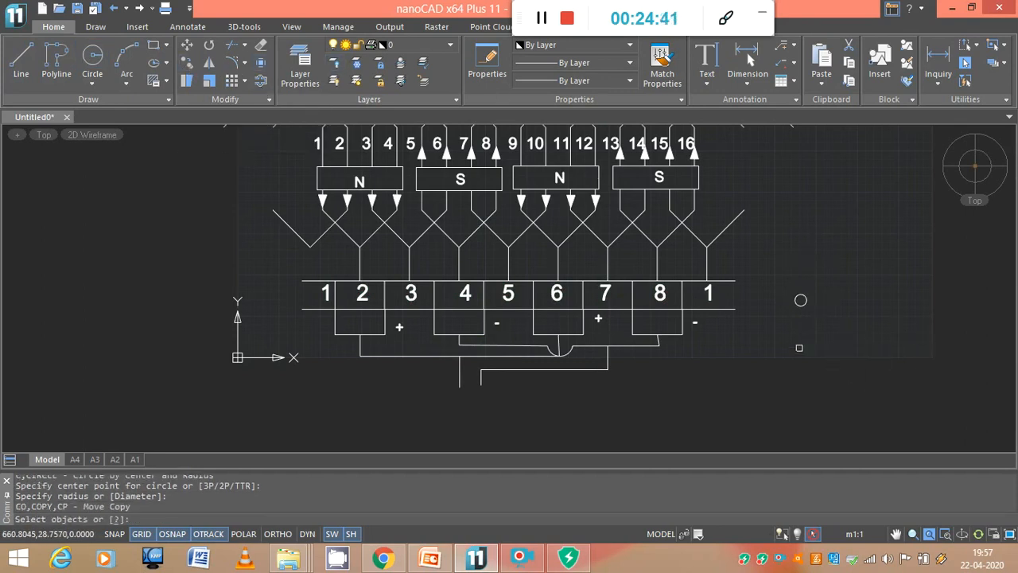
{"action": "left_click", "coordinate": [800, 299]}
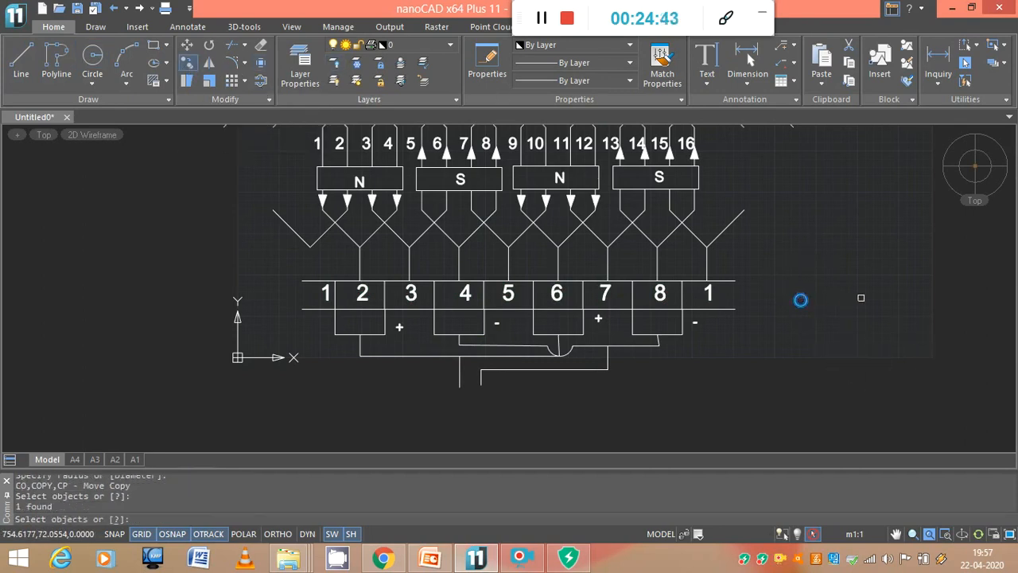
{"action": "key", "text": "Return"}
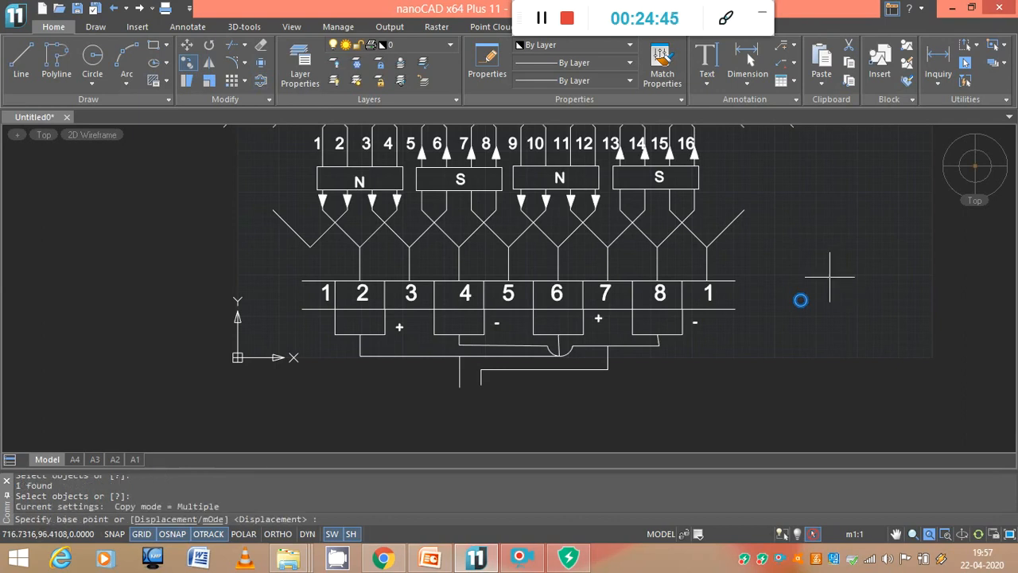
{"action": "scroll", "coordinate": [800, 299], "scroll_direction": "up", "scroll_amount": 3}
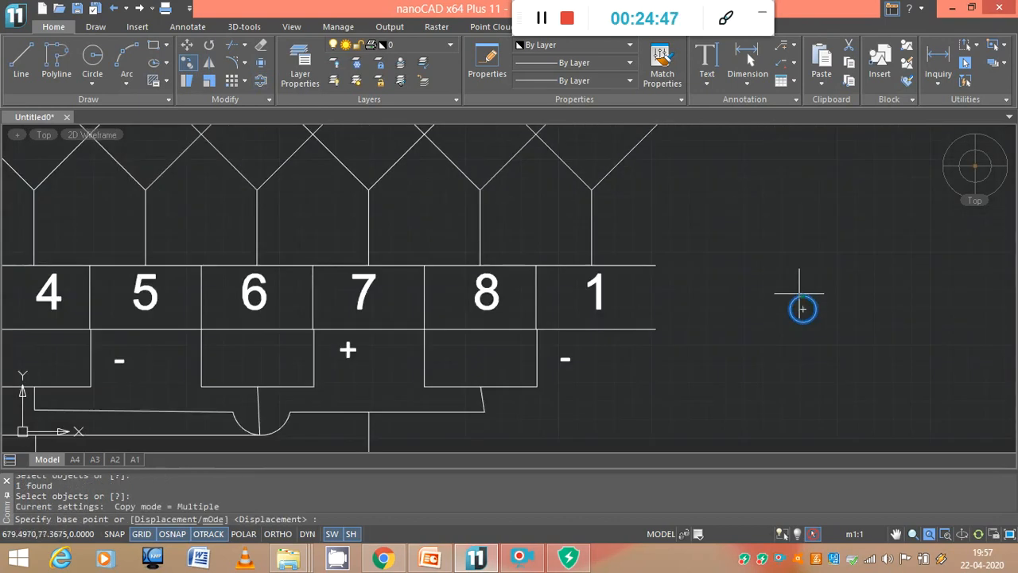
{"action": "mouse_move", "coordinate": [635, 382]}
{"action": "middle_mouse_down"}
{"action": "mouse_move", "coordinate": [686, 361]}
{"action": "mouse_move", "coordinate": [730, 294]}
{"action": "middle_mouse_up"}
{"action": "left_click", "coordinate": [895, 220]}
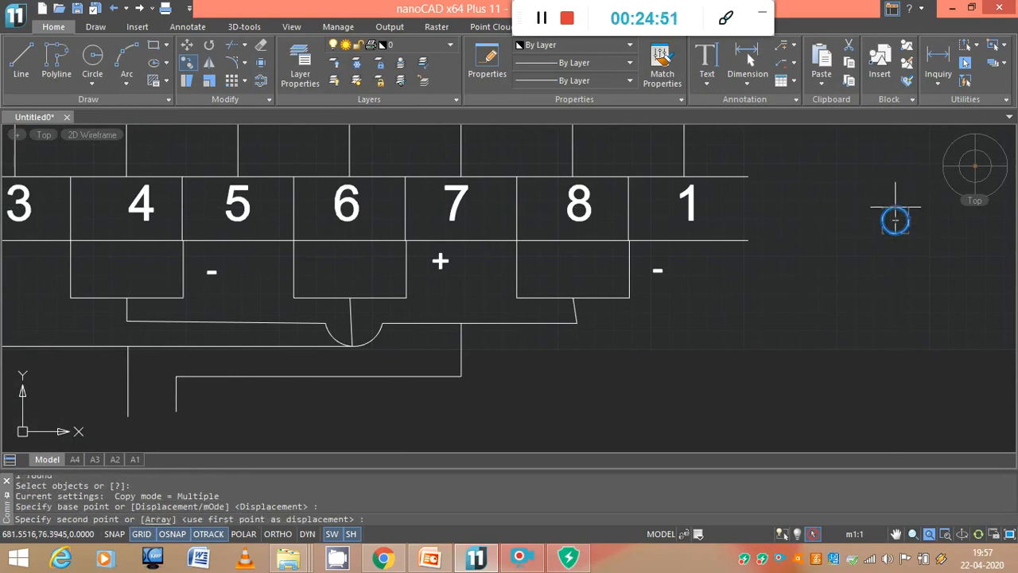
{"action": "left_click", "coordinate": [128, 420]}
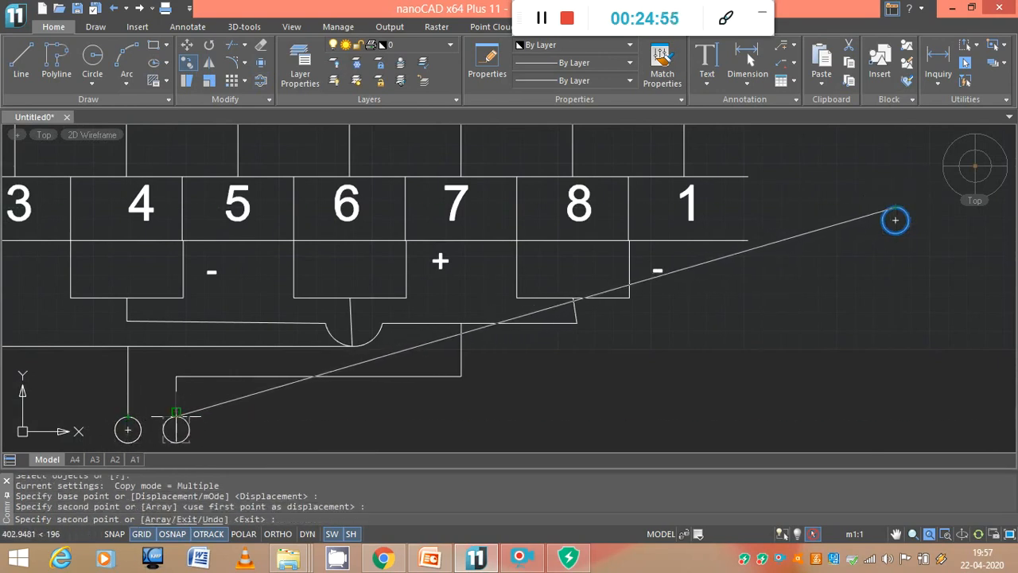
{"action": "left_click", "coordinate": [176, 415]}
{"action": "key", "text": "Escape"}
{"action": "scroll", "coordinate": [318, 429], "scroll_direction": "down", "scroll_amount": 3}
{"action": "mouse_move", "coordinate": [284, 425]}
{"action": "middle_mouse_down"}
{"action": "mouse_move", "coordinate": [352, 390]}
{"action": "mouse_move", "coordinate": [374, 355]}
{"action": "middle_mouse_up"}
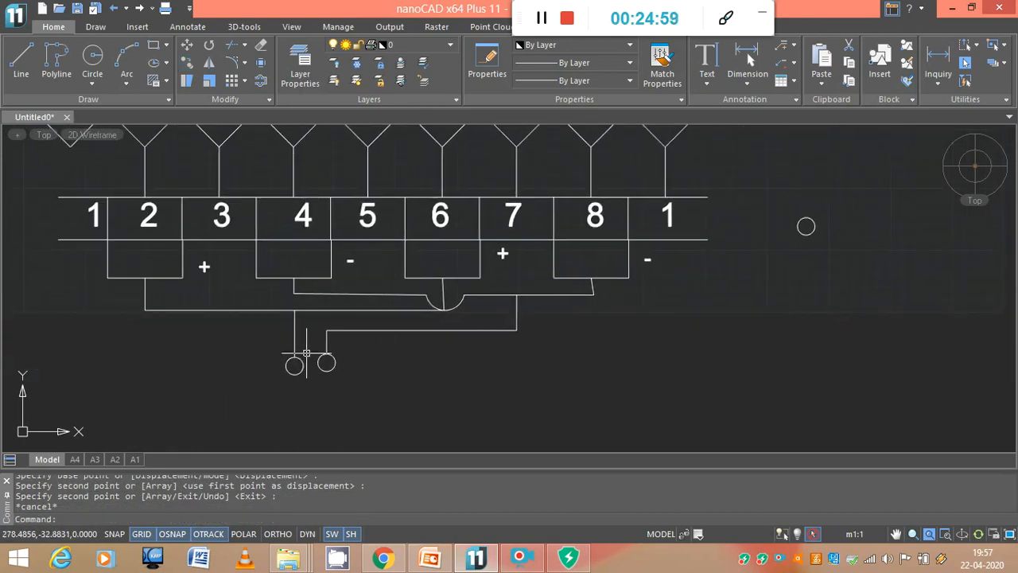
{"action": "left_click", "coordinate": [710, 84]}
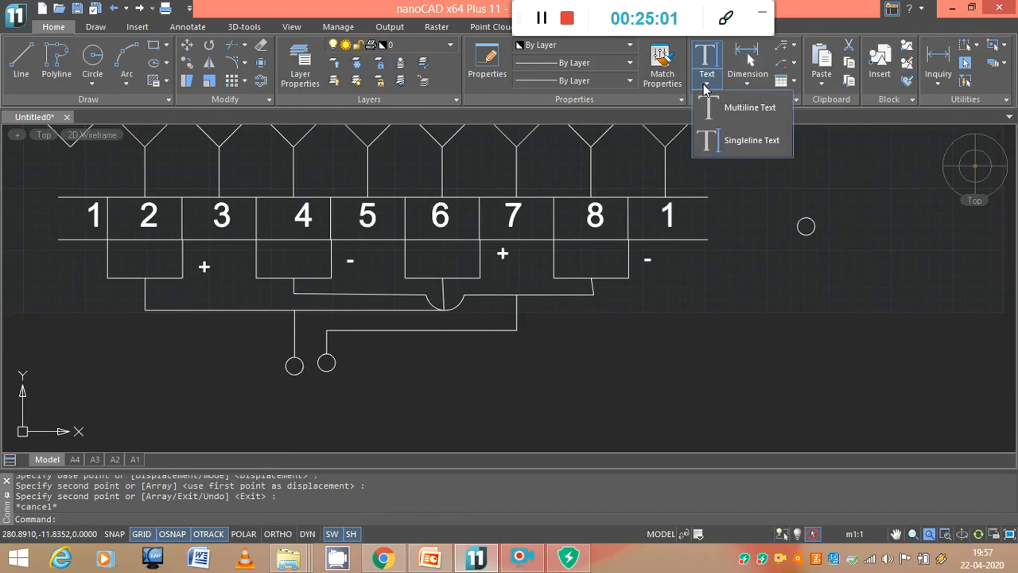
{"action": "left_click", "coordinate": [740, 139]}
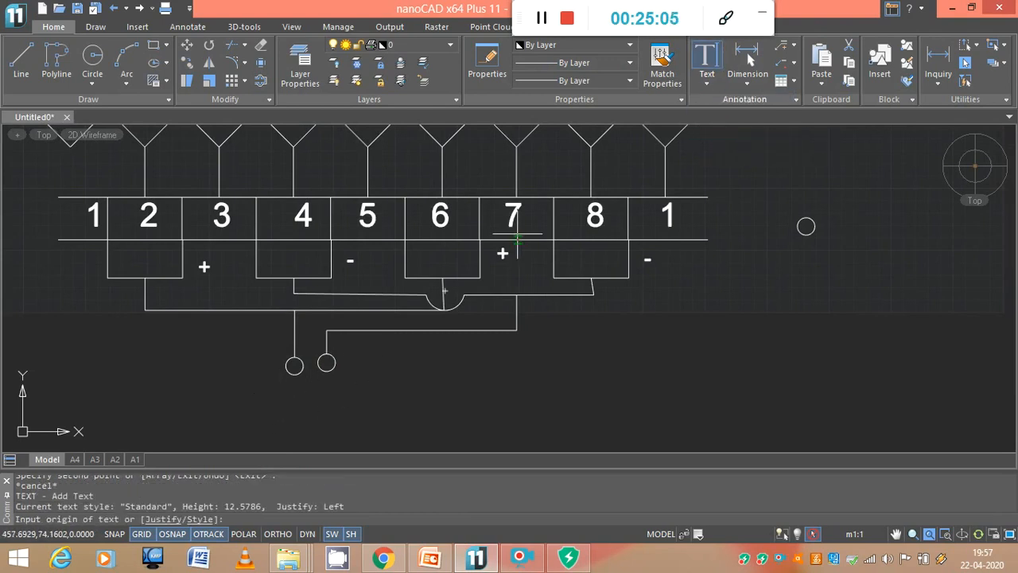
{"action": "key", "text": "Escape"}
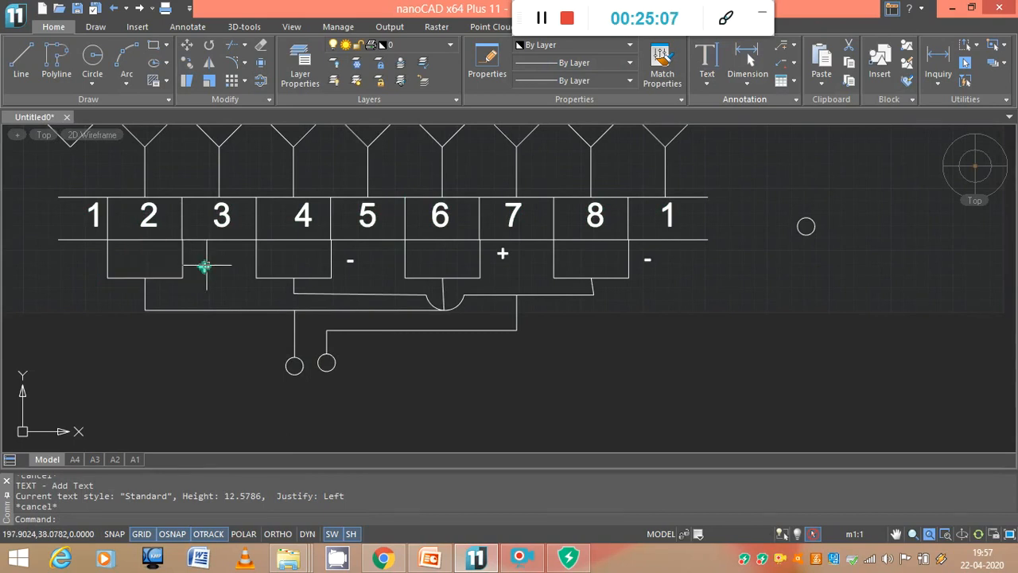
Step: Copy the "+" label beneath segment 3 to just below the positive lead's terminal circle
{"action": "left_click", "coordinate": [191, 66]}
{"action": "left_click", "coordinate": [203, 266]}
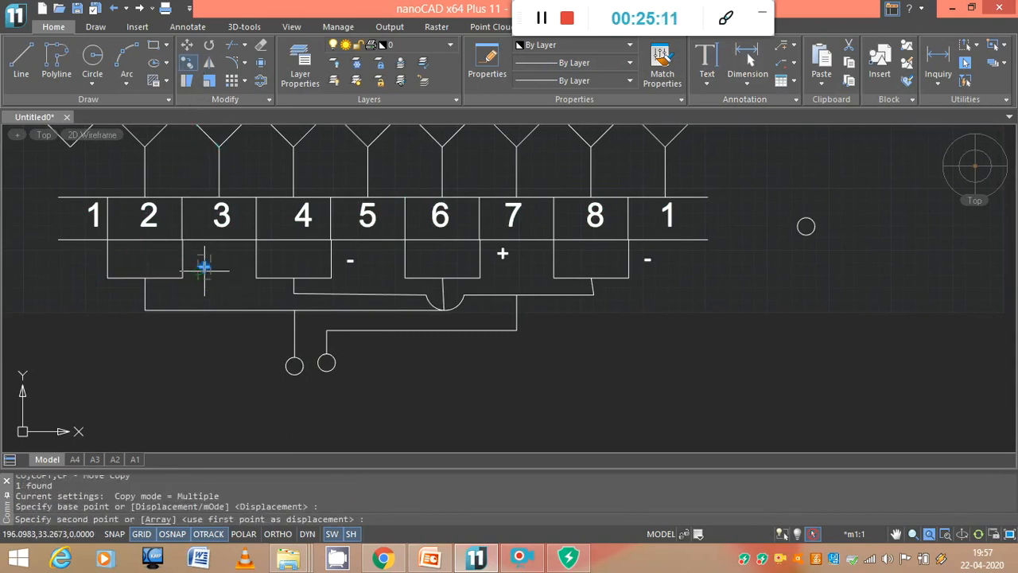
{"action": "left_click", "coordinate": [292, 389]}
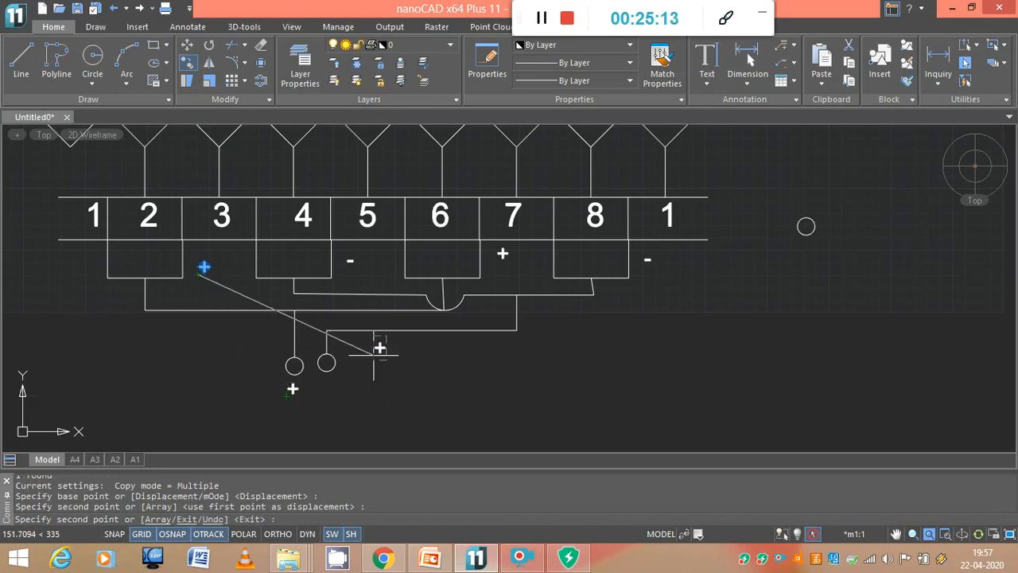
{"action": "key", "text": "Escape"}
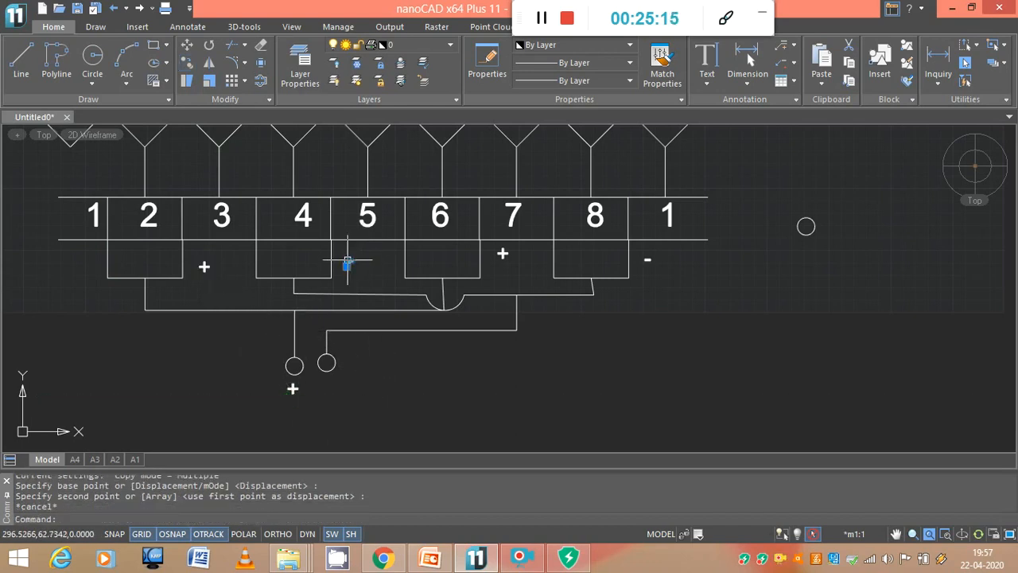
Step: Copy the "-" label beneath segment 5 to just below the negative lead's terminal circle
{"action": "left_click", "coordinate": [211, 80]}
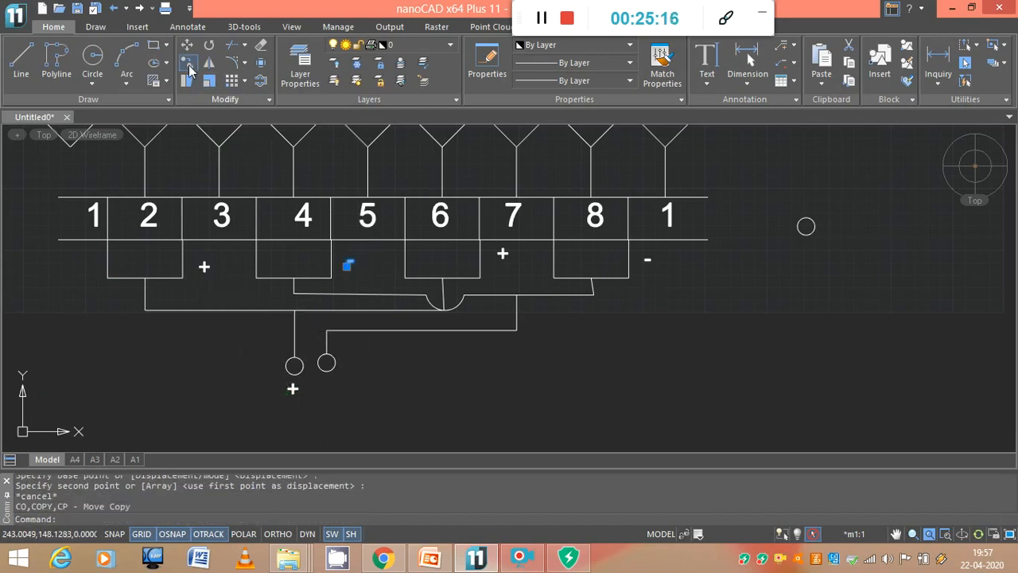
{"action": "left_click", "coordinate": [347, 267]}
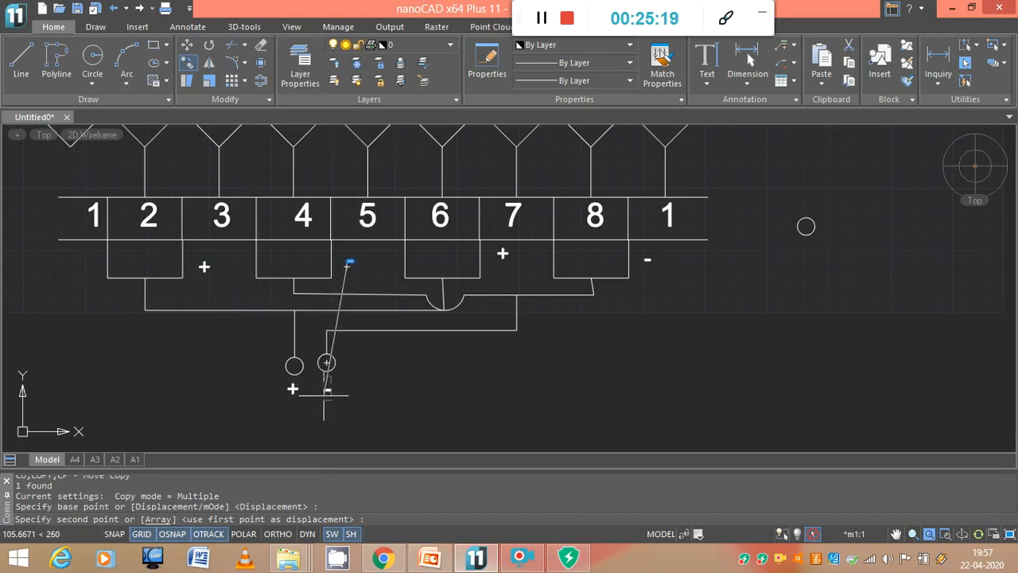
{"action": "left_click", "coordinate": [326, 392]}
{"action": "key", "text": "Escape"}
{"action": "scroll", "coordinate": [404, 390], "scroll_direction": "down", "scroll_amount": 2}
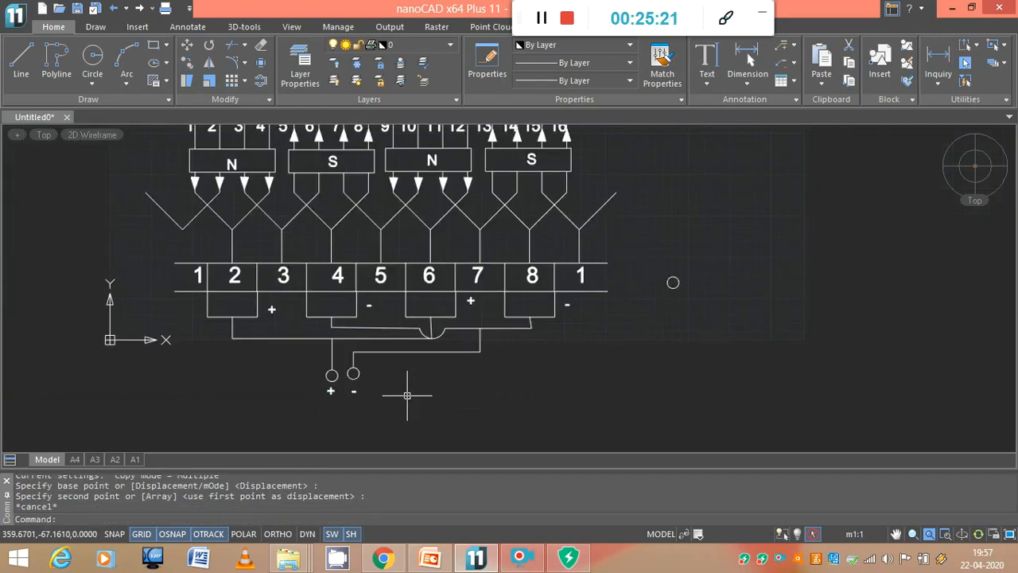
{"action": "mouse_move", "coordinate": [511, 378]}
{"action": "middle_mouse_down"}
{"action": "mouse_move", "coordinate": [548, 405]}
{"action": "mouse_move", "coordinate": [620, 421]}
{"action": "middle_mouse_up"}
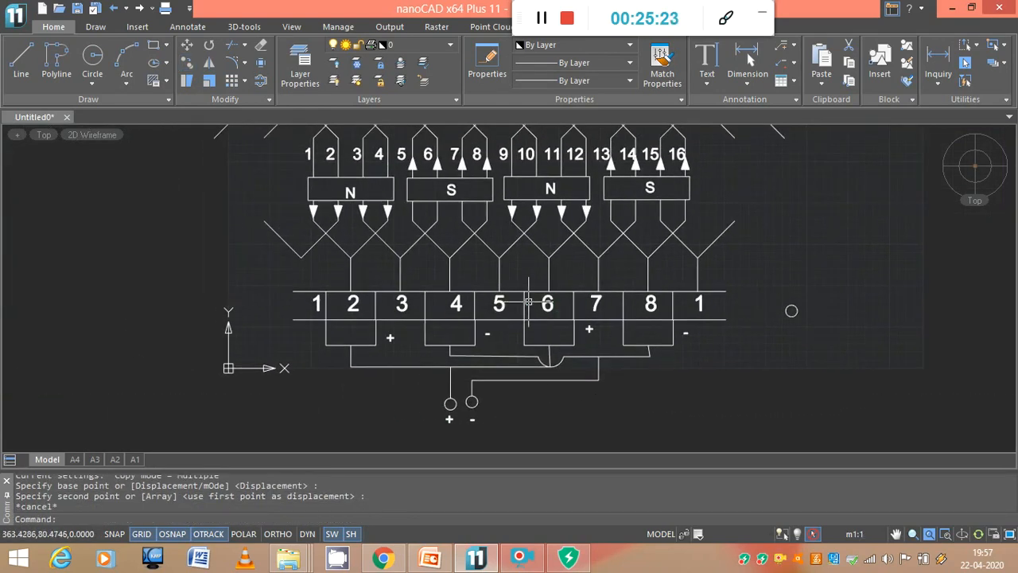
{"action": "scroll", "coordinate": [528, 301], "scroll_direction": "up", "scroll_amount": 2}
{"action": "scroll", "coordinate": [630, 340], "scroll_direction": "down", "scroll_amount": 2}
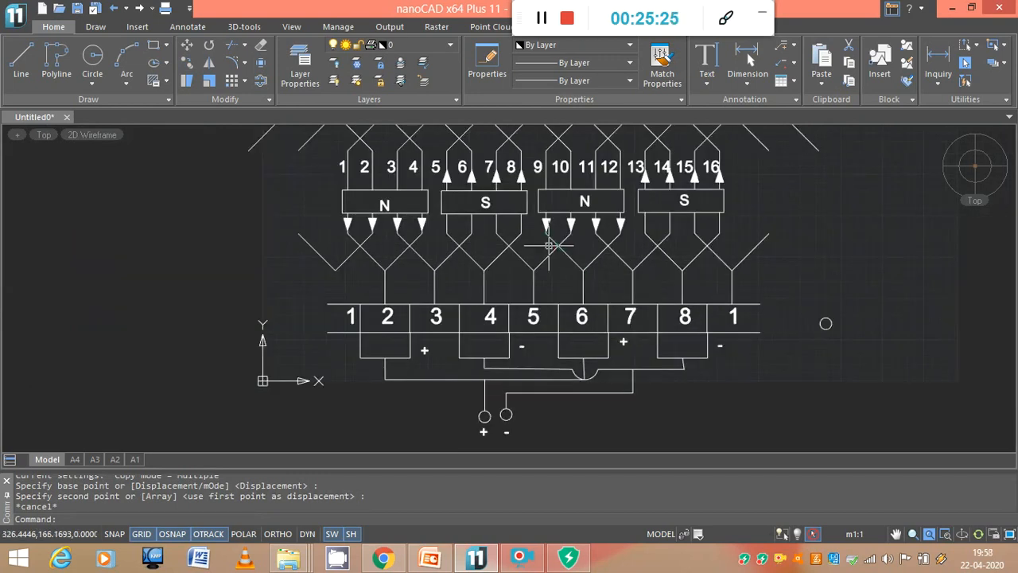
{"action": "middle_click_drag", "start_coordinate": [788, 217], "coordinate": [781, 260]}
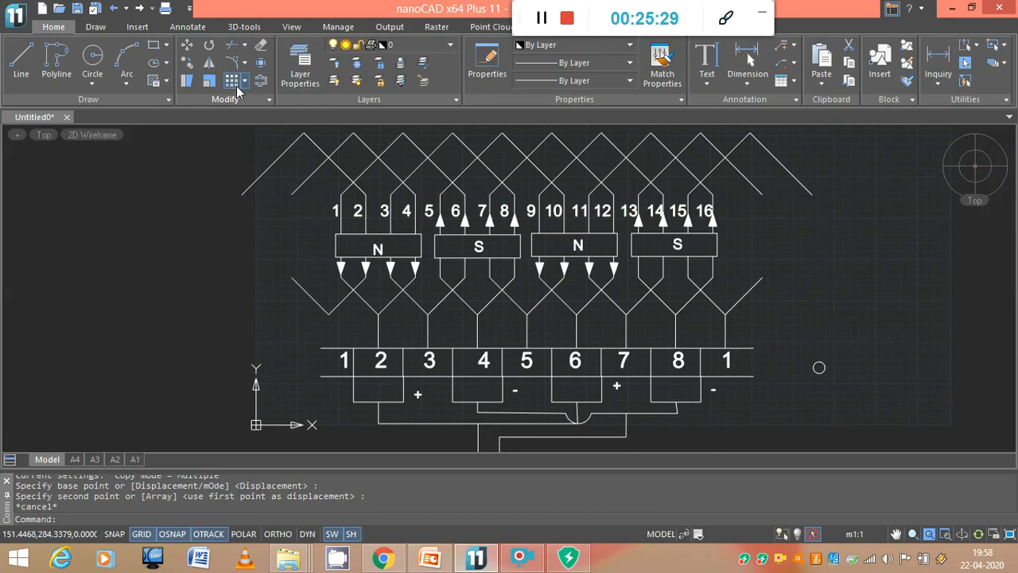
{"action": "left_click", "coordinate": [167, 83]}
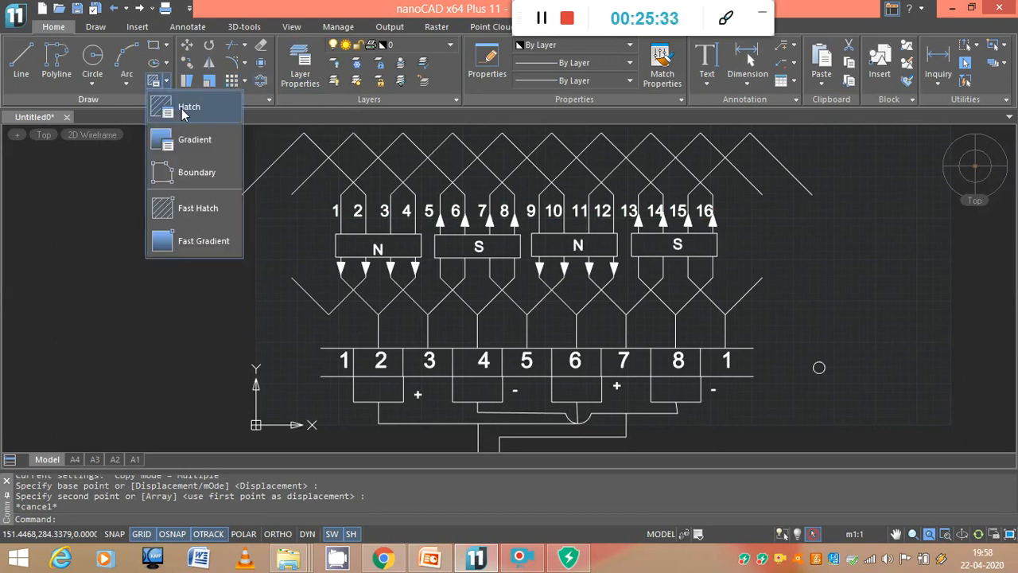
{"action": "left_click", "coordinate": [181, 108]}
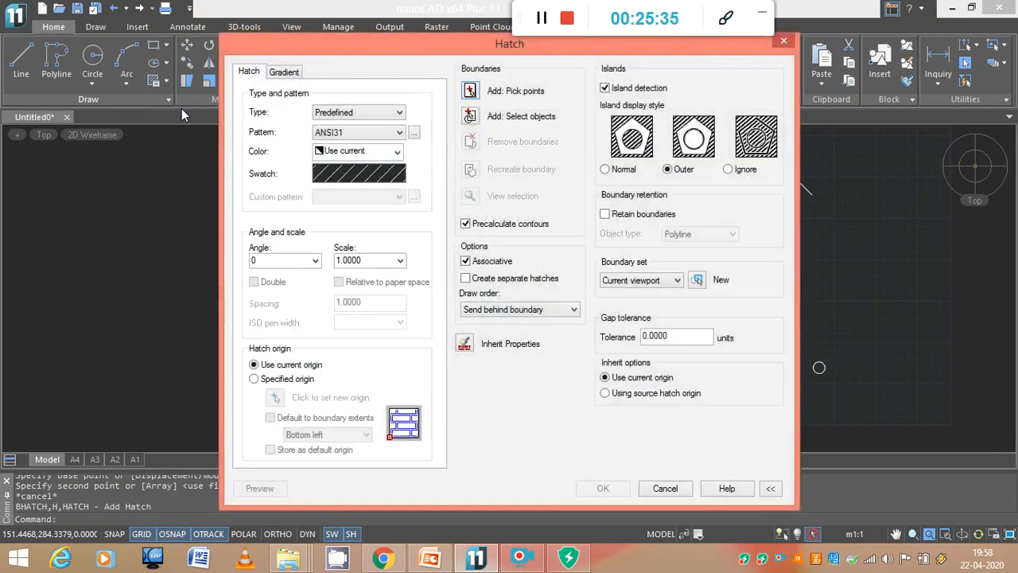
{"action": "left_click", "coordinate": [783, 43]}
{"action": "left_click", "coordinate": [241, 84]}
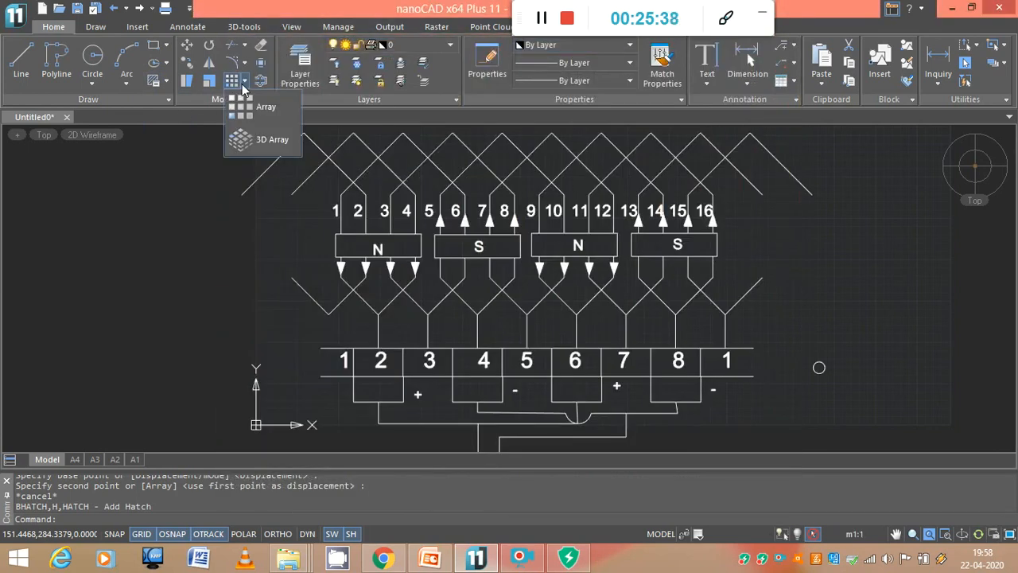
Step: Fast-hatch the two N pole rectangles and the brushes beneath commutator segments 2 and 6
{"action": "left_click", "coordinate": [167, 81]}
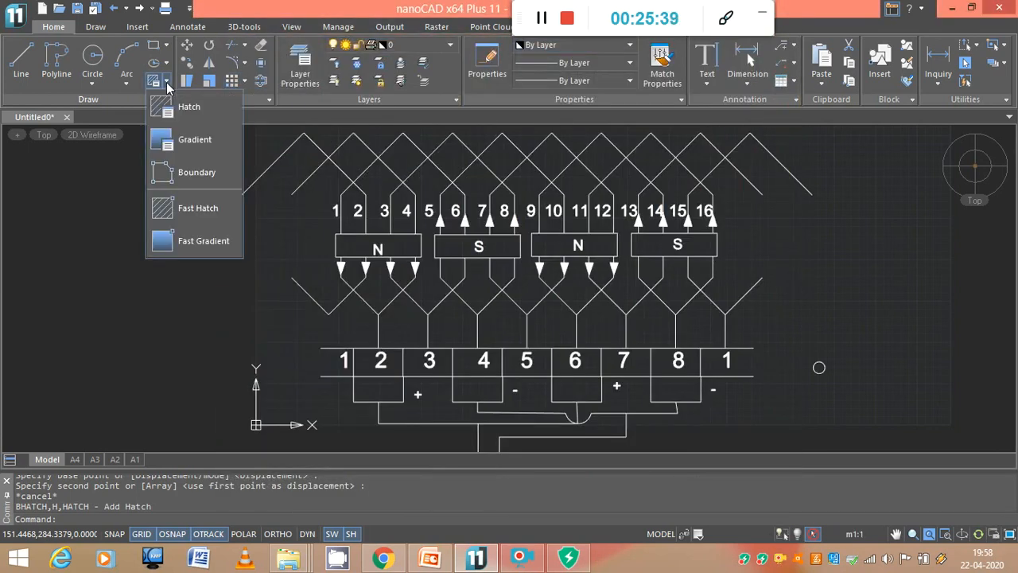
{"action": "left_click", "coordinate": [190, 208]}
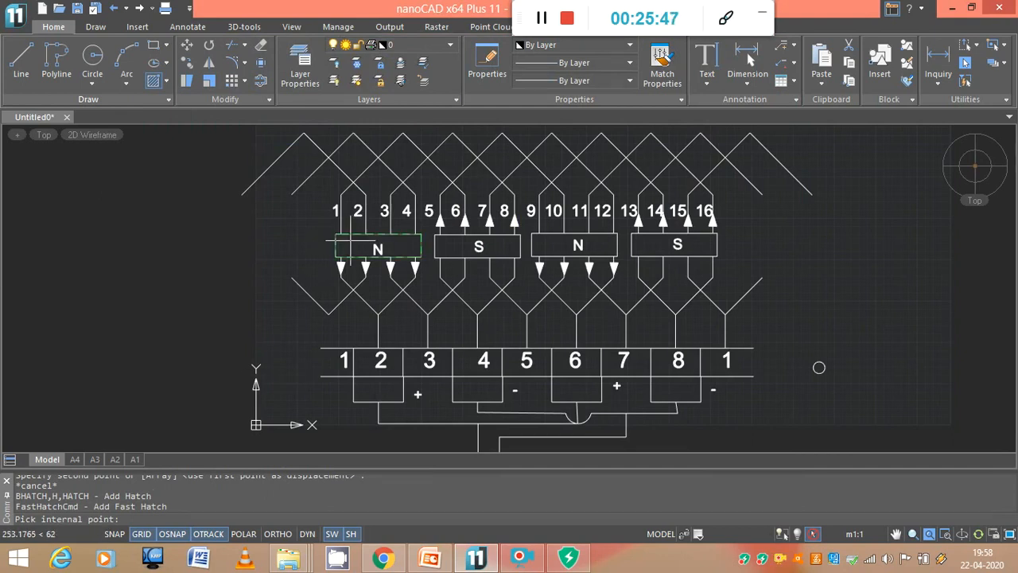
{"action": "left_click", "coordinate": [378, 248]}
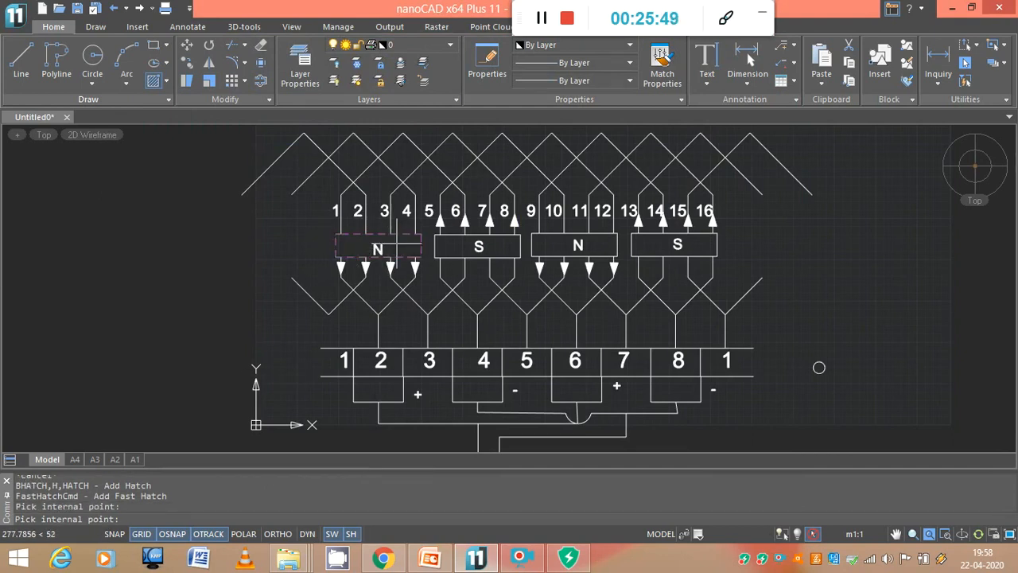
{"action": "left_click", "coordinate": [578, 245]}
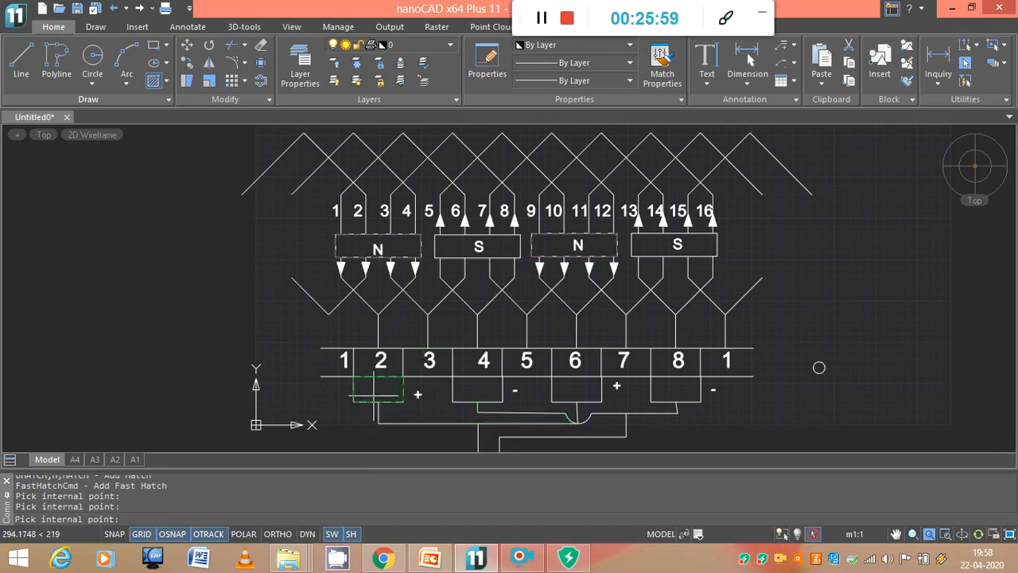
{"action": "left_click", "coordinate": [577, 390]}
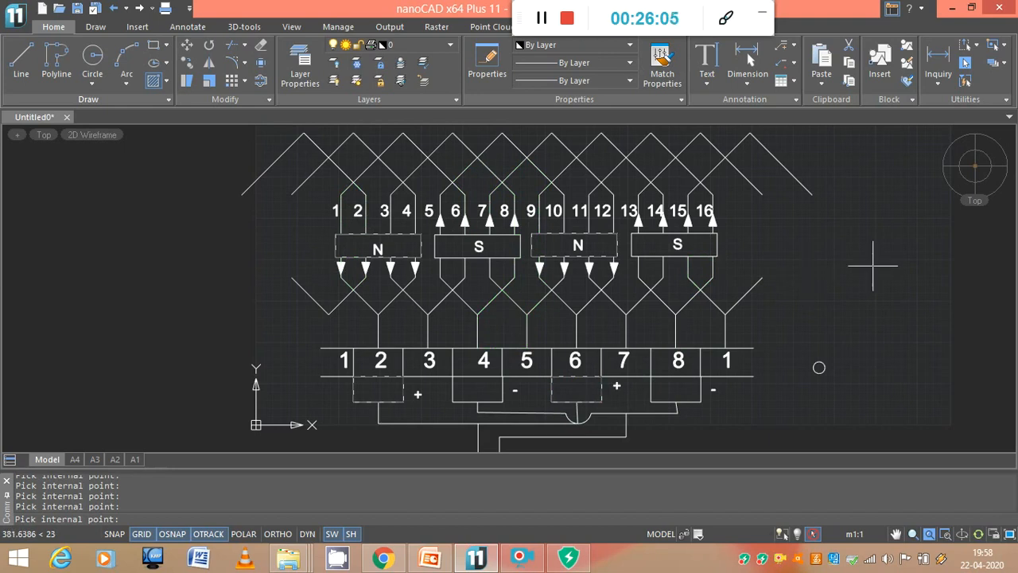
{"action": "key", "text": "Return"}
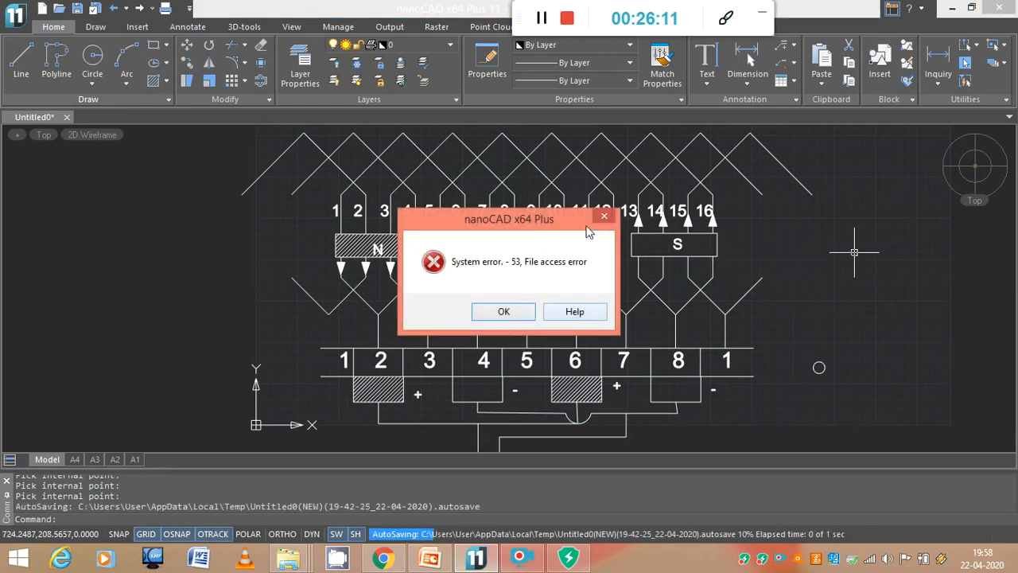
{"action": "left_click", "coordinate": [504, 313]}
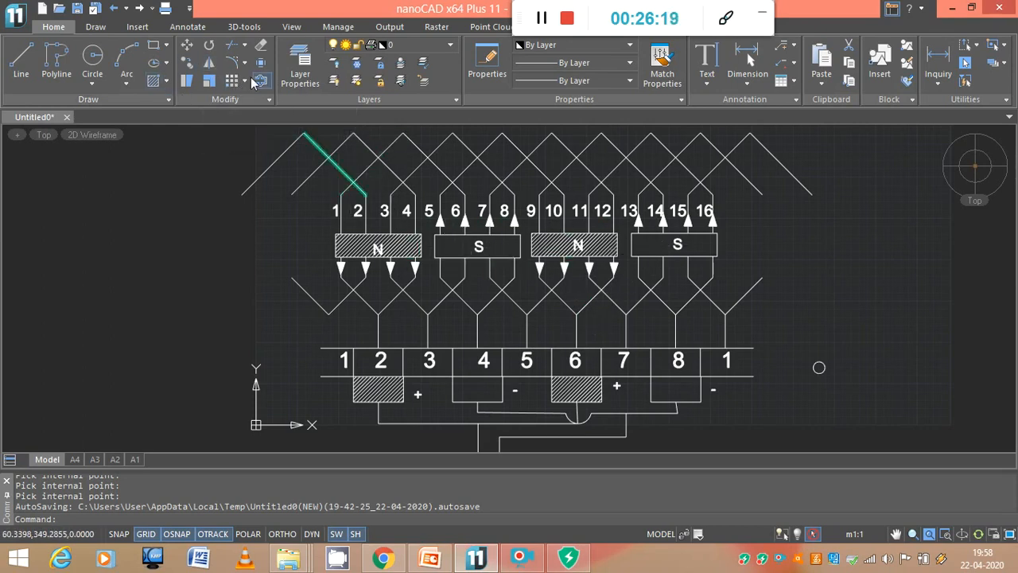
Step: Fast-hatch the two S pole rectangles and the brushes beneath commutator segments 4 and 8
{"action": "left_click", "coordinate": [165, 80]}
{"action": "left_click", "coordinate": [185, 200]}
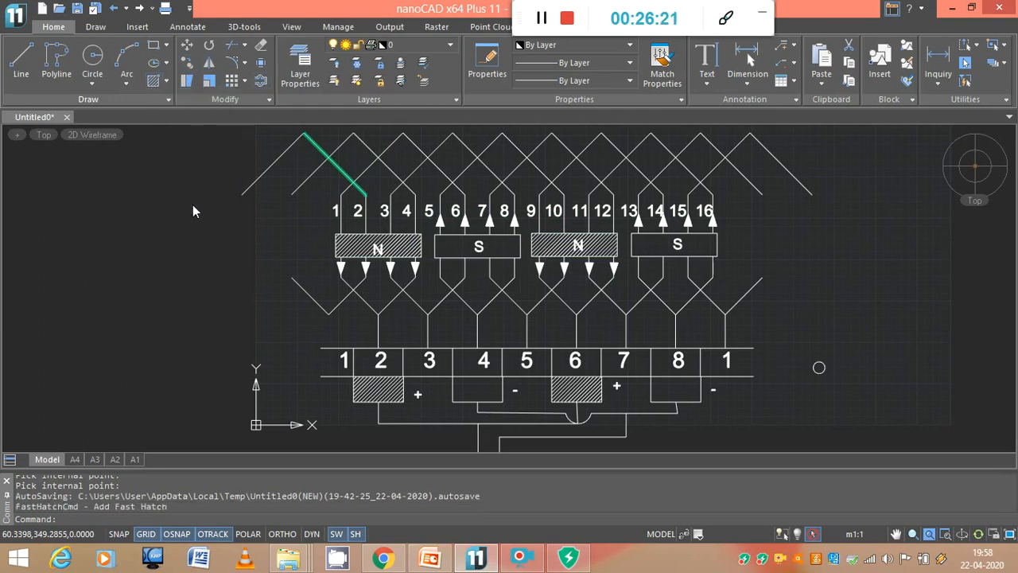
{"action": "left_click", "coordinate": [459, 253]}
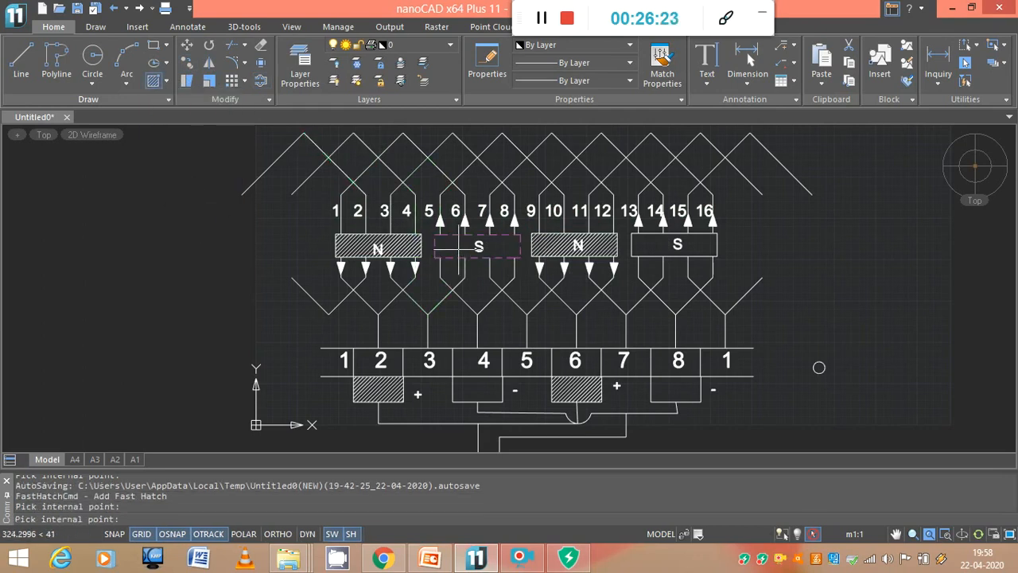
{"action": "left_click", "coordinate": [660, 251]}
{"action": "left_click", "coordinate": [478, 389]}
{"action": "left_click", "coordinate": [675, 387]}
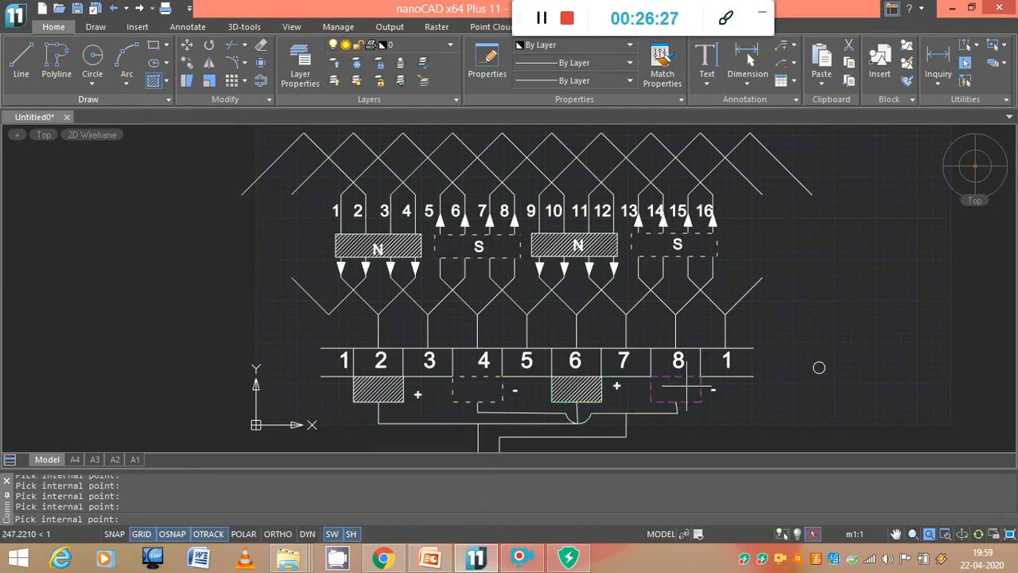
{"action": "key", "text": "Return"}
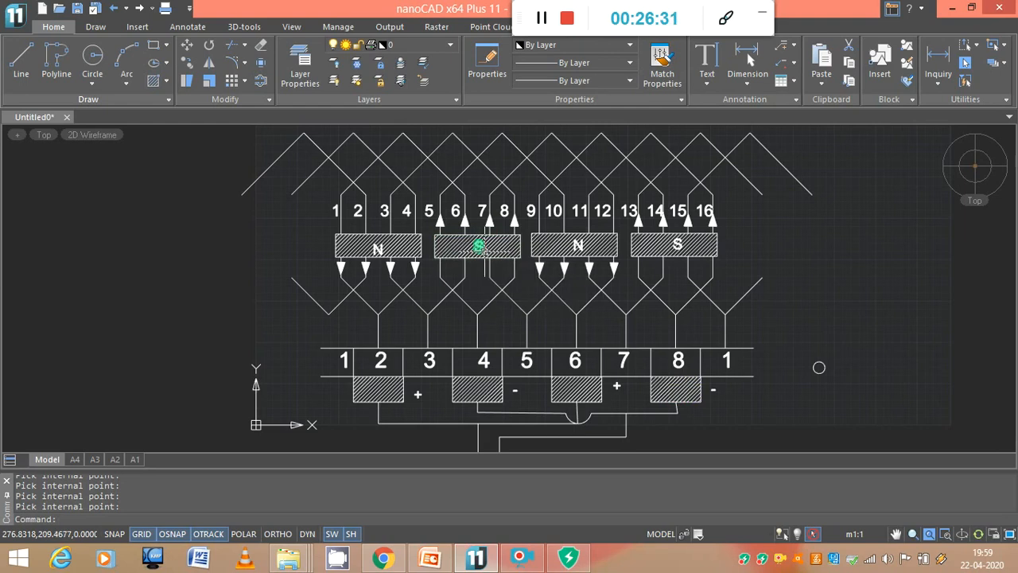
{"action": "key", "text": "Escape"}
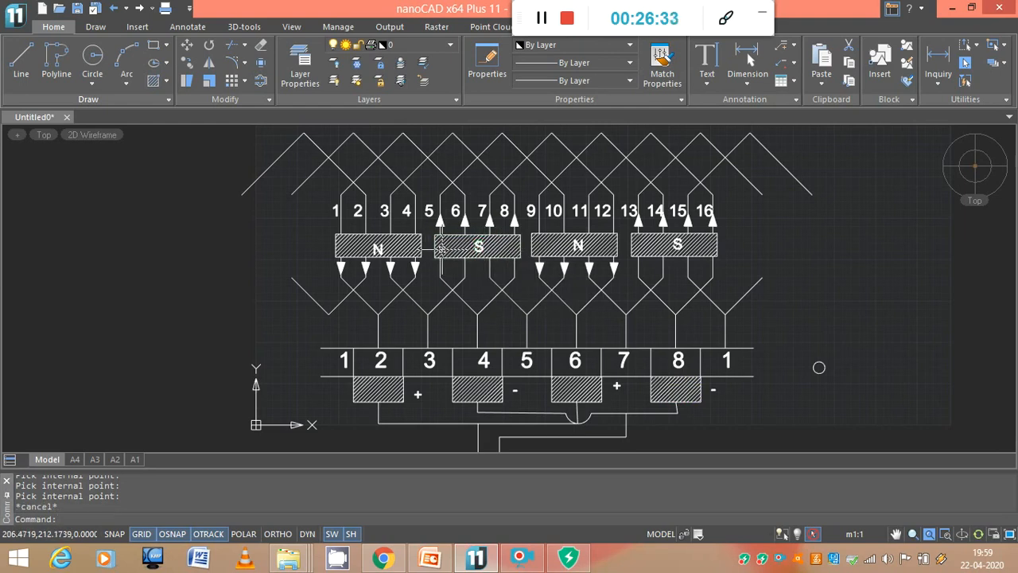
{"action": "left_click", "coordinate": [501, 245]}
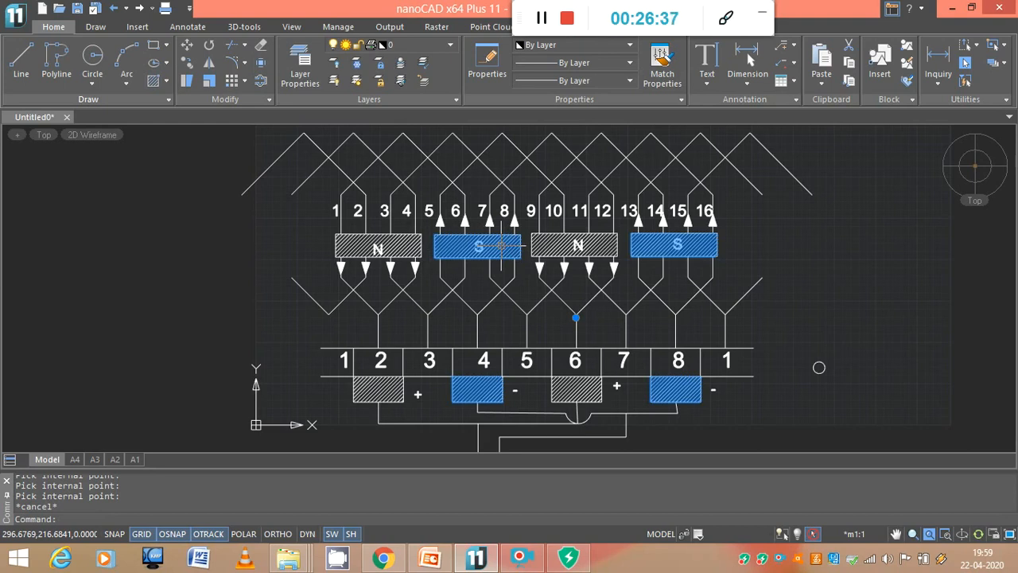
{"action": "left_click", "coordinate": [165, 81]}
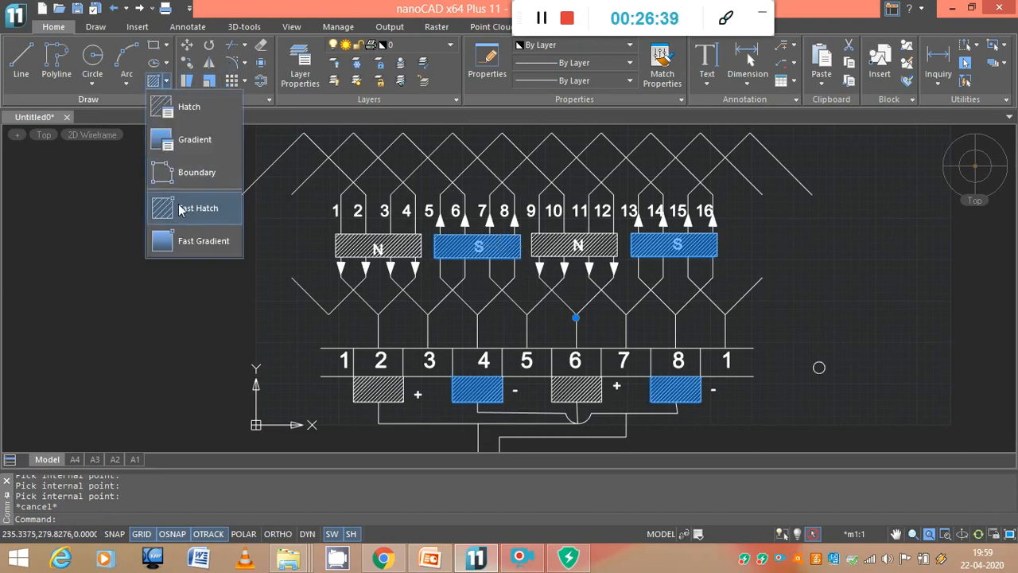
{"action": "left_click", "coordinate": [194, 114]}
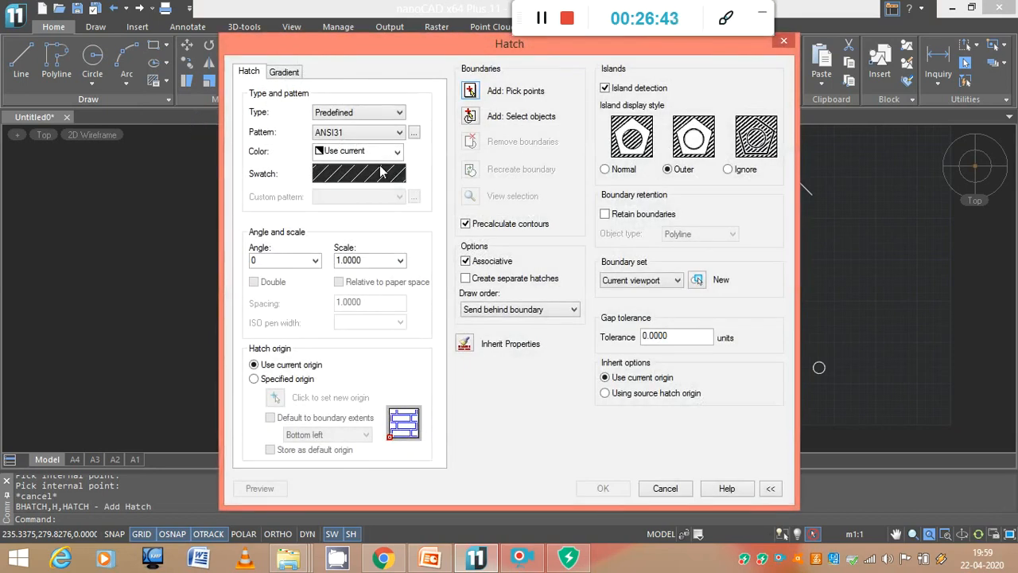
{"action": "left_click", "coordinate": [379, 159]}
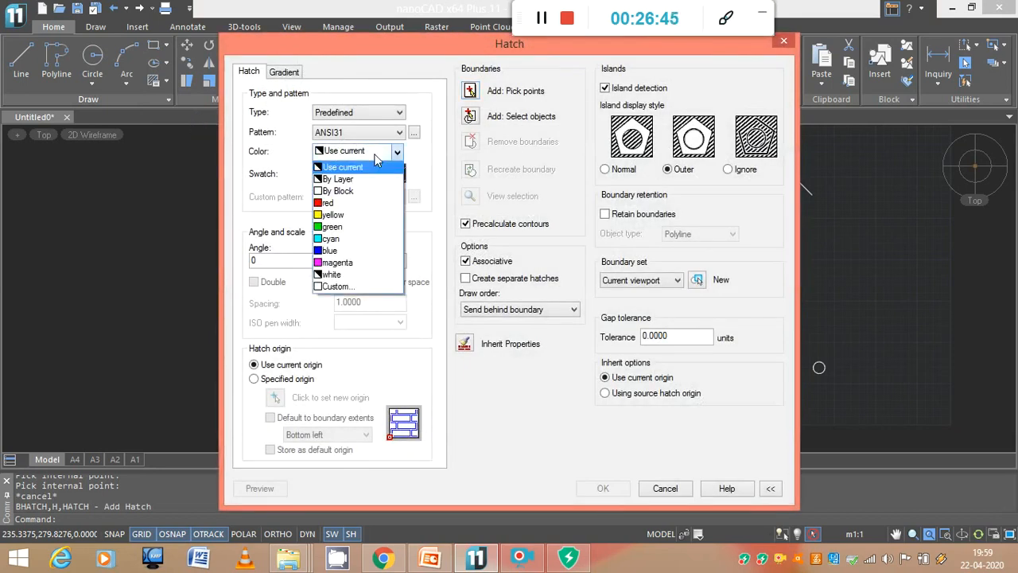
{"action": "left_click", "coordinate": [366, 136]}
{"action": "left_click", "coordinate": [397, 154]}
{"action": "left_click", "coordinate": [397, 154]}
{"action": "left_click", "coordinate": [398, 132]}
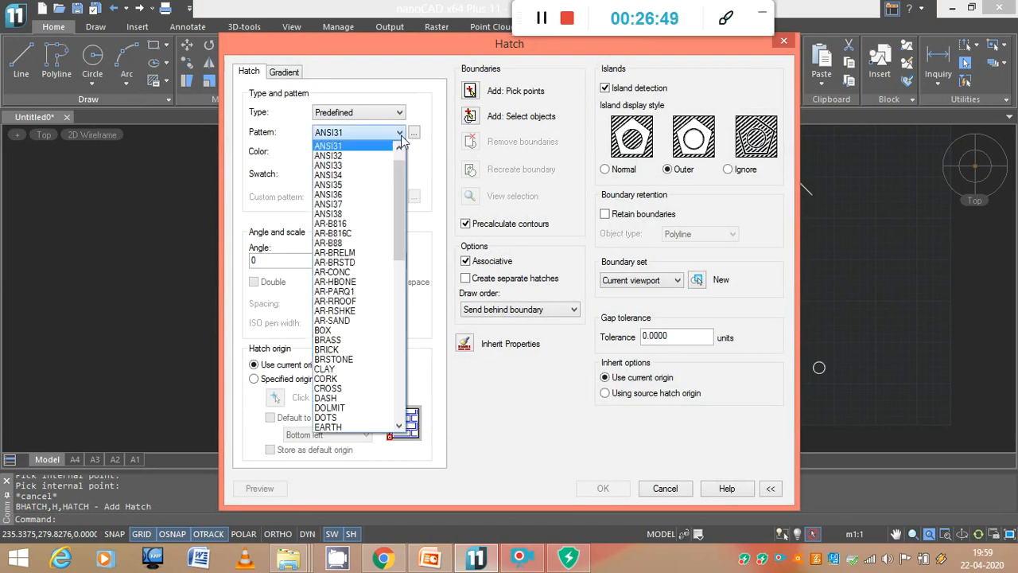
{"action": "left_click", "coordinate": [353, 215]}
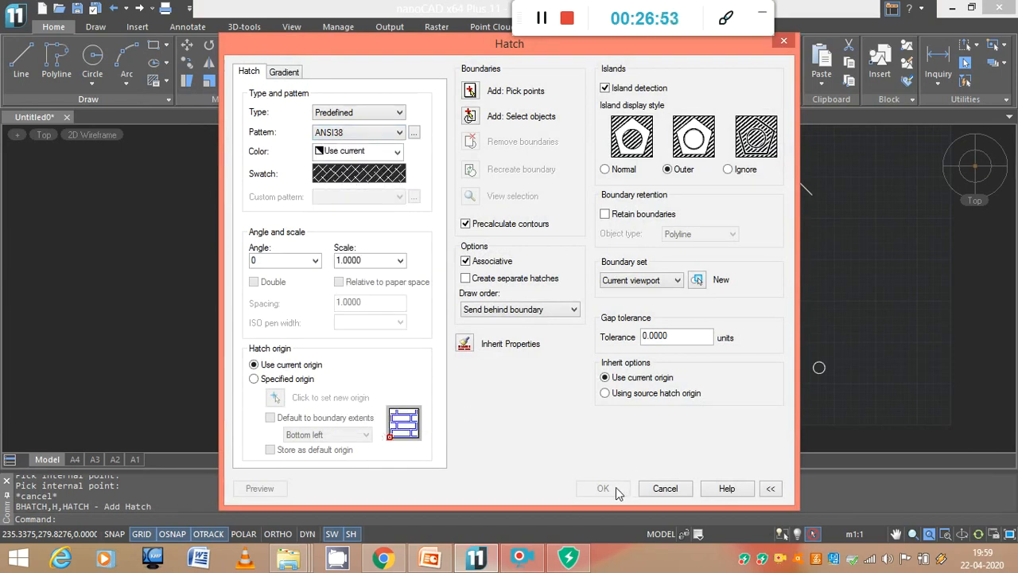
{"action": "left_click", "coordinate": [783, 41]}
{"action": "left_click", "coordinate": [468, 248]}
{"action": "right_click", "coordinate": [464, 248]}
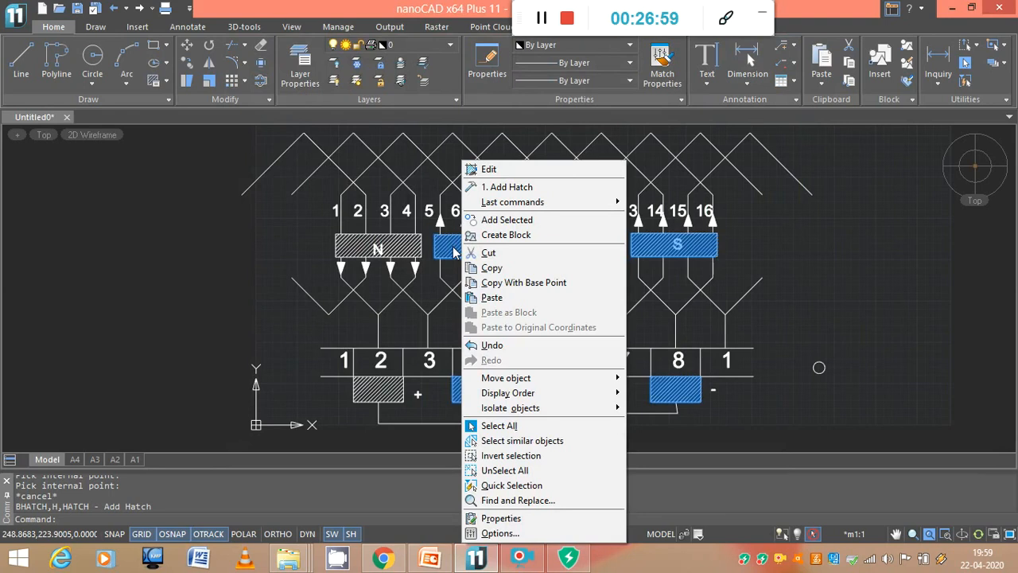
{"action": "left_click", "coordinate": [452, 246]}
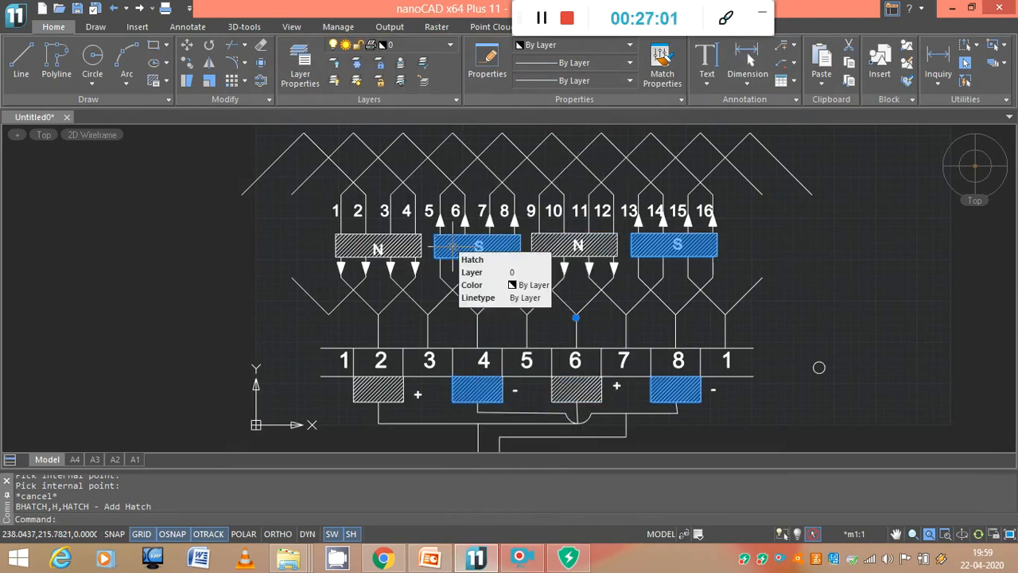
{"action": "right_click", "coordinate": [465, 250]}
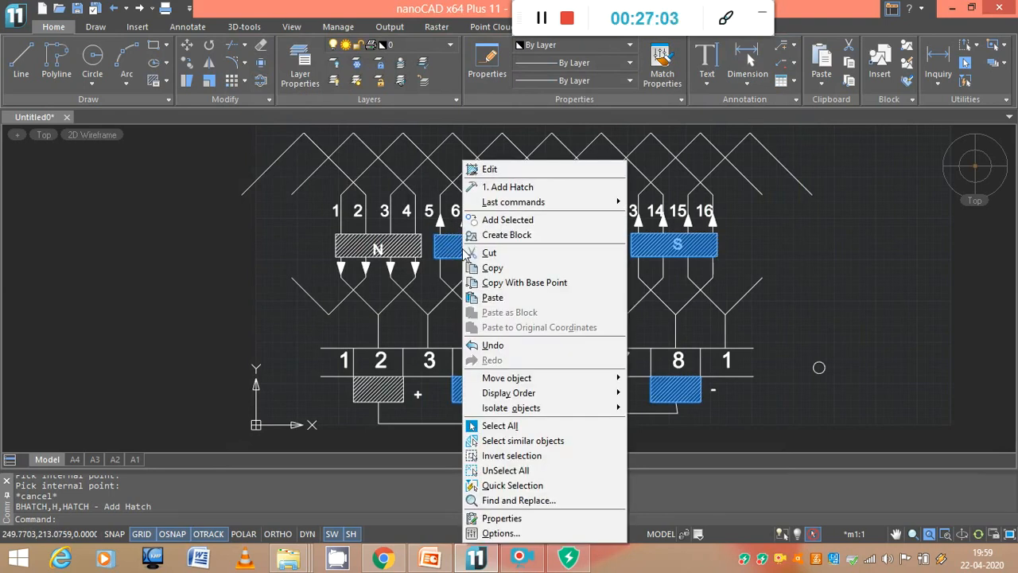
{"action": "left_click", "coordinate": [458, 249]}
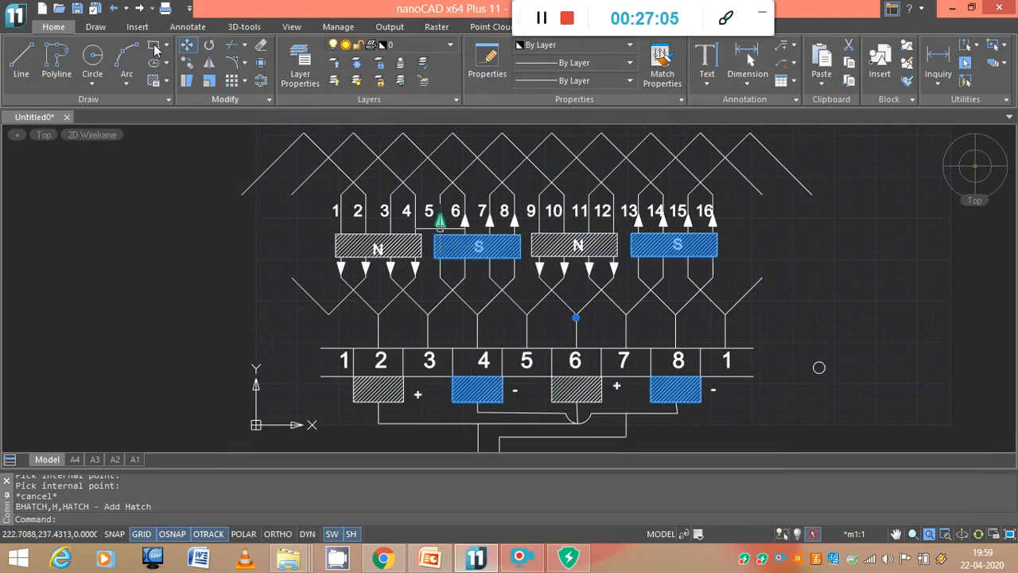
Step: Try the predefined patterns ANSI36, AR-B816, AR-B88 and AR-PARQ1 in the Hatch settings
{"action": "left_click", "coordinate": [168, 81]}
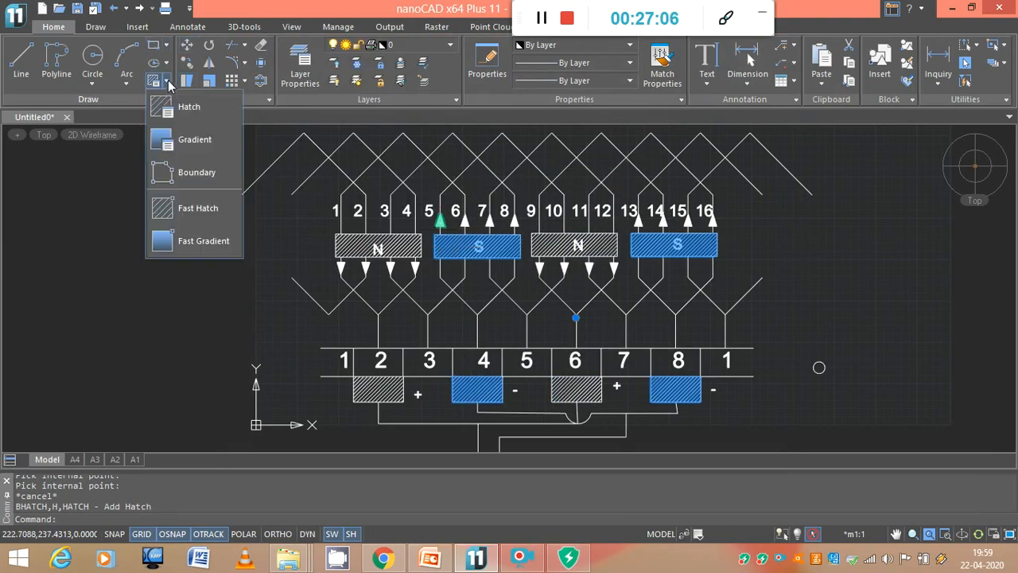
{"action": "left_click", "coordinate": [199, 114]}
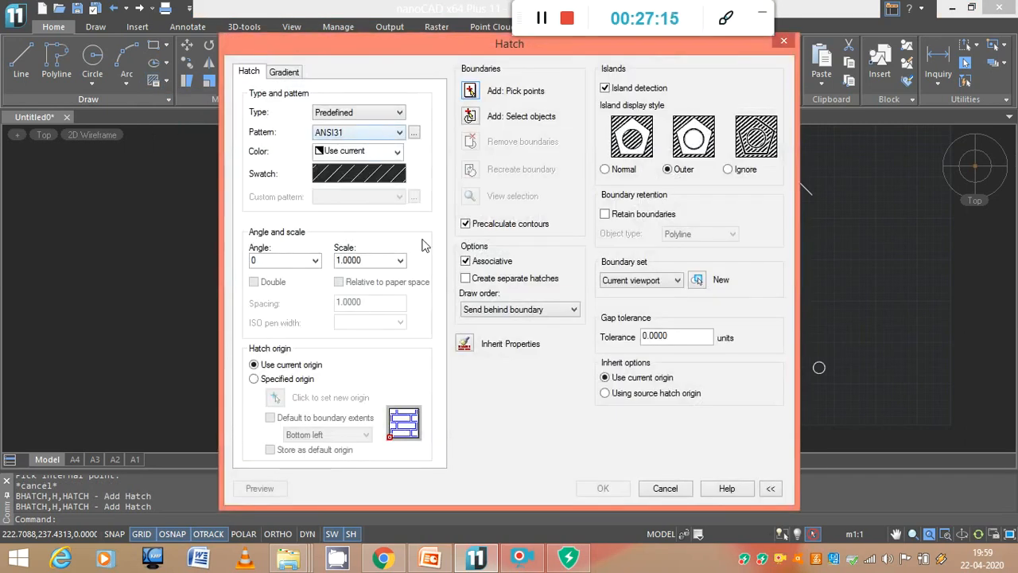
{"action": "left_click", "coordinate": [397, 132]}
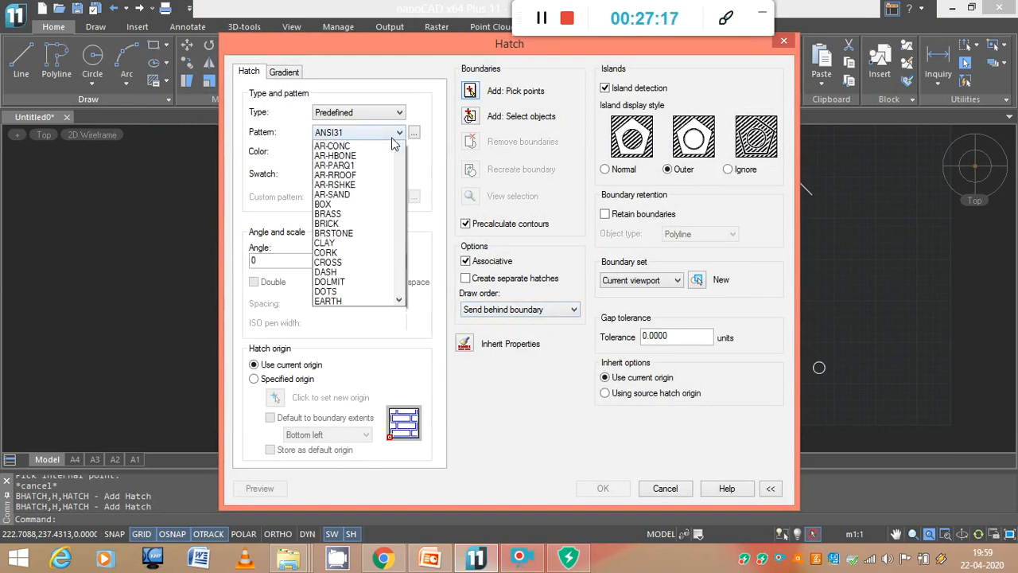
{"action": "left_click", "coordinate": [355, 199]}
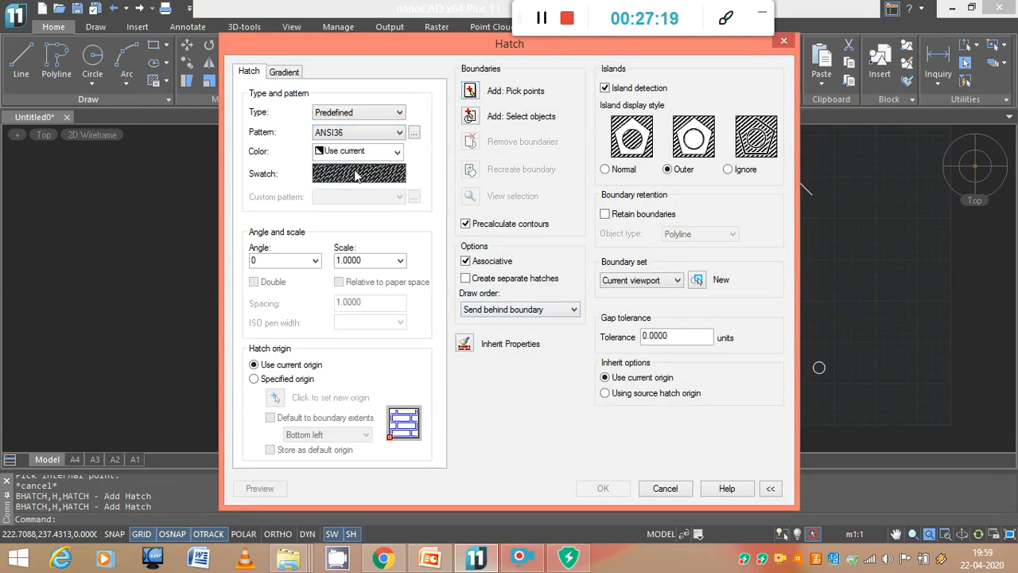
{"action": "left_click", "coordinate": [364, 137]}
{"action": "left_click", "coordinate": [363, 180]}
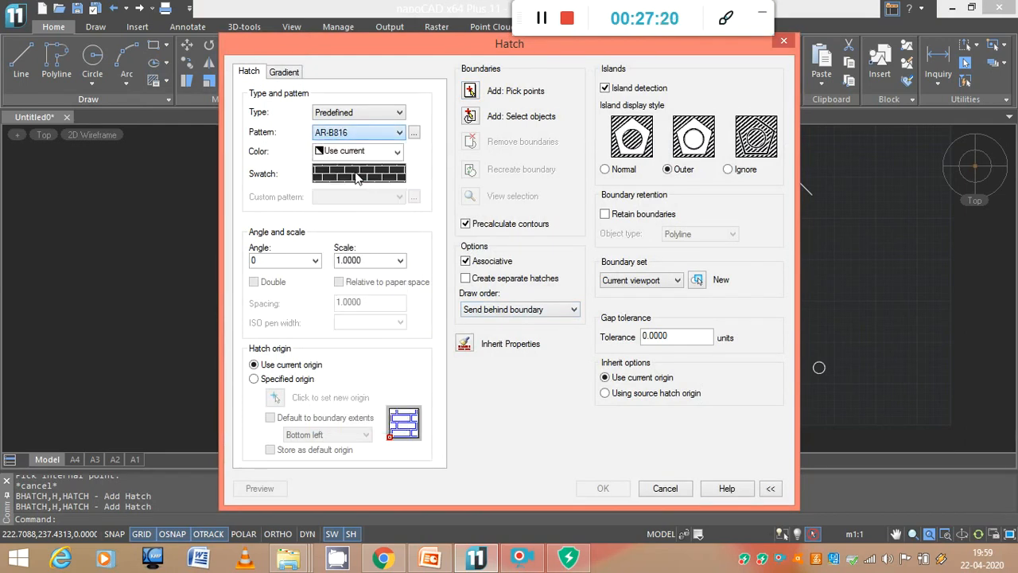
{"action": "left_click", "coordinate": [373, 134]}
{"action": "left_click", "coordinate": [358, 165]}
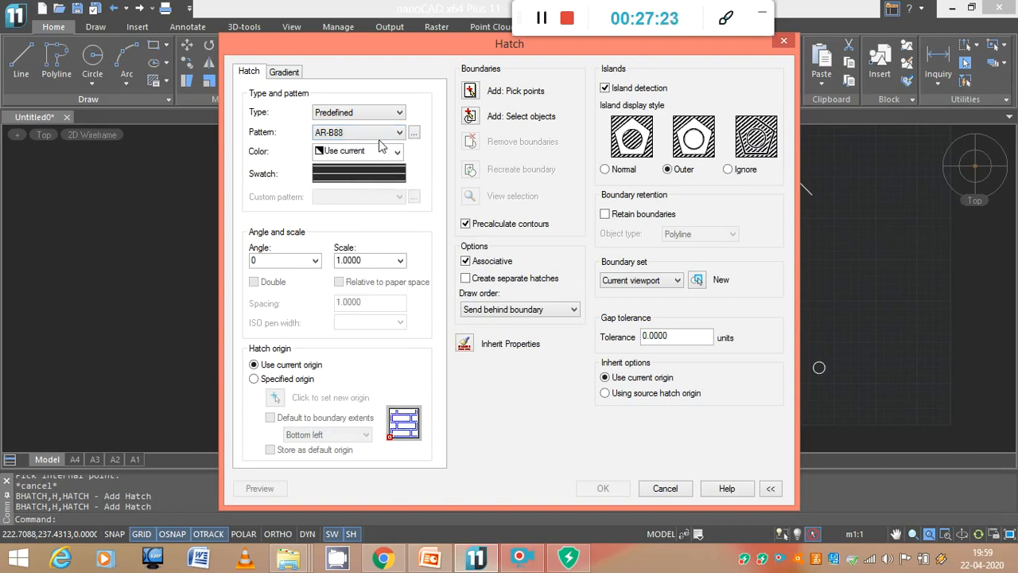
{"action": "left_click", "coordinate": [380, 136]}
{"action": "left_click", "coordinate": [356, 198]}
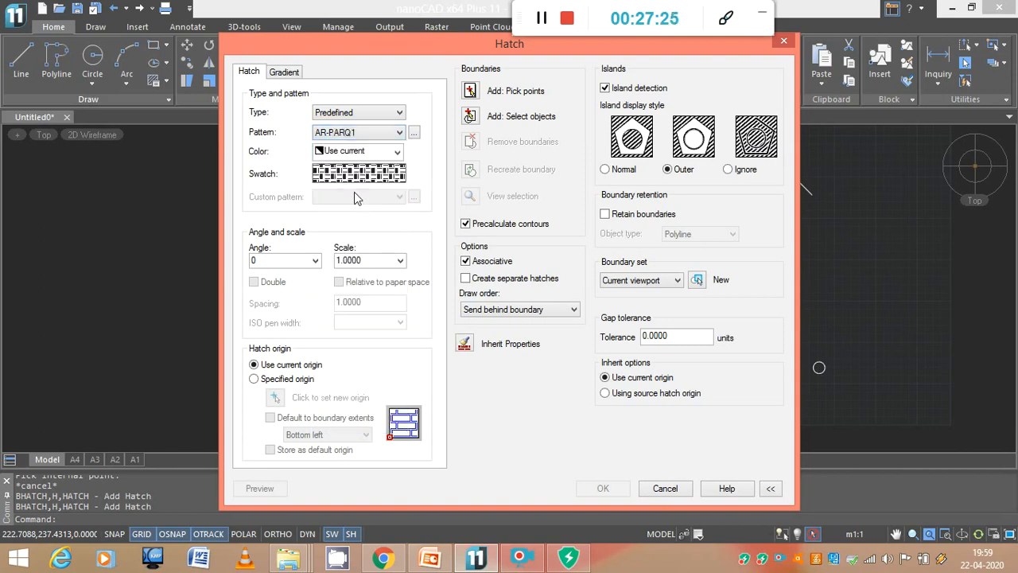
Step: Try the ANSI31, ANSI36 and AR-B816 hatch patterns and settle on ANSI32
{"action": "left_click", "coordinate": [364, 137]}
{"action": "scroll", "coordinate": [342, 177], "scroll_direction": "up", "scroll_amount": 6}
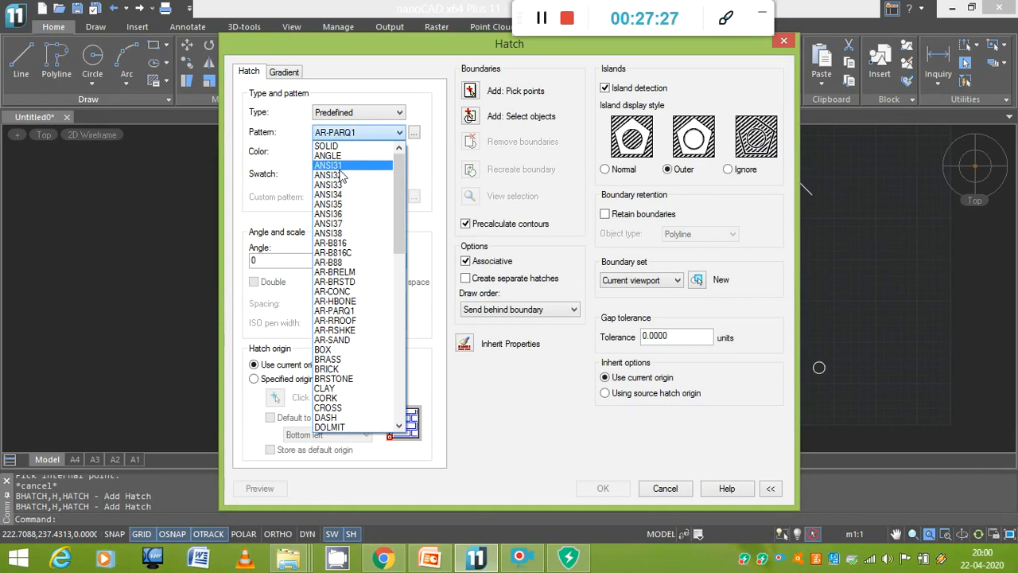
{"action": "left_click", "coordinate": [339, 167]}
{"action": "left_click", "coordinate": [362, 133]}
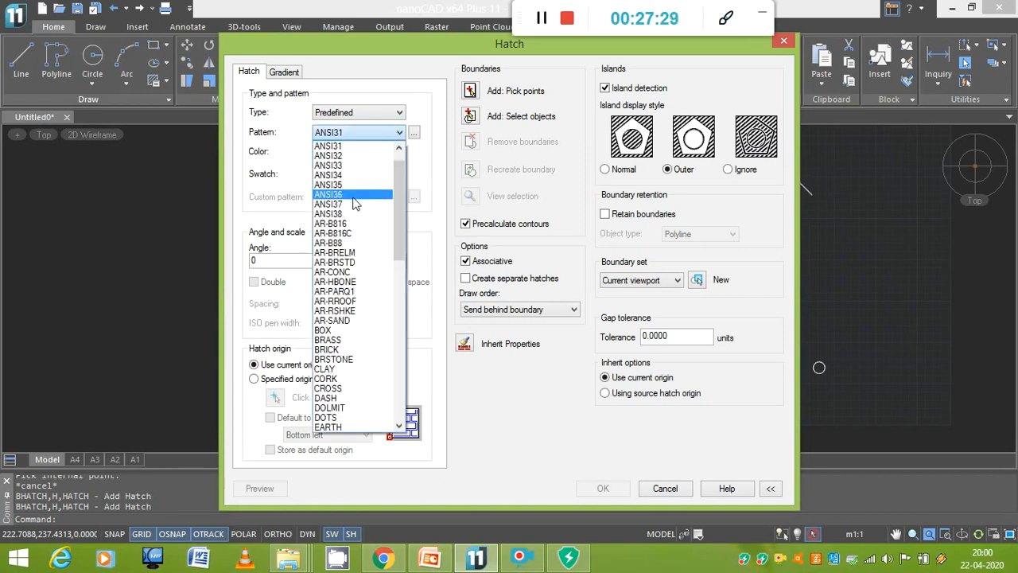
{"action": "left_click", "coordinate": [354, 199]}
{"action": "left_click", "coordinate": [362, 135]}
{"action": "left_click", "coordinate": [362, 171]}
{"action": "left_click", "coordinate": [362, 137]}
{"action": "scroll", "coordinate": [357, 187], "scroll_direction": "up", "scroll_amount": 4}
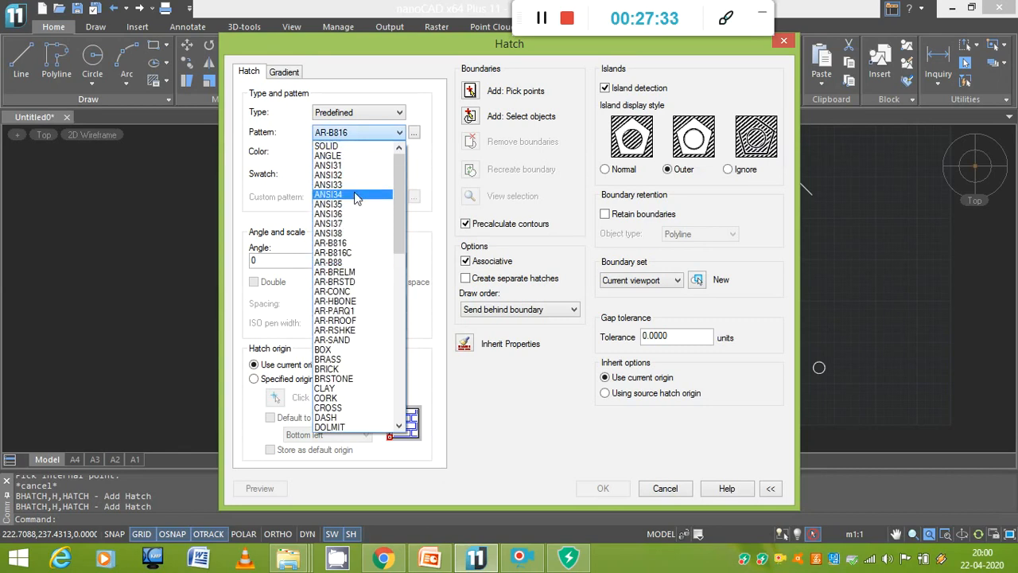
{"action": "left_click", "coordinate": [348, 174]}
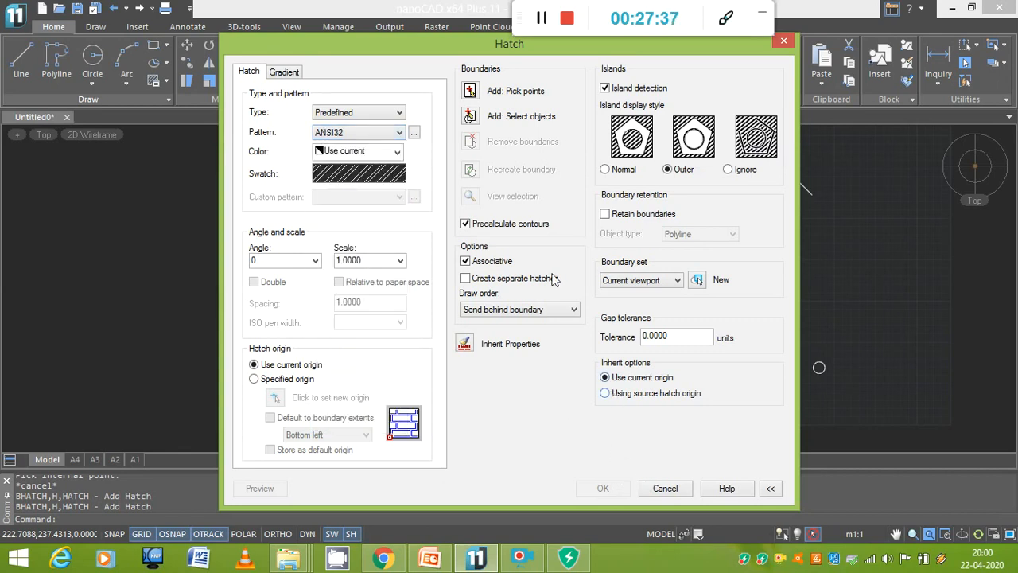
Step: Hatch the two S pole rectangles and the brushes beneath commutator segments 4 and 8 with the ANSI32 pattern
{"action": "left_click", "coordinate": [469, 90]}
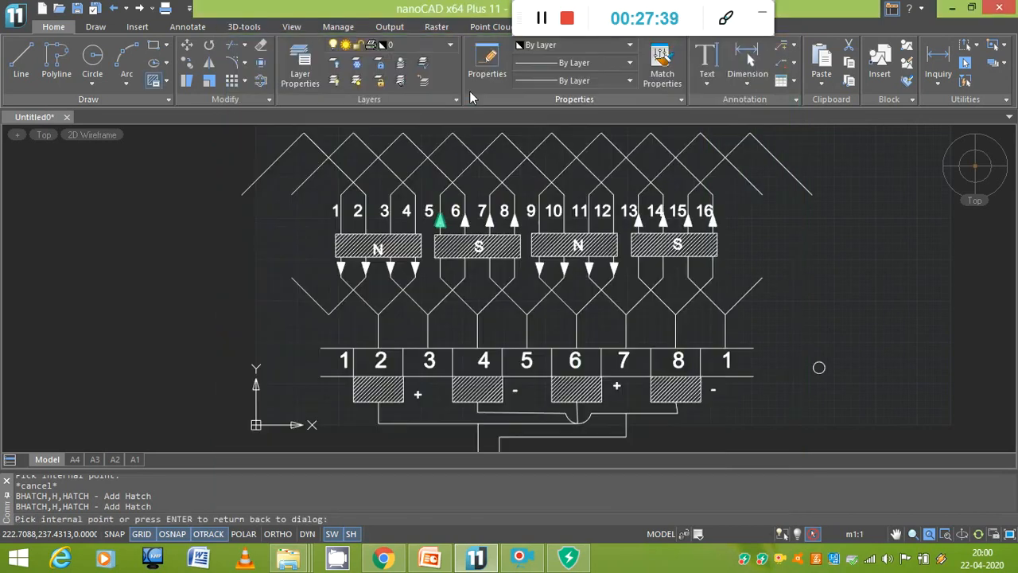
{"action": "left_click", "coordinate": [456, 249]}
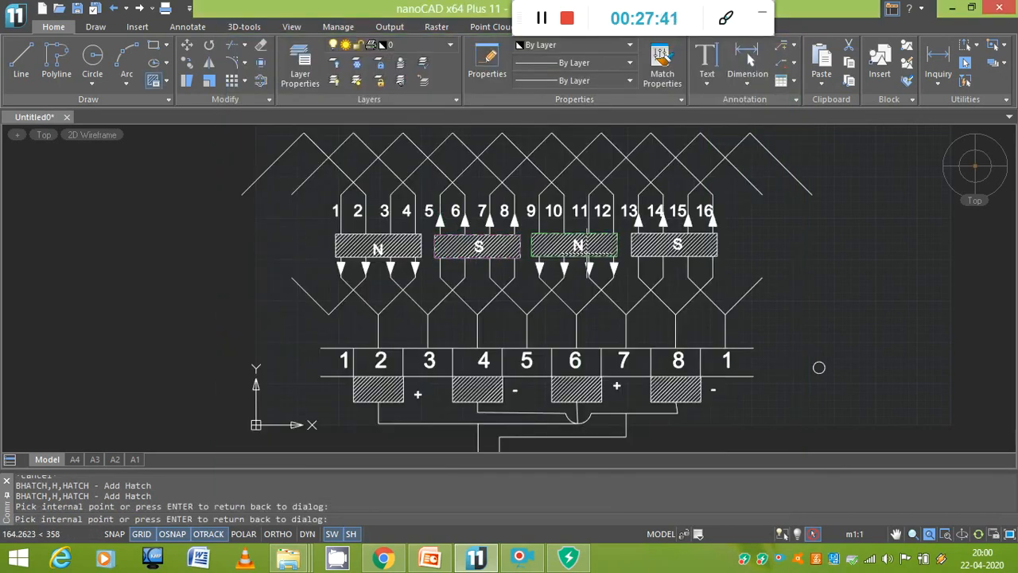
{"action": "left_click", "coordinate": [672, 248]}
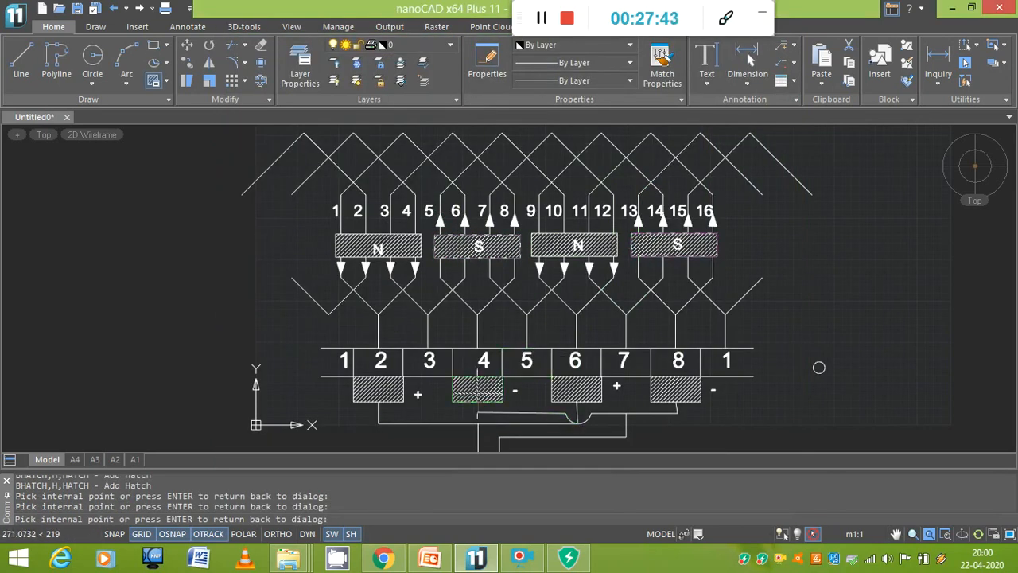
{"action": "left_click", "coordinate": [479, 392]}
{"action": "left_click", "coordinate": [673, 389]}
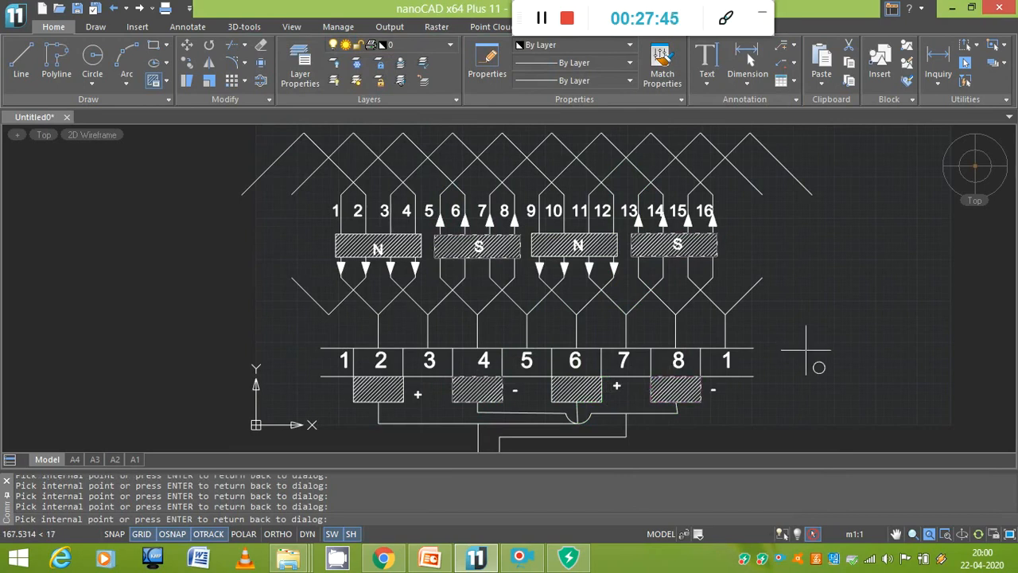
{"action": "key", "text": "Return"}
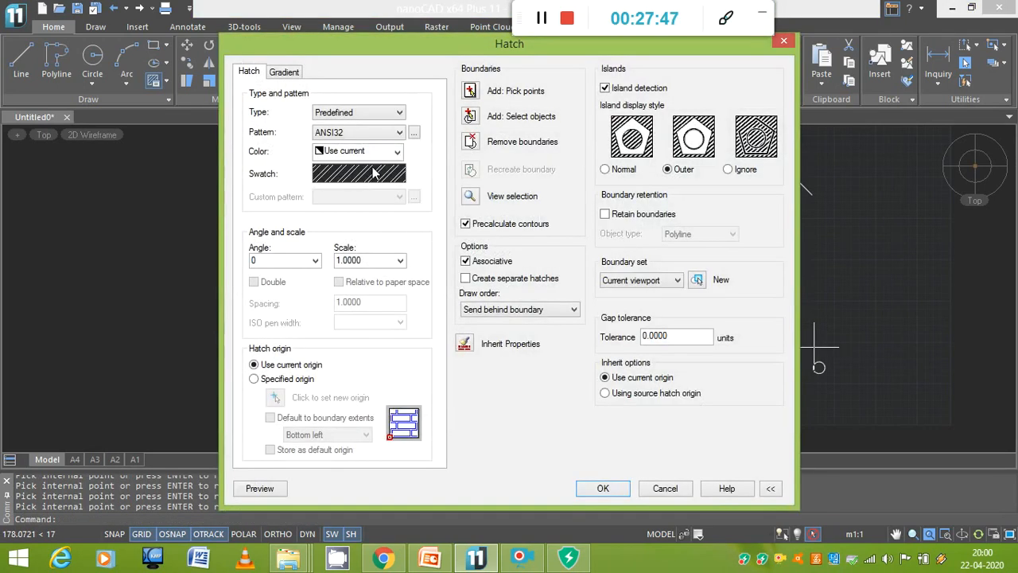
{"action": "left_click", "coordinate": [602, 488]}
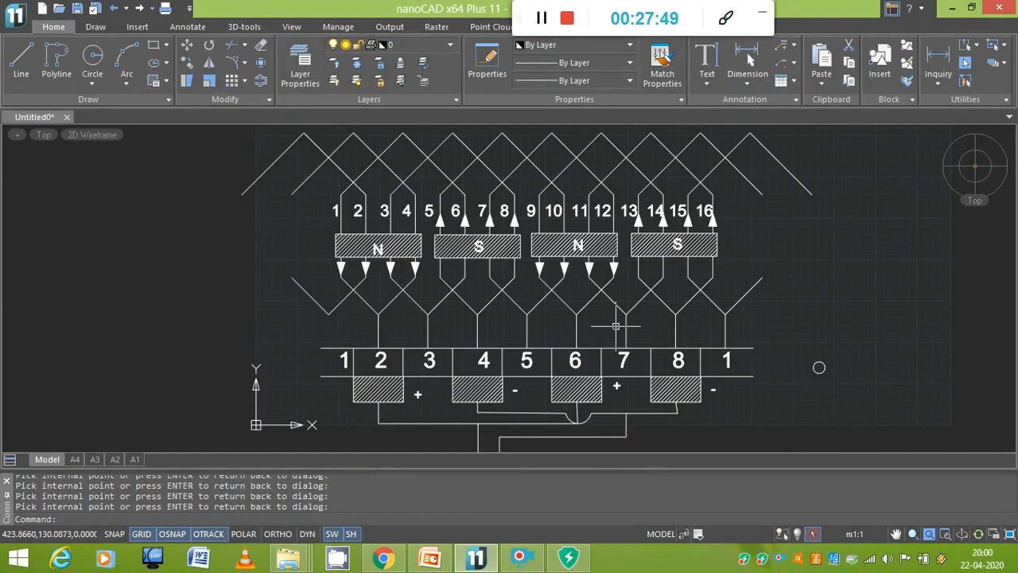
{"action": "left_click", "coordinate": [479, 245]}
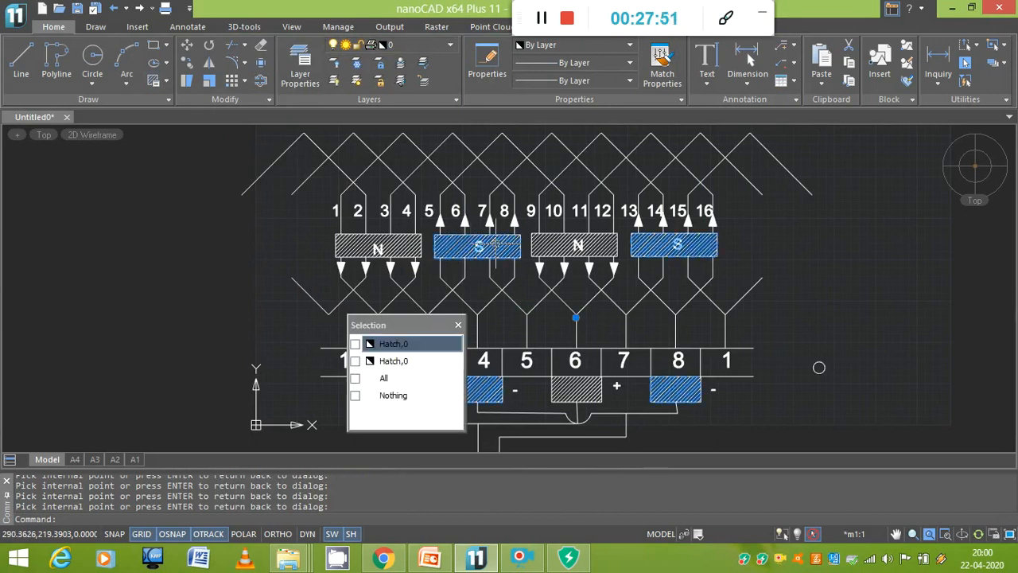
{"action": "left_click", "coordinate": [388, 350]}
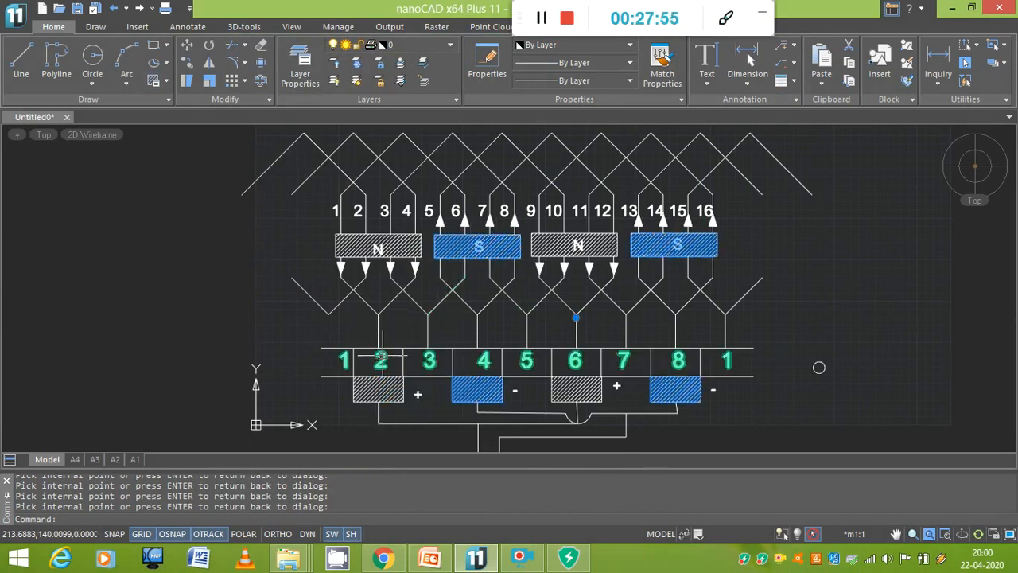
{"action": "left_click", "coordinate": [503, 249]}
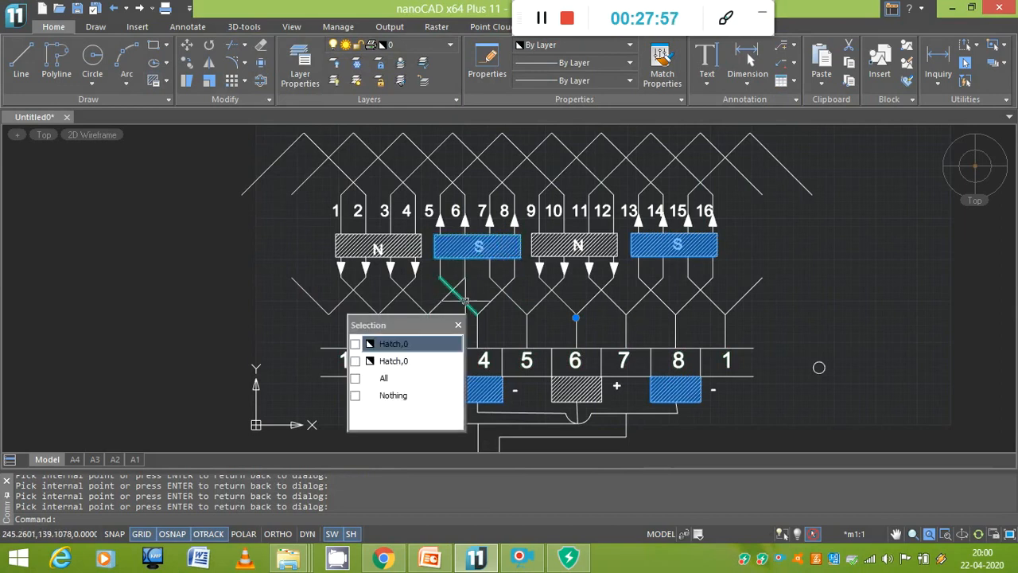
{"action": "left_click", "coordinate": [457, 324]}
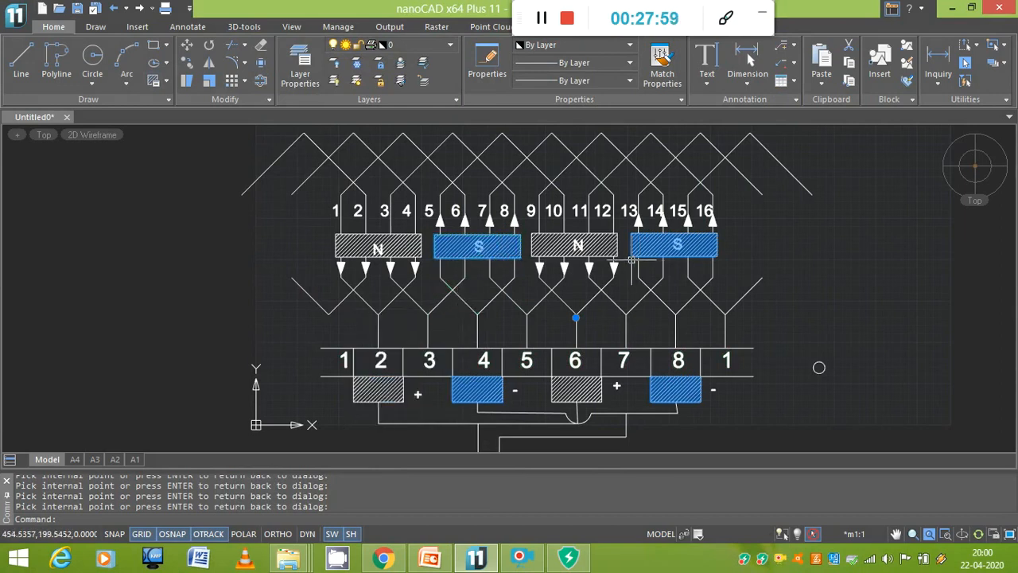
{"action": "key", "text": "Escape"}
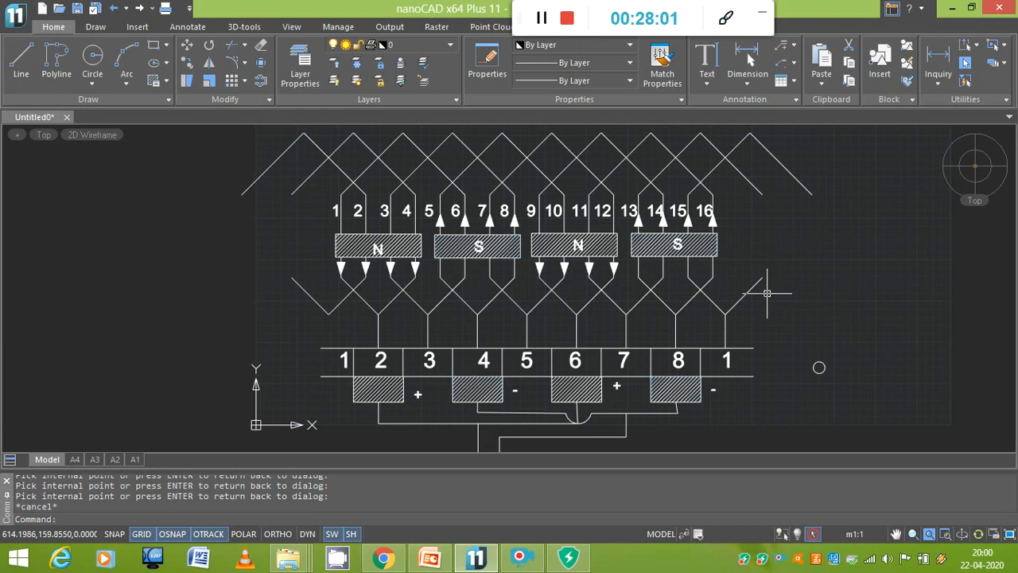
Step: Erase both overlapping hatches from the S poles and the brushes beneath commutator segments 4 and 8
{"action": "left_click", "coordinate": [491, 244]}
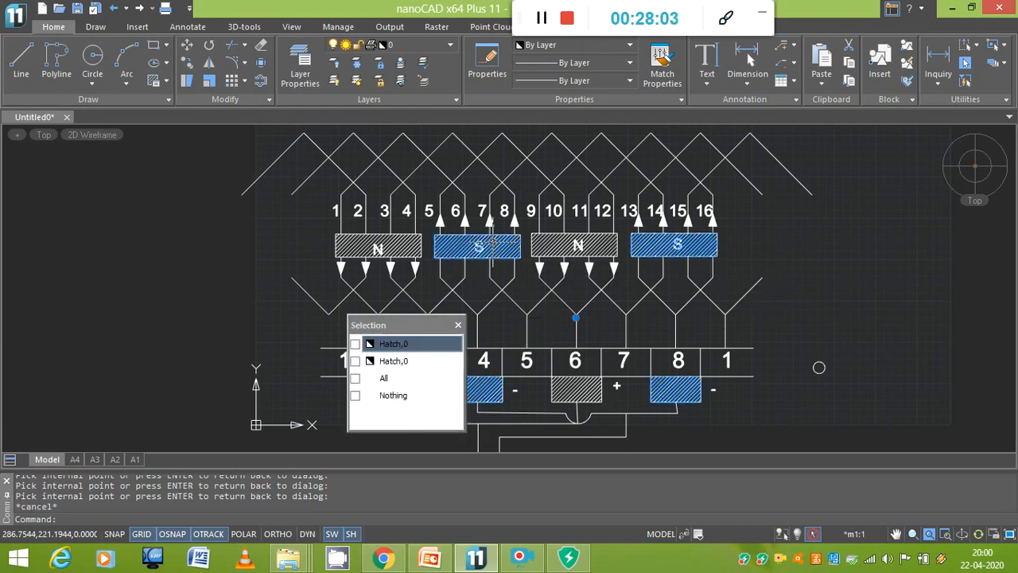
{"action": "type", "text": "e"}
{"action": "key", "text": "Return"}
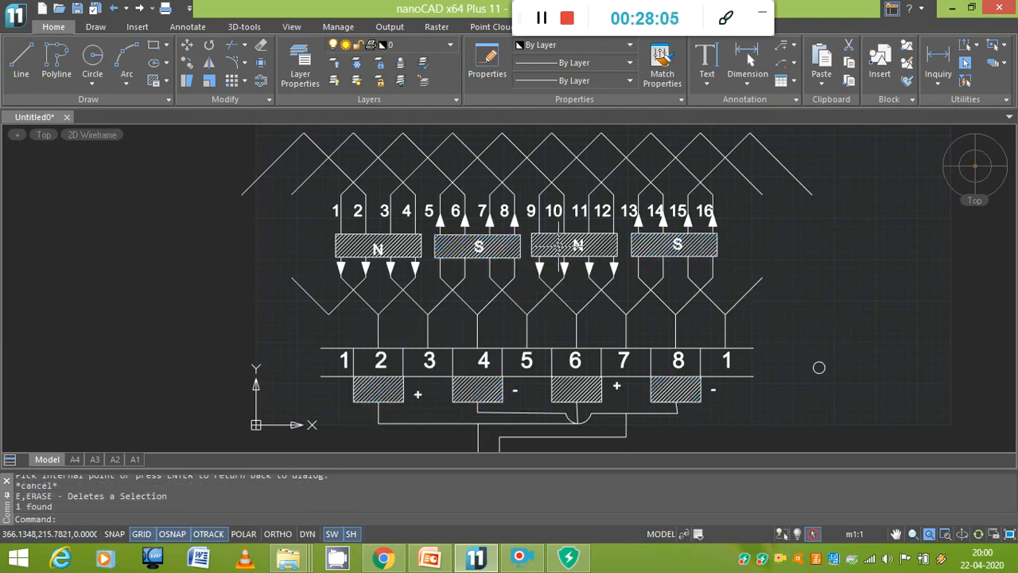
{"action": "left_click", "coordinate": [497, 245]}
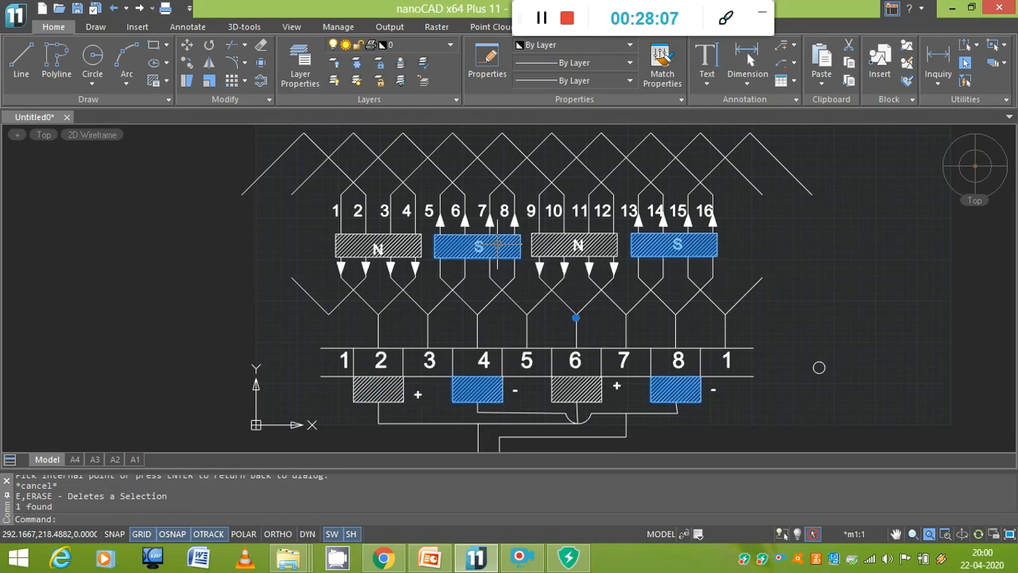
{"action": "type", "text": "e"}
{"action": "key", "text": "Return"}
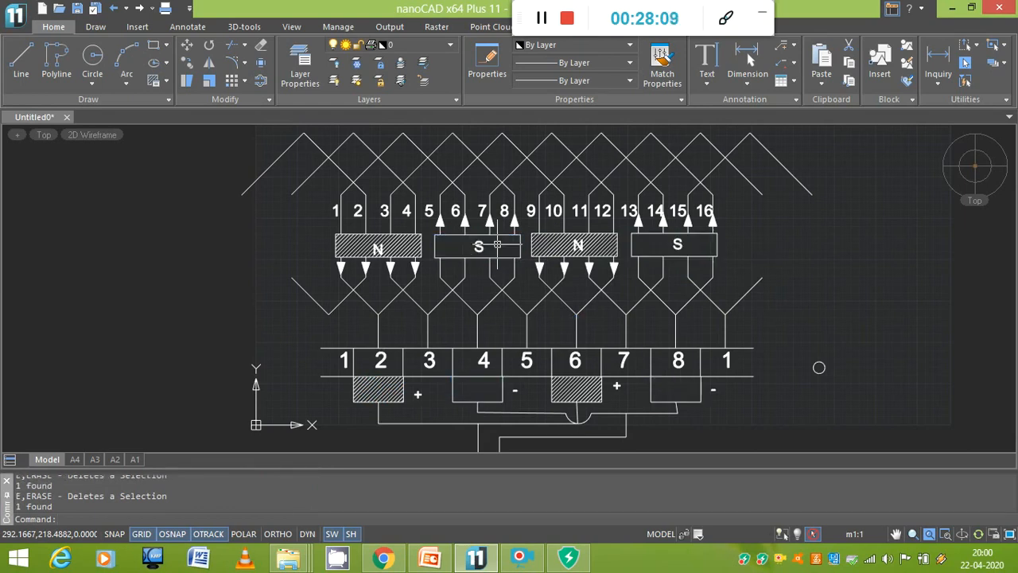
Step: Hatch the two empty S pole rectangles and the brushes beneath commutator segments 4 and 8 with the predefined ANSI36 pattern
{"action": "left_click", "coordinate": [167, 82]}
{"action": "left_click", "coordinate": [181, 107]}
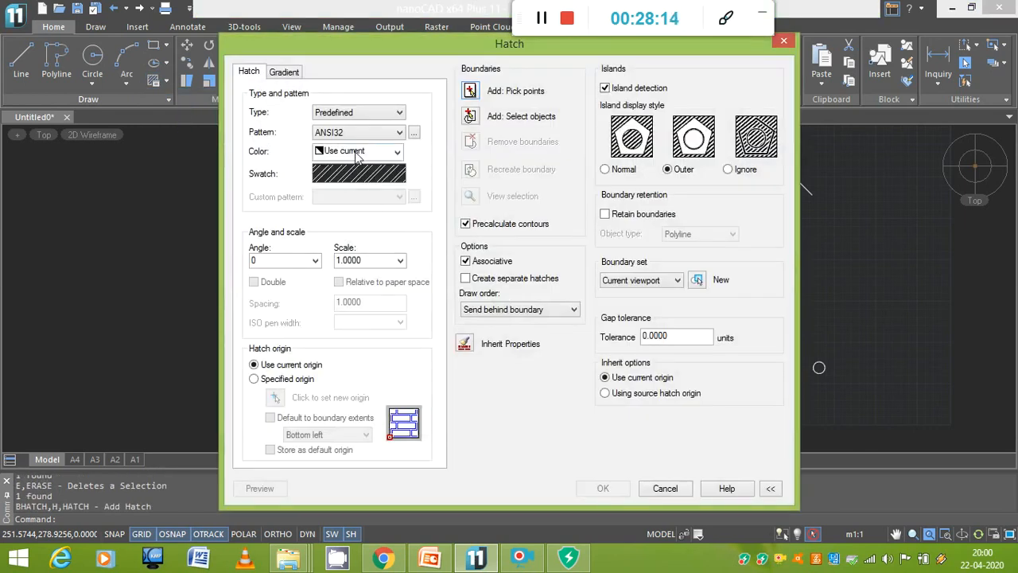
{"action": "left_click", "coordinate": [357, 132]}
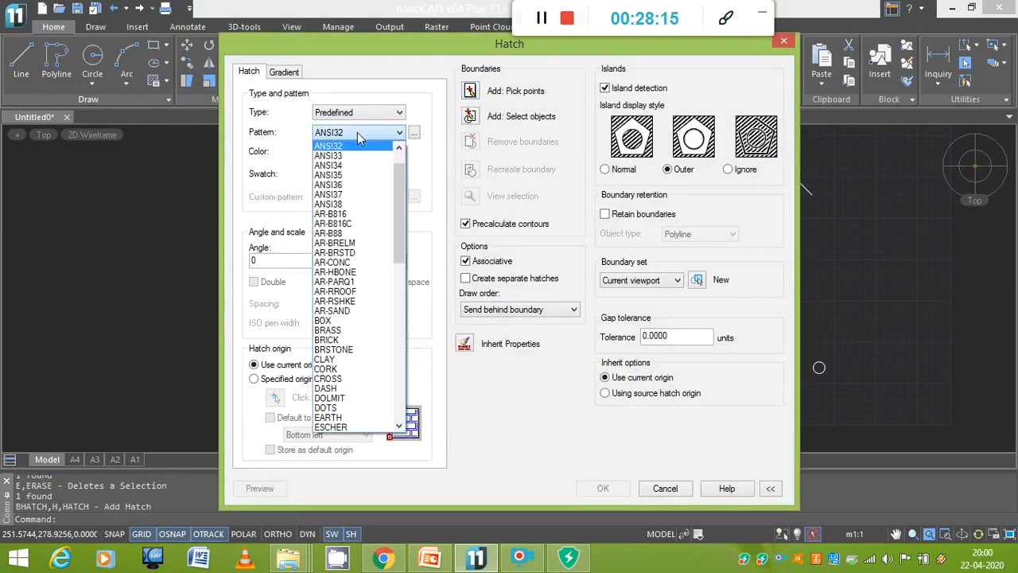
{"action": "left_click", "coordinate": [348, 188]}
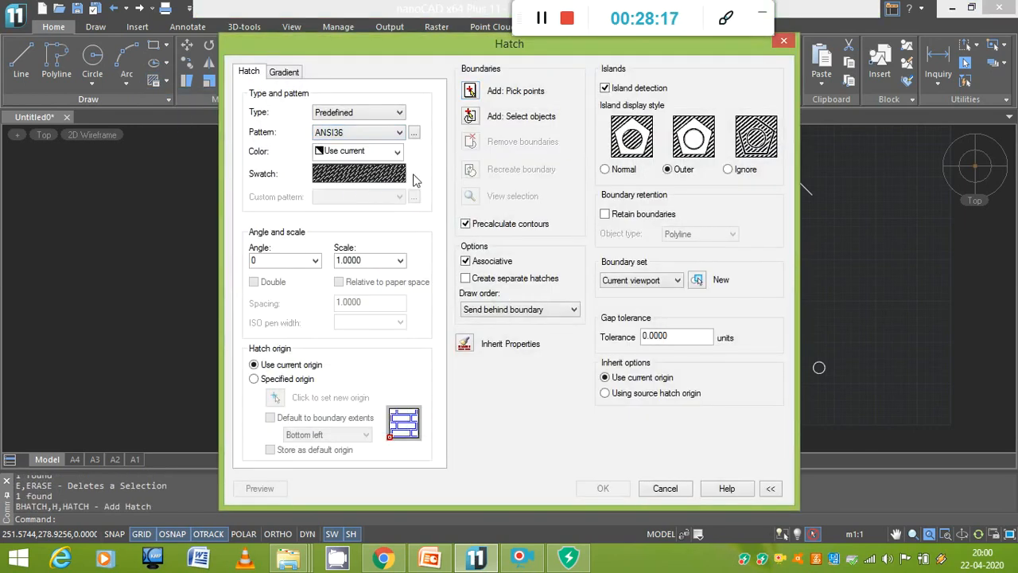
{"action": "left_click", "coordinate": [469, 92]}
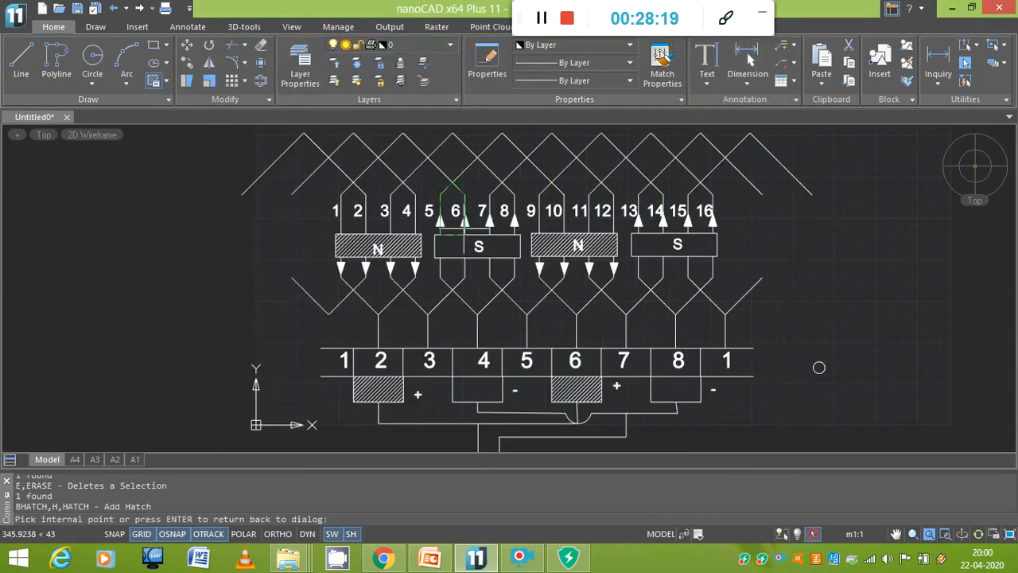
{"action": "left_click", "coordinate": [465, 247]}
{"action": "left_click", "coordinate": [651, 248]}
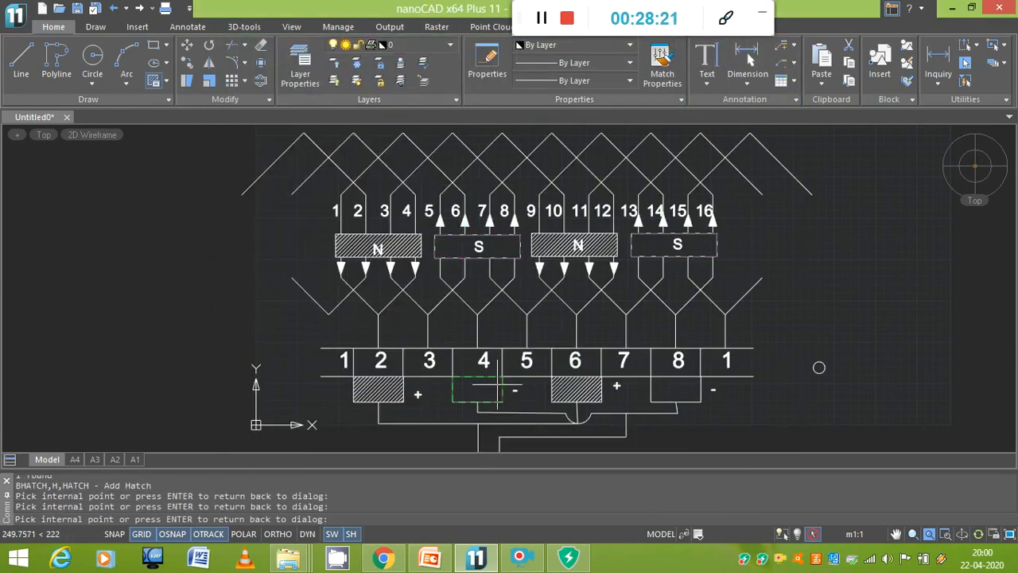
{"action": "left_click", "coordinate": [477, 388]}
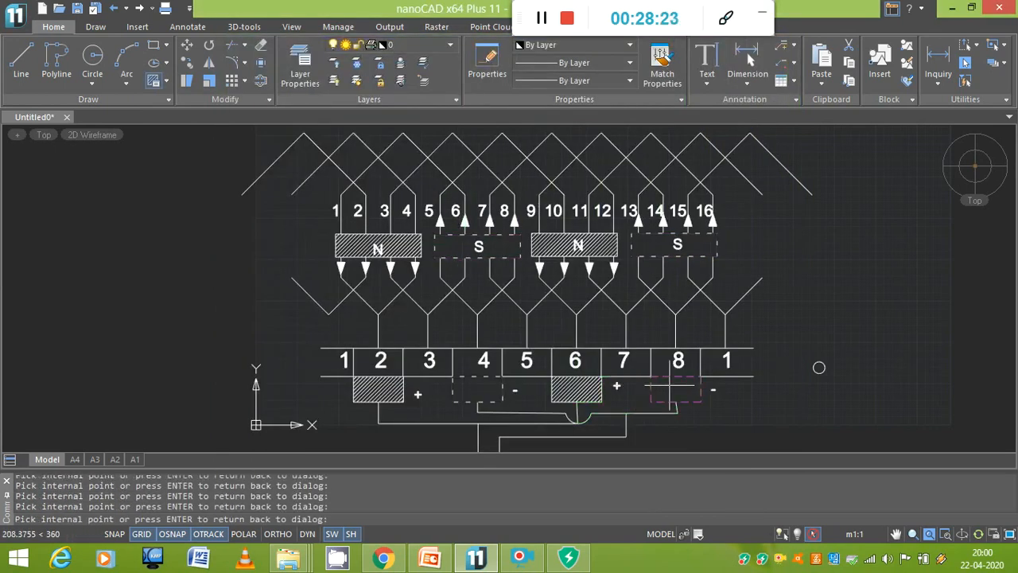
{"action": "key", "text": "Return"}
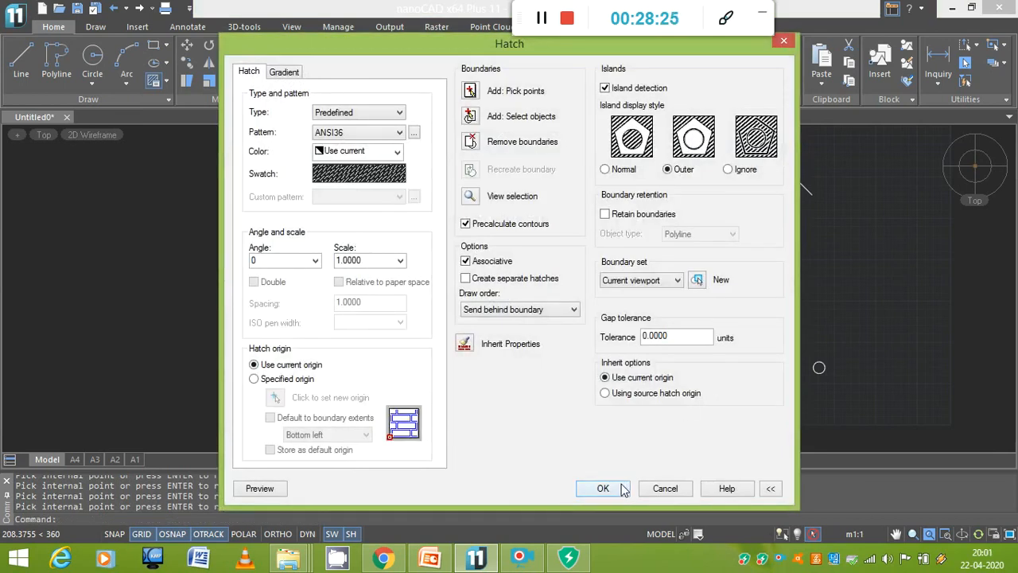
{"action": "left_click", "coordinate": [602, 488]}
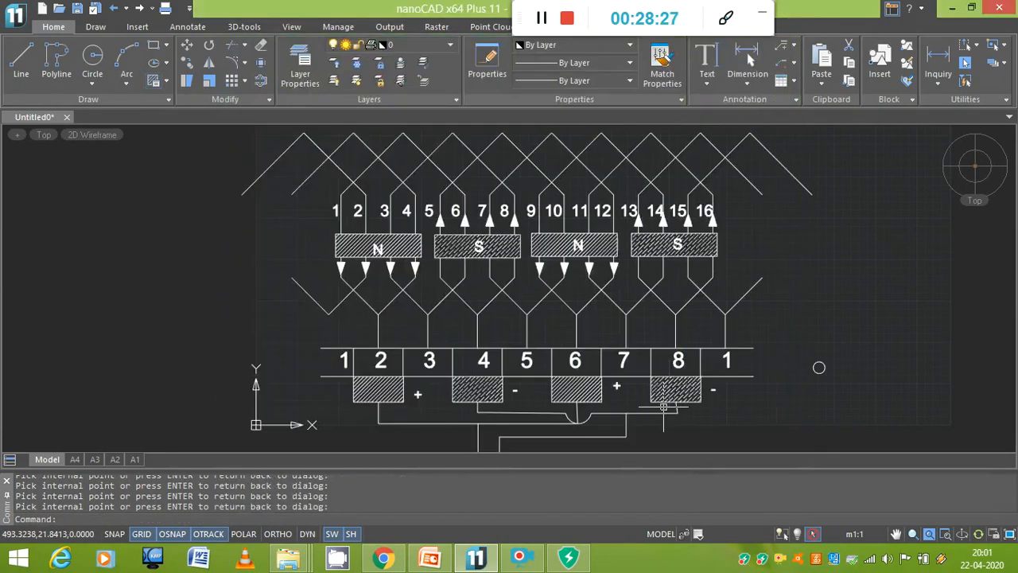
{"action": "key", "text": "Escape"}
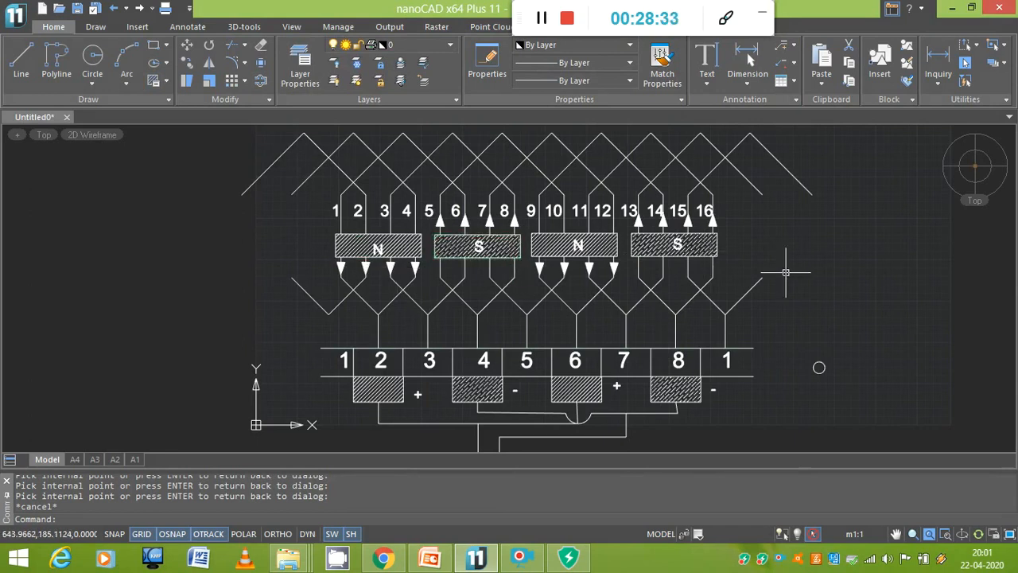
Step: Look at the A4 and A3 layouts, and return to model space to review the whole winding diagram
{"action": "scroll", "coordinate": [803, 273], "scroll_direction": "down", "scroll_amount": 2}
{"action": "scroll", "coordinate": [761, 309], "scroll_direction": "up", "scroll_amount": 1}
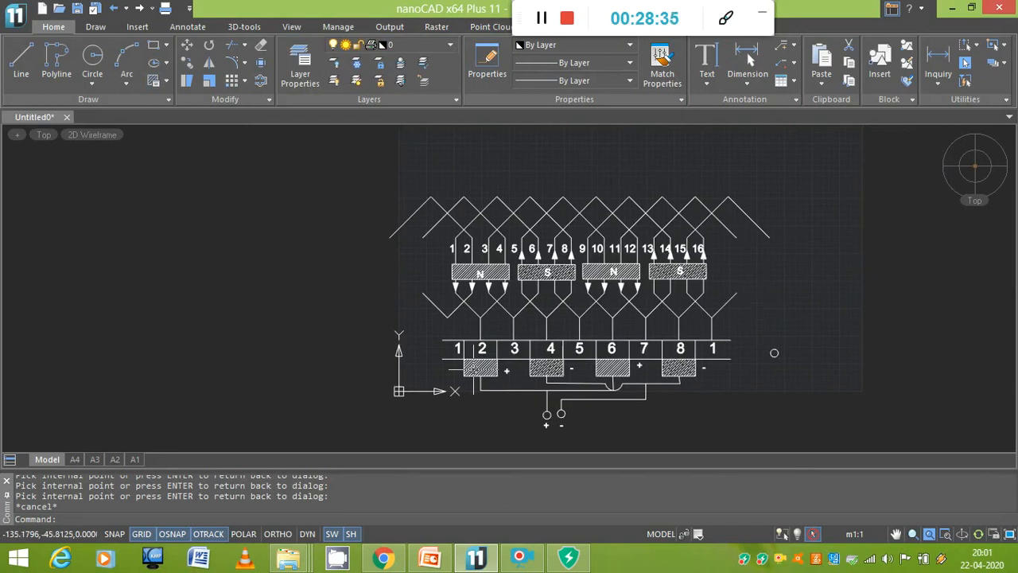
{"action": "left_click", "coordinate": [71, 459]}
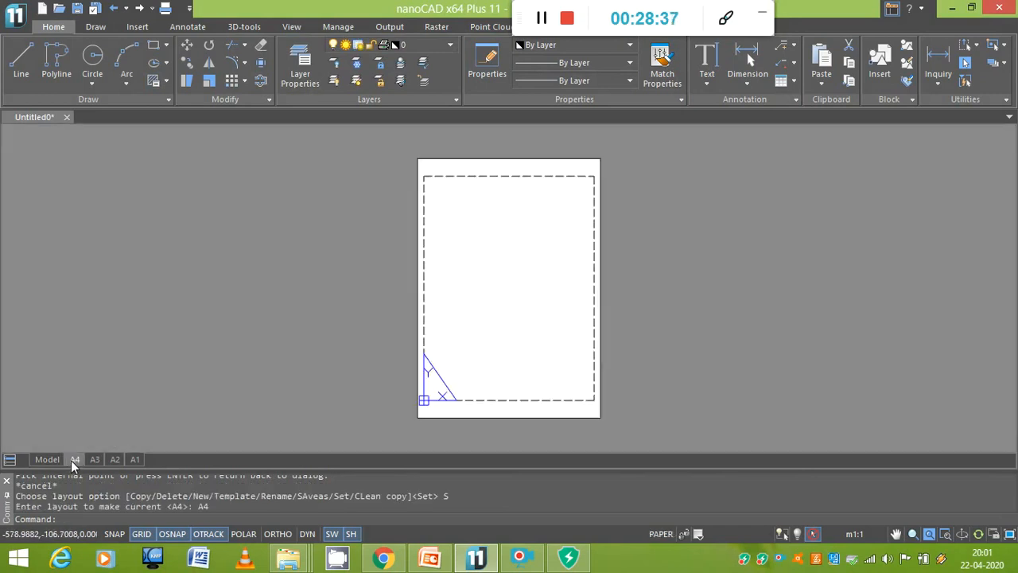
{"action": "left_click", "coordinate": [97, 460]}
{"action": "left_click", "coordinate": [45, 459]}
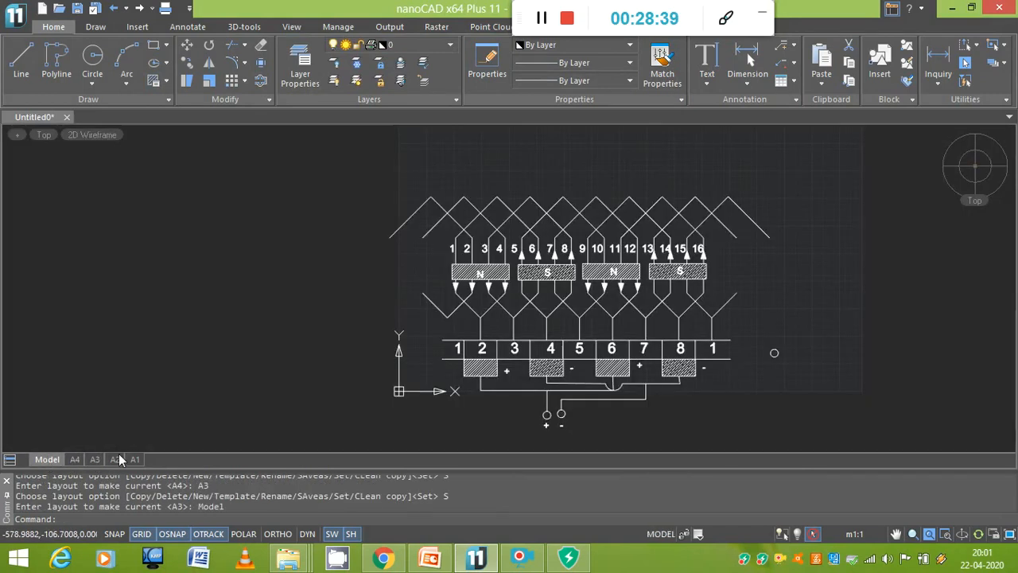
{"action": "scroll", "coordinate": [647, 340], "scroll_direction": "up", "scroll_amount": 1}
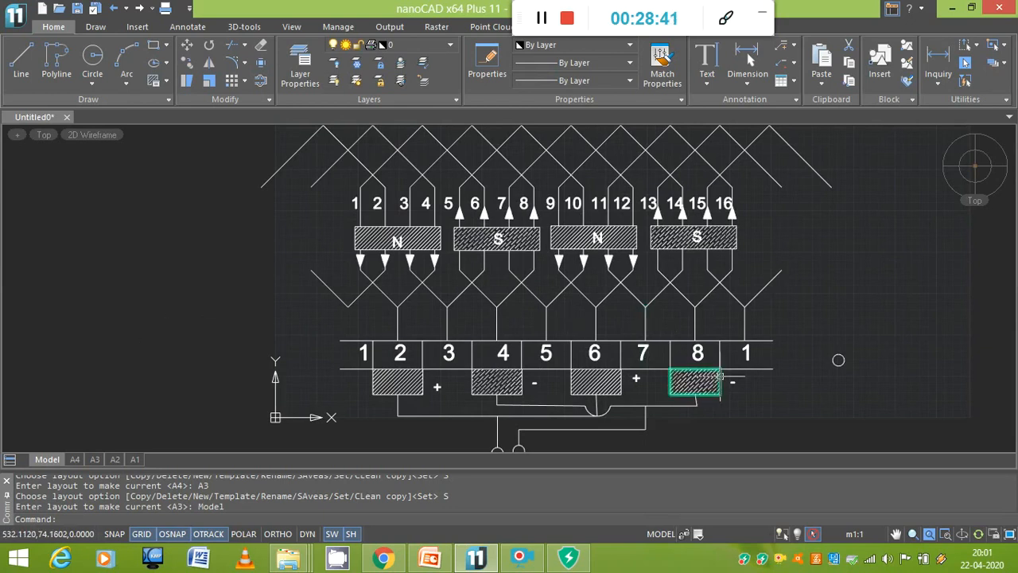
{"action": "scroll", "coordinate": [683, 341], "scroll_direction": "down", "scroll_amount": 1}
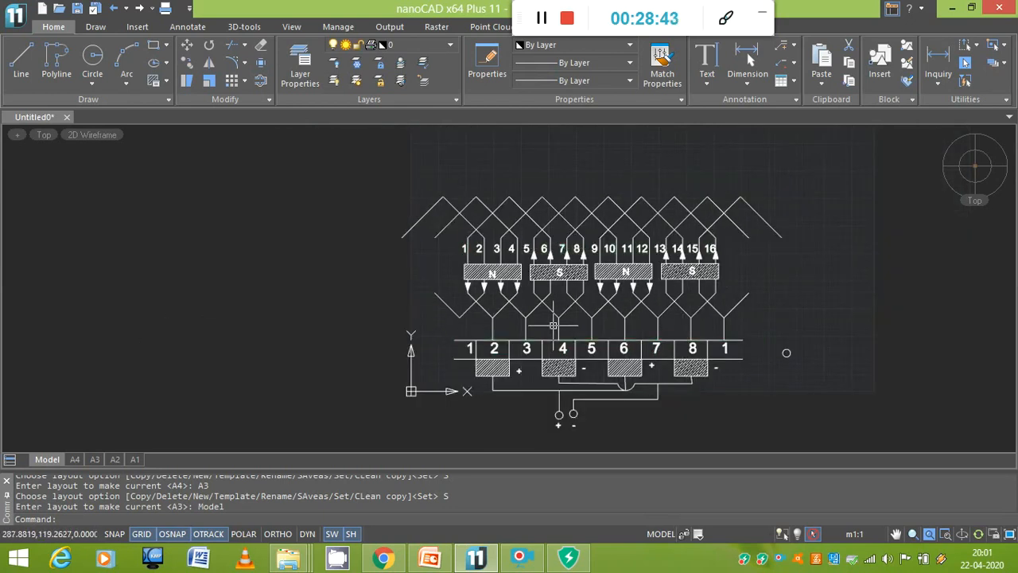